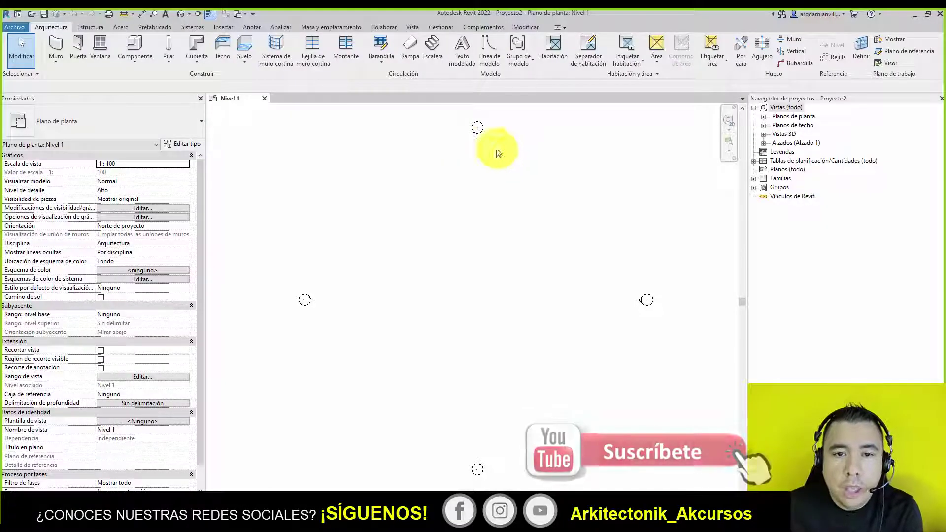
Step: Switch the ribbon to the Anotar tab while on the Nivel 1 floor plan
click(252, 27)
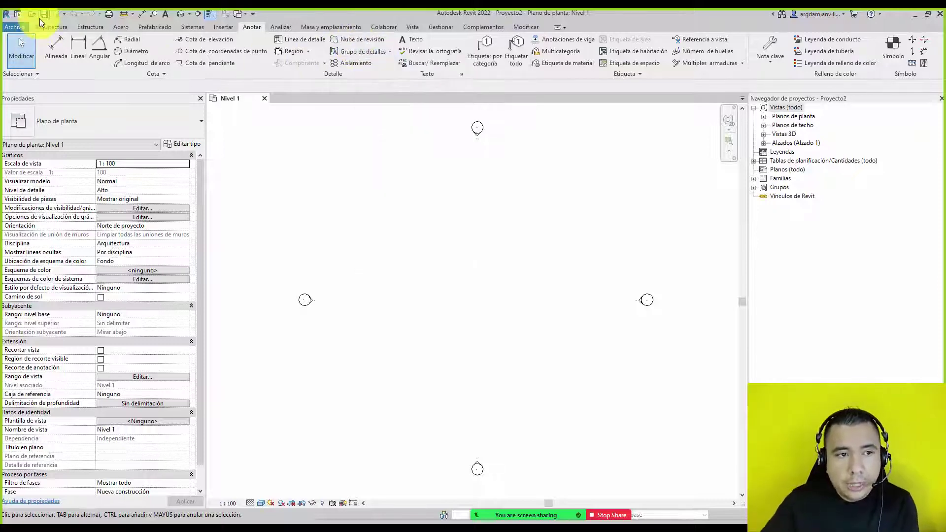
Step: Draw a rectangular 8.6 × 9.5 room of walls with the rectangle option
click(54, 27)
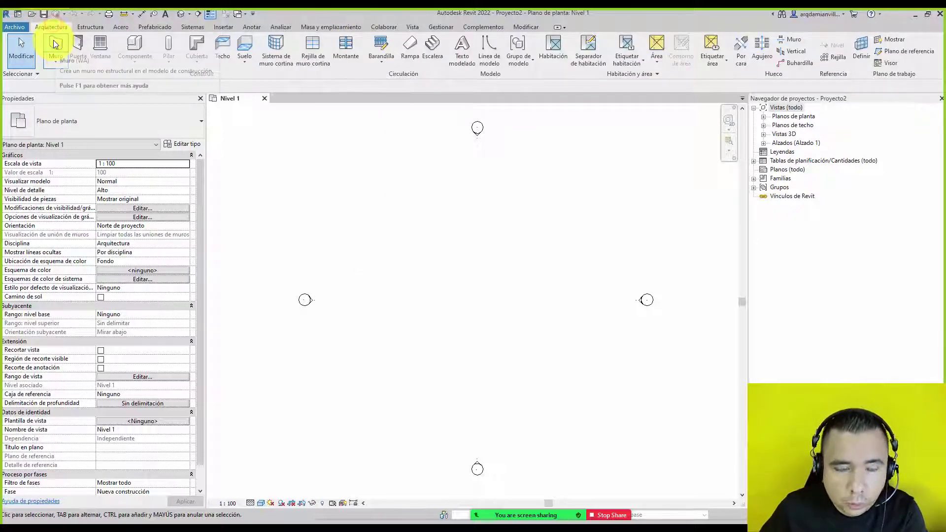
click(55, 44)
click(431, 41)
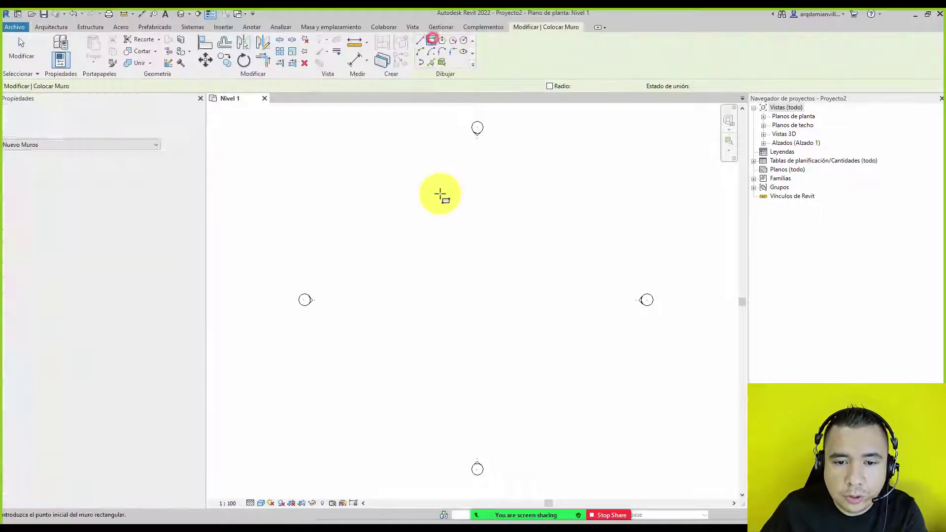
click(440, 202)
click(523, 293)
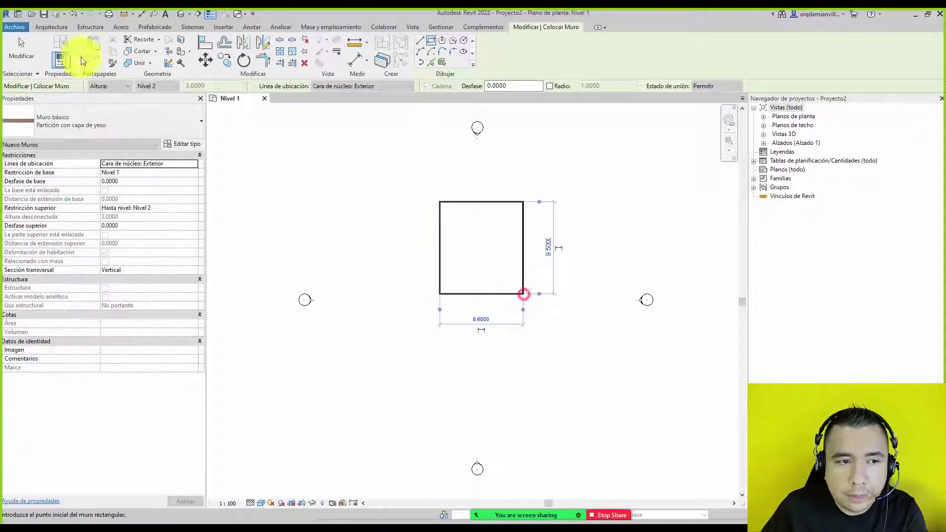
Step: Place a door on the left wall of the room
click(54, 28)
click(79, 45)
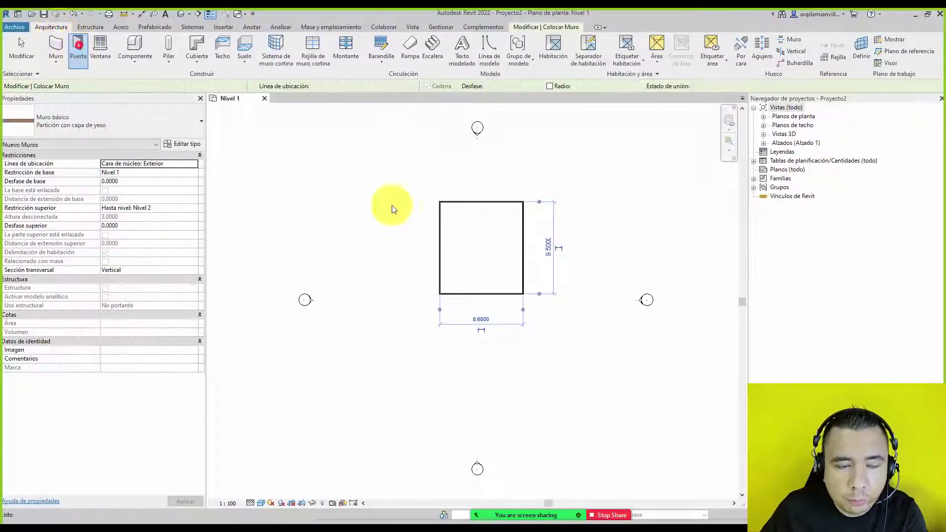
click(433, 268)
click(55, 27)
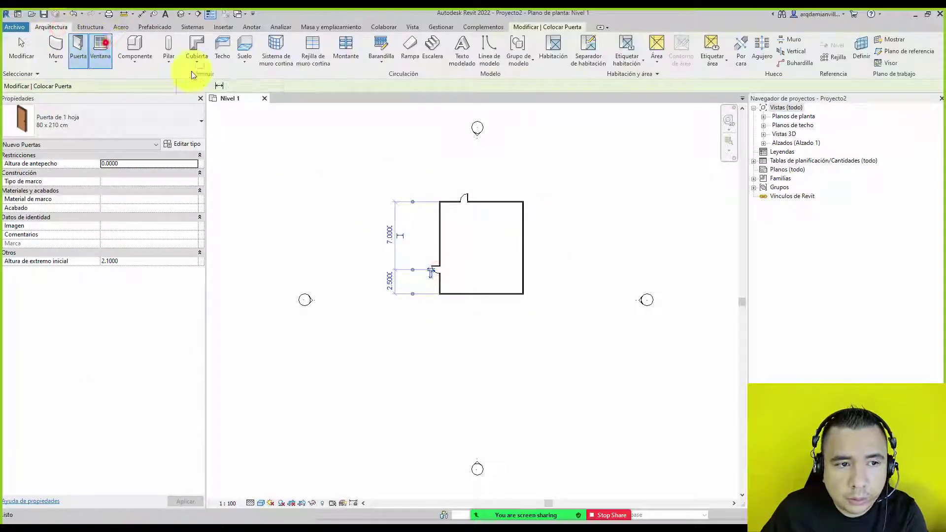
Step: Place windows on the top, right, bottom and left walls
click(100, 44)
click(507, 200)
click(523, 225)
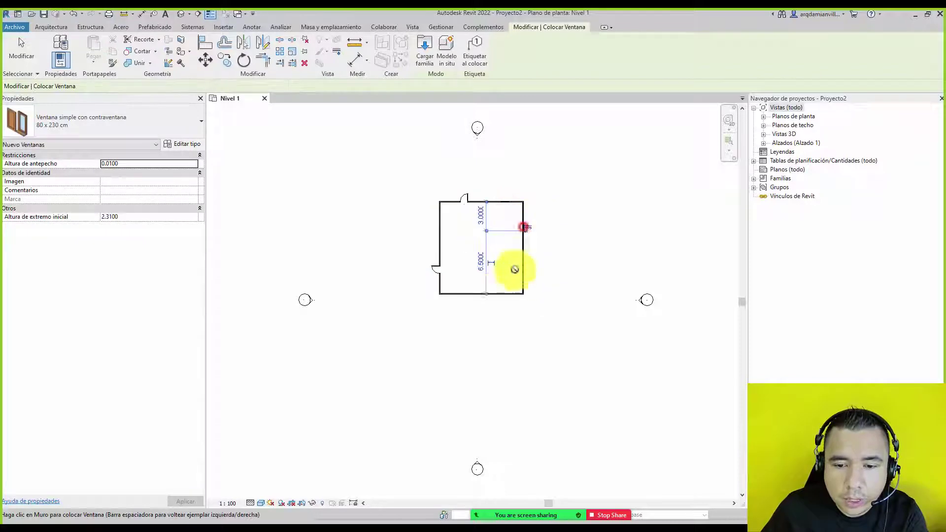
click(498, 294)
click(442, 232)
scroll(495, 225, up, 4)
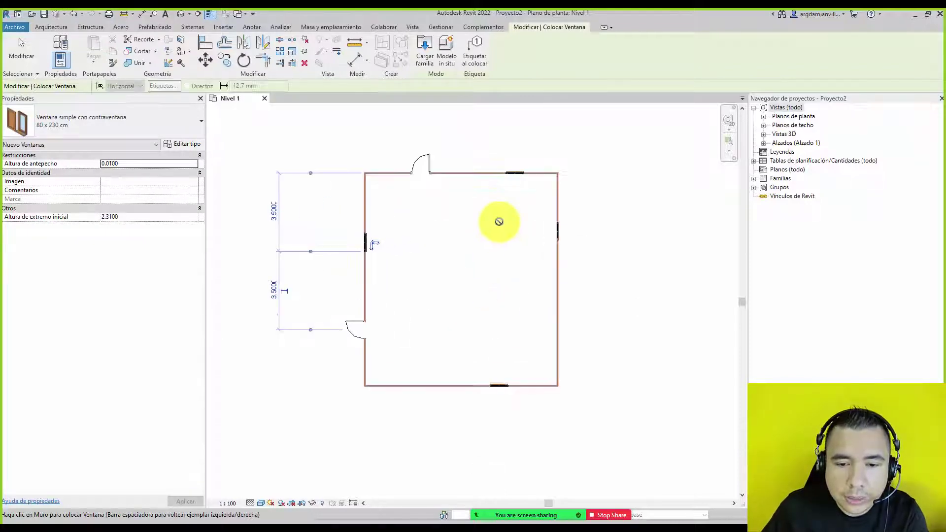
scroll(496, 220, up, 1)
click(27, 58)
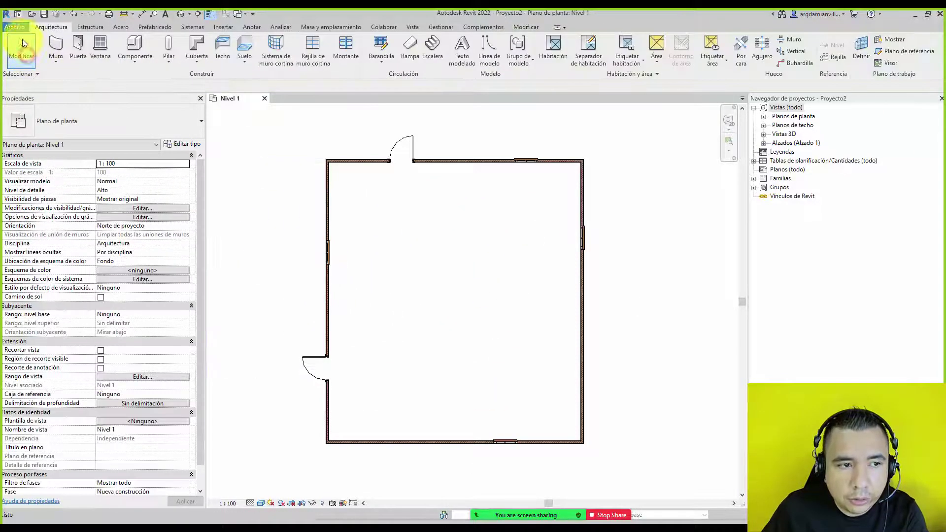
scroll(422, 201, down, 1)
middle_drag(407, 183, 429, 176)
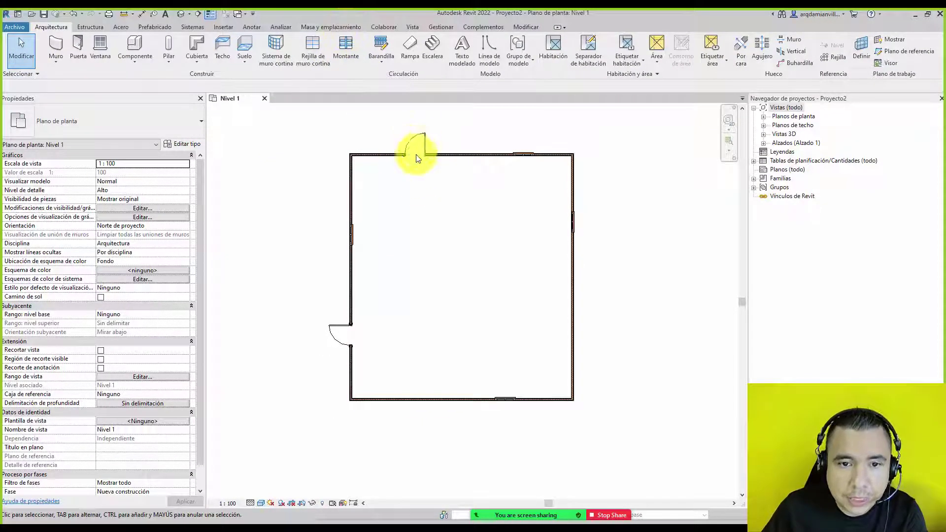
Step: Start a Revision 1 revision cloud and sketch a rectangle near the top door
click(258, 23)
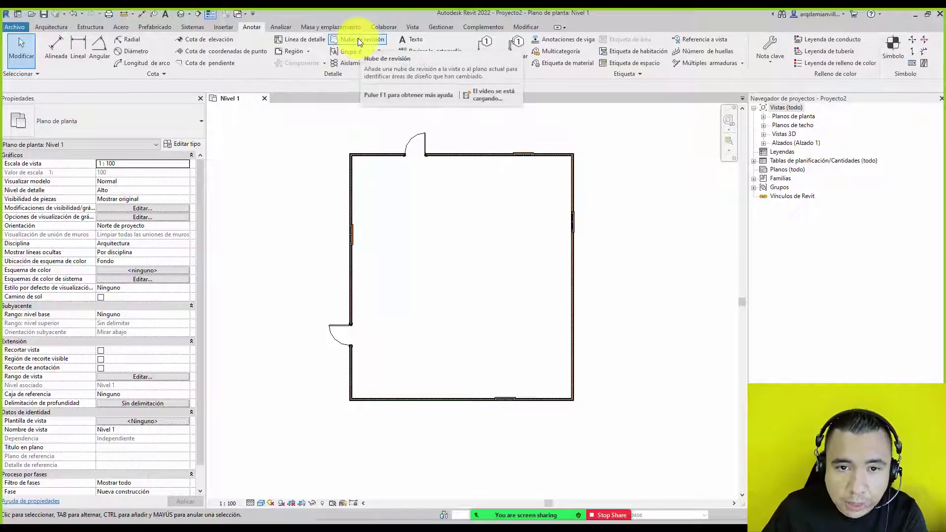
mouse_move(361, 40)
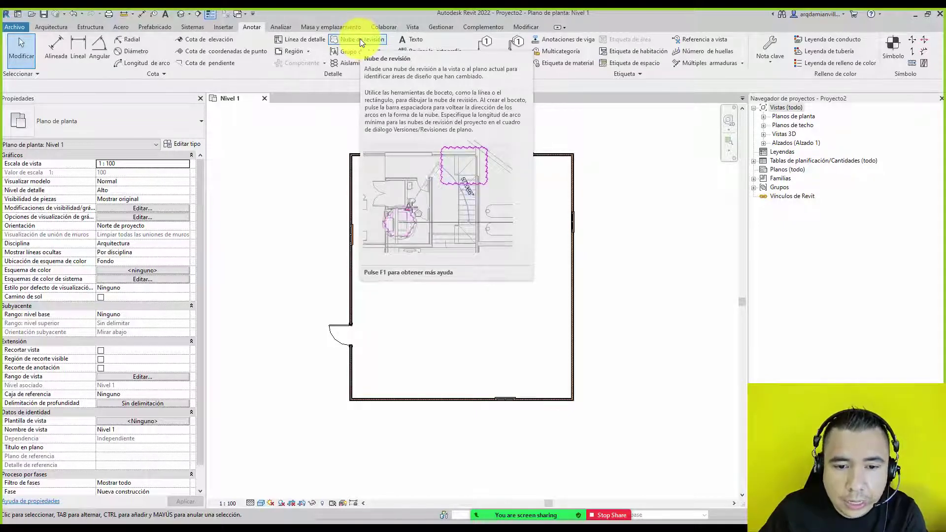
click(360, 38)
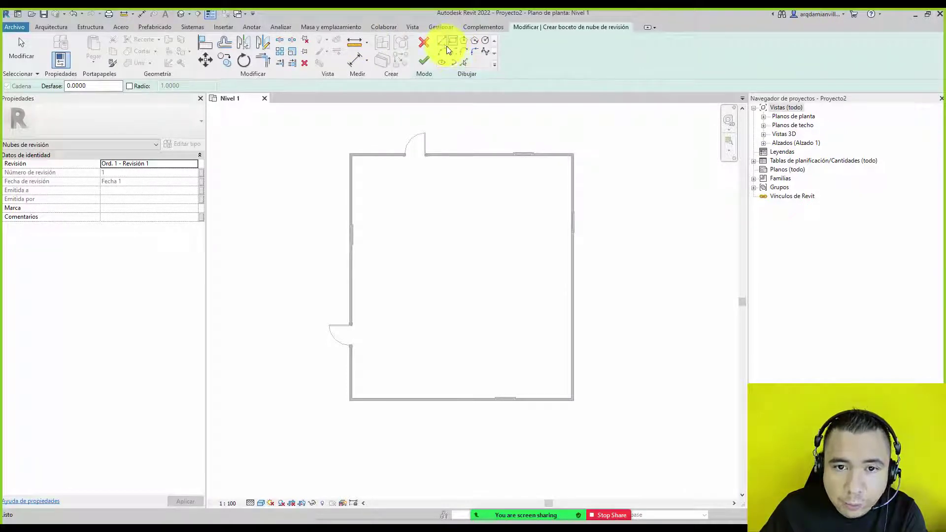
click(449, 41)
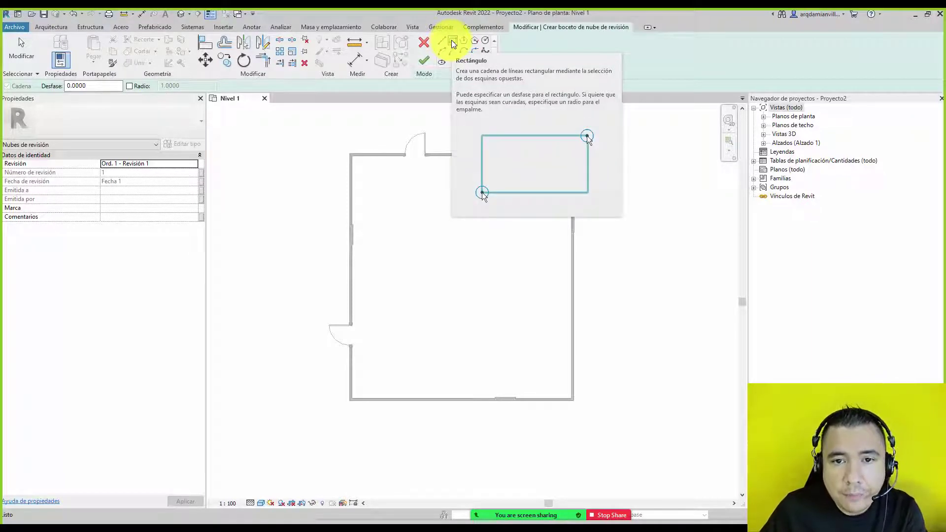
click(396, 127)
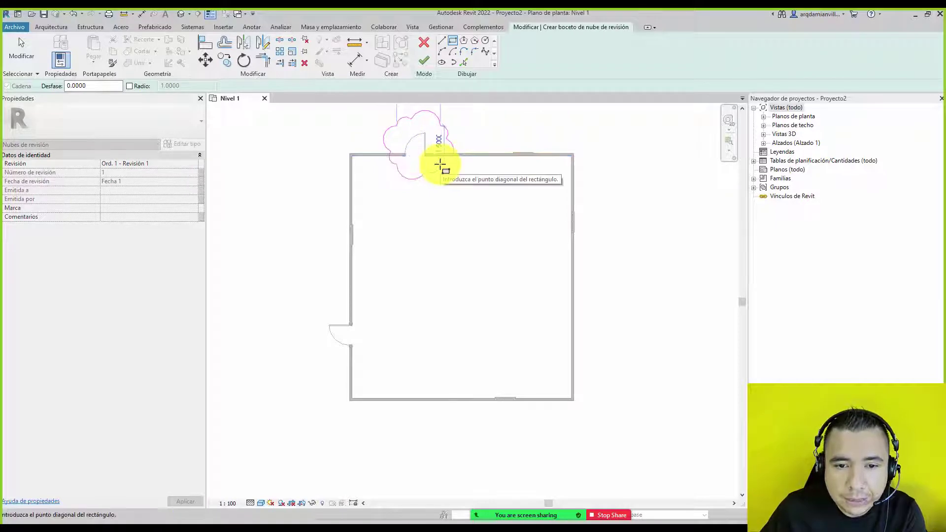
click(446, 106)
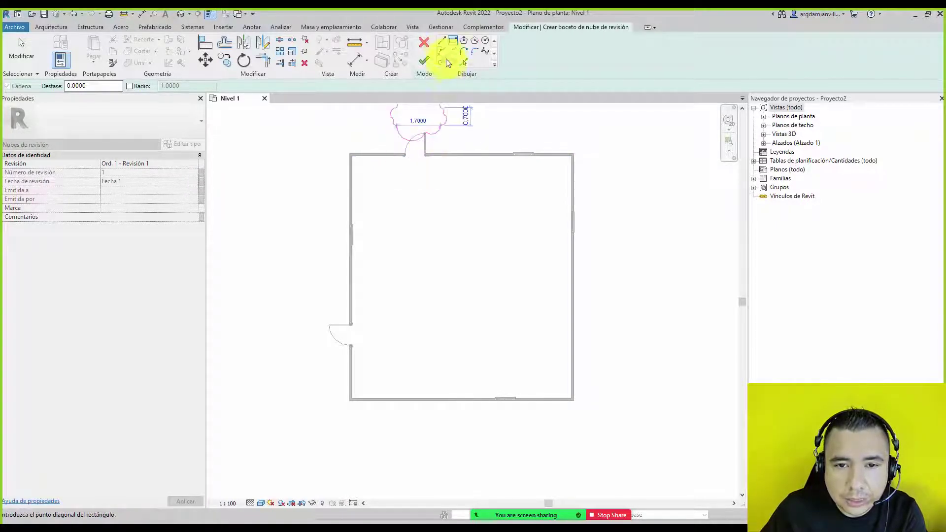
Step: Trace a closed chained-line loop around the top-wall door
click(441, 39)
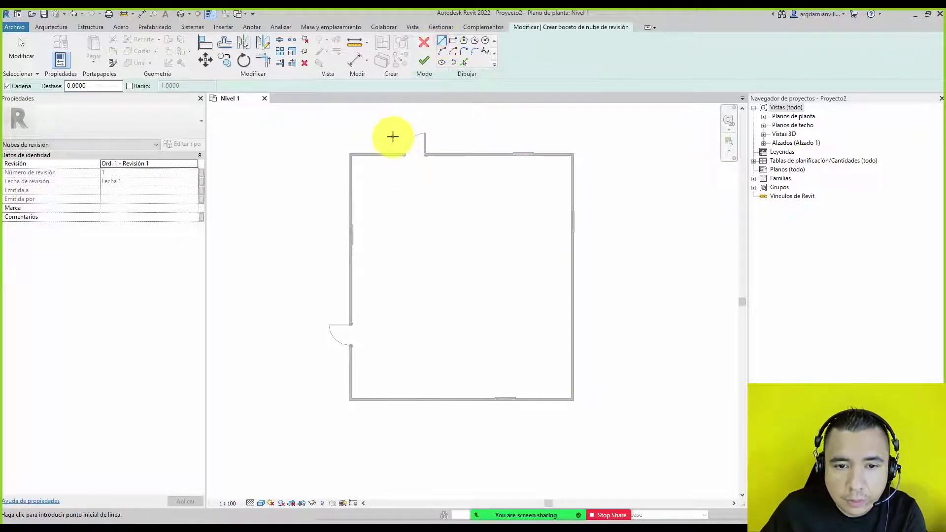
click(392, 136)
click(439, 132)
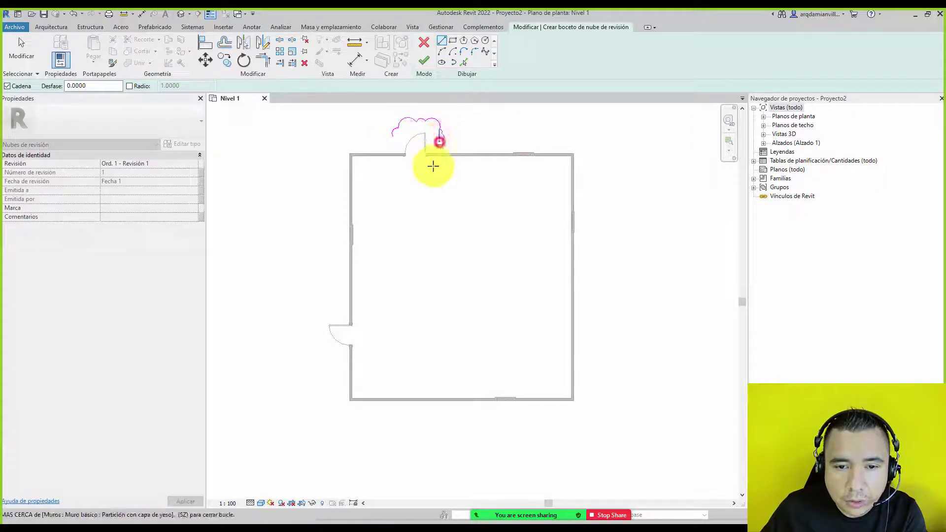
click(404, 168)
click(393, 138)
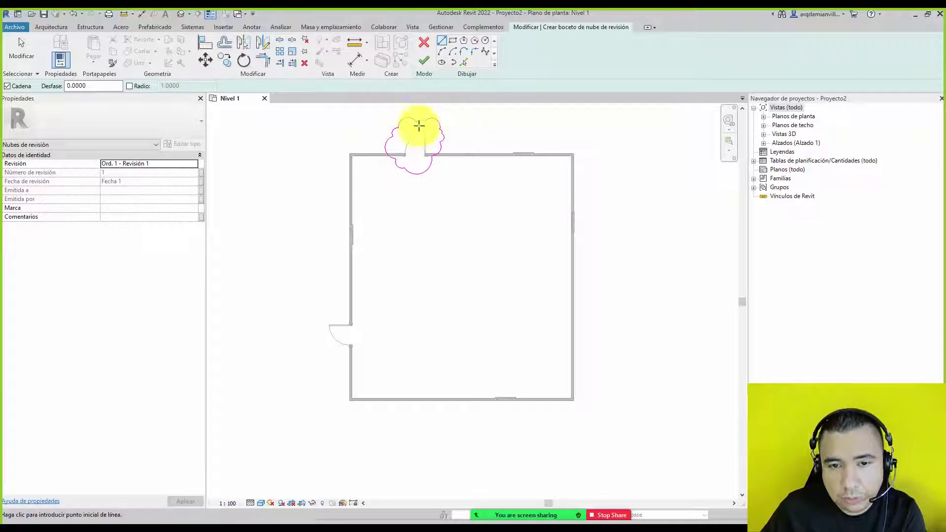
Step: Finish the revision cloud sketch and select the finished cloud
click(423, 60)
scroll(468, 137, up, 2)
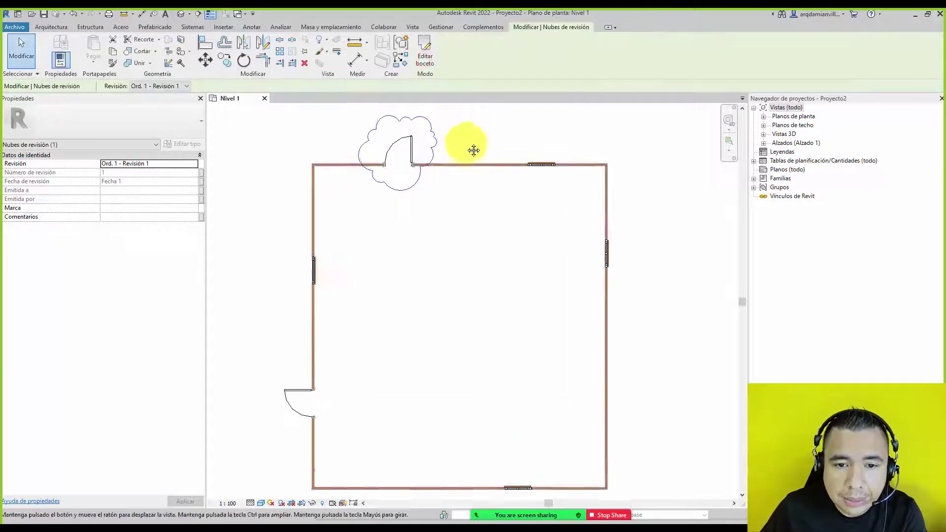
click(466, 156)
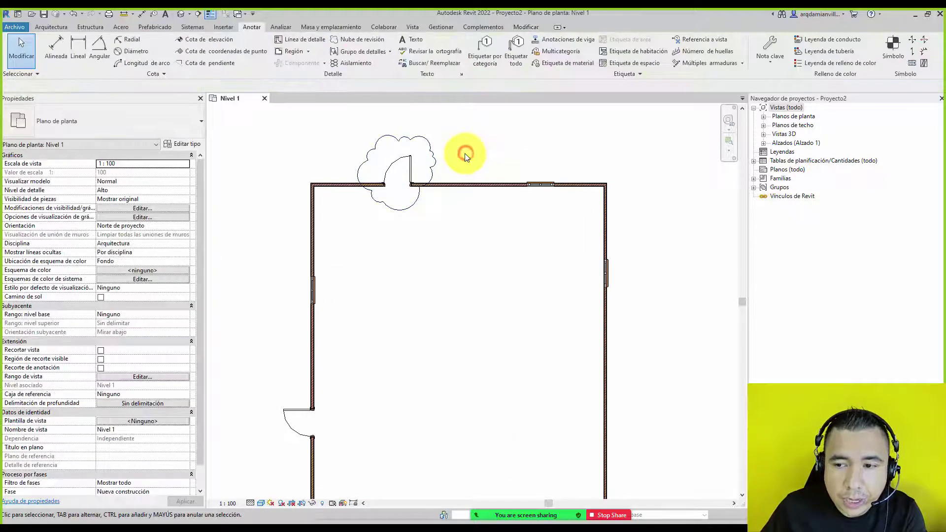
scroll(409, 140, up, 2)
click(409, 140)
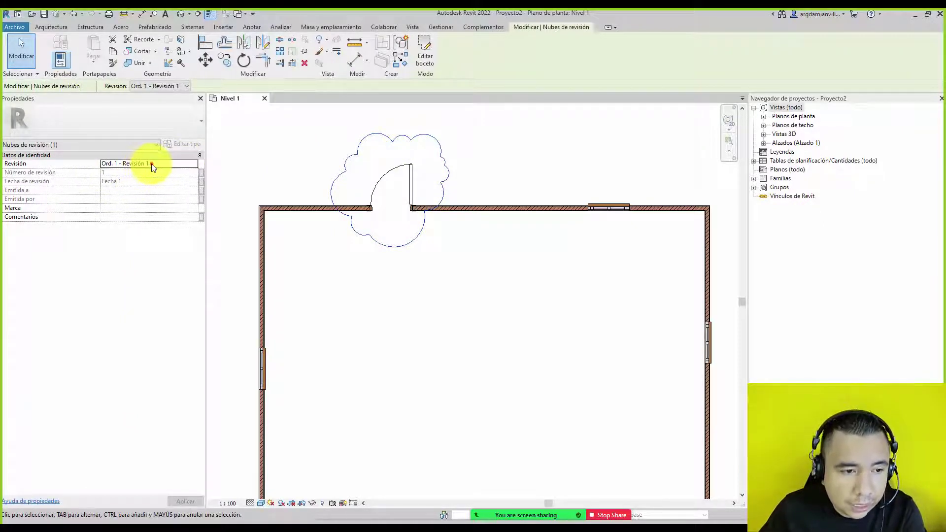
Step: Check that the cloud's Revisión property is Ord. 1 - Revisión 1
click(193, 164)
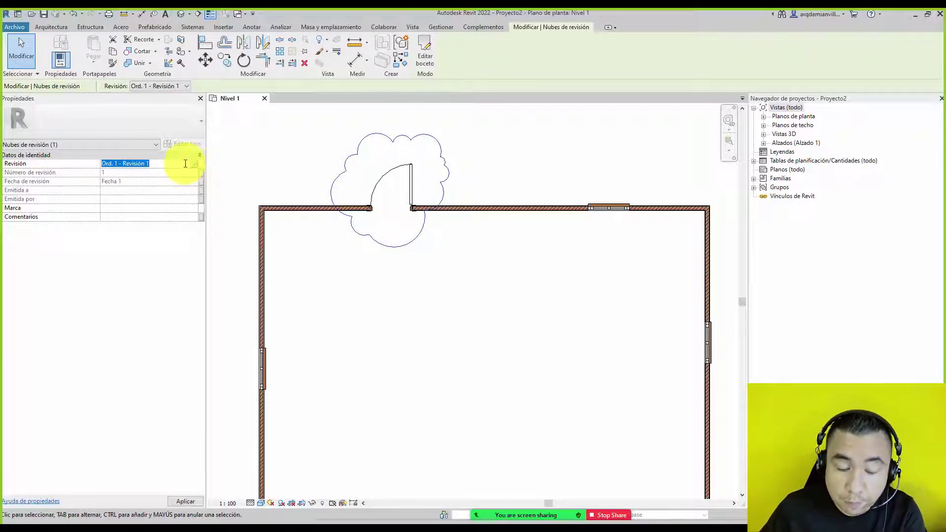
click(167, 163)
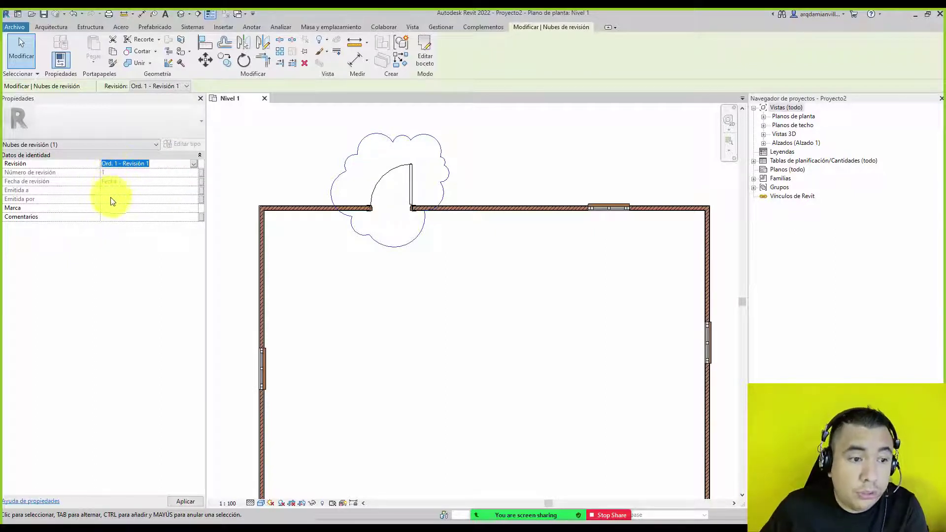
click(249, 164)
click(363, 139)
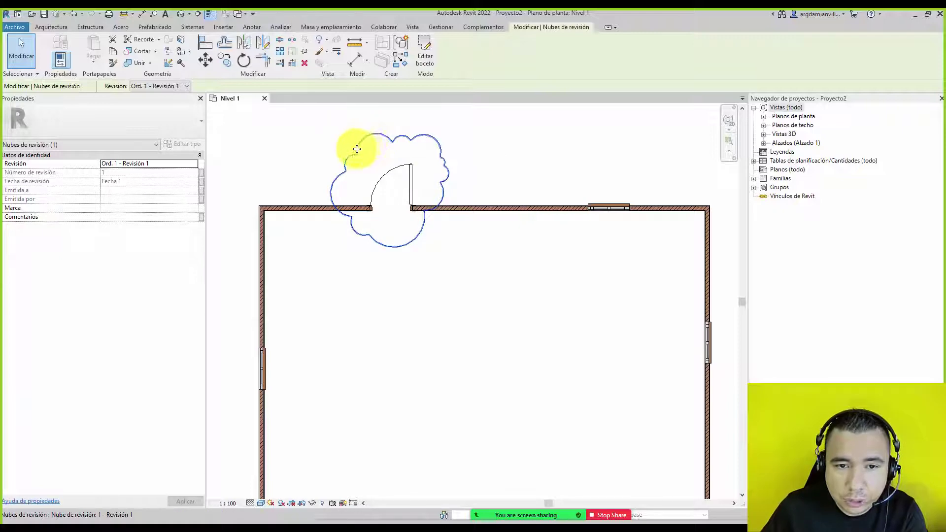
click(332, 140)
click(356, 148)
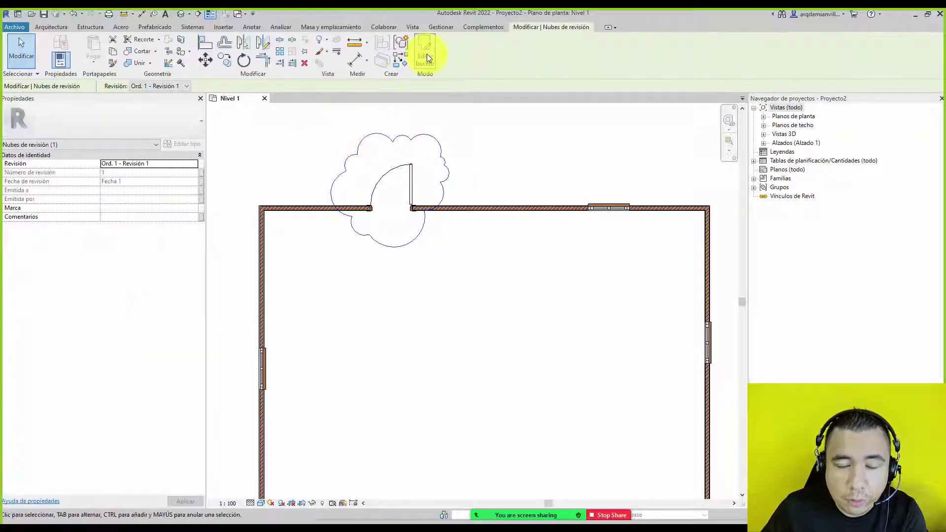
click(468, 146)
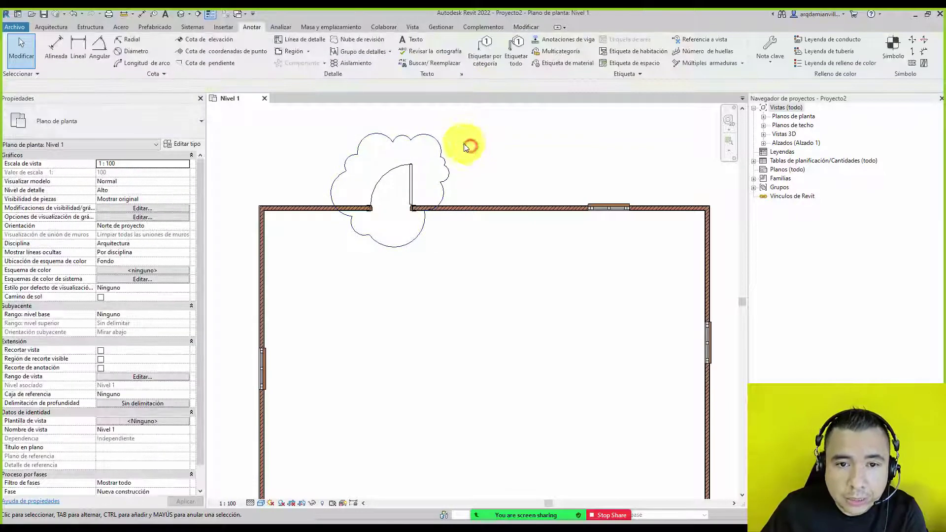
click(363, 145)
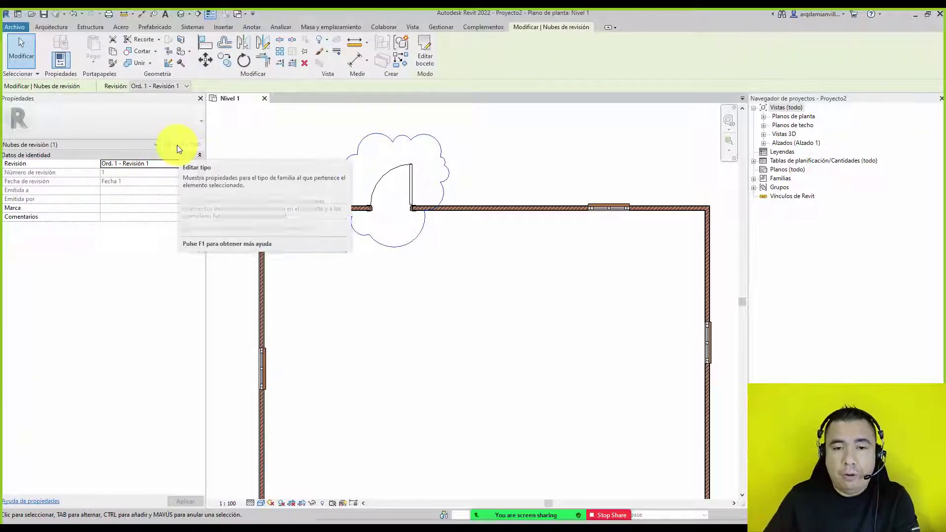
click(412, 26)
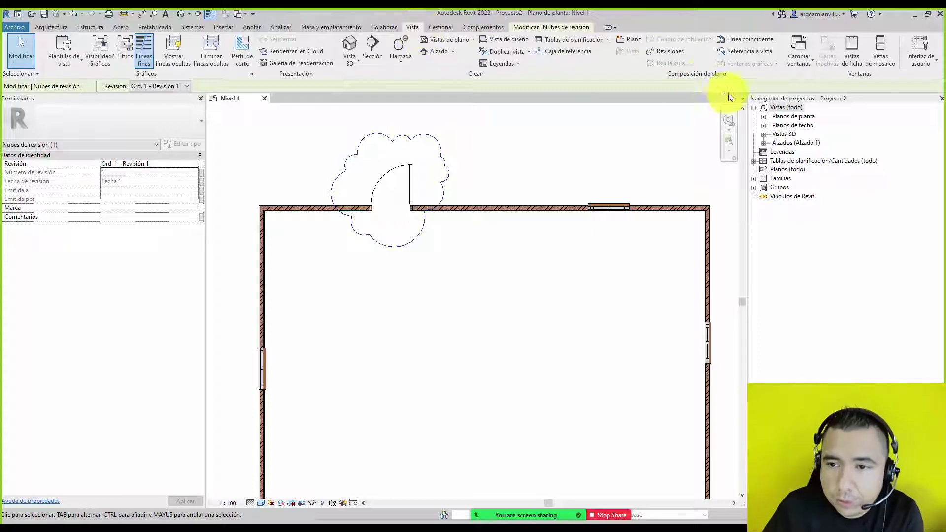
Step: Open the Versiones/Revisiones de plano dialog and move it into place
click(664, 51)
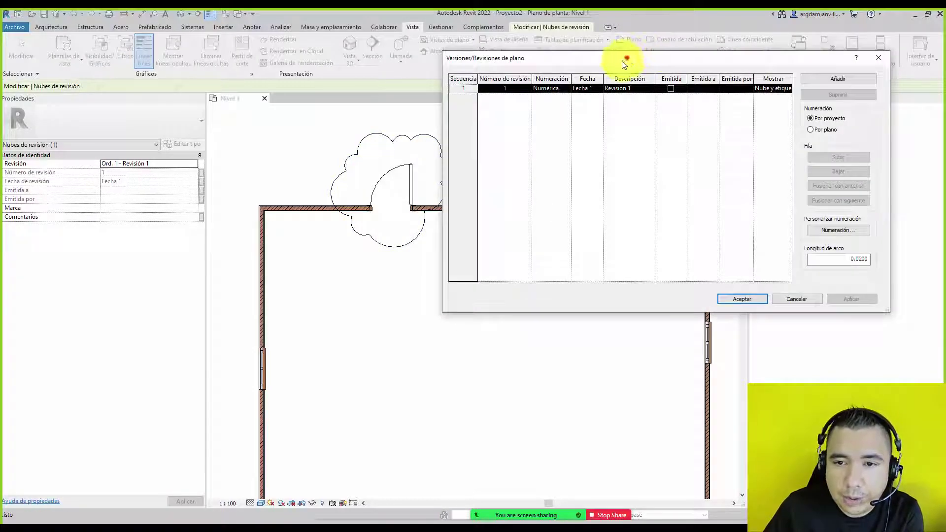
drag(623, 65, 386, 217)
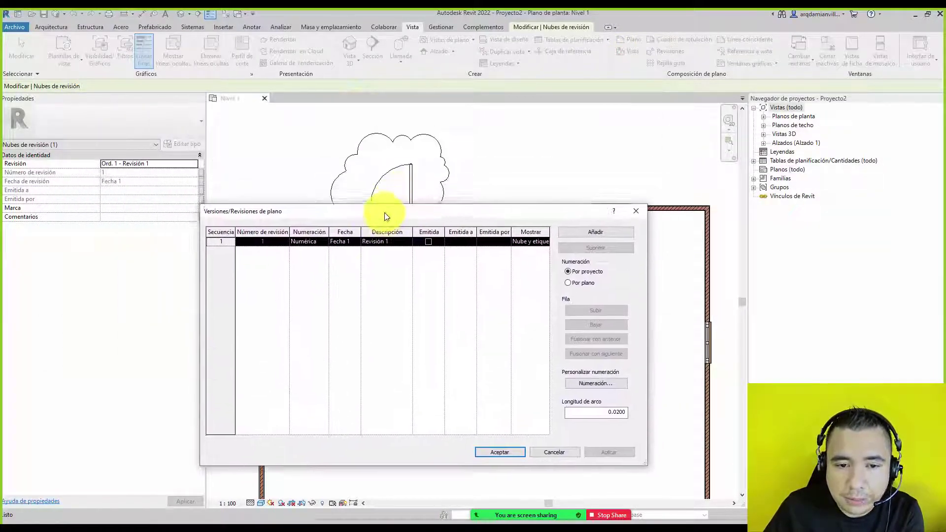
drag(385, 217, 387, 210)
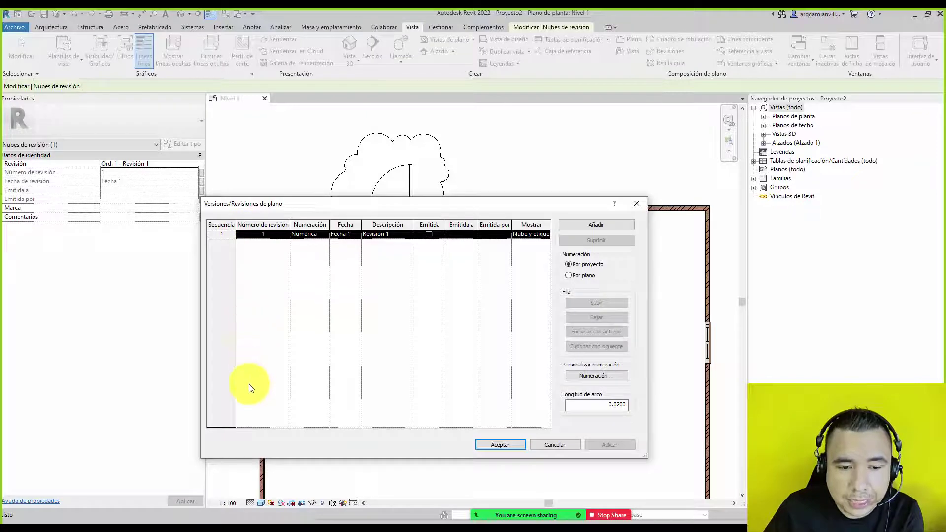
Step: Add four revisions and set all five to Alfanumérico numbering, labelled A to E
click(608, 226)
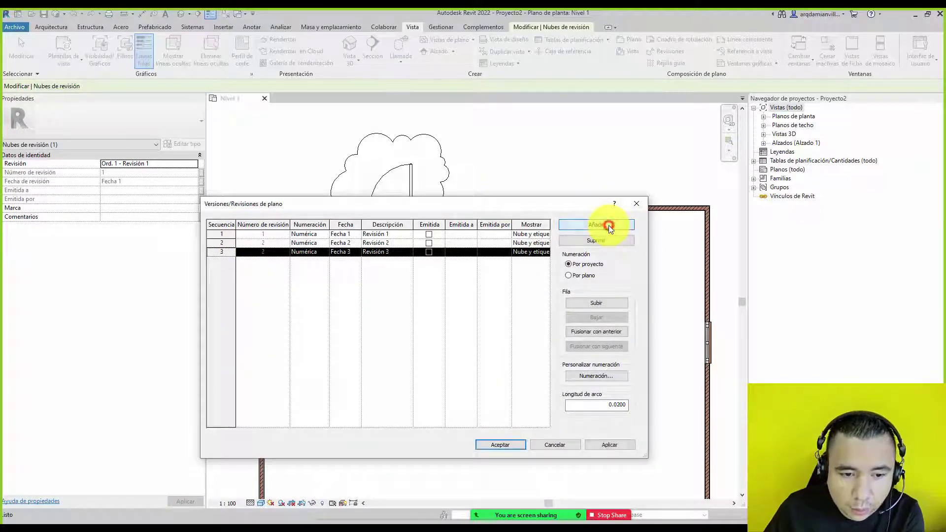
click(608, 226)
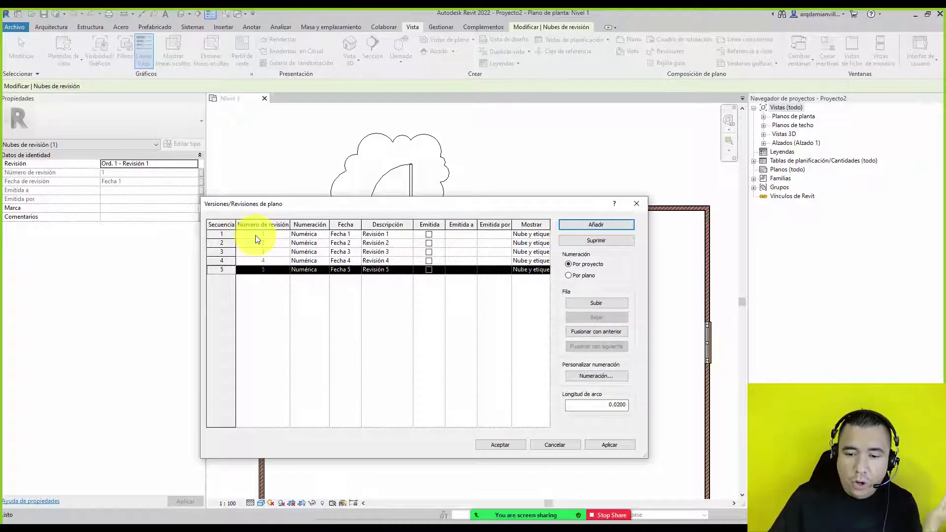
click(323, 235)
click(322, 243)
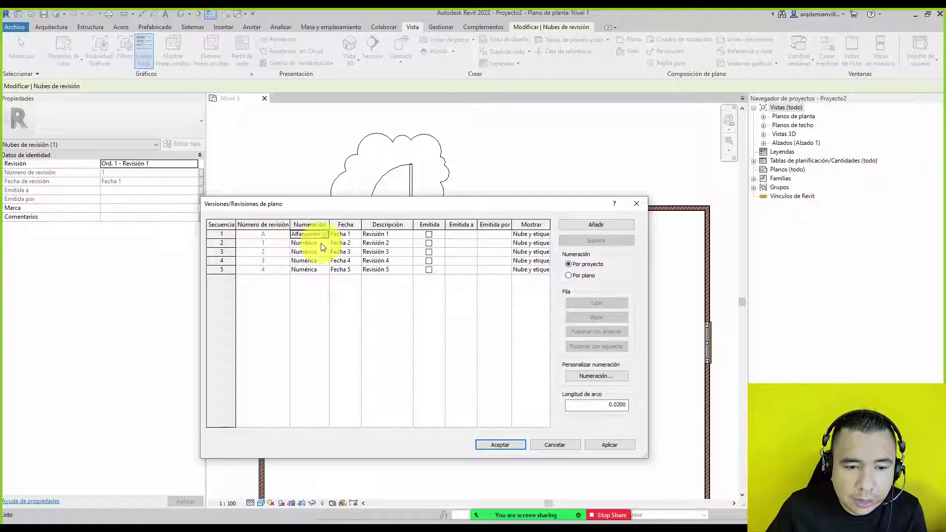
click(324, 242)
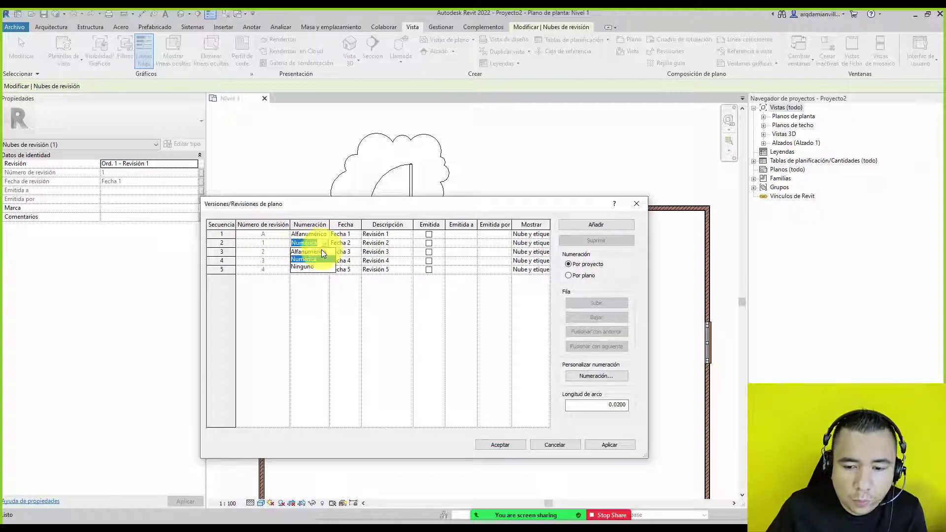
click(322, 249)
click(322, 252)
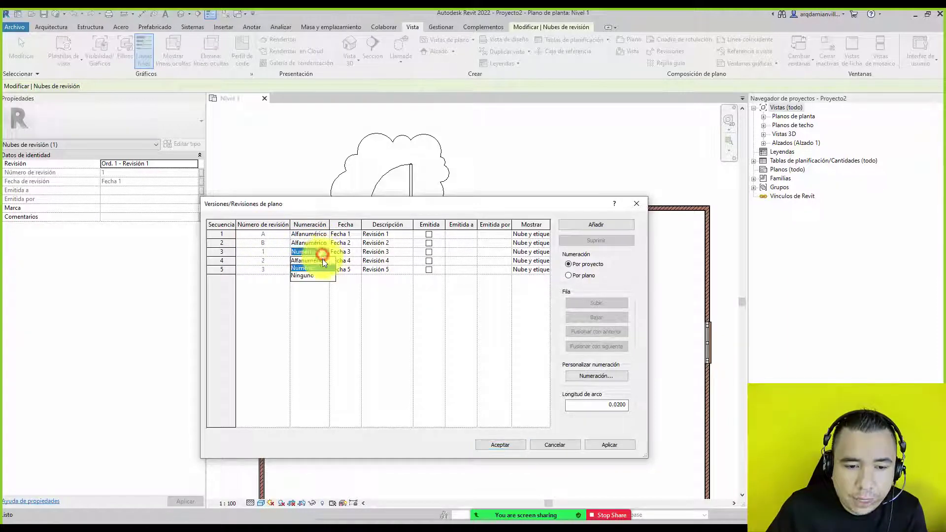
click(322, 260)
click(324, 270)
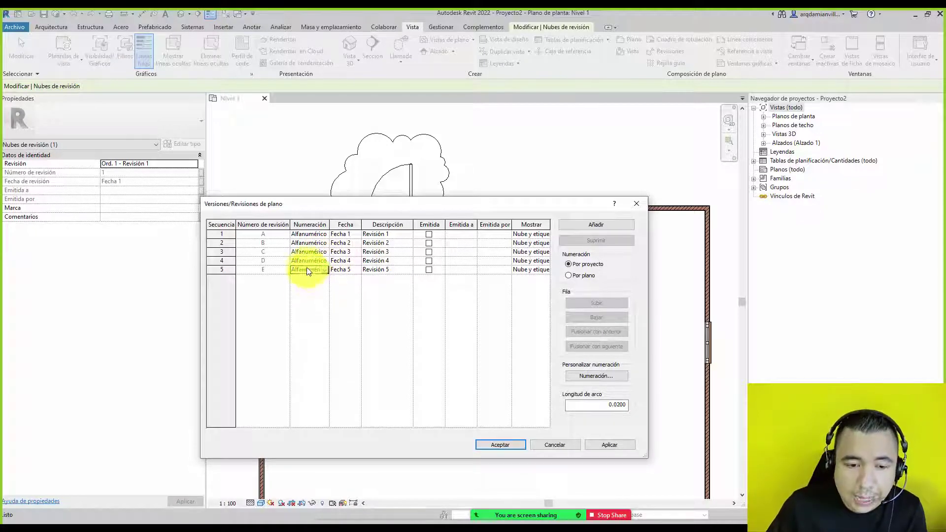
click(350, 235)
Step: Give revision A the date 10/10/2021 and description REVISAR ABATIMIENTO
click(351, 234)
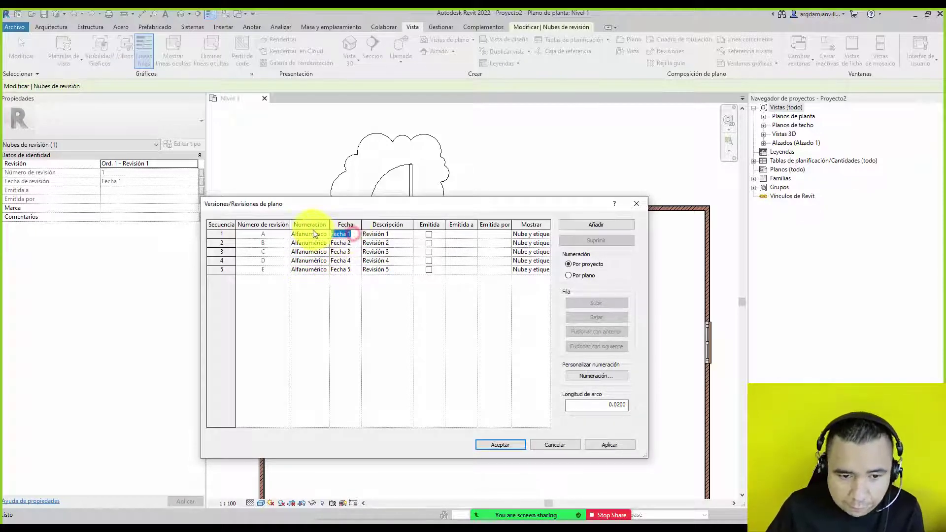
text(10/10/2021)
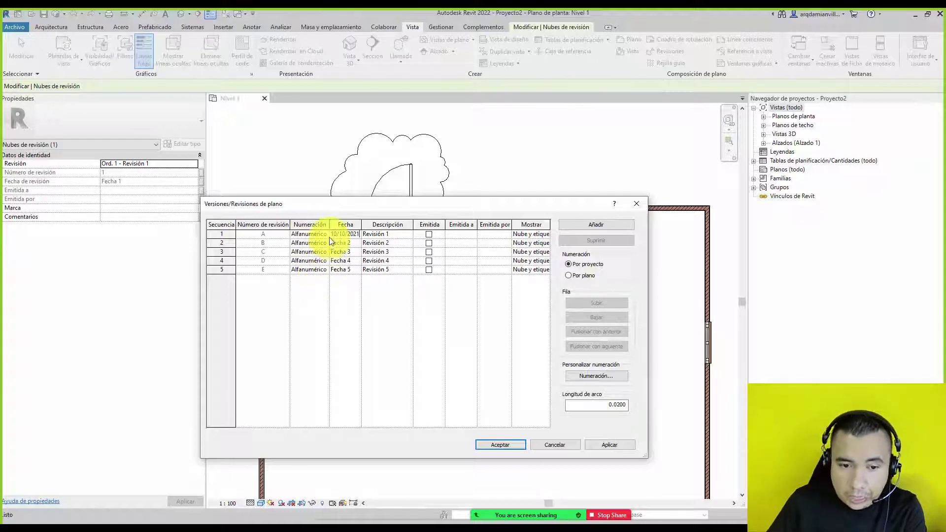
click(401, 233)
text(VIENTO DE PUERTA)
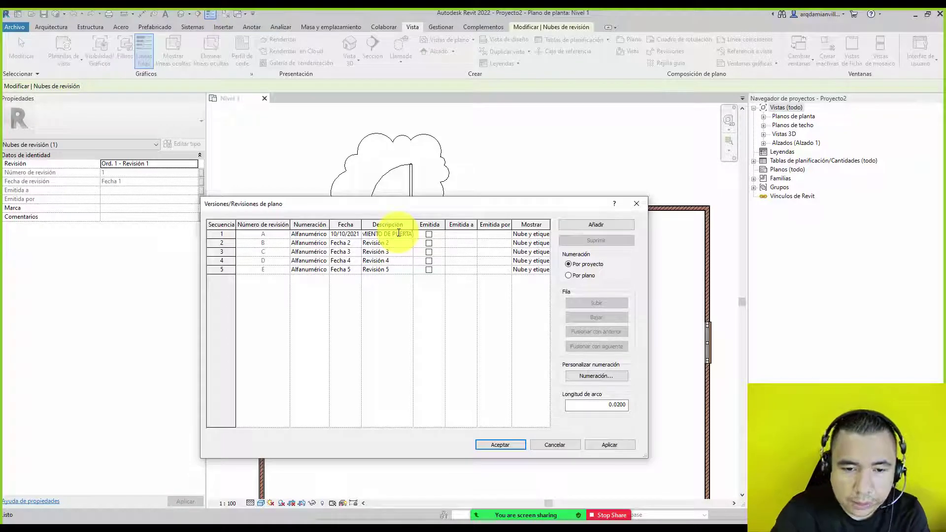
click(434, 308)
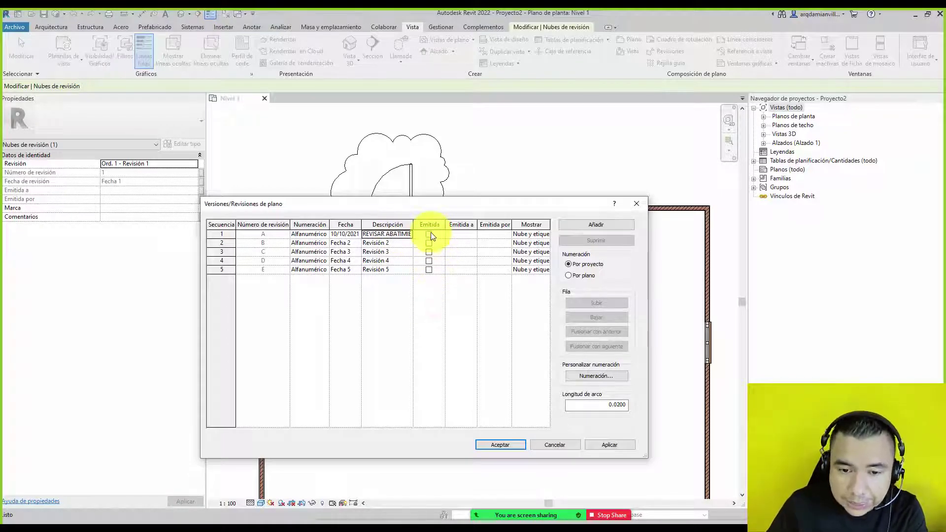
Step: Enter revision A's issued-to/by details, widen the dialog, and open Numeración
click(462, 237)
text(DANIEL)
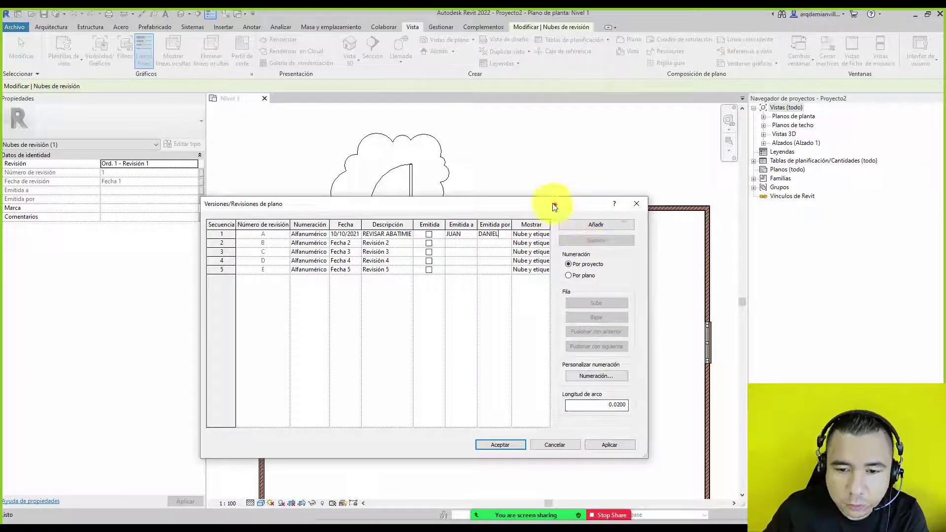
drag(566, 203, 476, 187)
drag(556, 443, 658, 442)
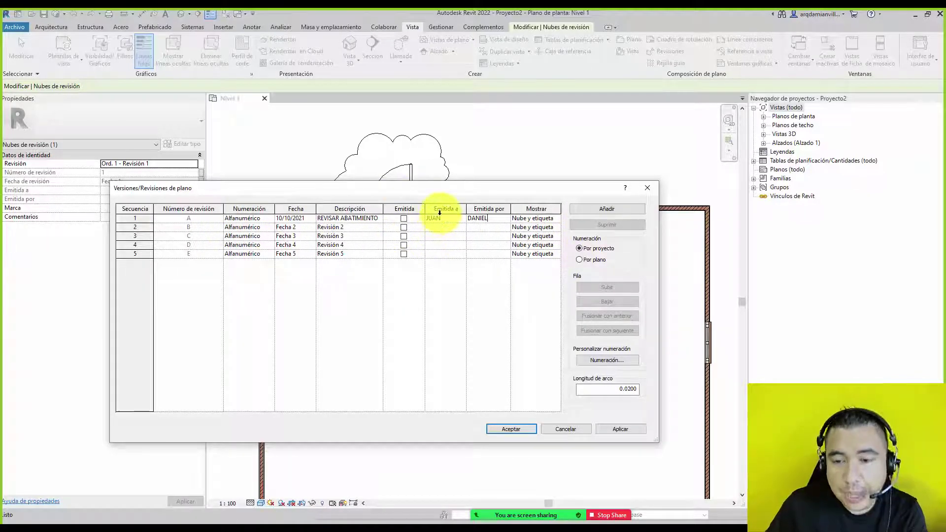
click(402, 219)
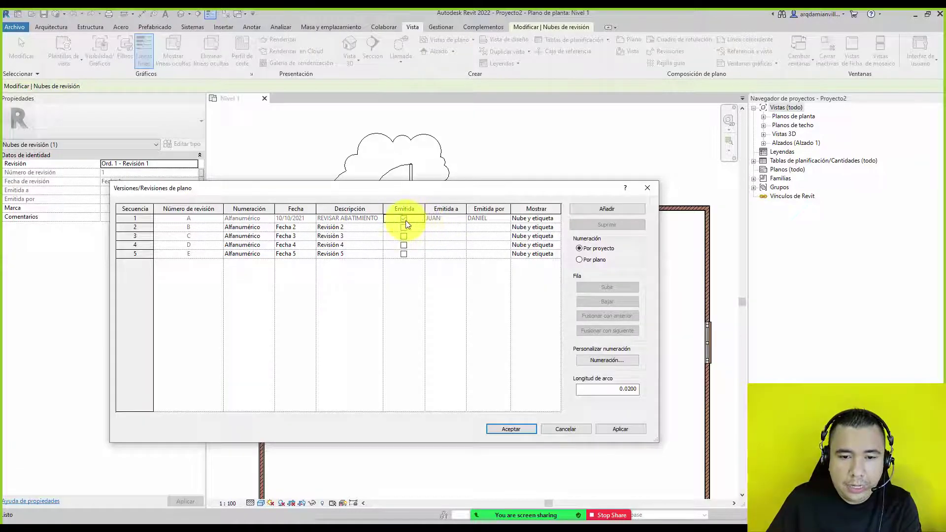
click(404, 219)
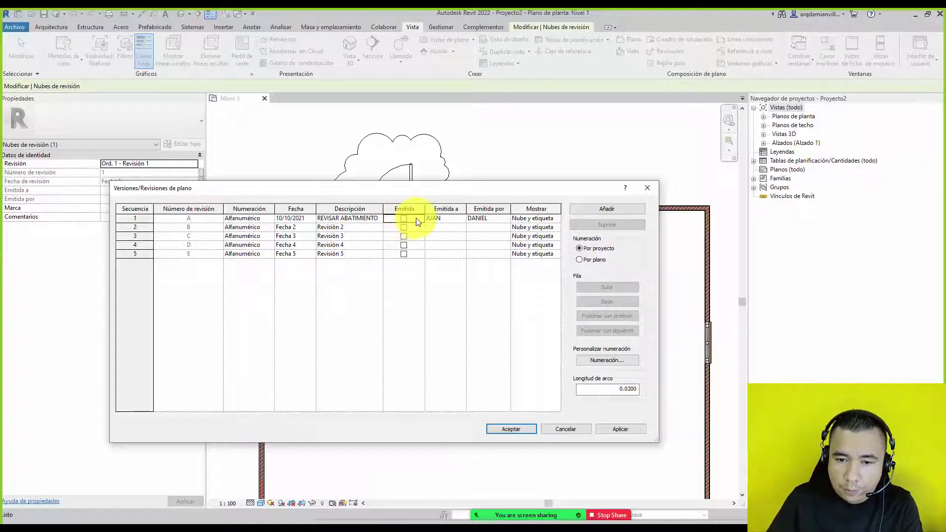
click(405, 220)
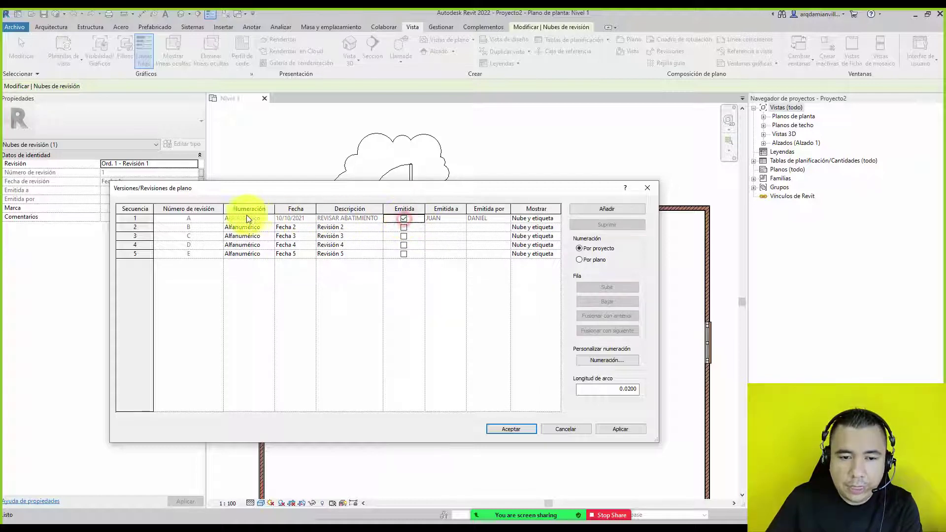
click(403, 220)
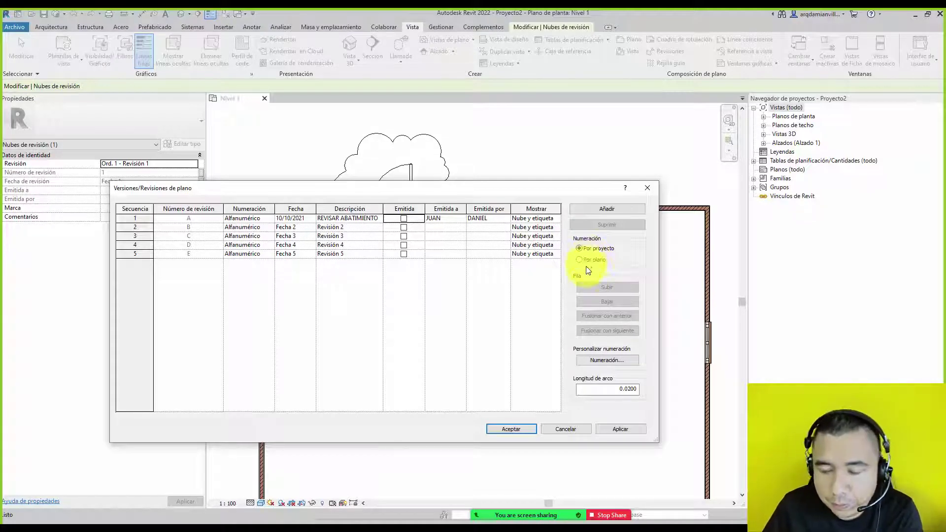
click(598, 360)
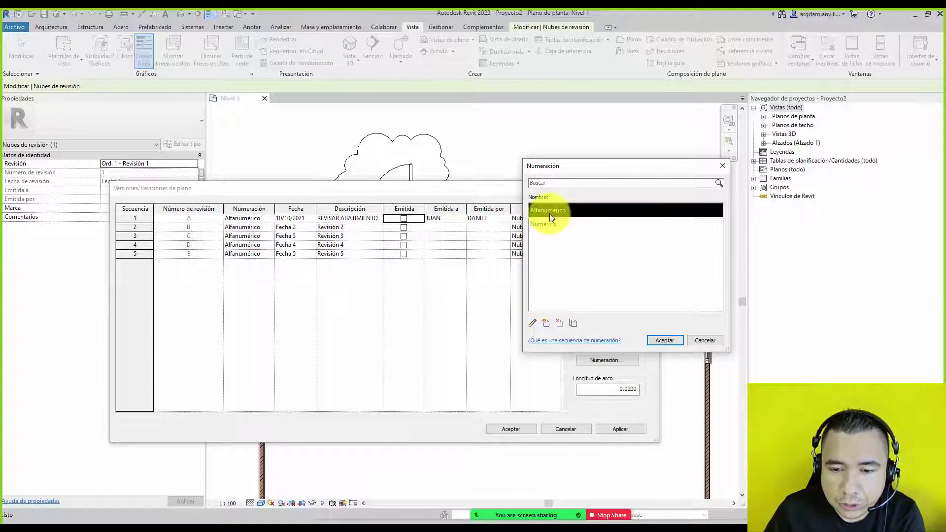
click(533, 322)
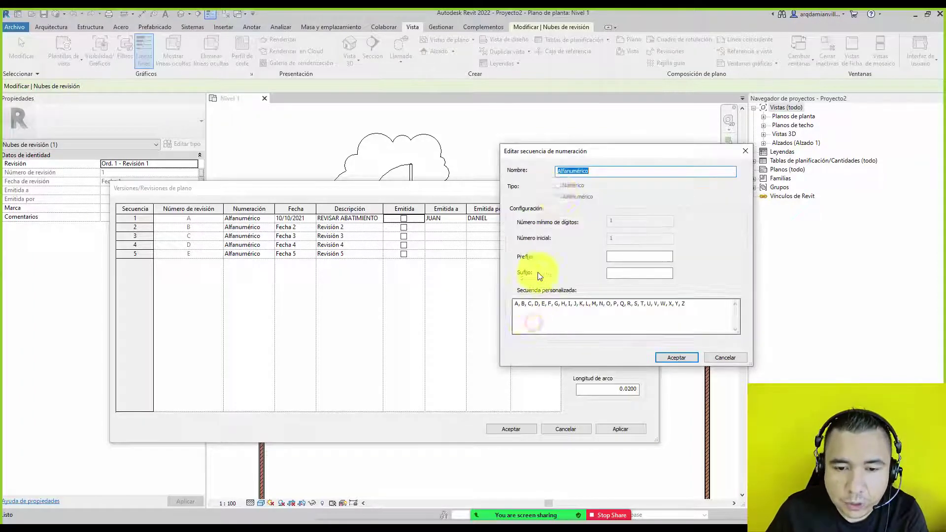
click(583, 147)
drag(533, 148, 338, 163)
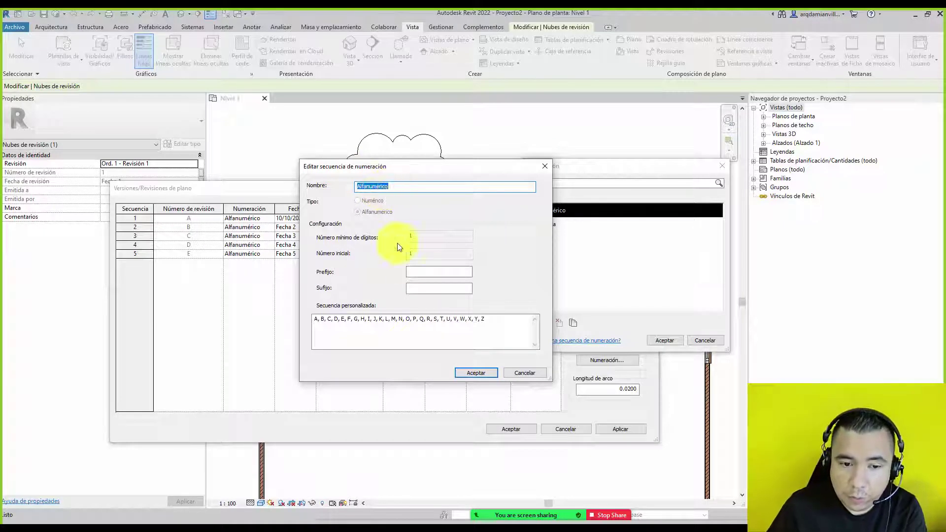
click(418, 274)
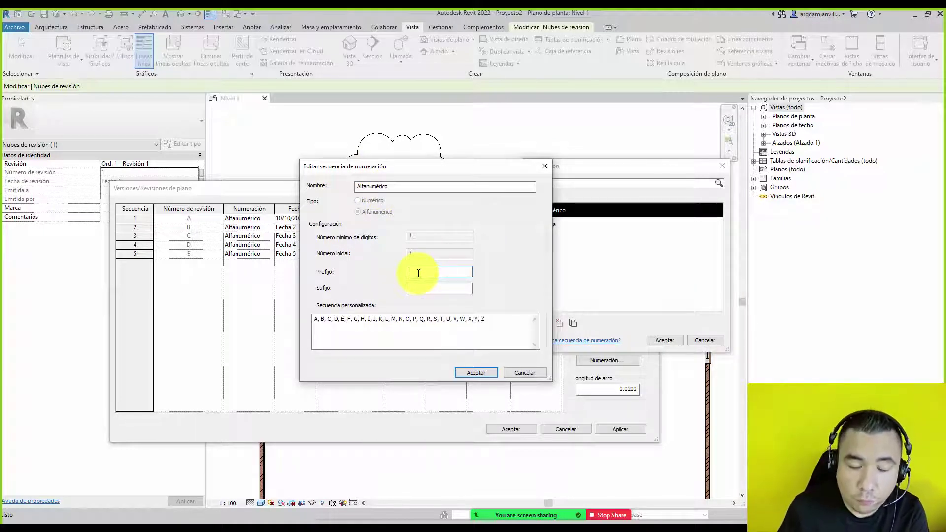
click(389, 320)
drag(494, 320, 314, 320)
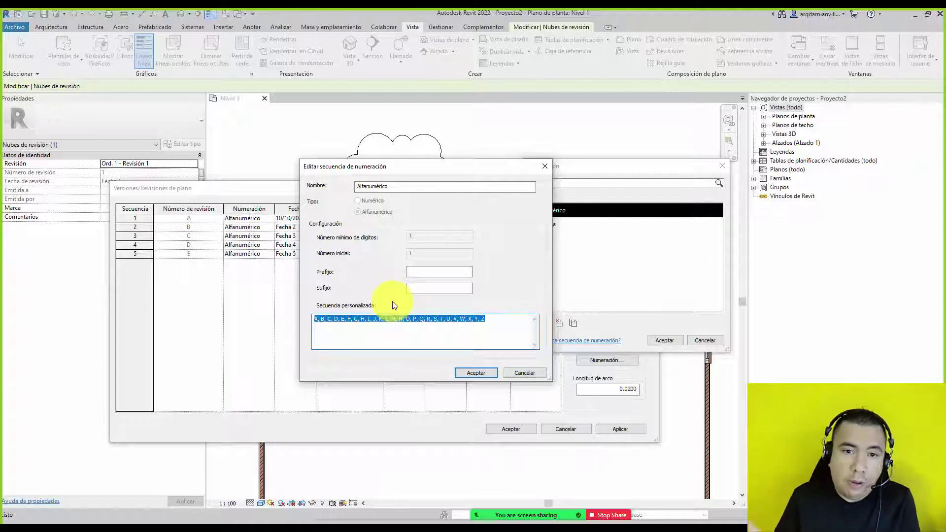
click(507, 373)
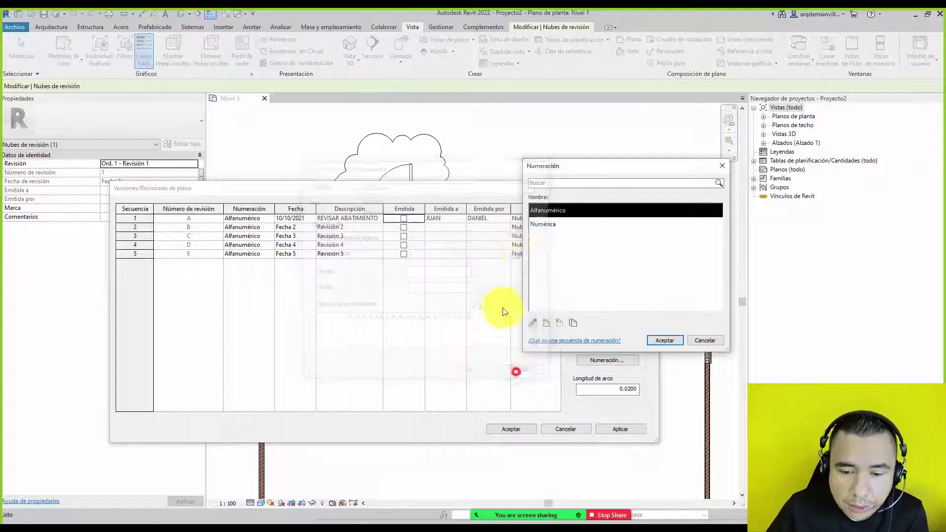
click(549, 227)
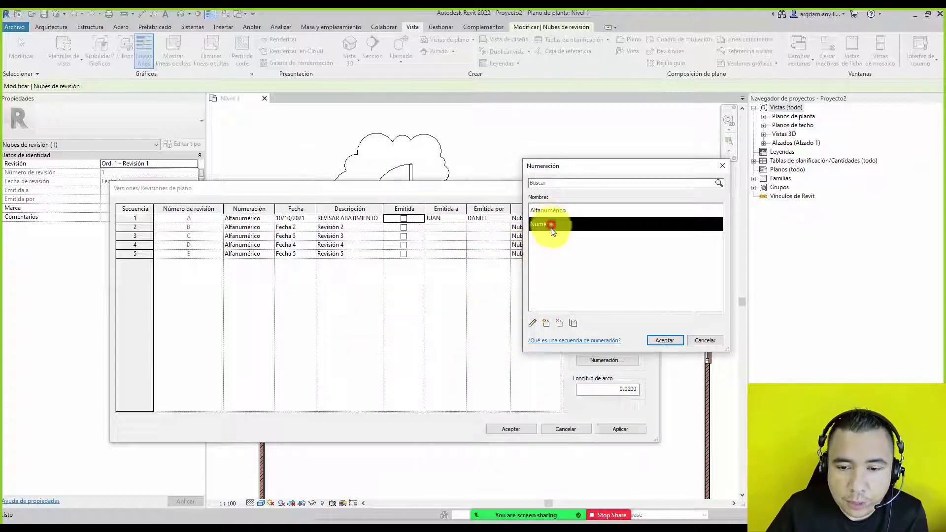
click(534, 324)
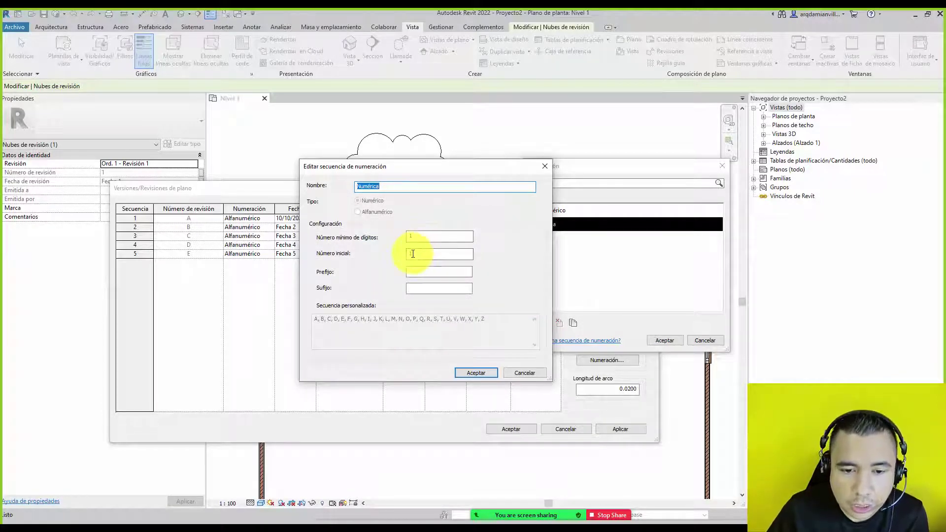
click(522, 373)
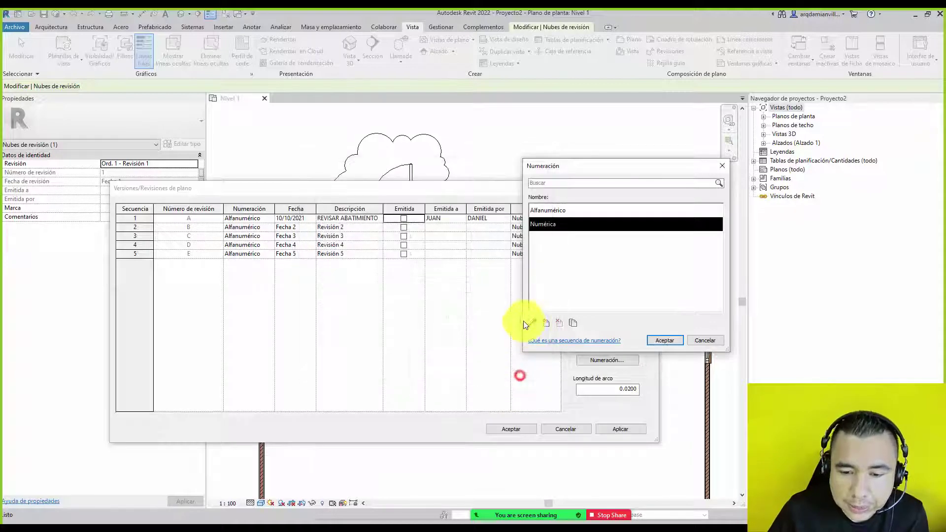
click(546, 323)
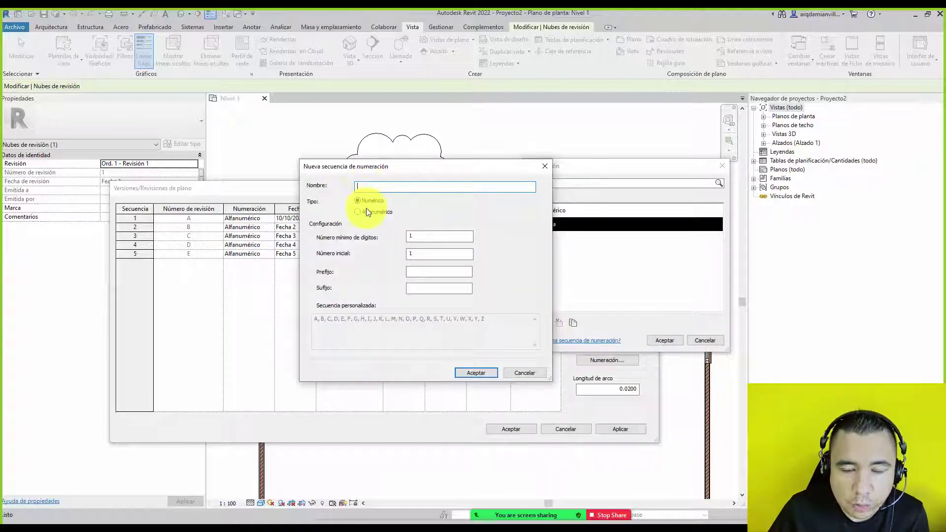
click(514, 370)
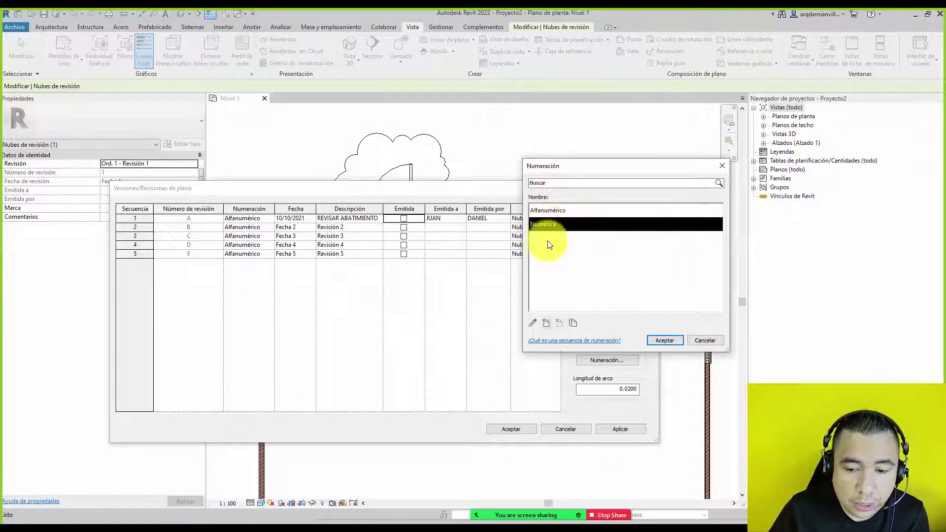
Step: Set the cloud arc length to 0.0500, accept the revisions dialog, and reselect the cloud
click(704, 341)
mouse_move(453, 191)
mouse_down()
mouse_move(435, 233)
mouse_move(479, 235)
mouse_up()
click(647, 431)
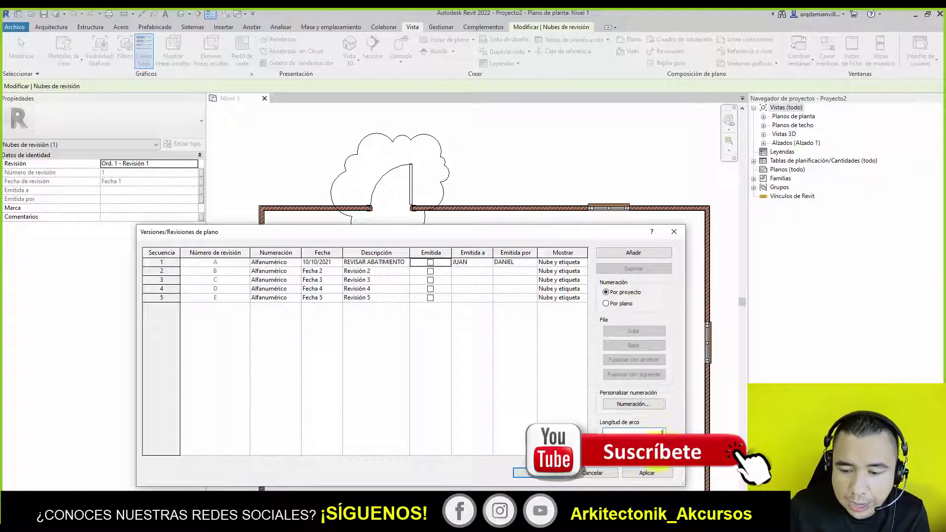
click(649, 474)
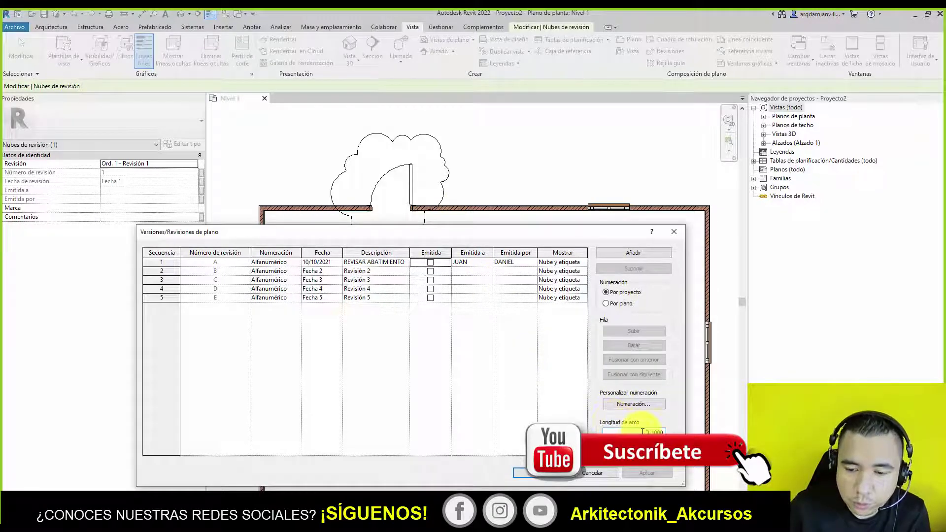
text(05)
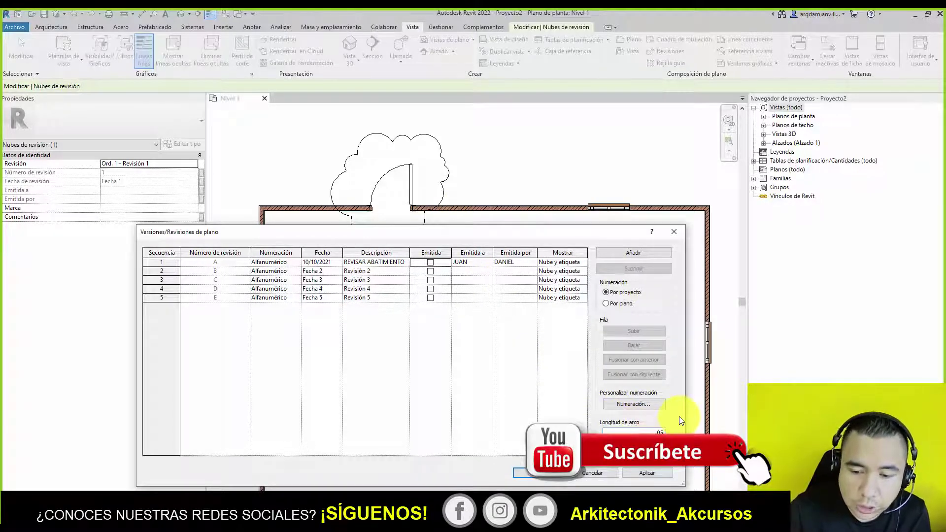
click(669, 470)
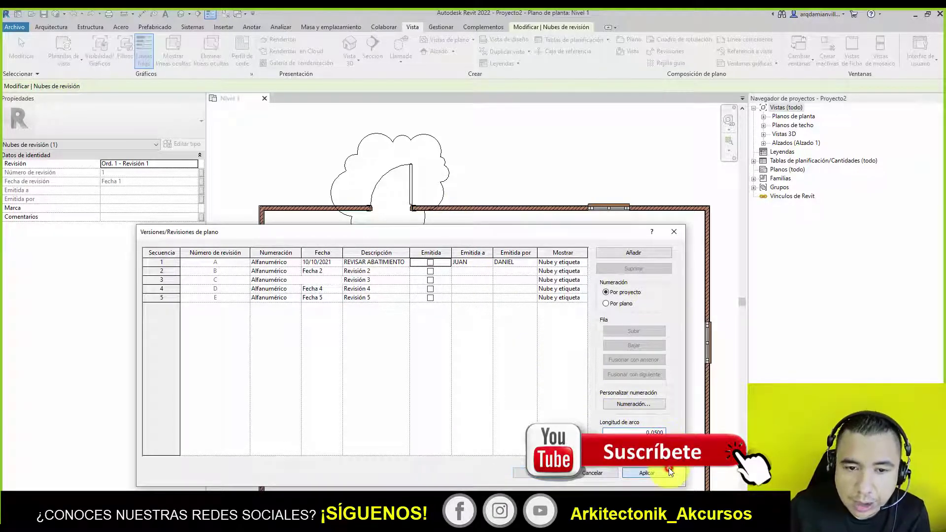
click(555, 477)
click(431, 143)
scroll(400, 156, up, 2)
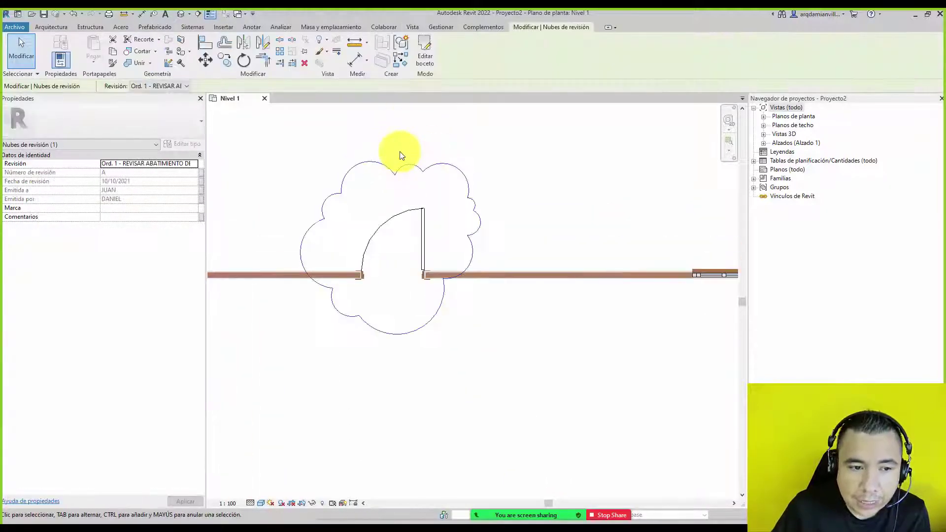
scroll(372, 170, up, 2)
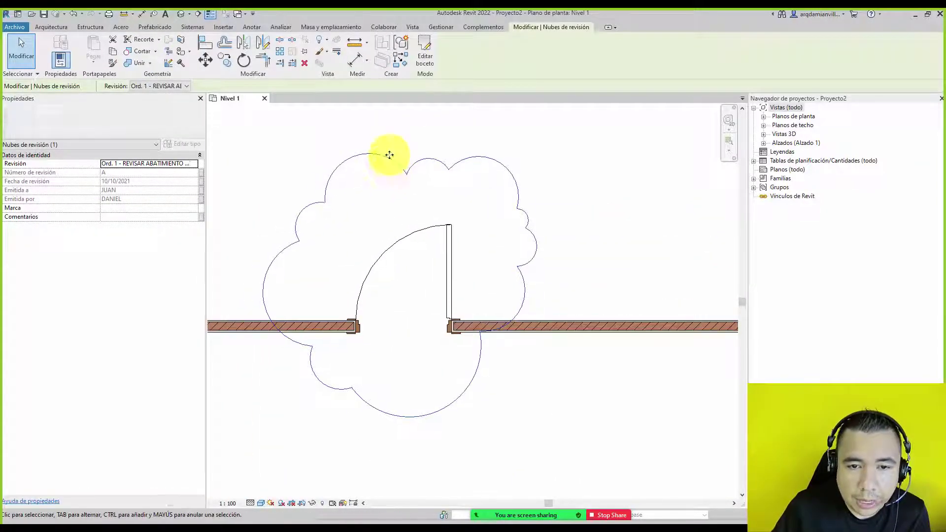
click(427, 55)
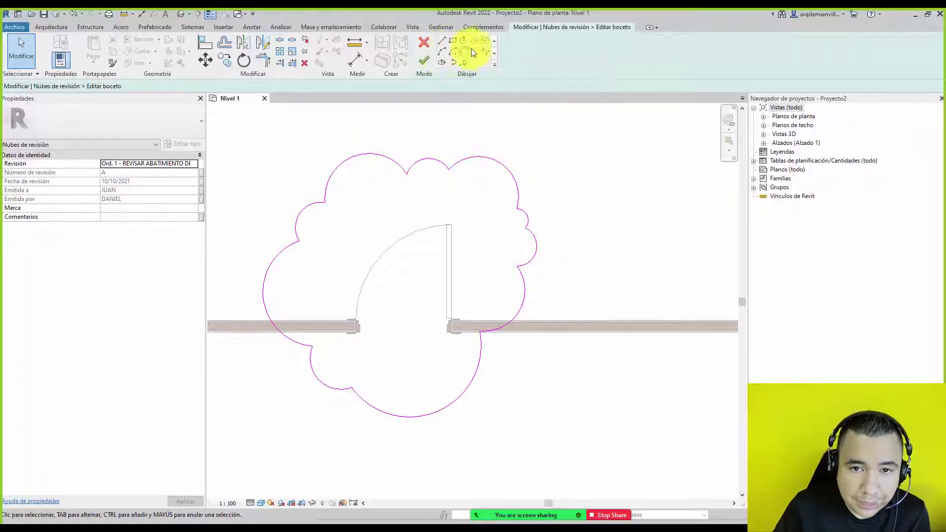
click(485, 41)
scroll(427, 218, down, 3)
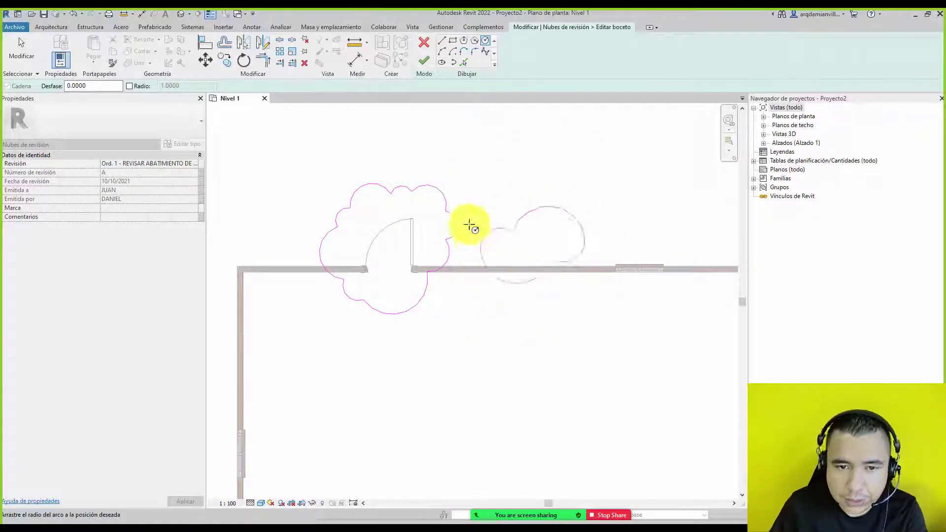
click(429, 112)
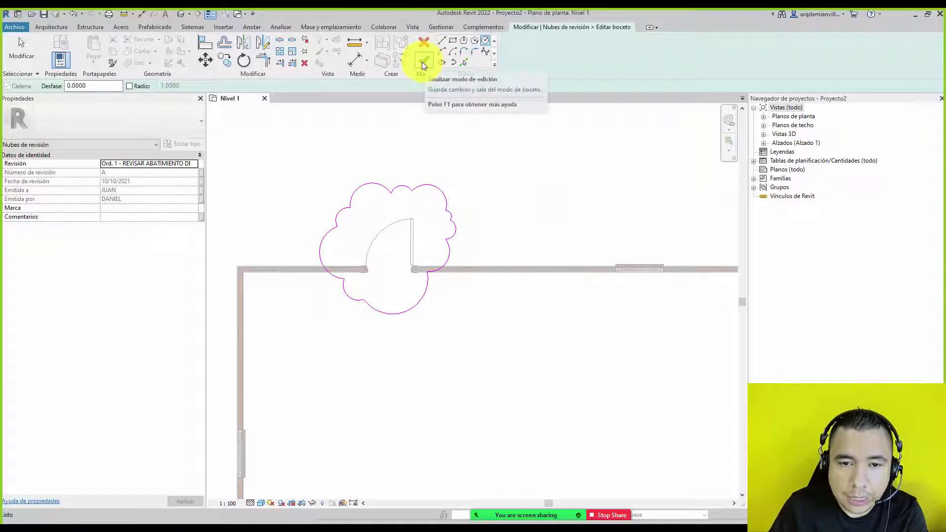
click(422, 61)
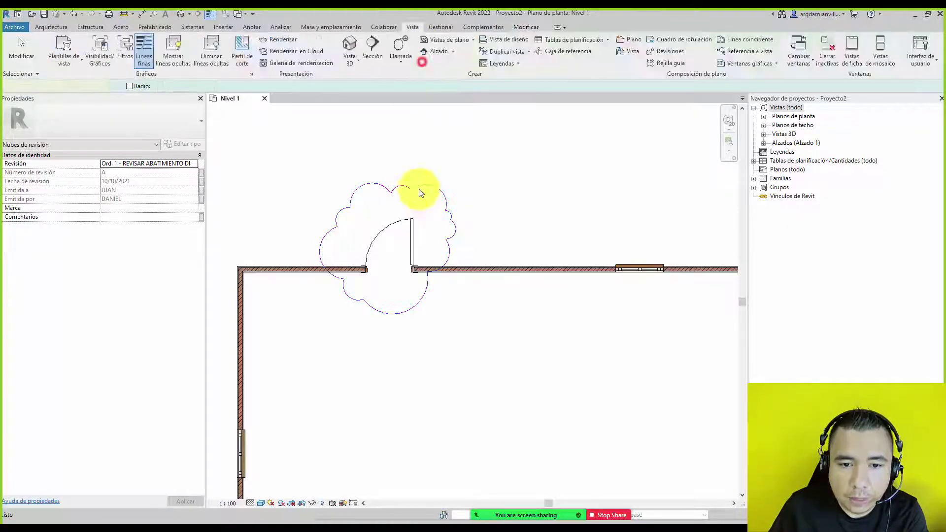
scroll(363, 212, up, 1)
scroll(367, 207, down, 2)
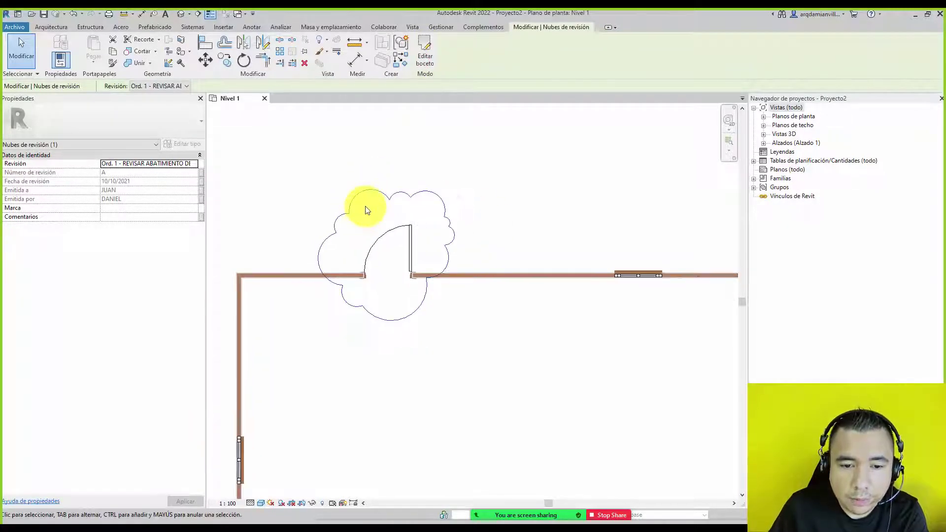
scroll(365, 207, down, 2)
scroll(360, 213, up, 3)
scroll(364, 200, down, 1)
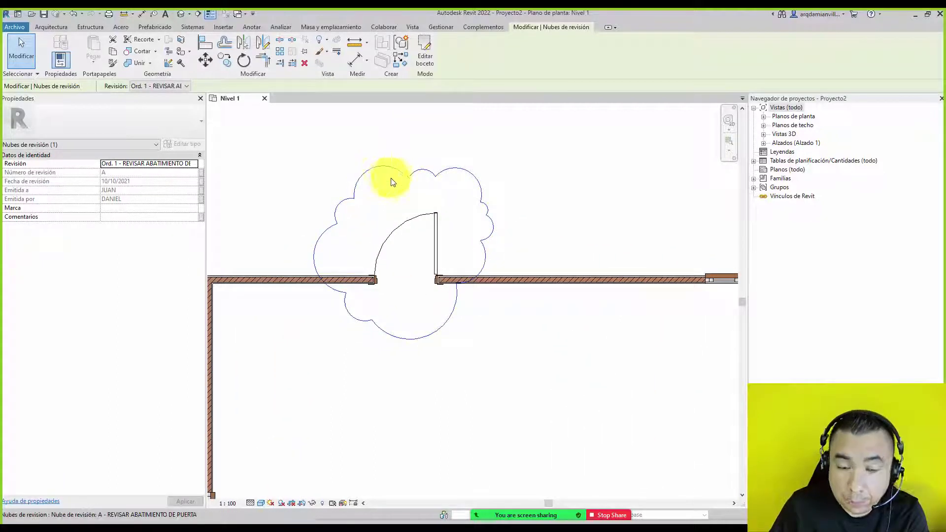
scroll(370, 173, up, 1)
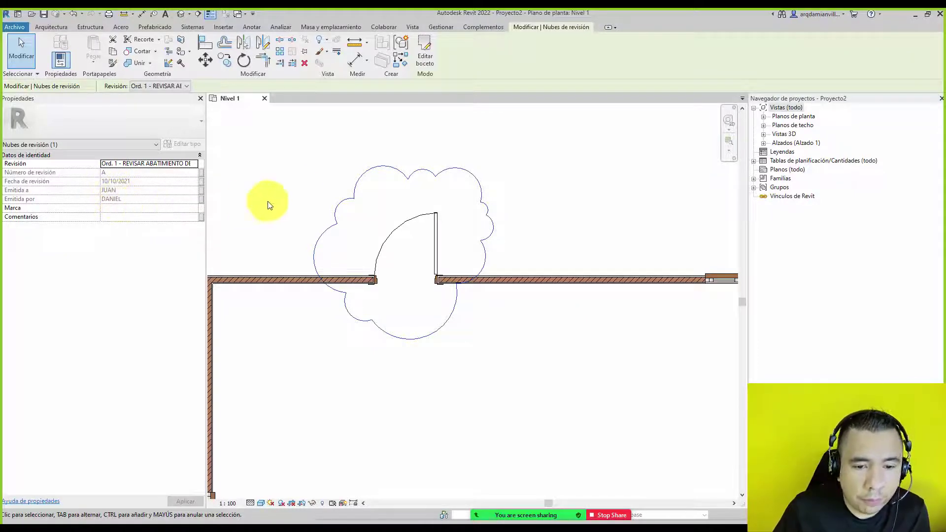
Step: Try tagging the door's revision cloud with Etiquetar por categoría
click(328, 168)
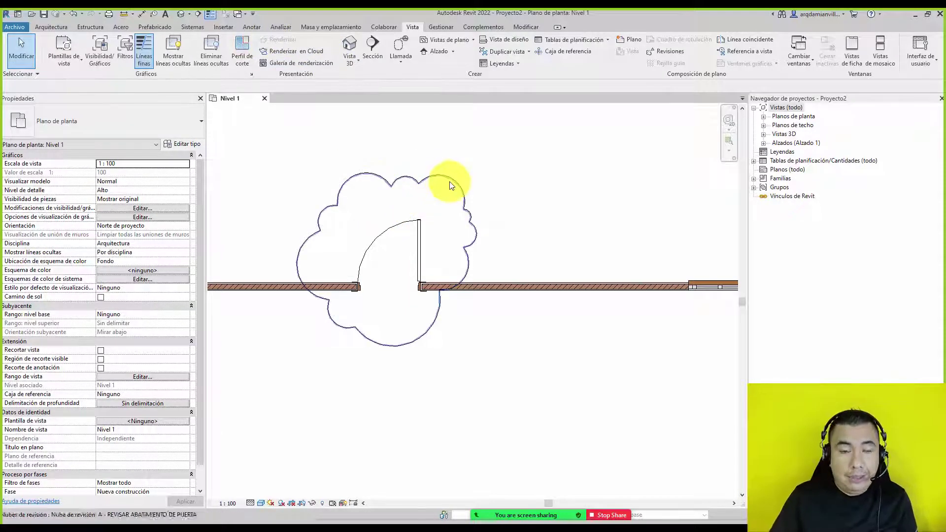
click(252, 29)
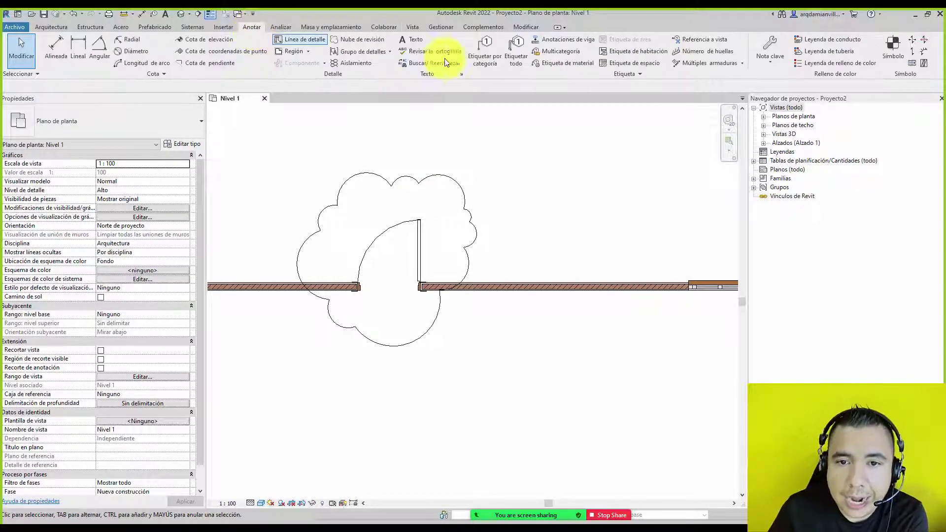
click(482, 58)
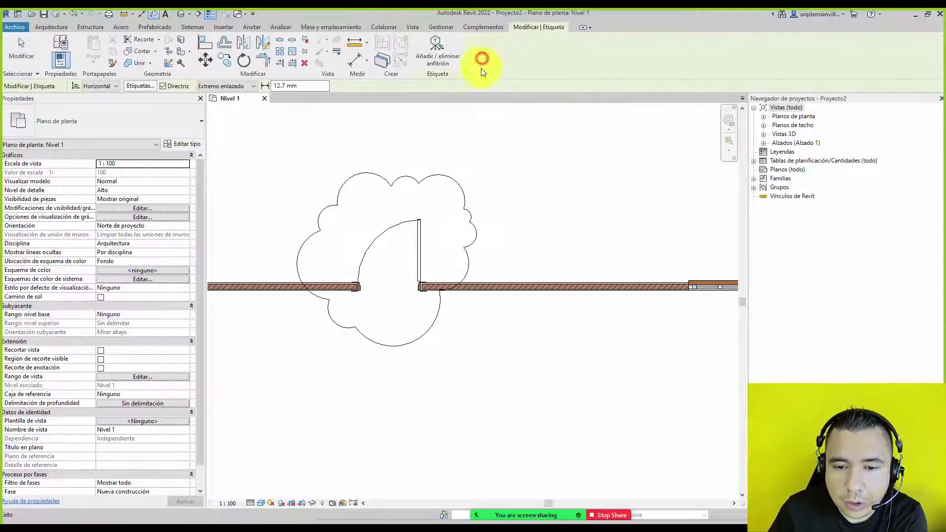
click(465, 197)
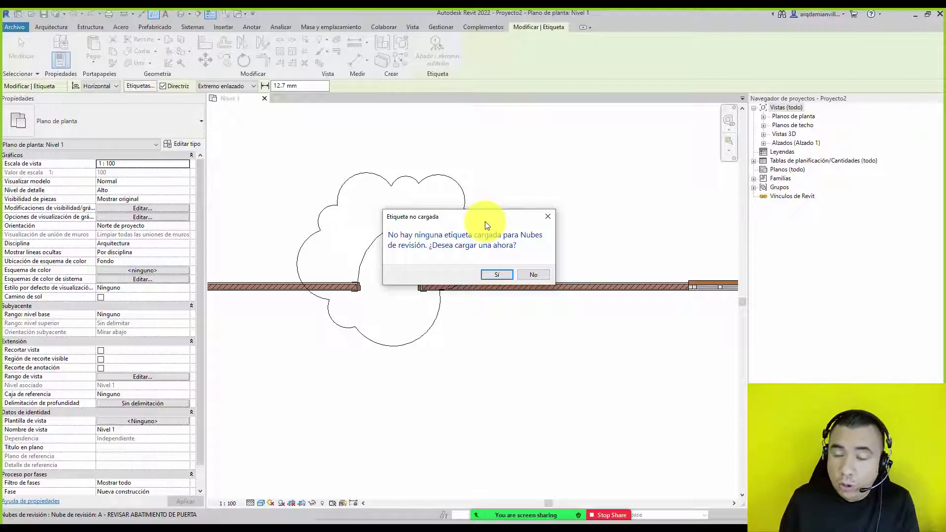
Step: Decline loading a tag and create a new family from Anotaciones > Etiqueta genérica métrica.rft
click(533, 275)
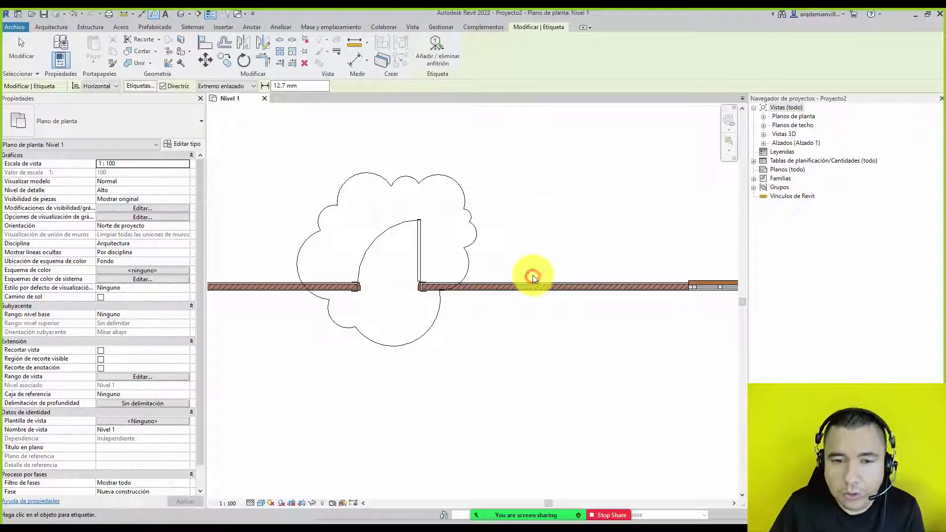
click(24, 28)
mouse_move(34, 64)
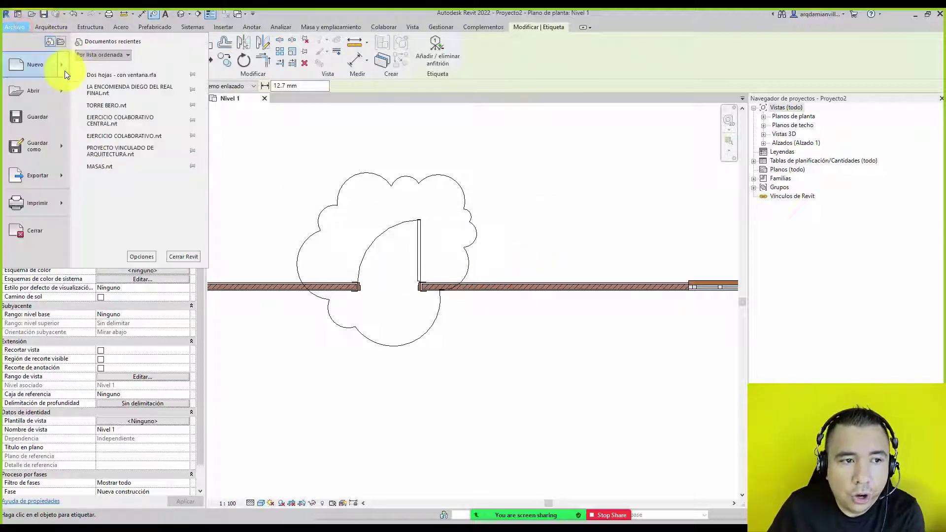
click(144, 109)
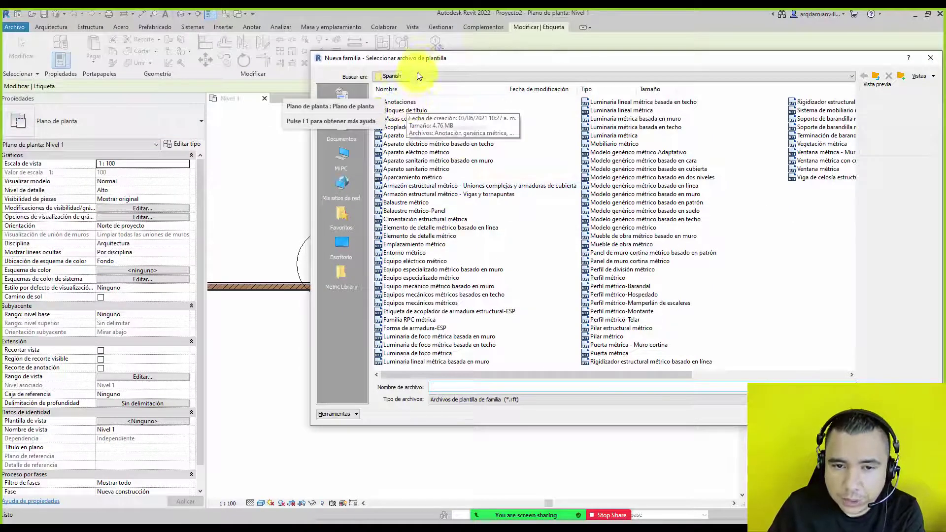
drag(419, 57, 458, 58)
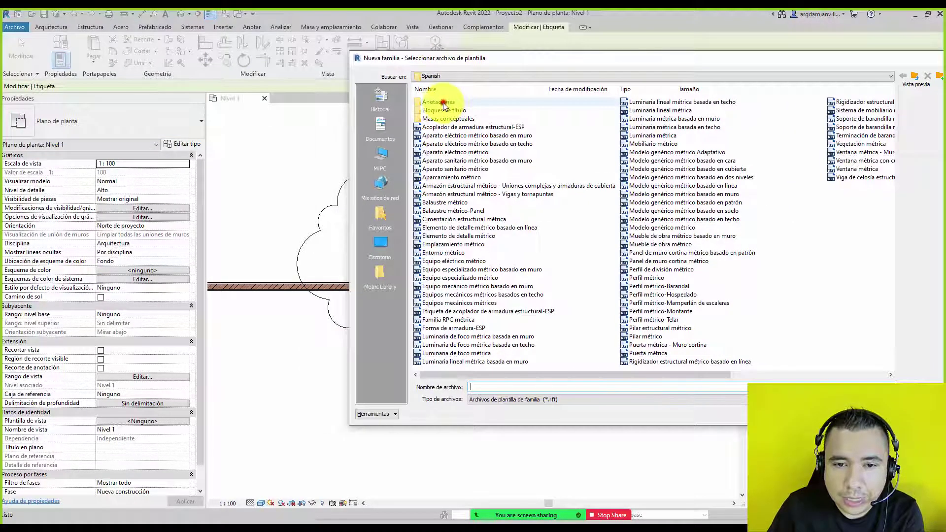
double_click(443, 102)
drag(461, 59, 327, 63)
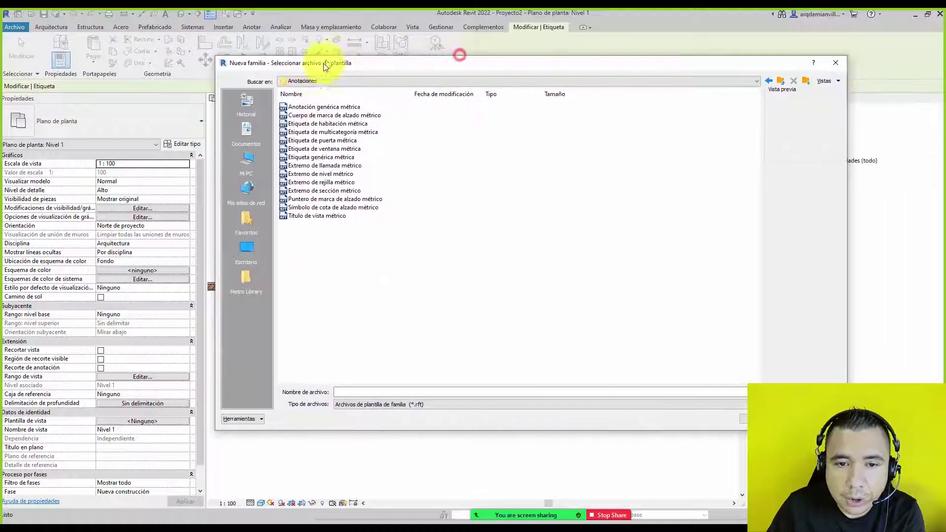
click(325, 158)
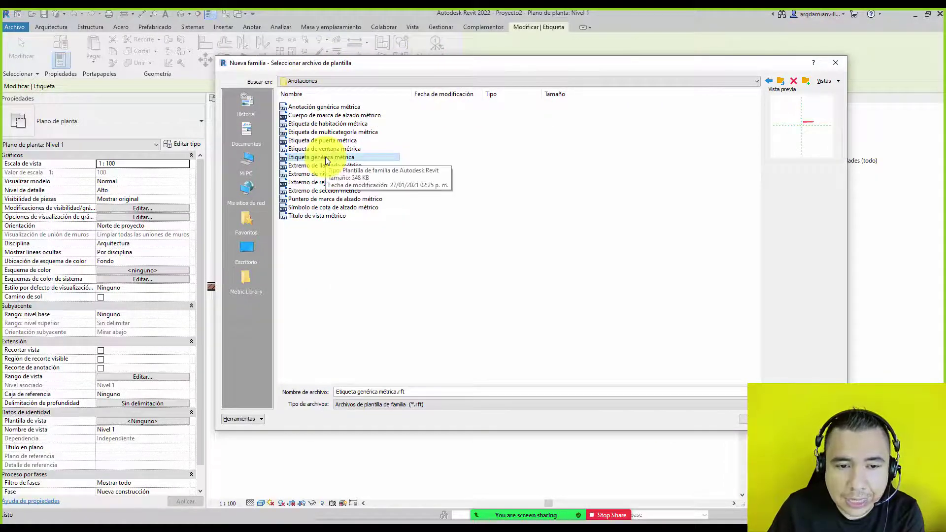
double_click(325, 157)
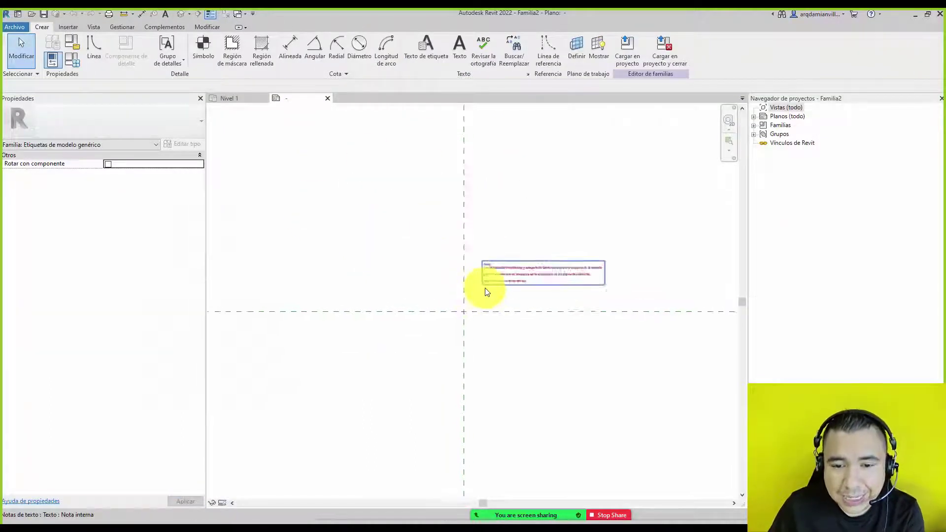
Step: Delete the template's instruction text note and re-centre on the reference planes
click(499, 265)
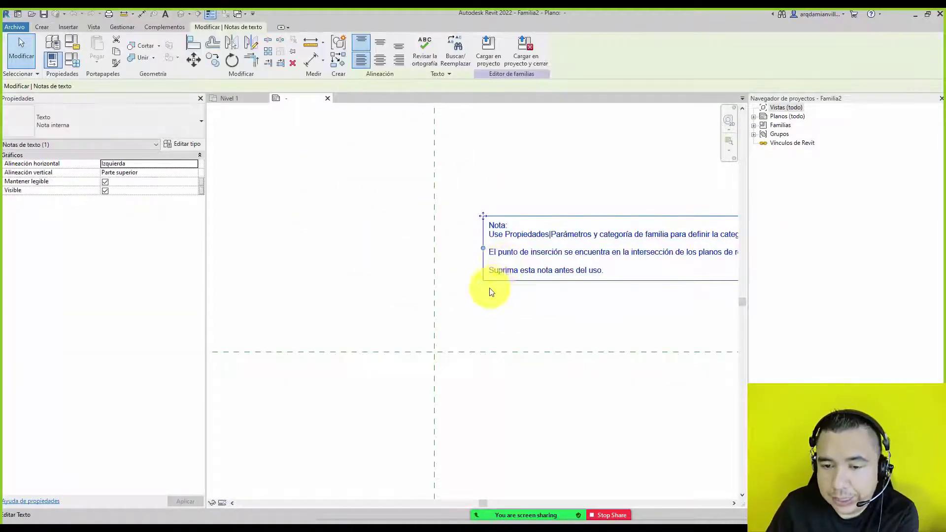
scroll(485, 289, up, 1)
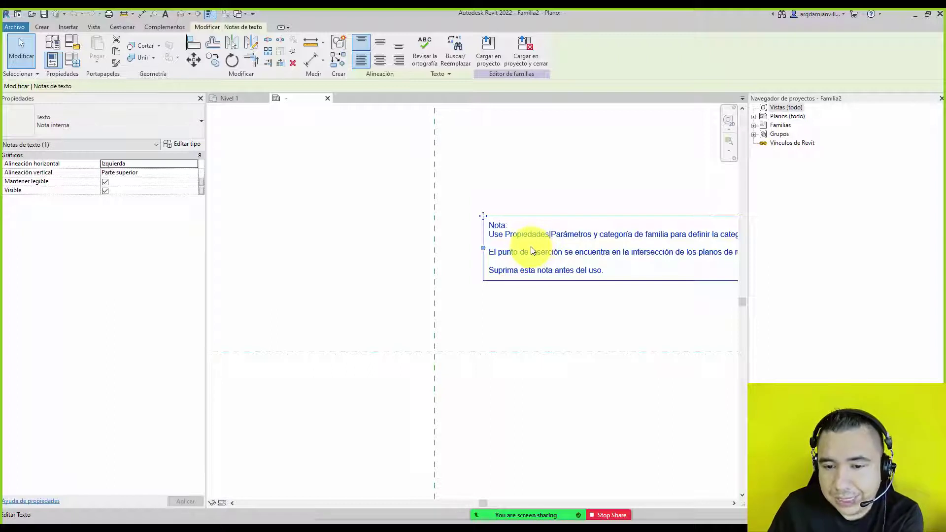
scroll(599, 253, down, 1)
middle_drag(601, 253, 517, 236)
scroll(508, 226, down, 1)
scroll(463, 219, up, 2)
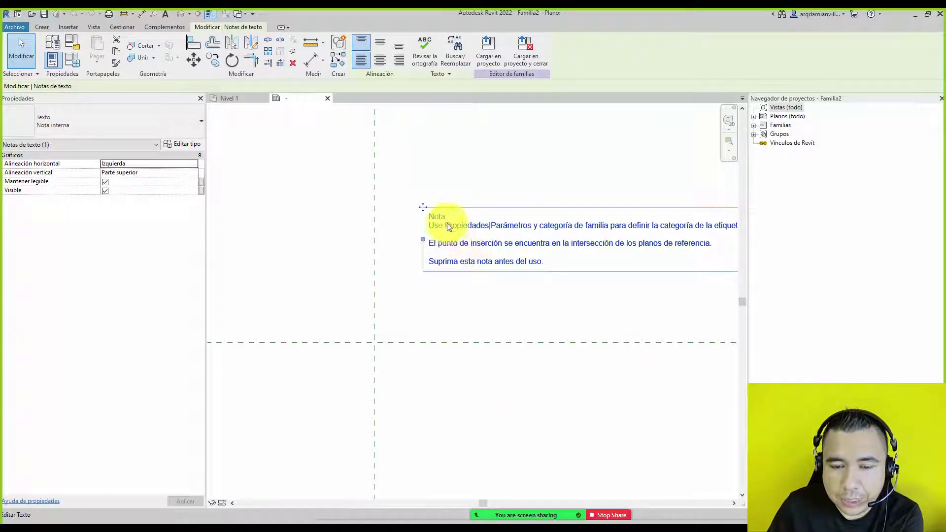
key(Delete)
middle_drag(347, 337, 480, 279)
scroll(480, 279, up, 1)
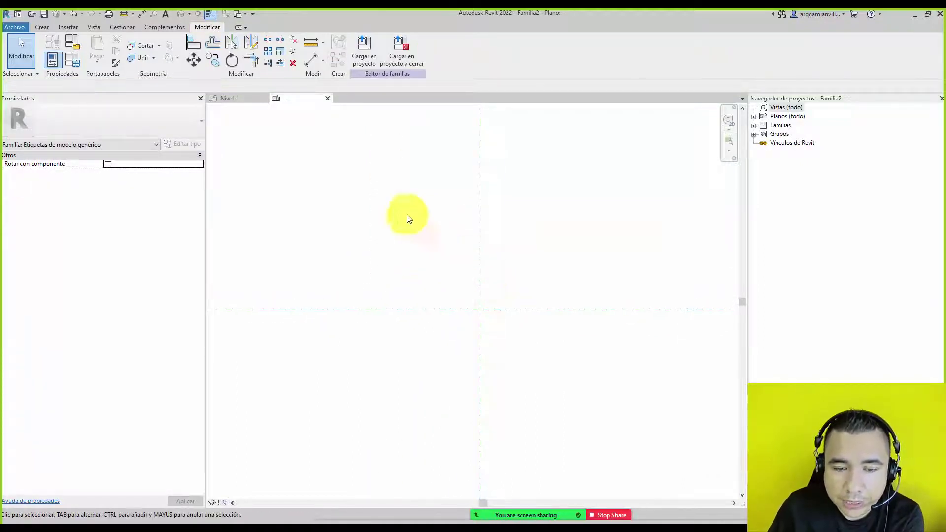
Step: Set Familia2's family category to Etiquetas de nube de revisión
click(72, 43)
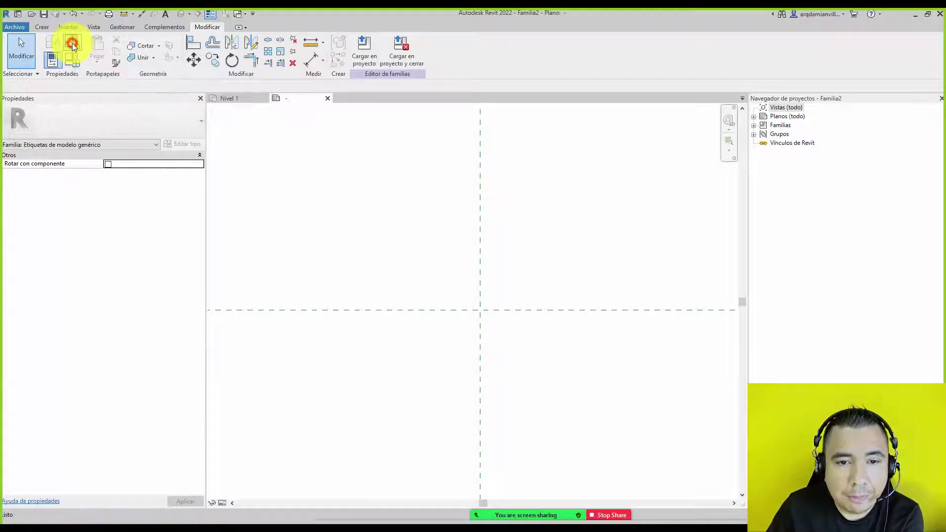
mouse_move(460, 217)
mouse_down()
mouse_move(457, 185)
mouse_move(456, 209)
mouse_up()
click(388, 291)
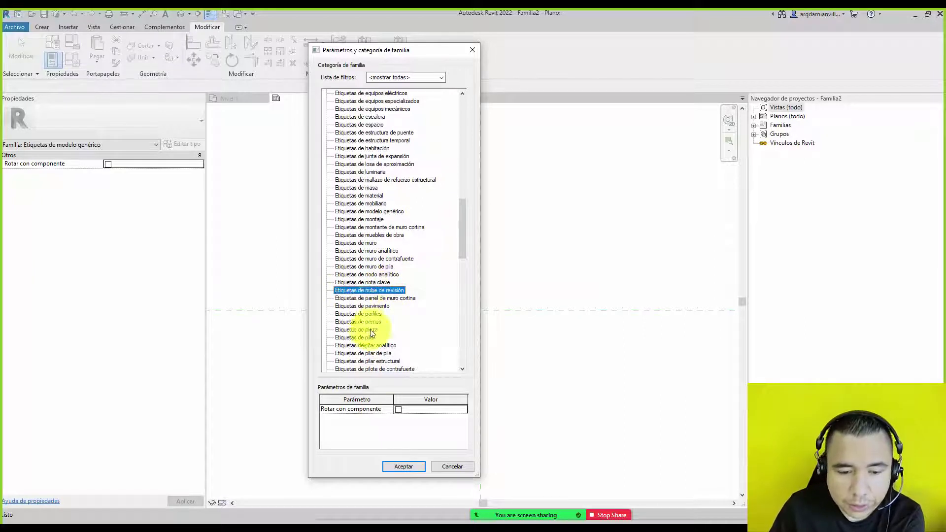
click(411, 471)
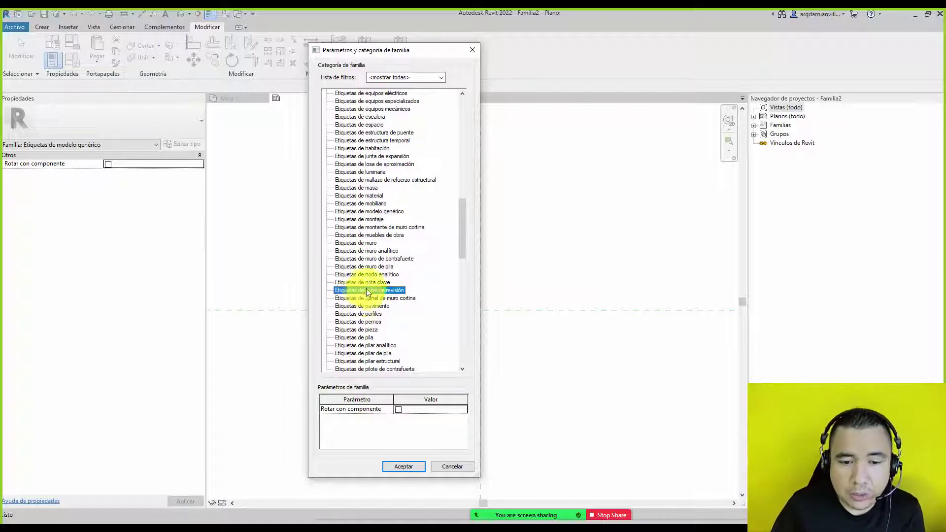
click(406, 466)
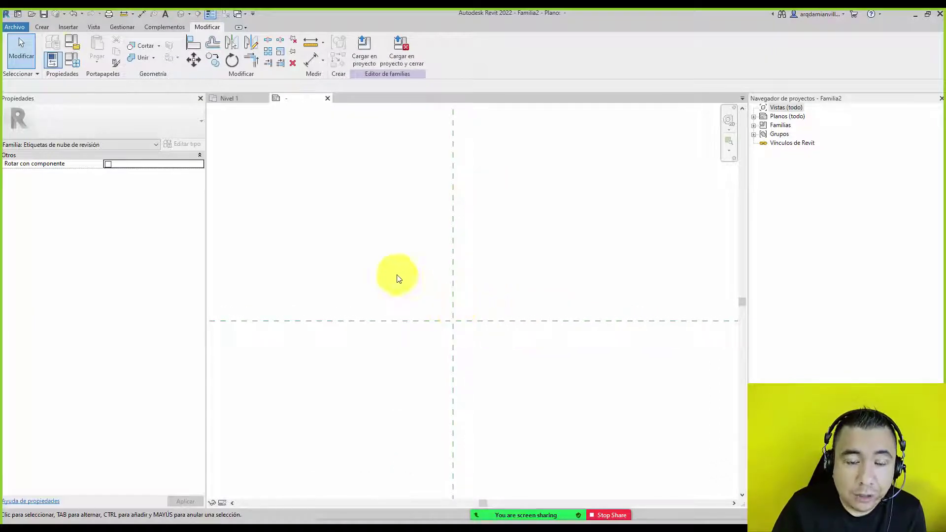
click(43, 28)
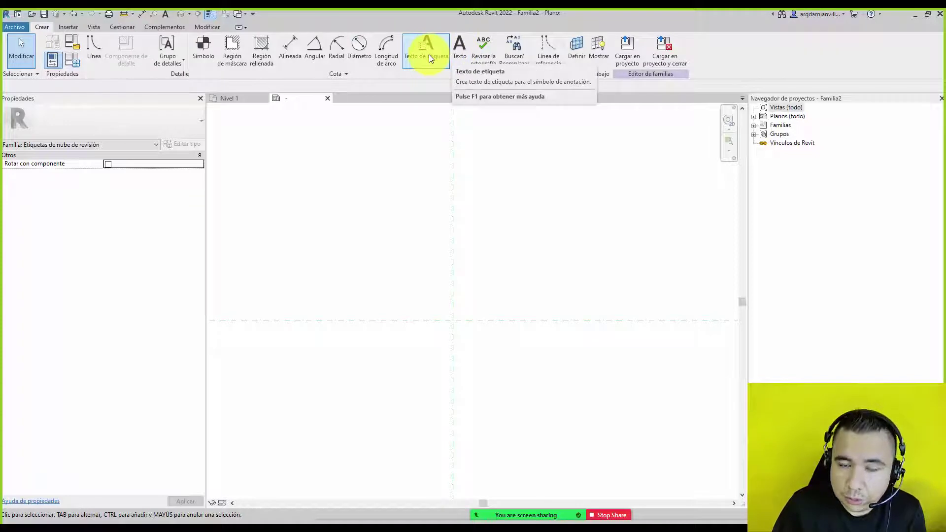
click(458, 58)
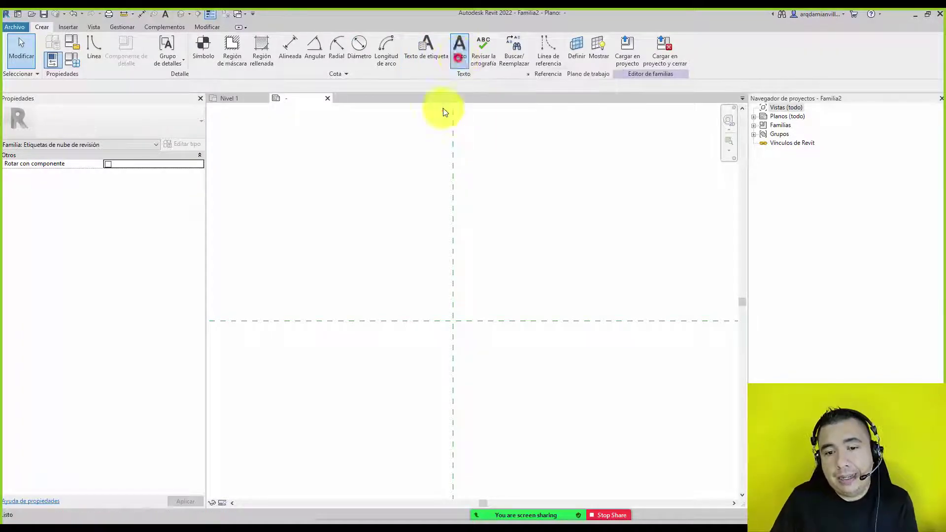
drag(397, 281, 537, 332)
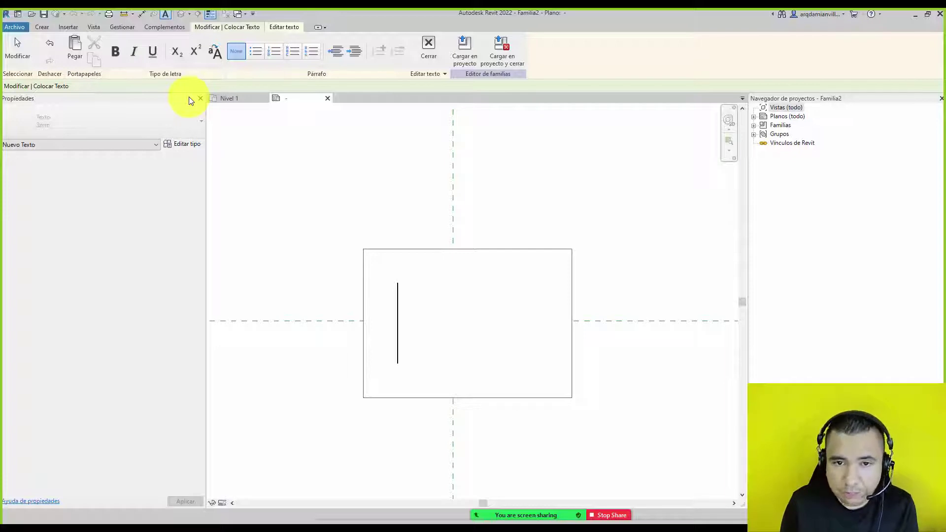
click(18, 47)
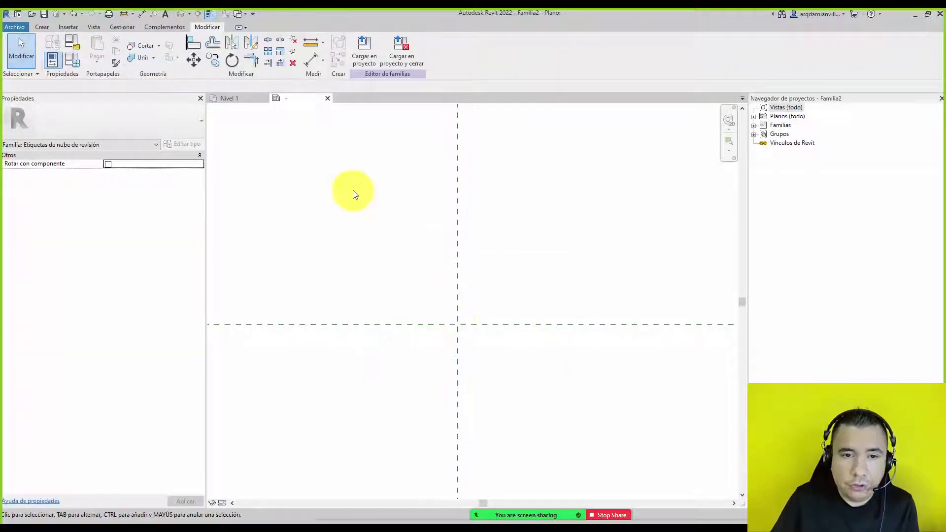
click(41, 28)
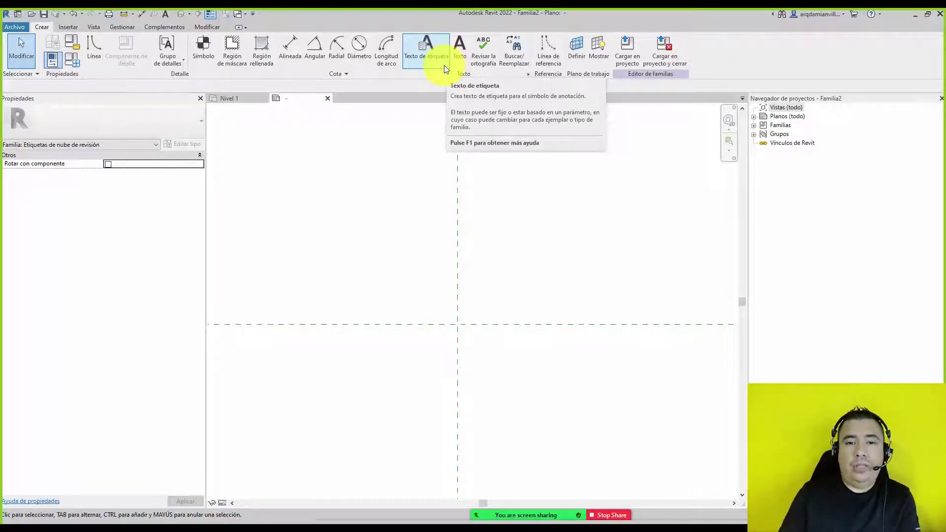
Step: Place a Número de revisión label, sample value Número, at the reference-plane intersection
click(439, 56)
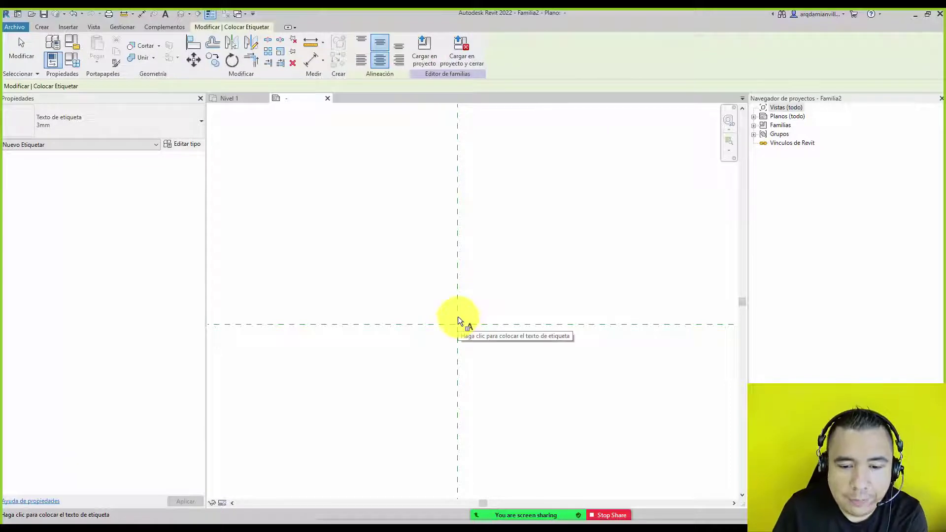
click(457, 316)
mouse_move(534, 35)
mouse_down()
mouse_move(418, 68)
mouse_move(388, 89)
mouse_up()
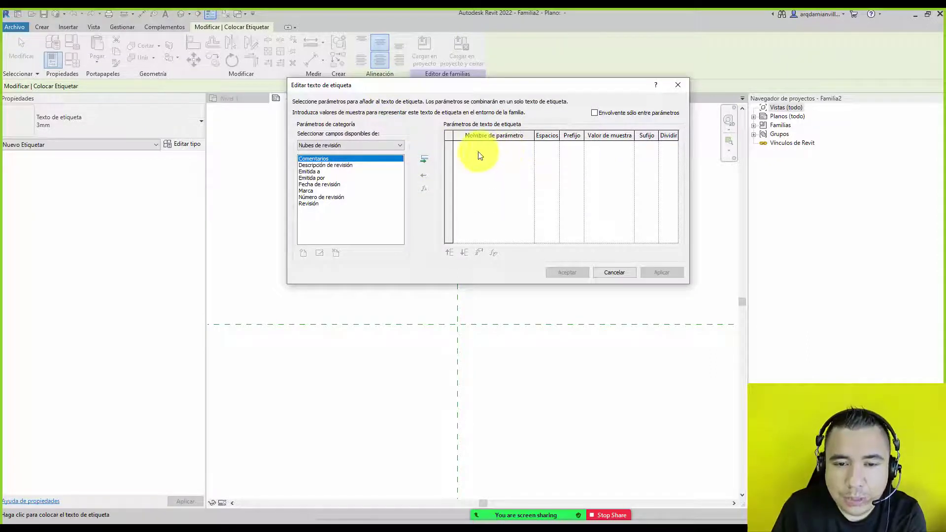
click(326, 197)
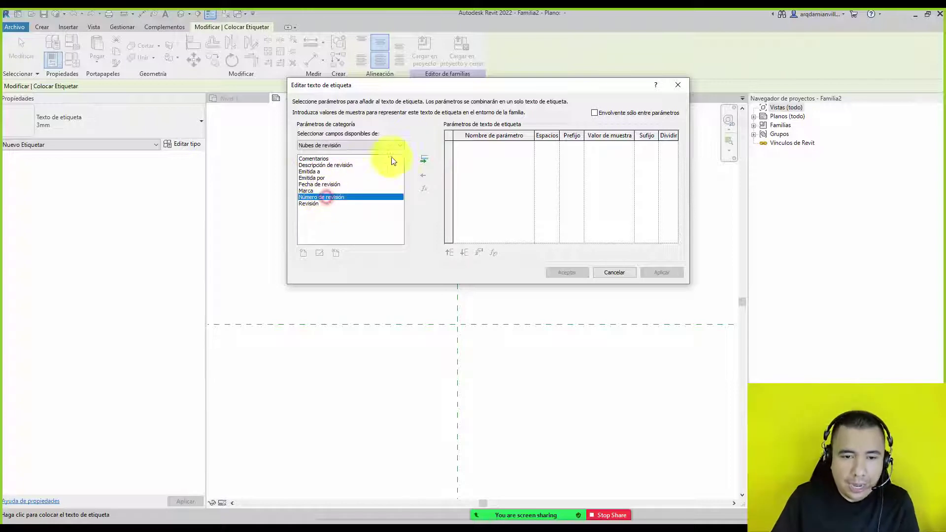
click(424, 159)
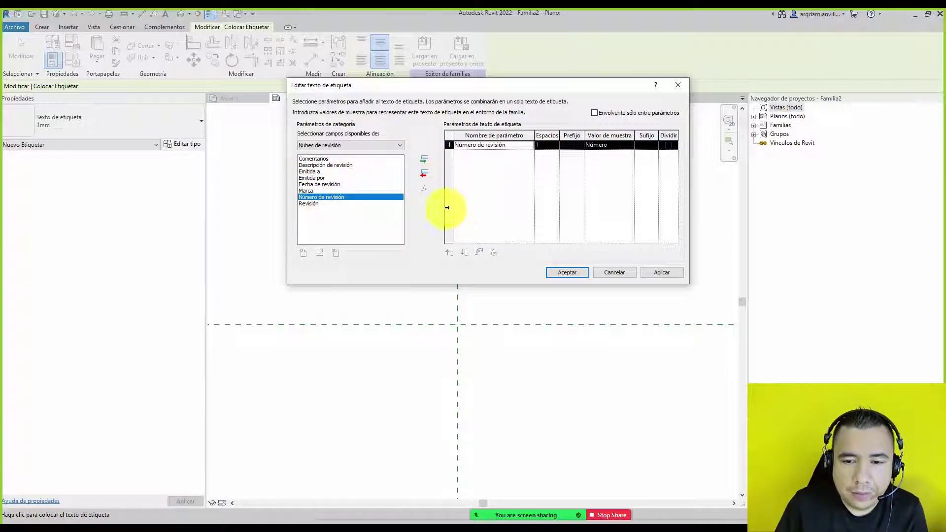
click(606, 145)
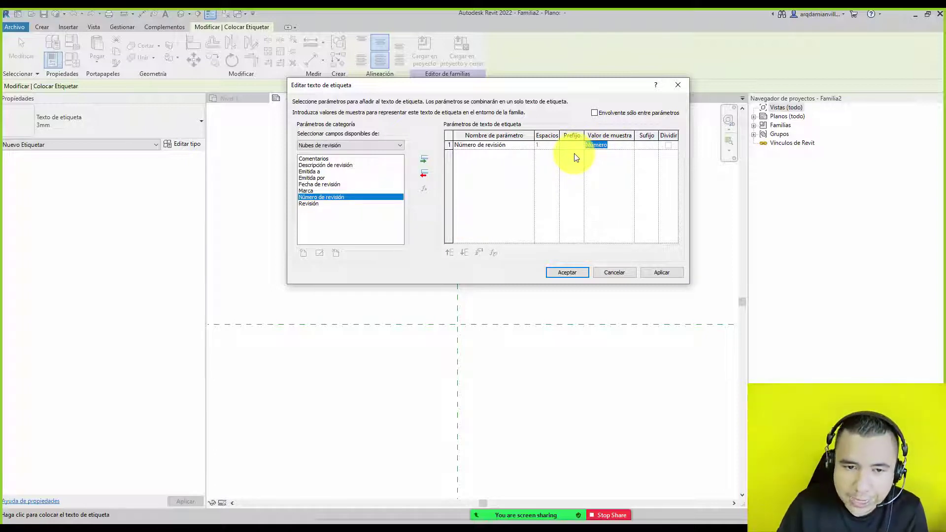
click(566, 276)
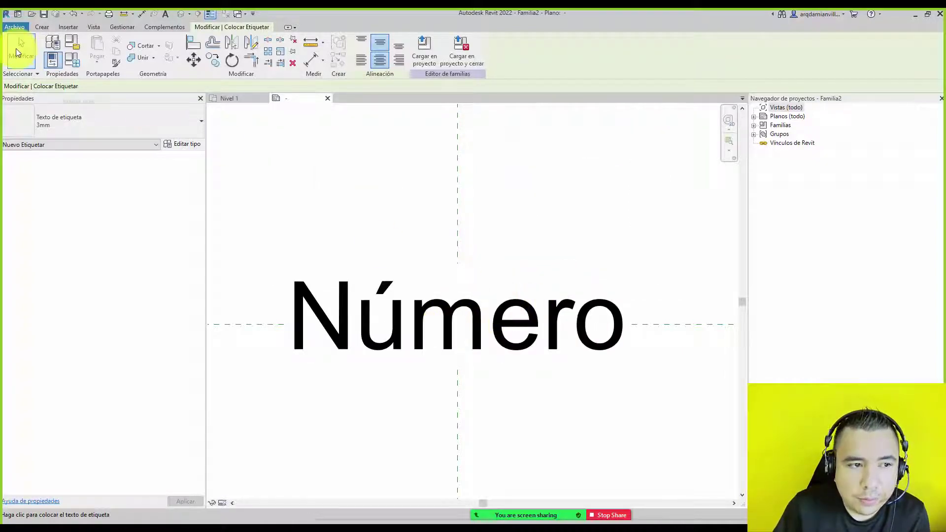
click(19, 49)
click(364, 286)
Step: Duplicate the Número label's type as a new type named 1.5mm
click(409, 269)
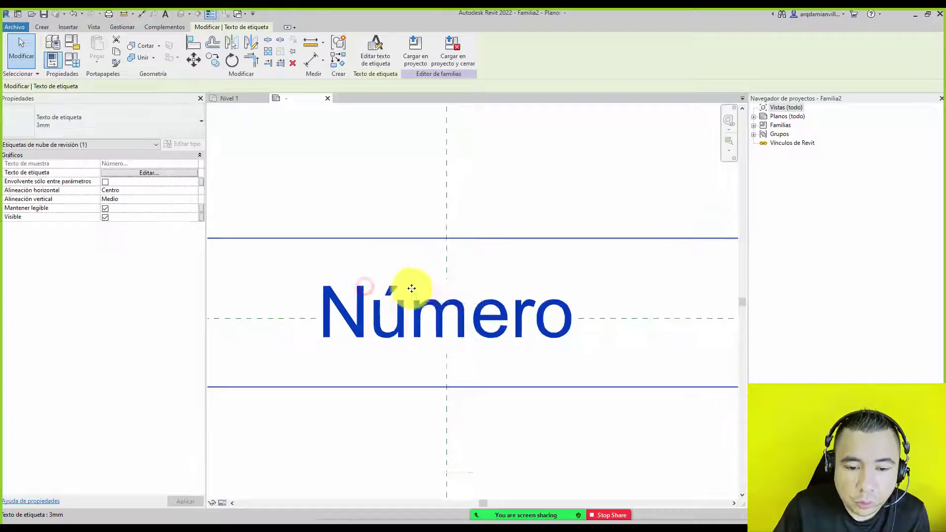
scroll(408, 285, down, 3)
click(188, 143)
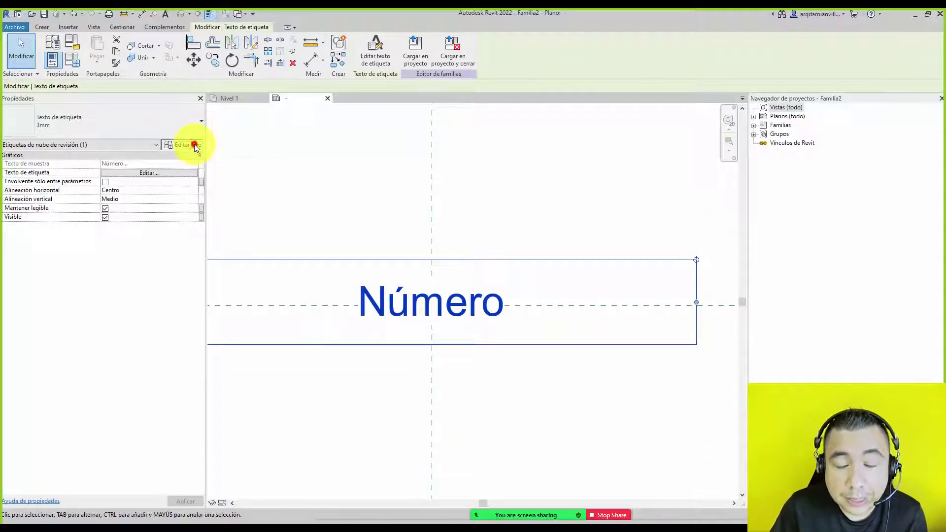
click(527, 222)
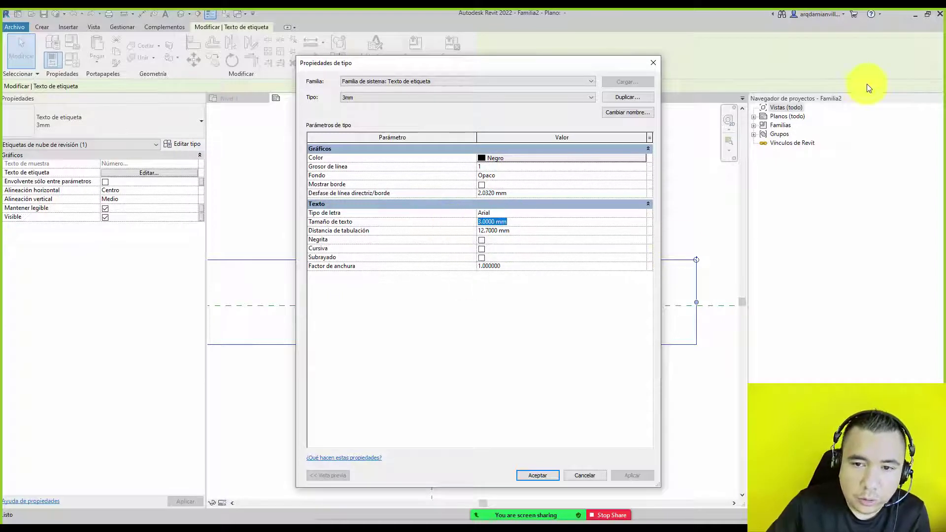
click(626, 97)
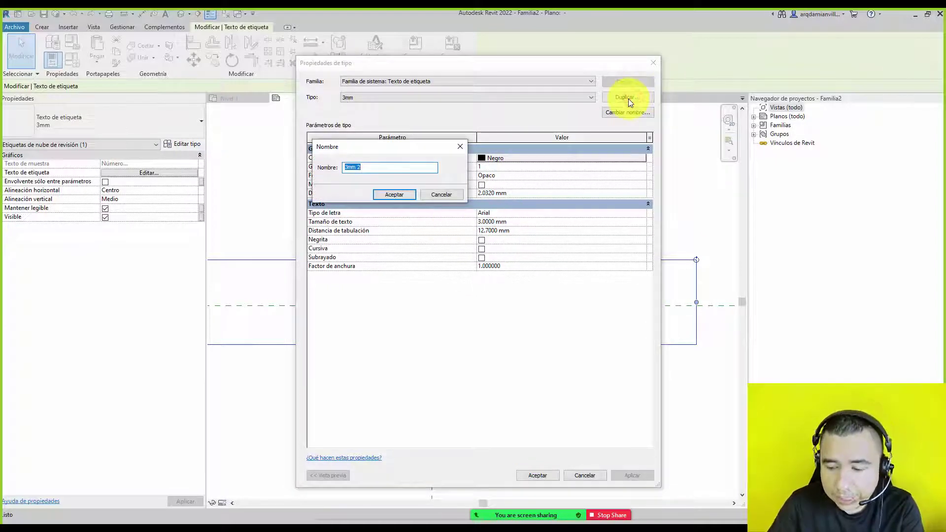
text(.5)
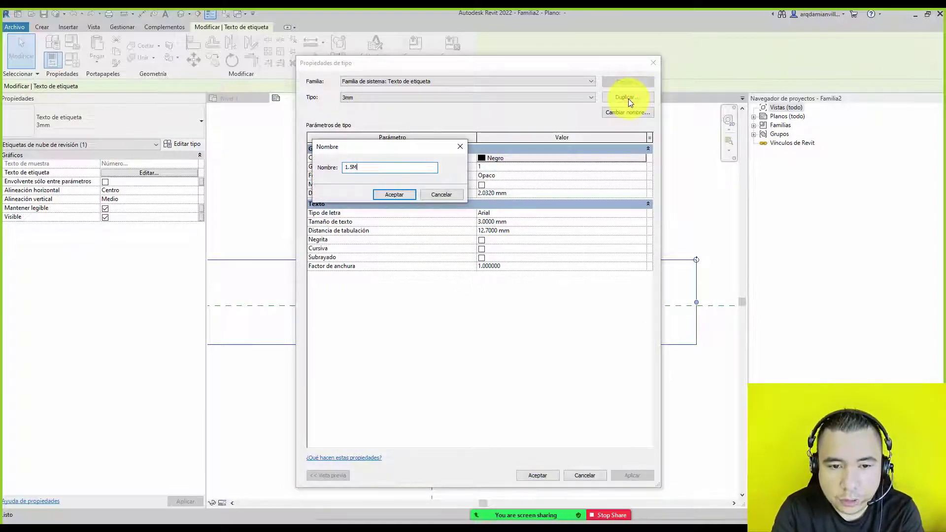
text(mm)
key(Return)
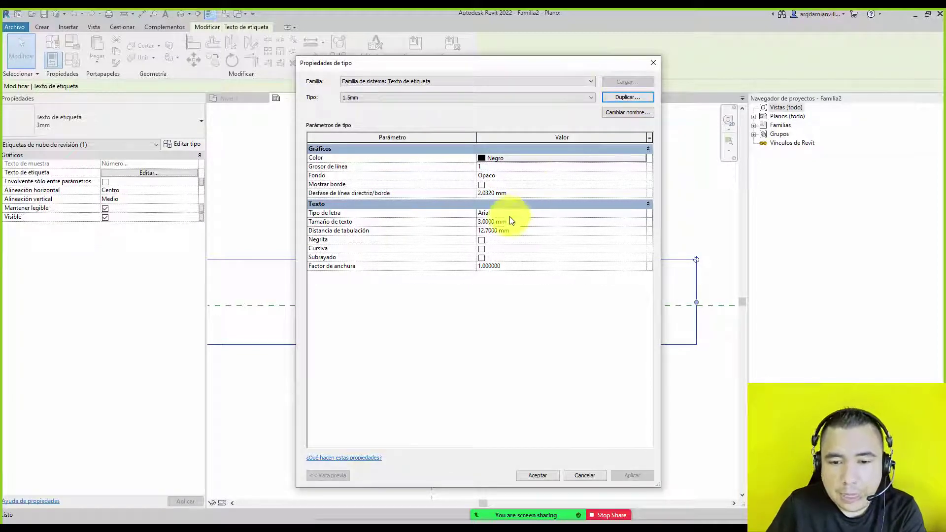
Step: Set the 1.5mm type's text size to 1.5 mm and apply it
click(509, 221)
text(1.5)
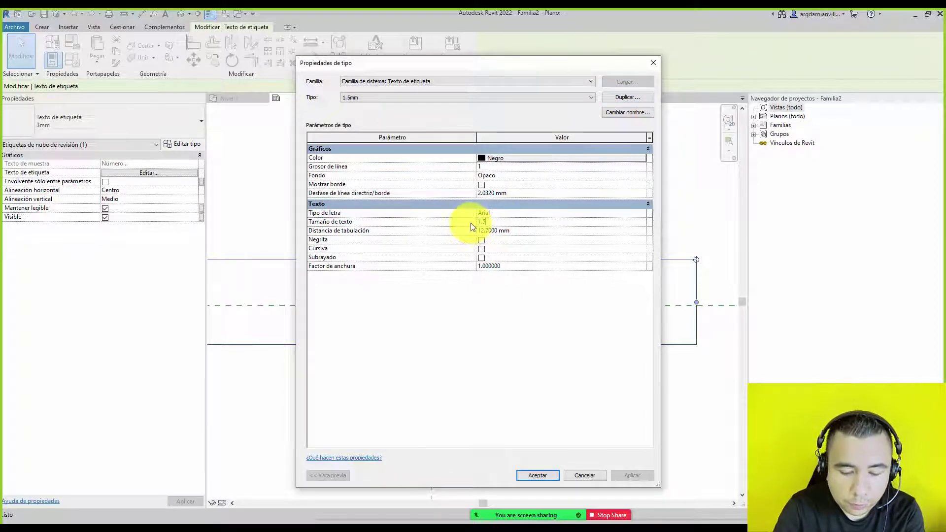
key(Return)
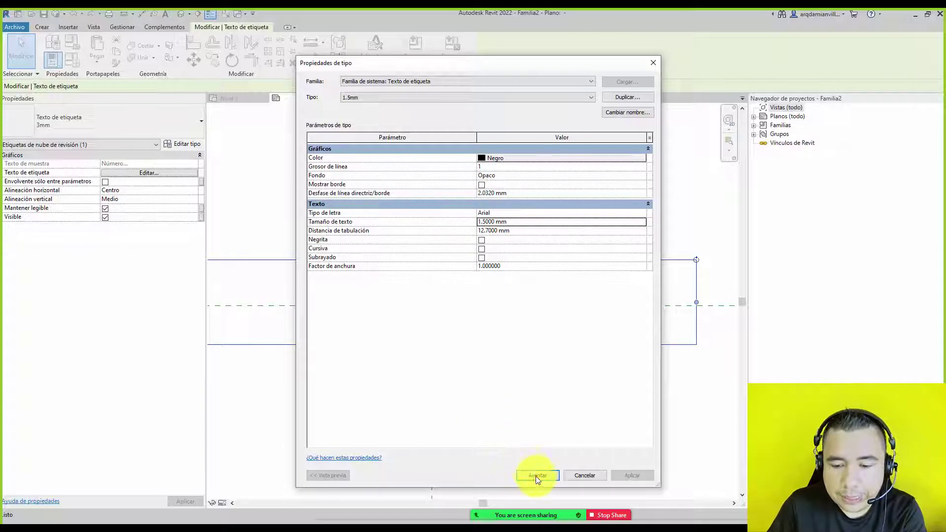
click(537, 474)
click(393, 232)
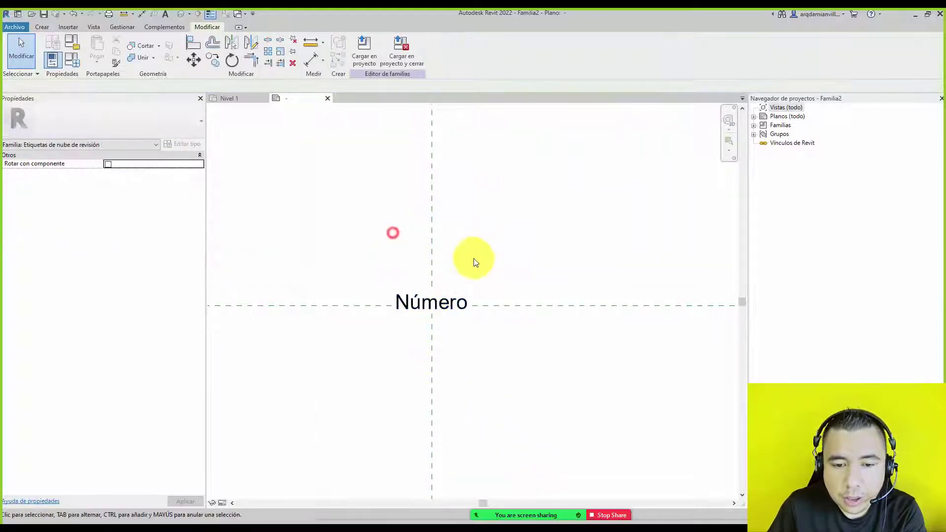
scroll(404, 287, up, 1)
scroll(404, 287, up, 1)
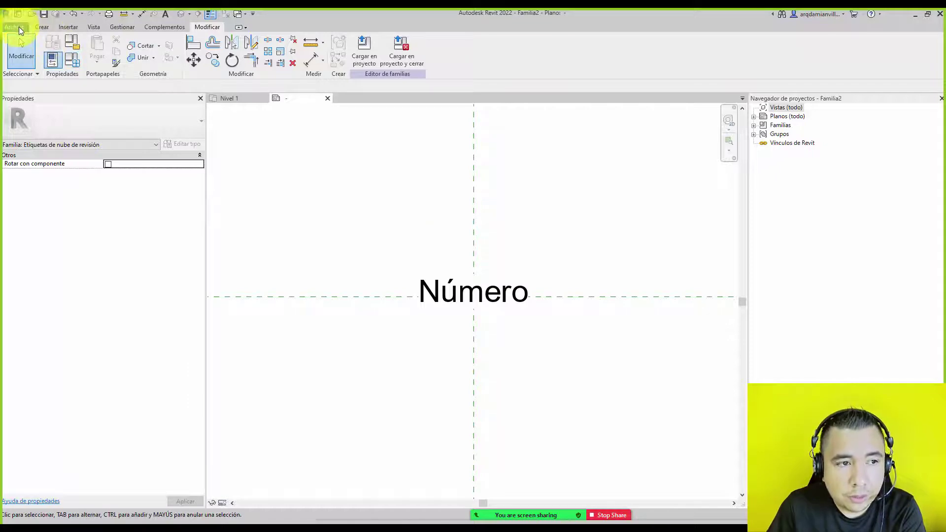
Step: Save the family to the Desktop as ETIQUETA DE NUBE REVISION 1
click(19, 29)
mouse_move(37, 146)
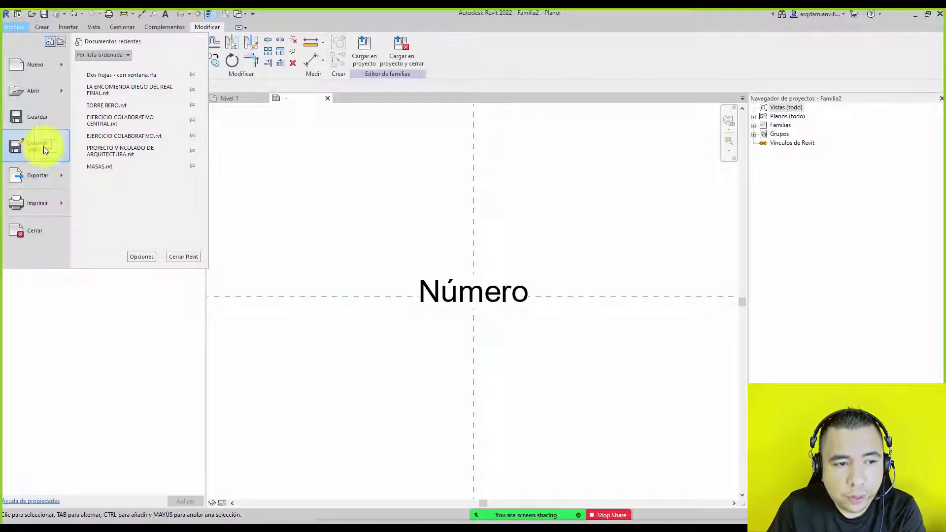
click(121, 135)
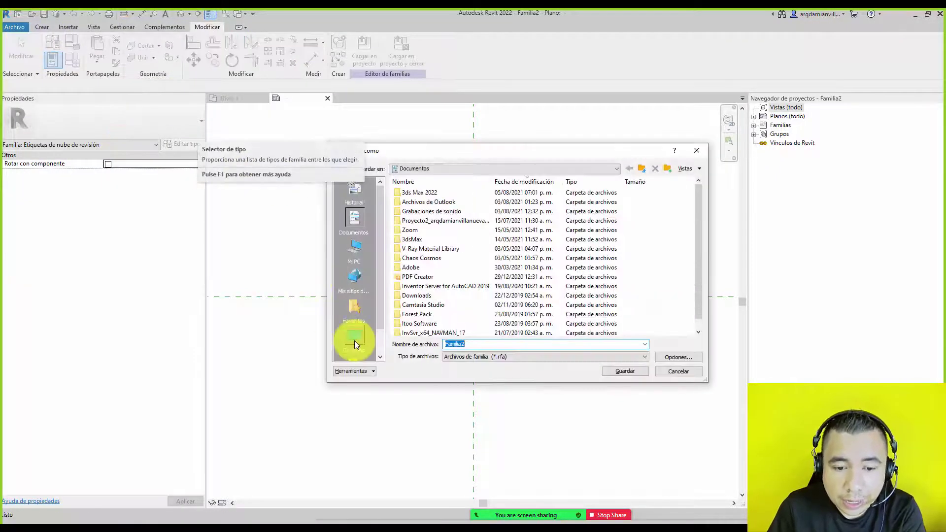
click(355, 340)
mouse_move(454, 152)
mouse_down()
mouse_move(358, 221)
mouse_move(376, 220)
mouse_up()
double_click(394, 410)
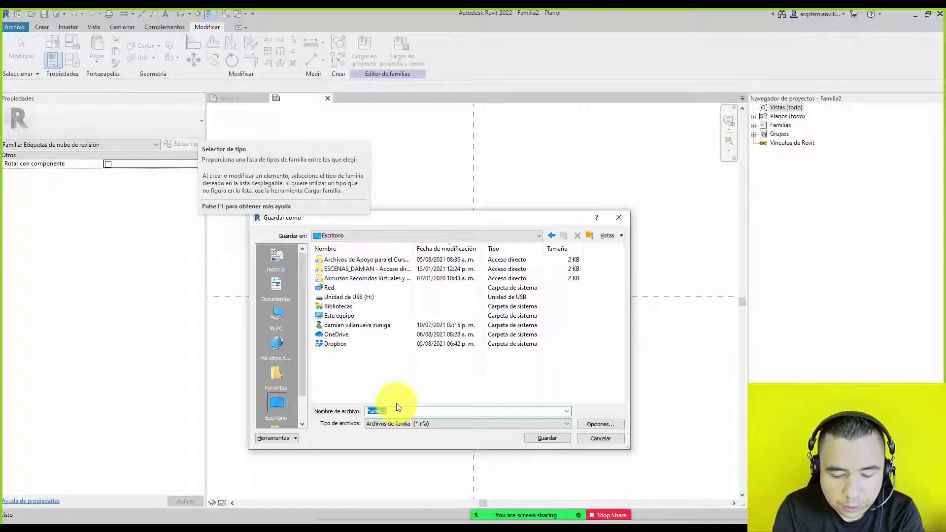
text(ETIQUETA DE)
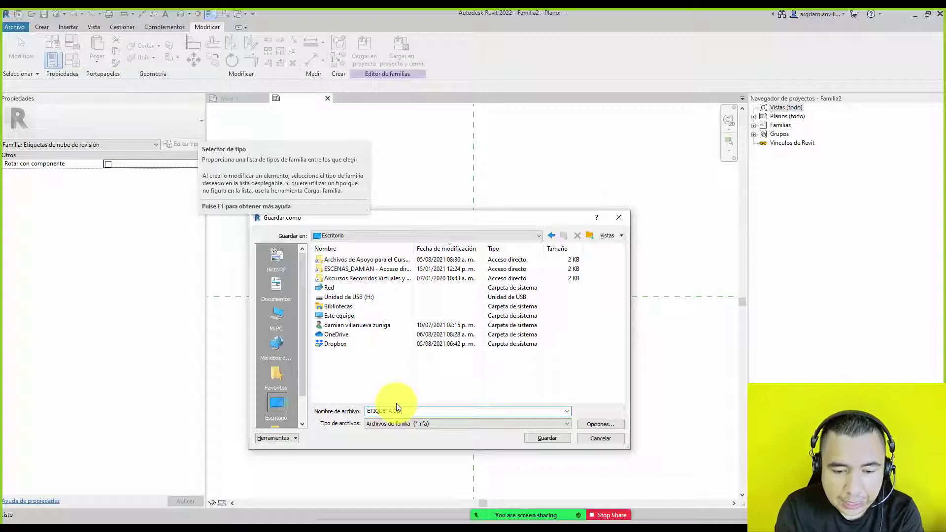
text( NUBE REV)
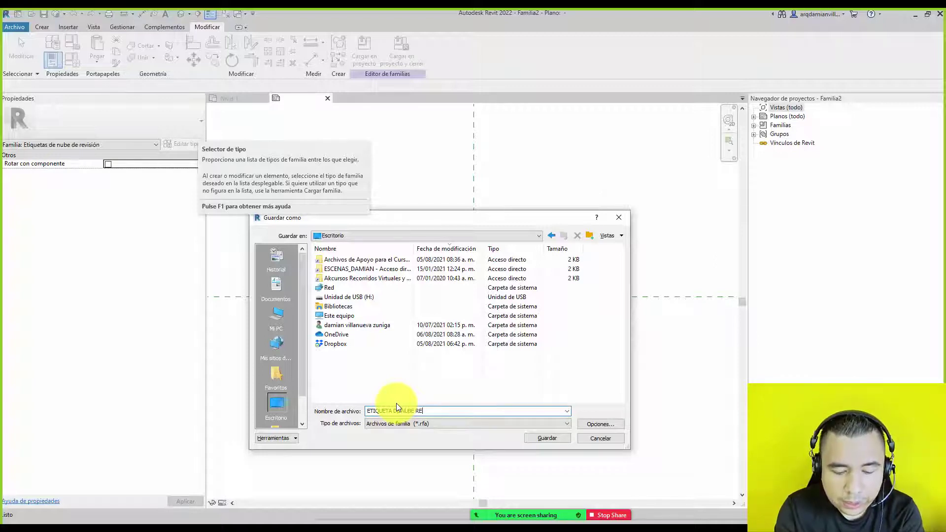
text(ISION 1)
key(Return)
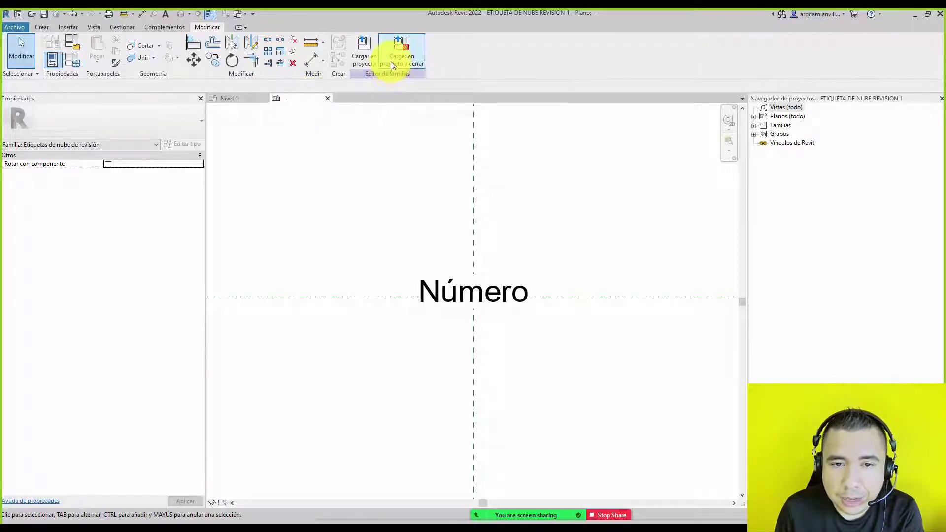
Step: Load the tag family into the project and tag the door's revision cloud A with a leader
click(359, 57)
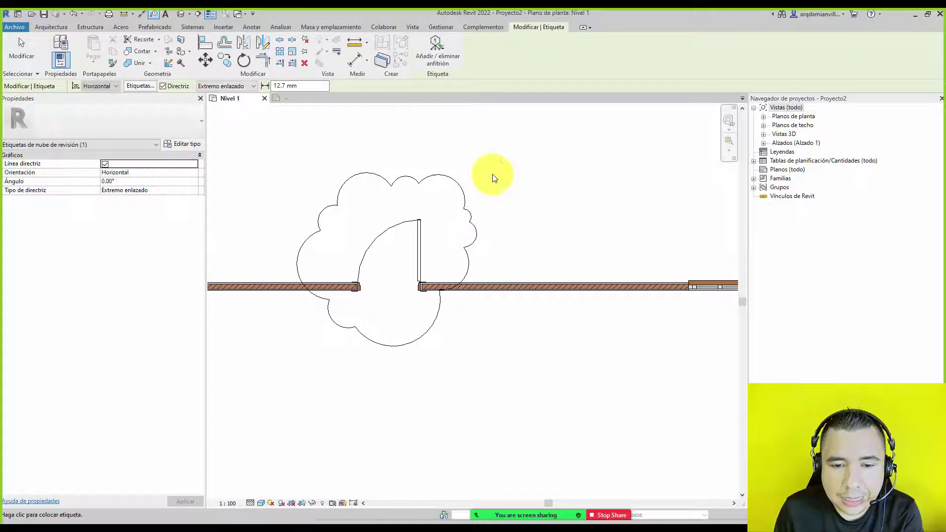
middle_drag(446, 178, 452, 220)
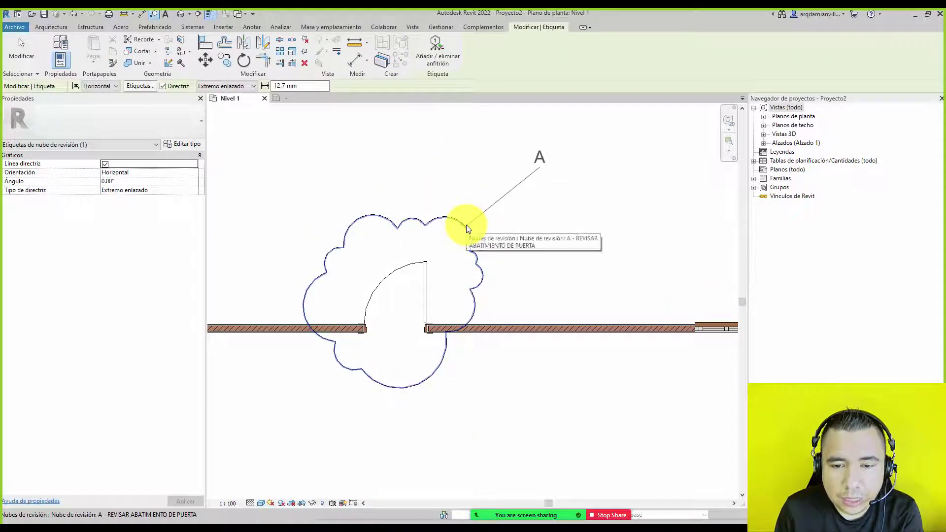
click(466, 224)
scroll(552, 140, up, 2)
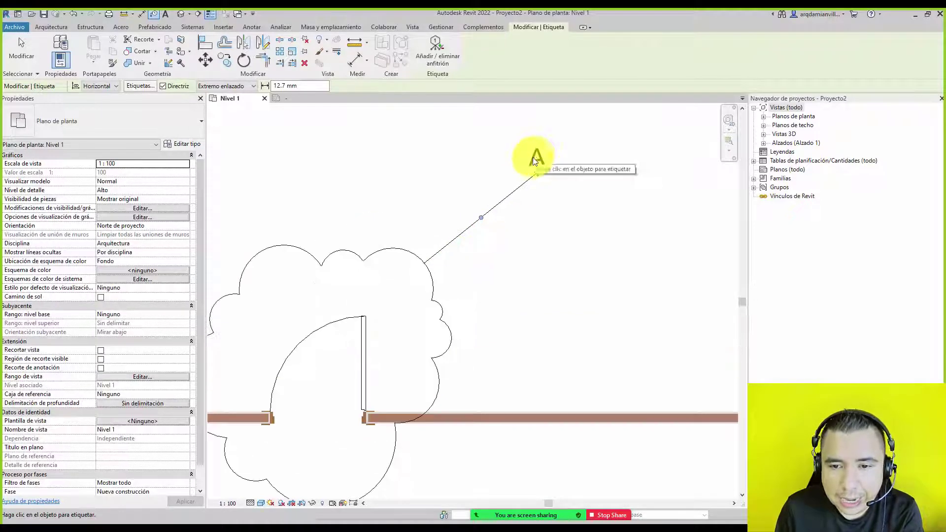
middle_drag(528, 154, 612, 152)
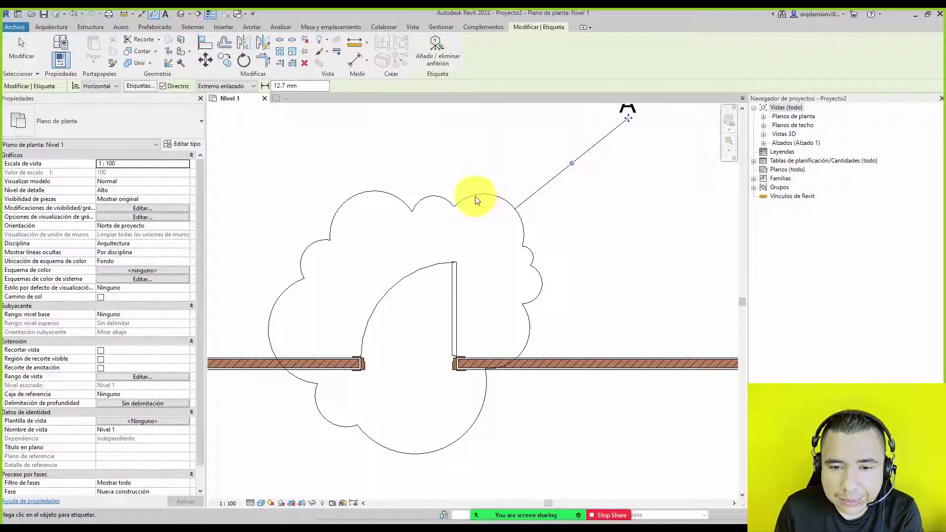
click(26, 59)
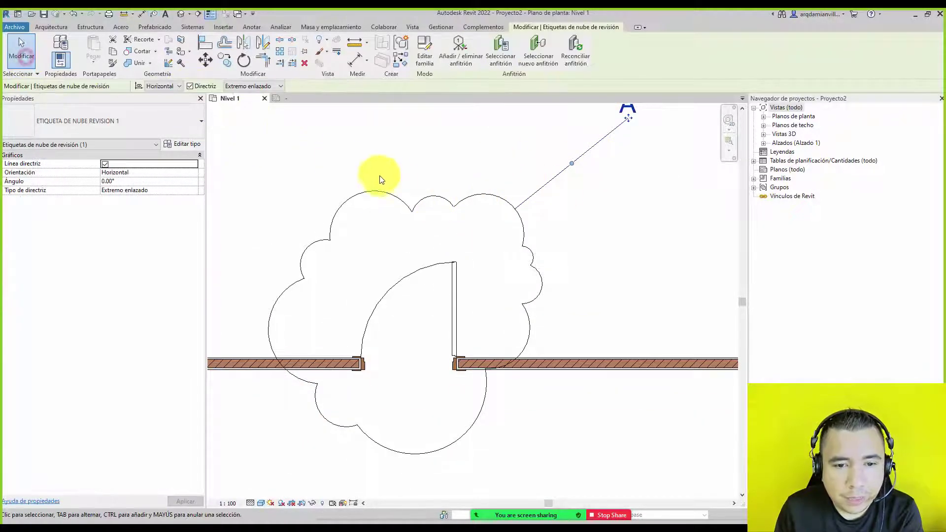
Step: Toggle tag A's leader off and back on, repositioning the tag just above the cloud
click(432, 196)
scroll(433, 196, down, 2)
middle_drag(432, 196, 407, 230)
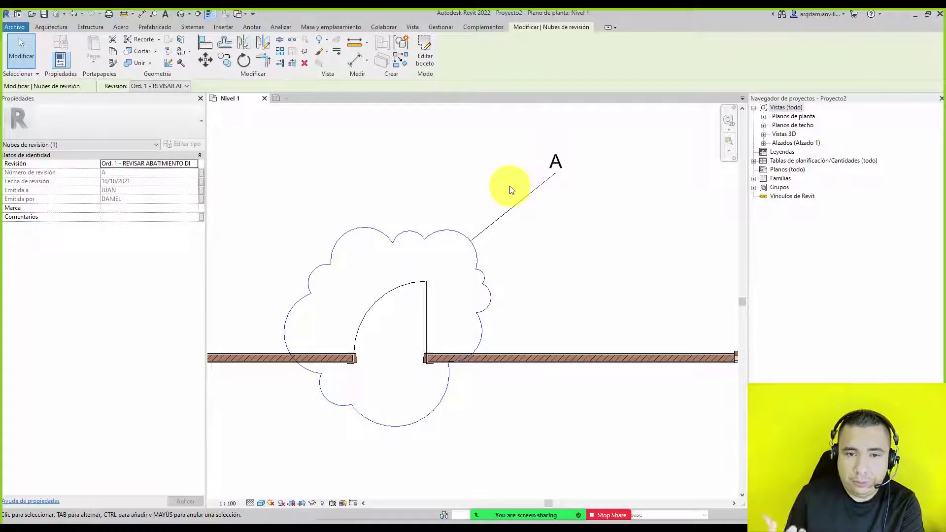
click(494, 231)
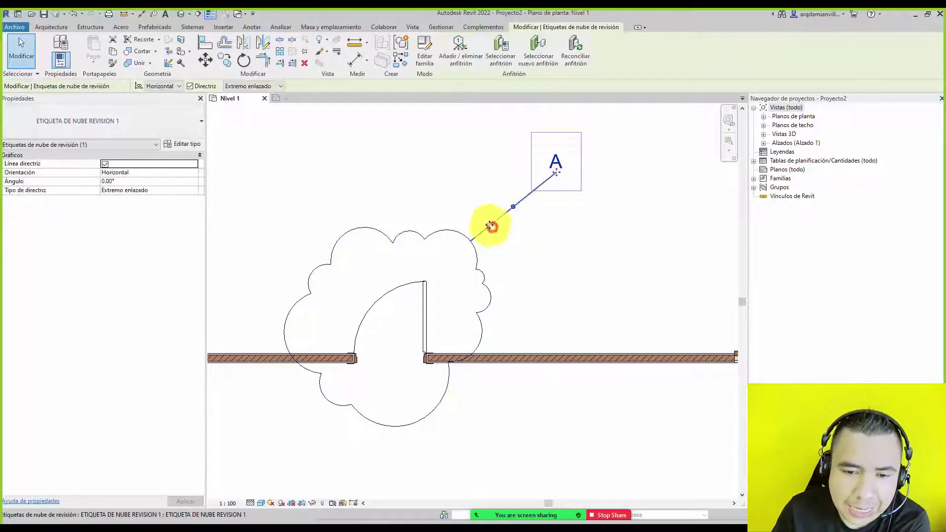
click(207, 87)
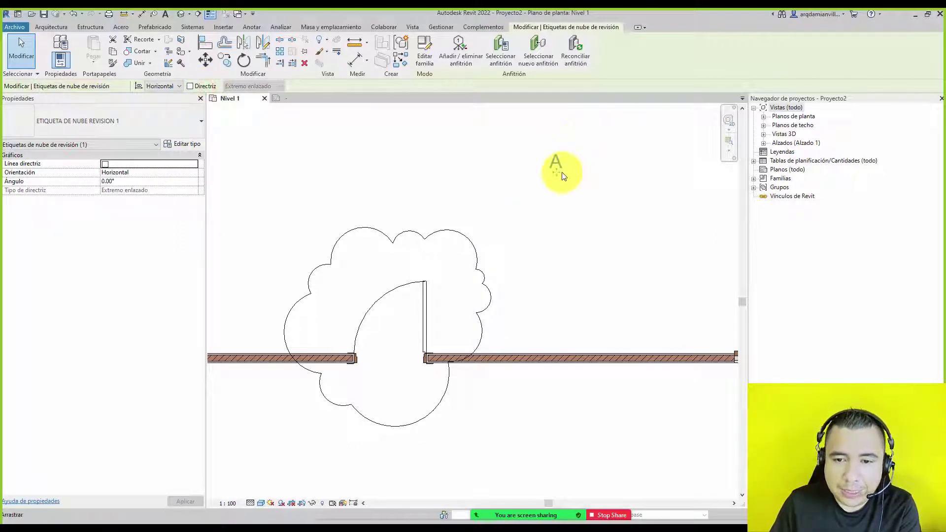
mouse_move(557, 171)
mouse_down()
mouse_move(489, 218)
mouse_move(543, 235)
mouse_move(466, 200)
mouse_up()
click(190, 86)
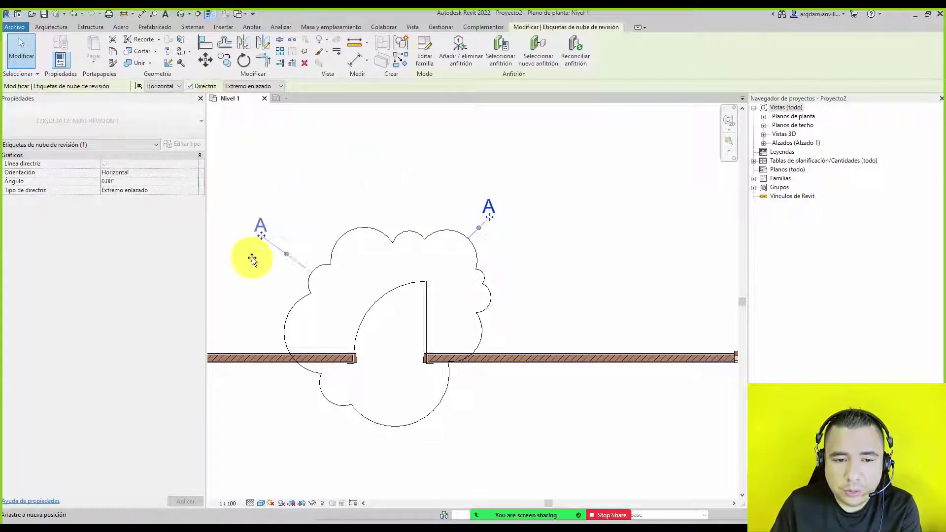
drag(519, 223, 519, 223)
Step: Pan the plan to show the whole room
click(559, 279)
scroll(454, 190, down, 3)
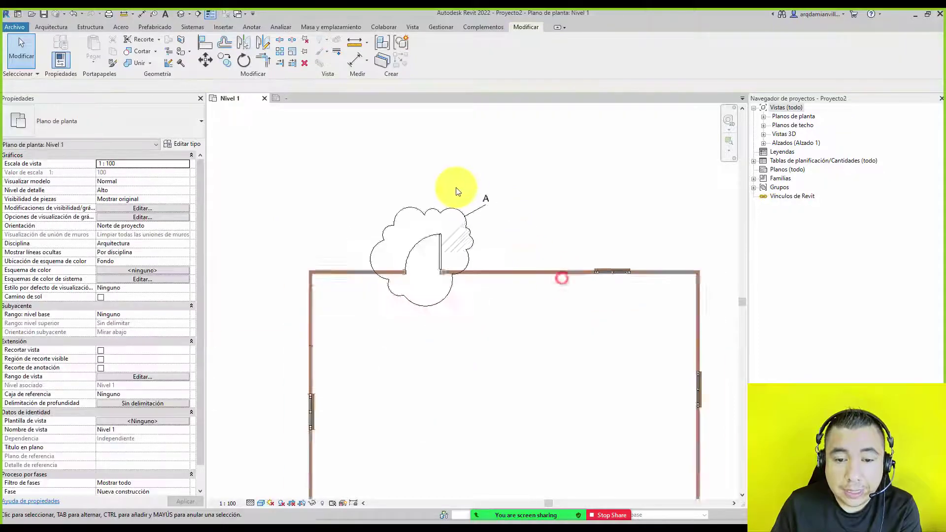
middle_drag(514, 228, 498, 188)
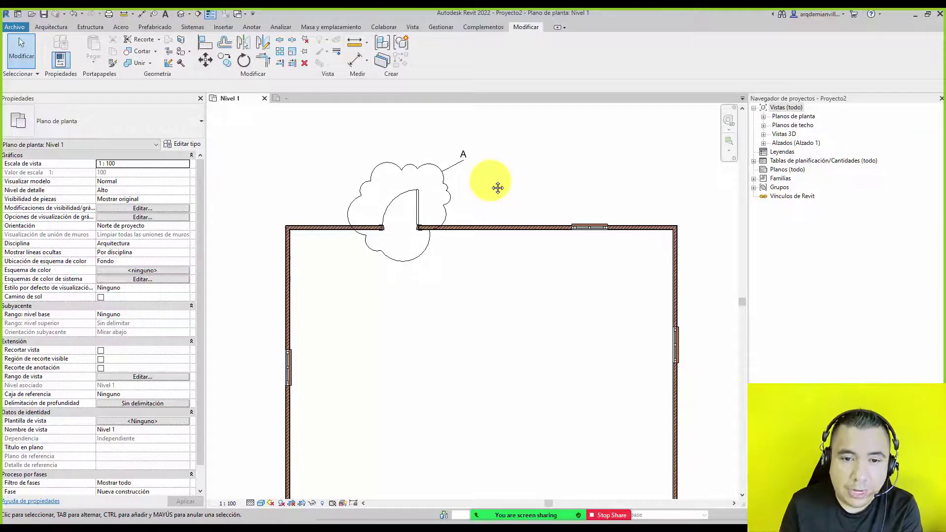
scroll(480, 143, down, 3)
scroll(459, 166, up, 2)
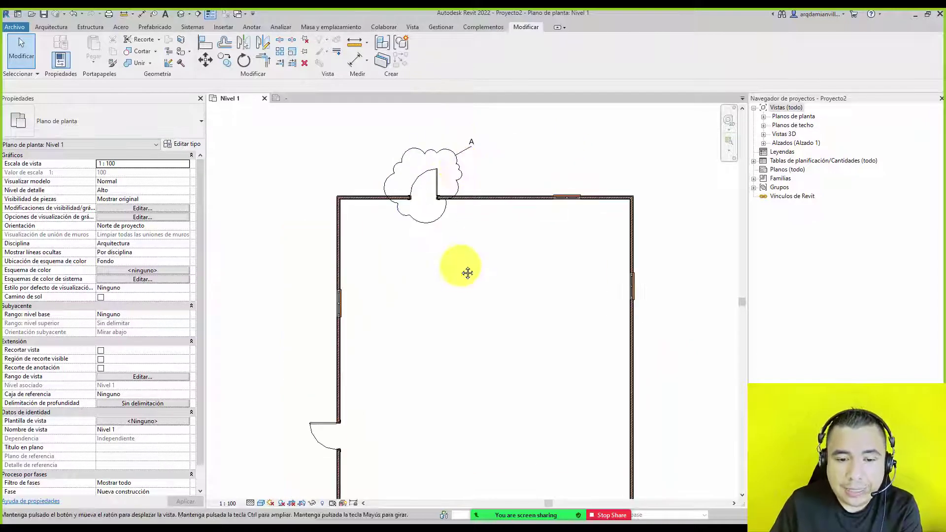
middle_drag(467, 273, 468, 249)
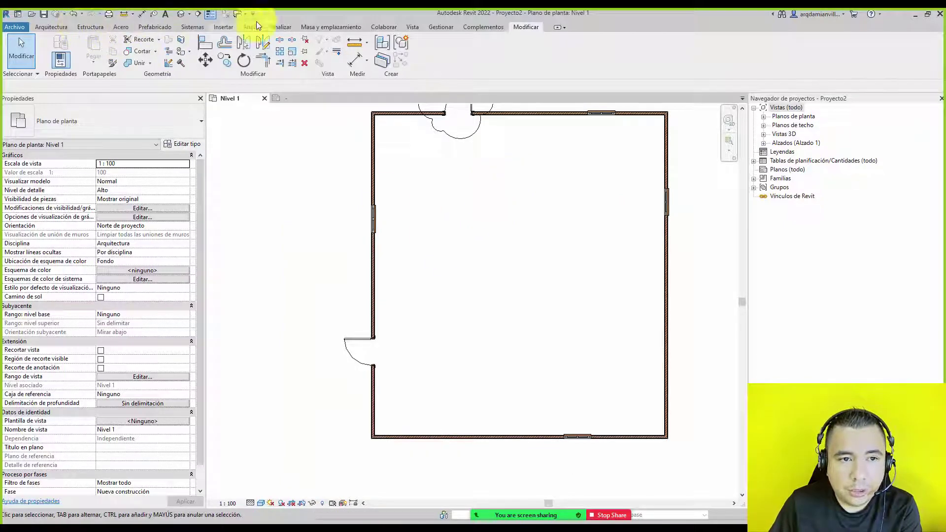
Step: Sketch a circular revision cloud around the door on the left wall
click(251, 27)
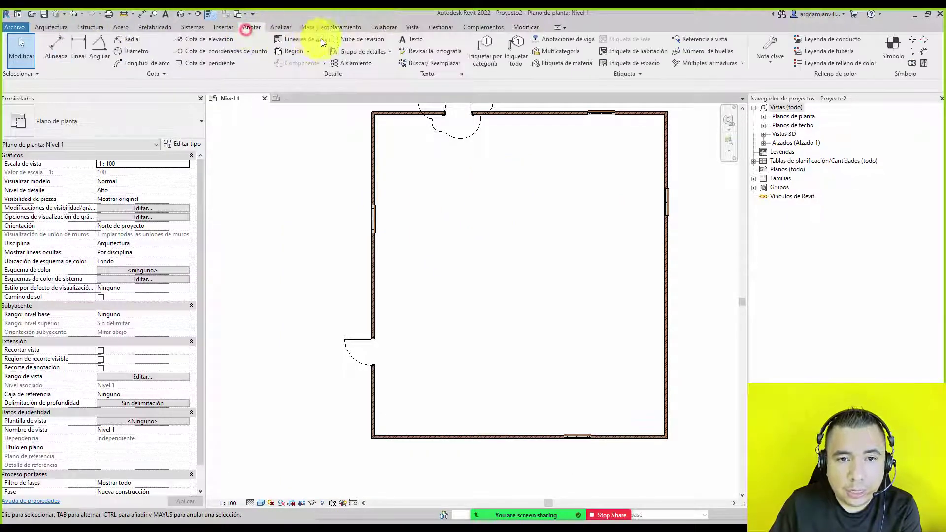
click(371, 37)
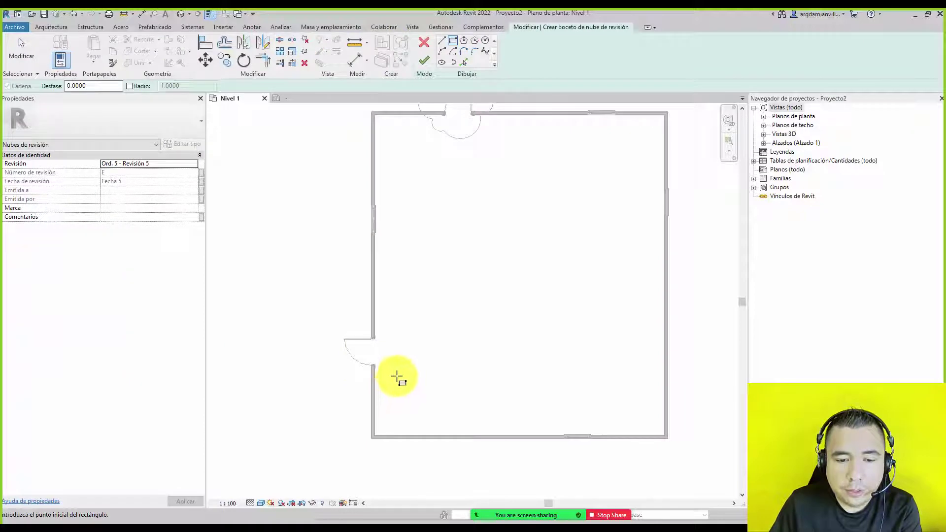
click(485, 41)
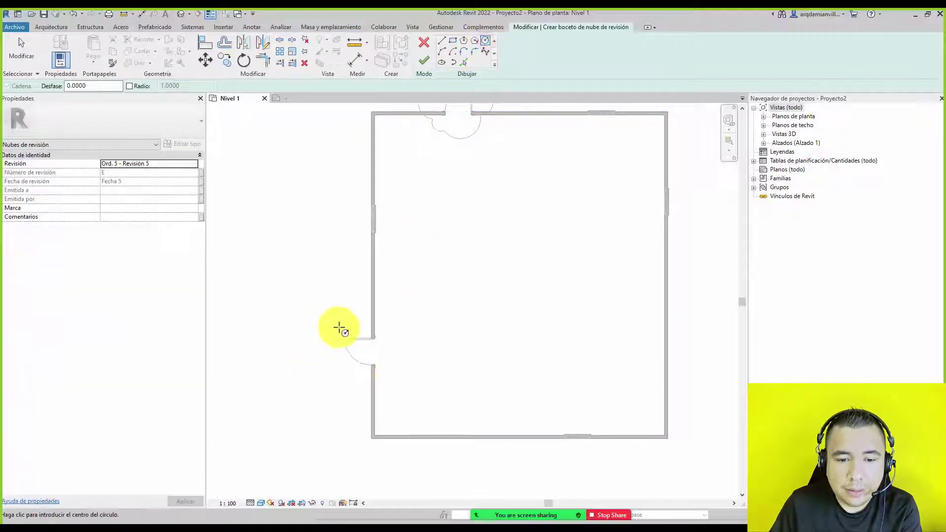
click(375, 348)
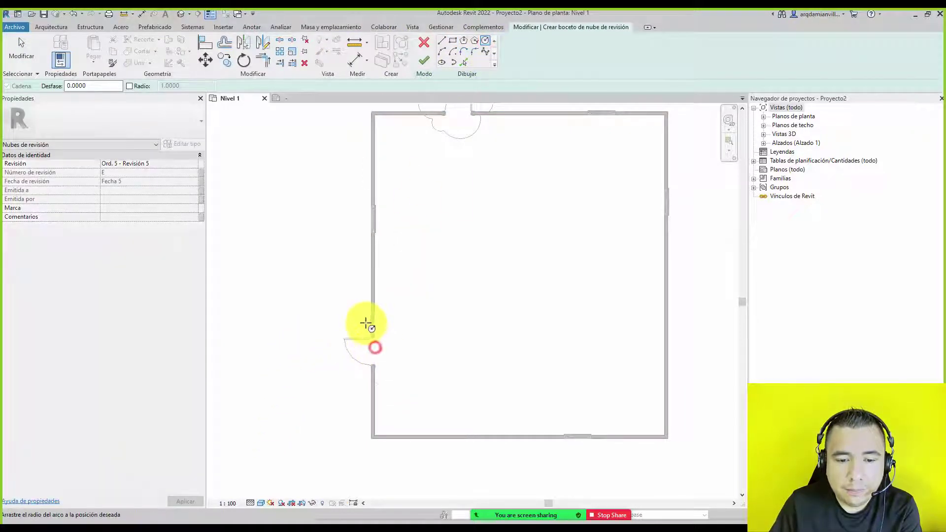
click(337, 307)
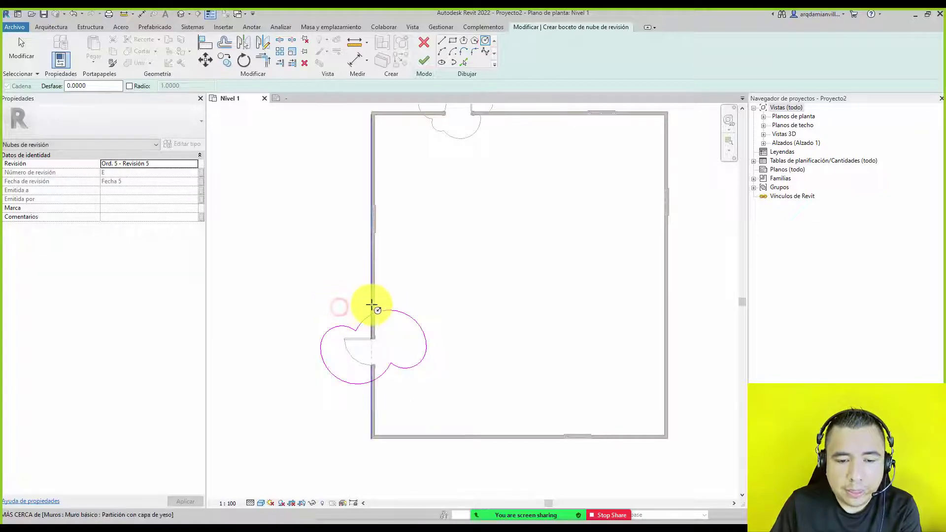
click(422, 62)
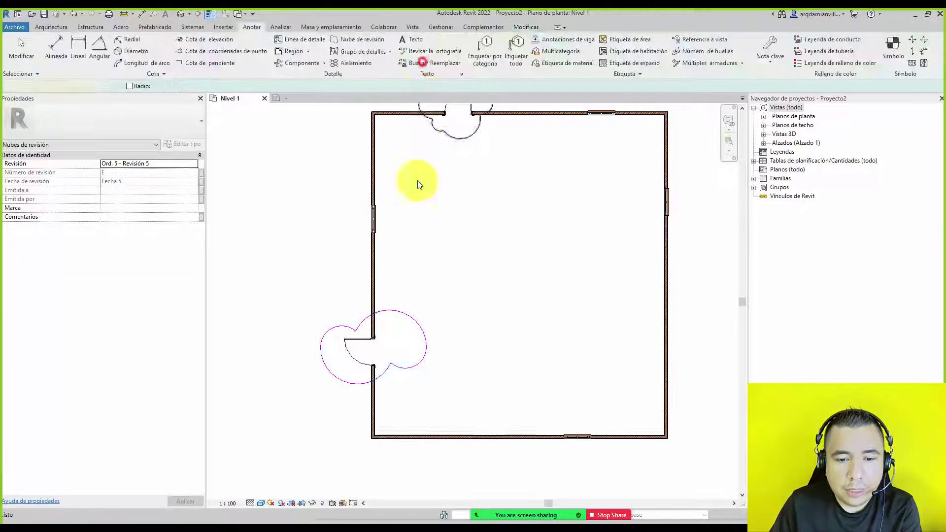
click(335, 286)
Step: Reassign the new cloud from Revisión 5 to Ord. 2 - Revisión 2
click(399, 310)
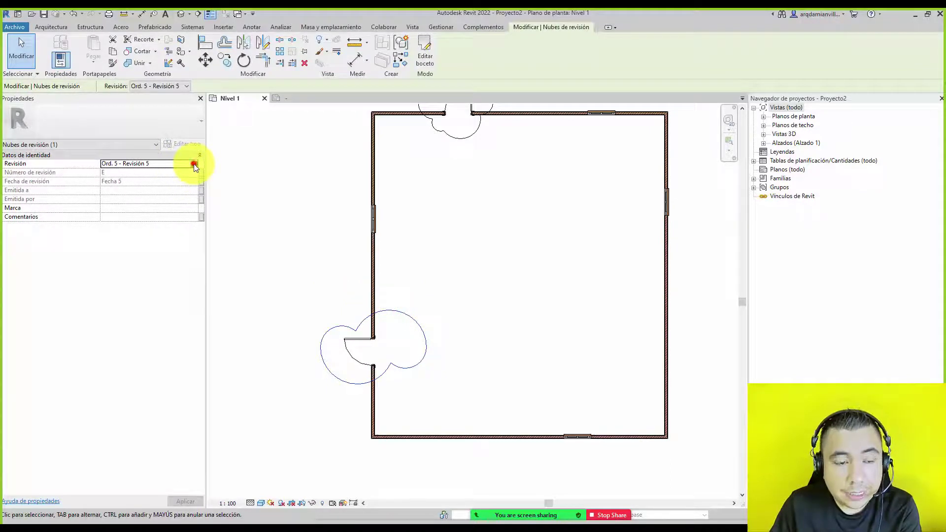
click(194, 165)
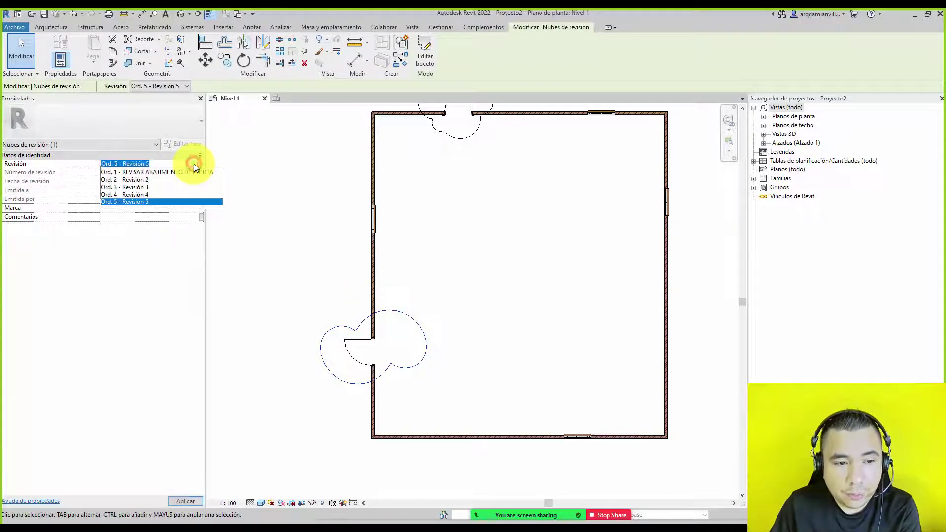
click(138, 180)
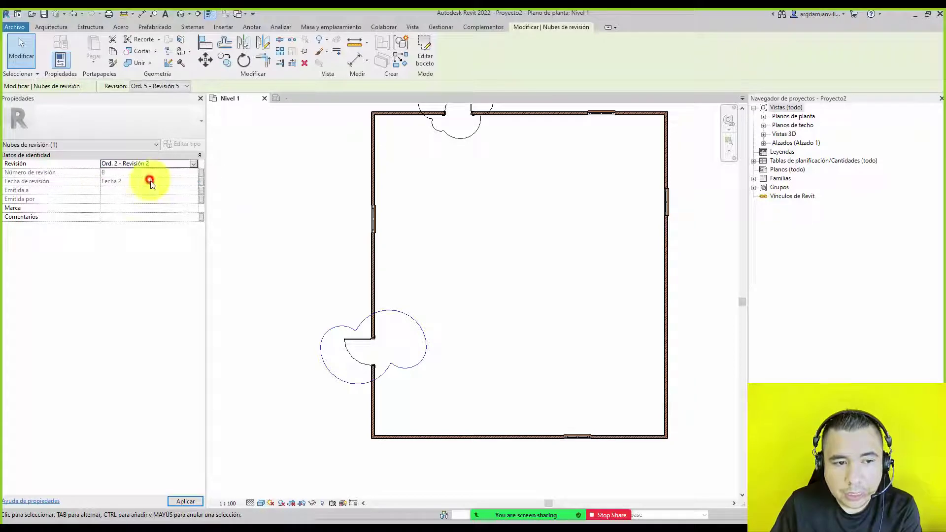
click(325, 291)
Step: Sketch a rectangular revision cloud around the right-wall opening
scroll(395, 259, down, 3)
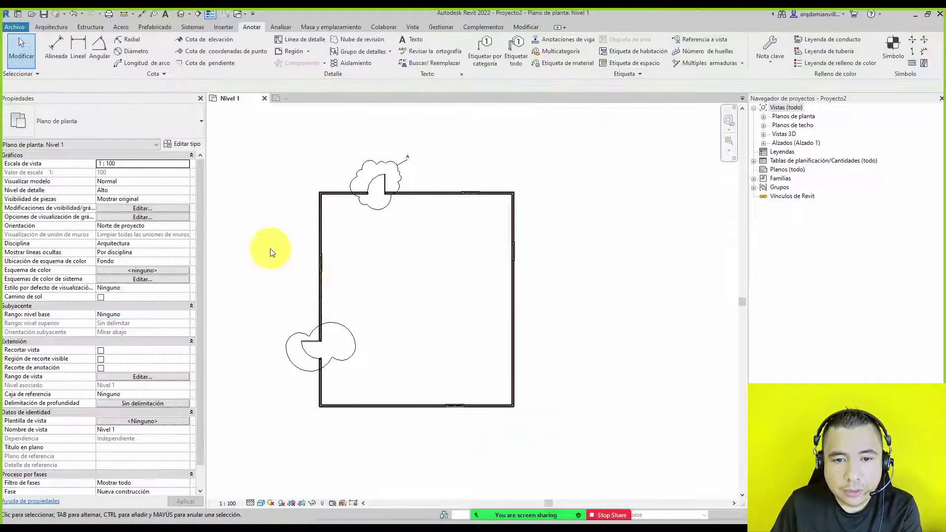
click(362, 40)
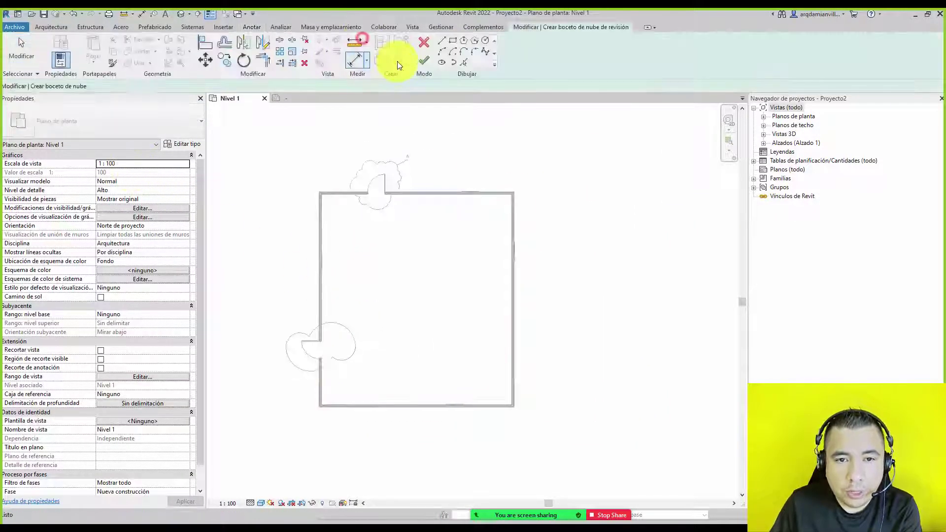
click(442, 40)
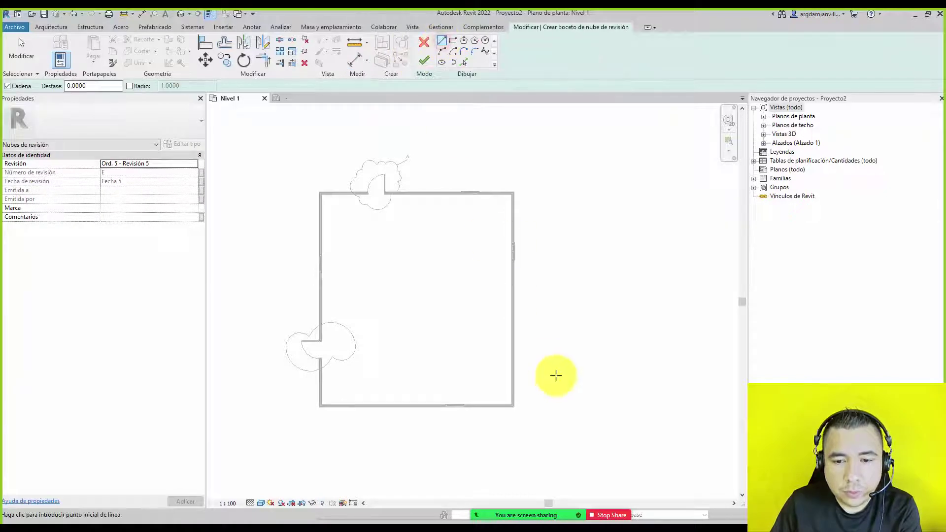
scroll(513, 236, up, 1)
scroll(519, 254, up, 3)
scroll(518, 254, up, 2)
click(453, 41)
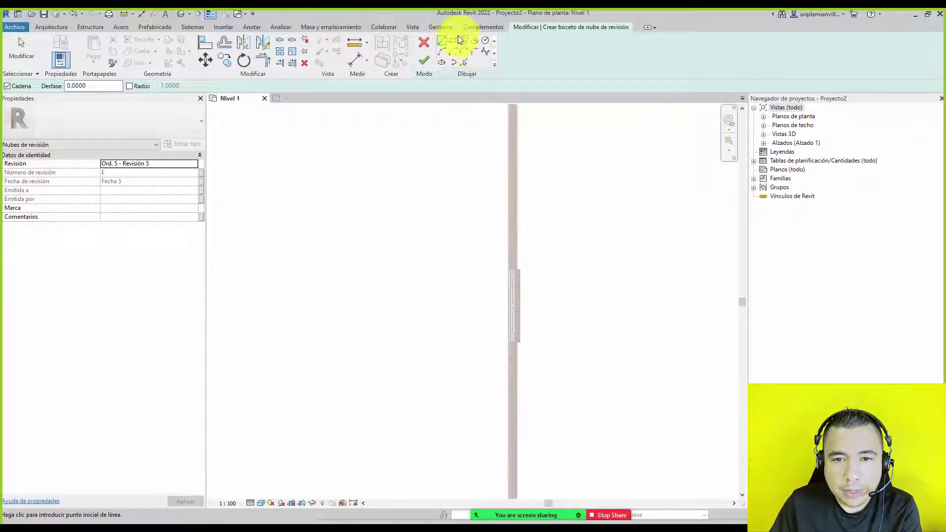
click(478, 245)
click(544, 352)
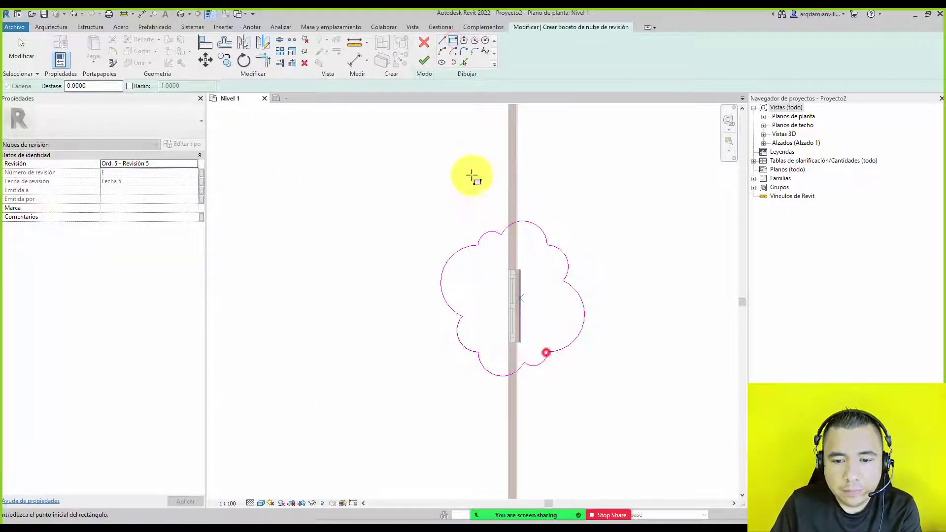
click(424, 61)
Step: Assign the new cloud to Ord. 3 - Revisión 3
scroll(483, 203, down, 5)
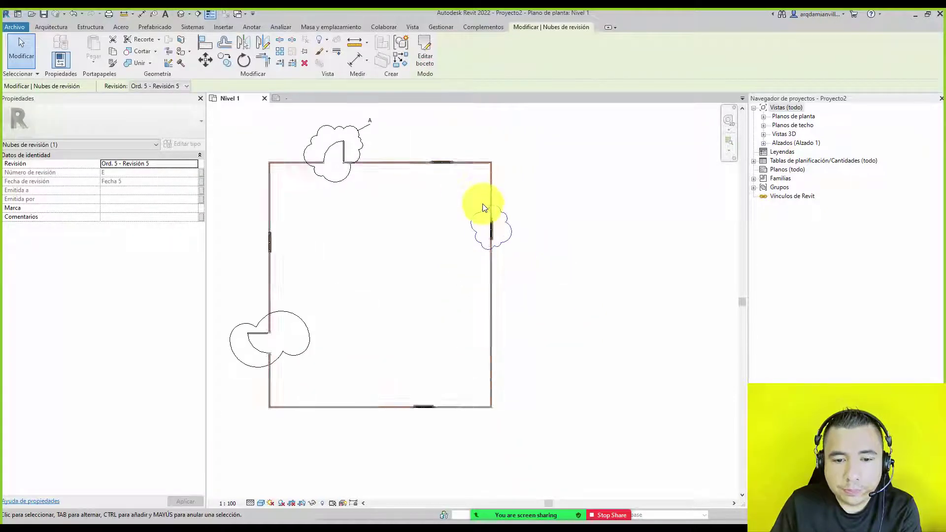
scroll(497, 209, up, 2)
click(522, 228)
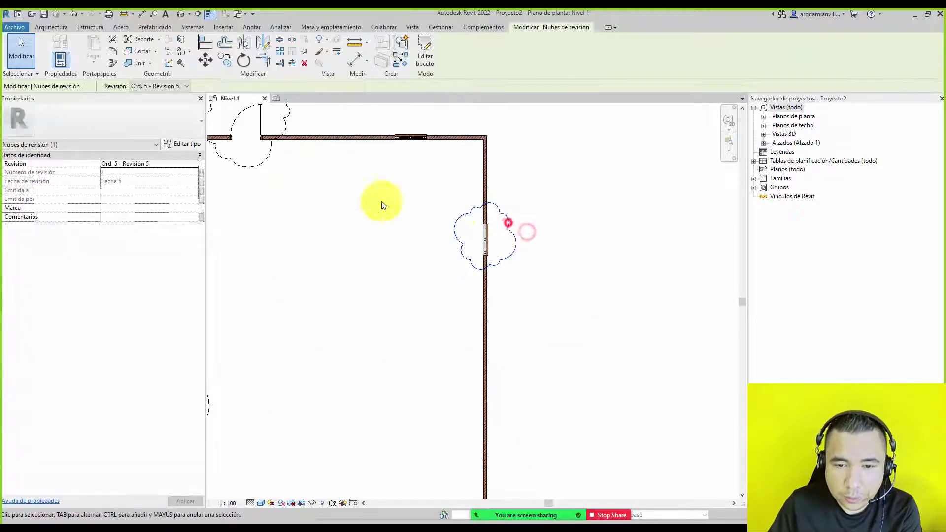
click(197, 166)
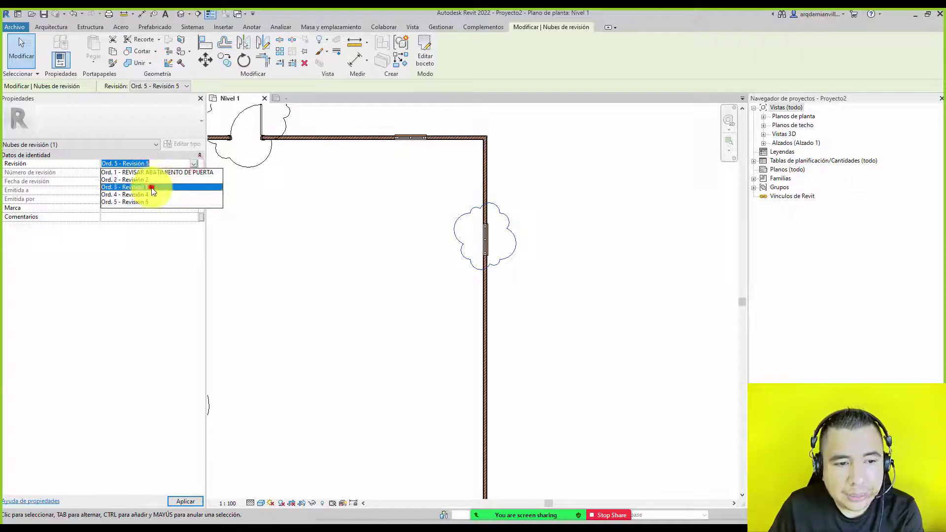
click(152, 189)
click(616, 244)
scroll(588, 202, down, 4)
Step: Sketch a rectangular revision cloud around the room's bottom-right corner
scroll(498, 217, up, 1)
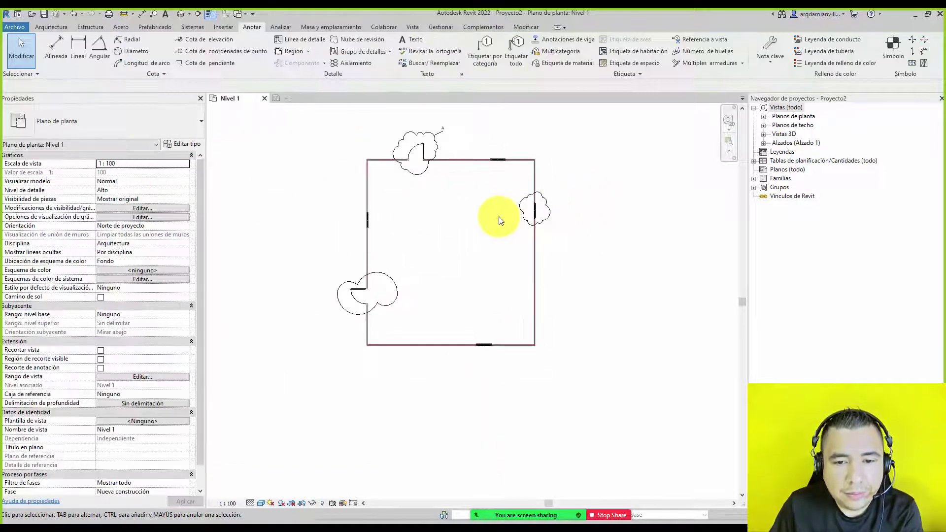
click(372, 41)
scroll(468, 350, up, 2)
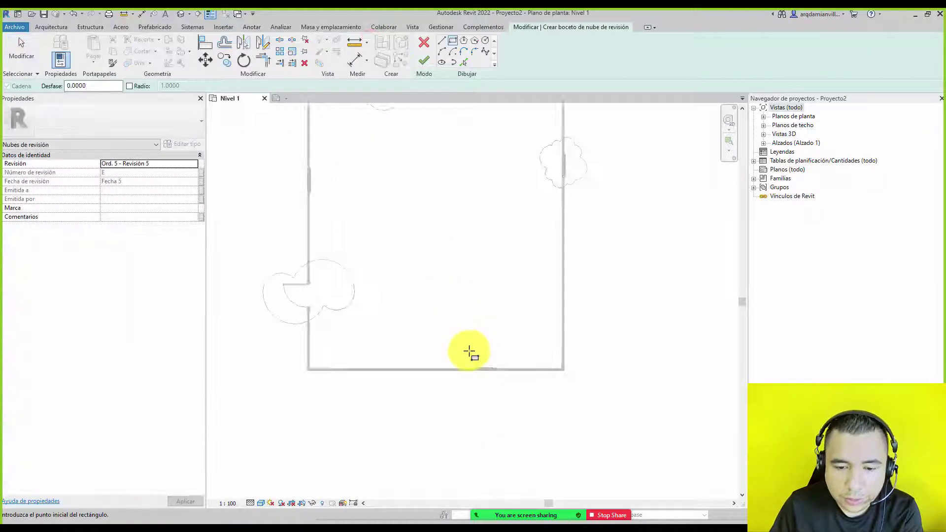
scroll(468, 350, up, 1)
click(545, 341)
click(596, 396)
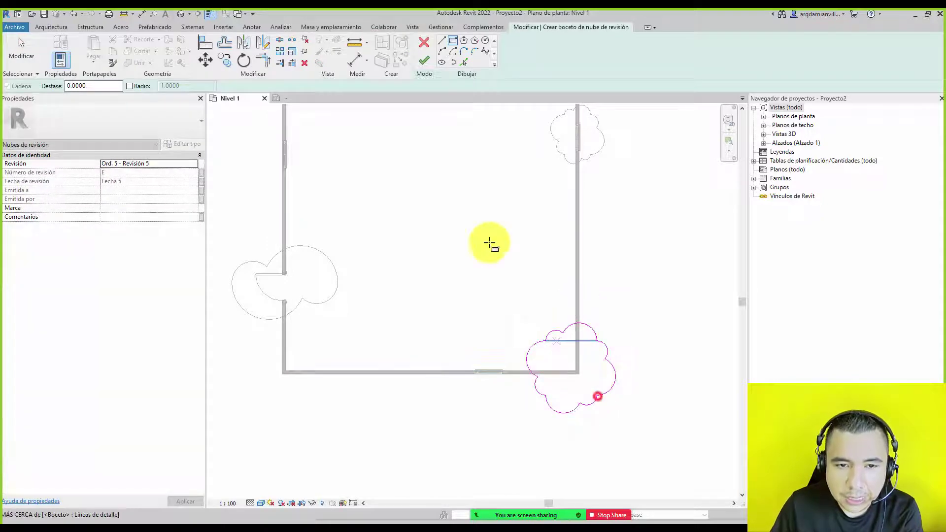
click(425, 60)
Step: Assign the new cloud to Ord. 4 - Revisión 4 and check the right cloud's revision
click(636, 338)
click(601, 346)
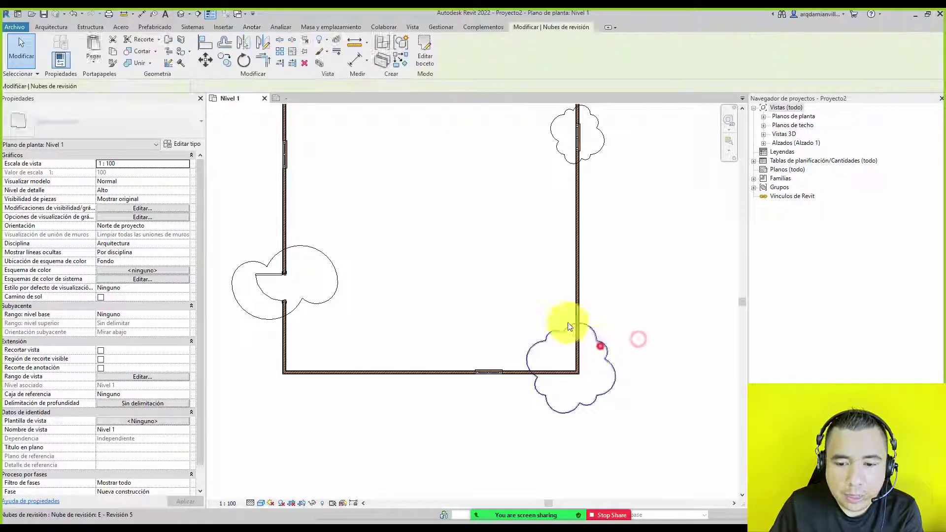
click(192, 166)
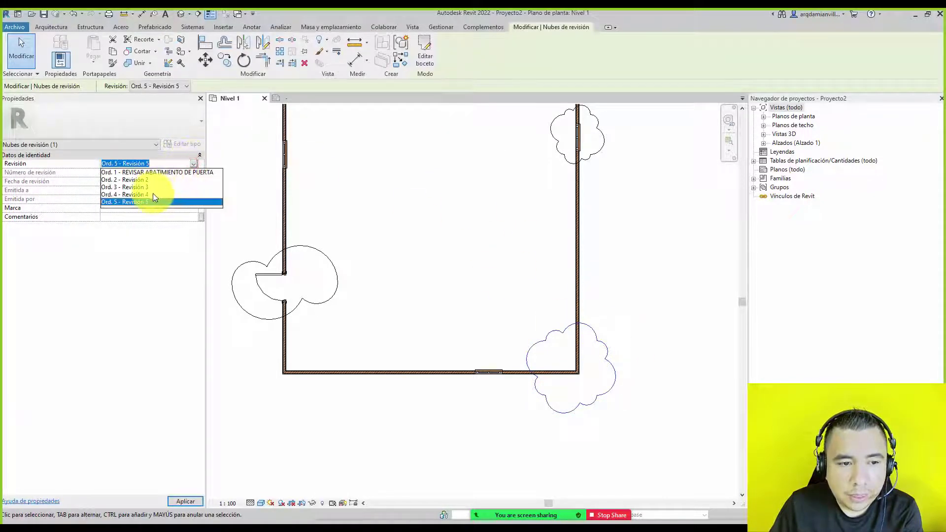
click(153, 193)
click(258, 215)
scroll(412, 250, down, 2)
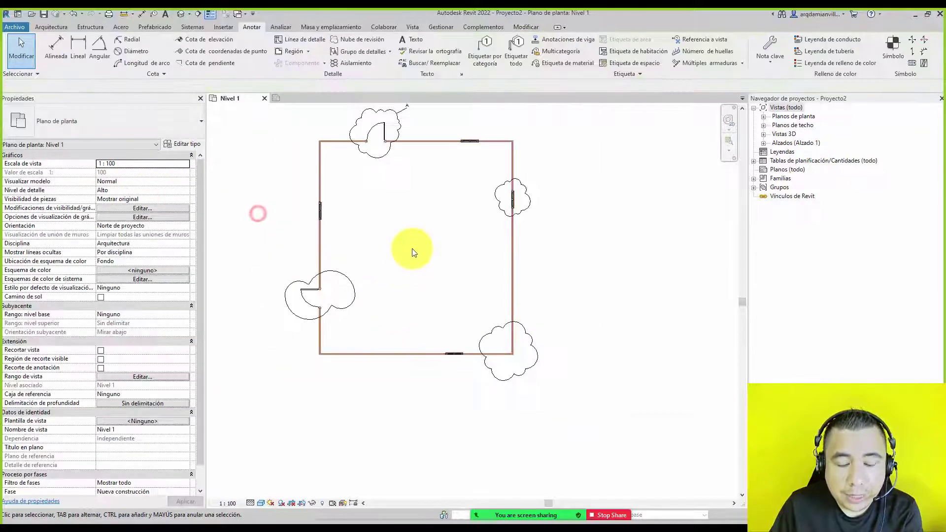
click(491, 206)
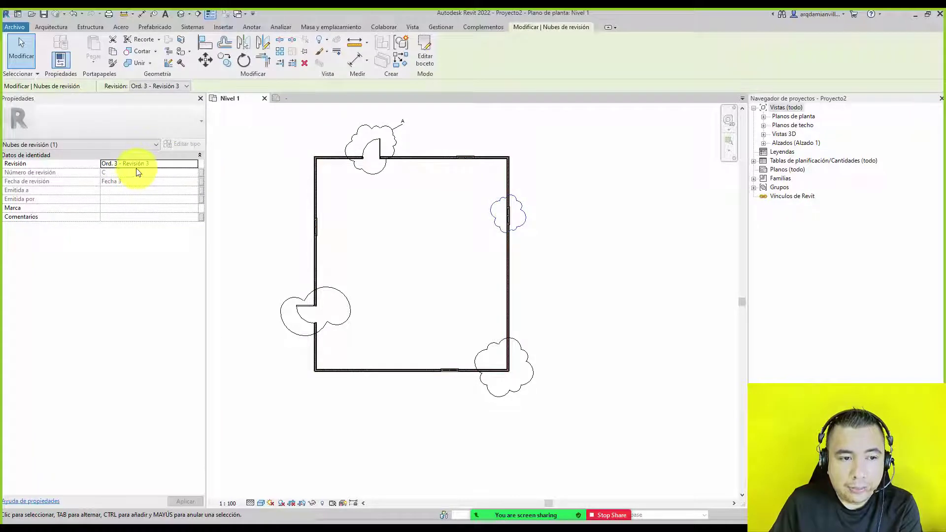
click(282, 219)
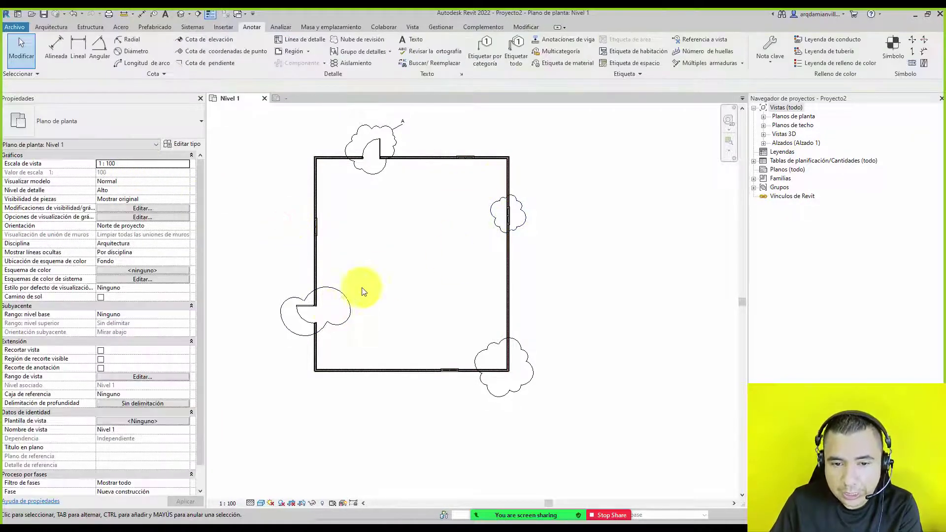
scroll(424, 158, up, 1)
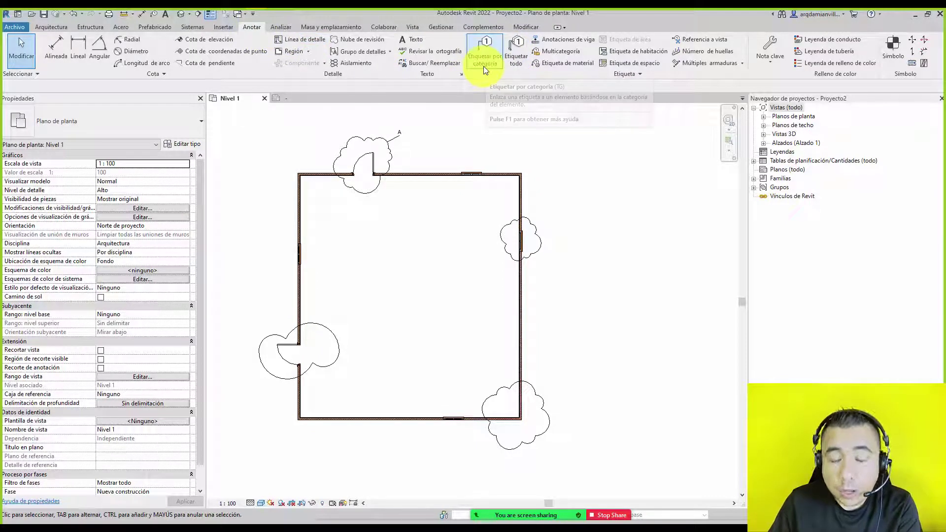
Step: Tag all untagged revision clouds with ETIQUETA DE NUBE REVISION 1, leaders enabled
click(521, 59)
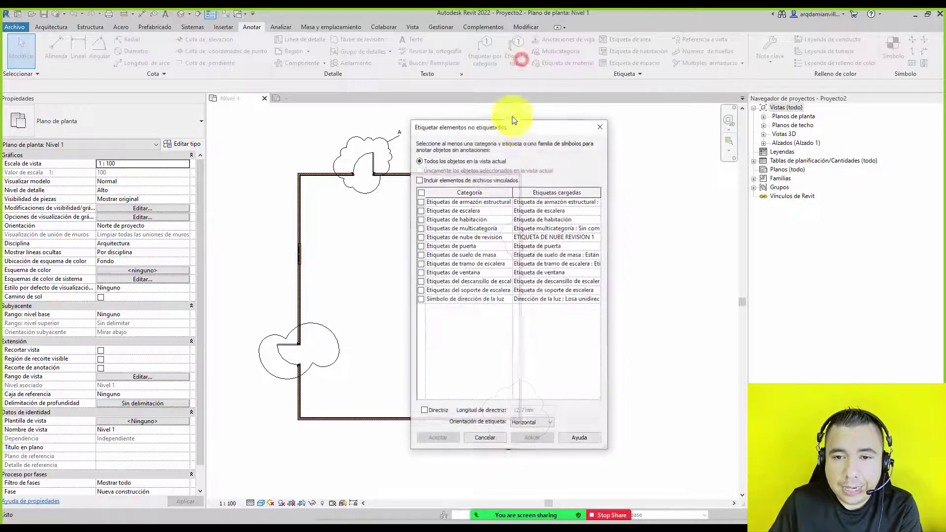
click(420, 237)
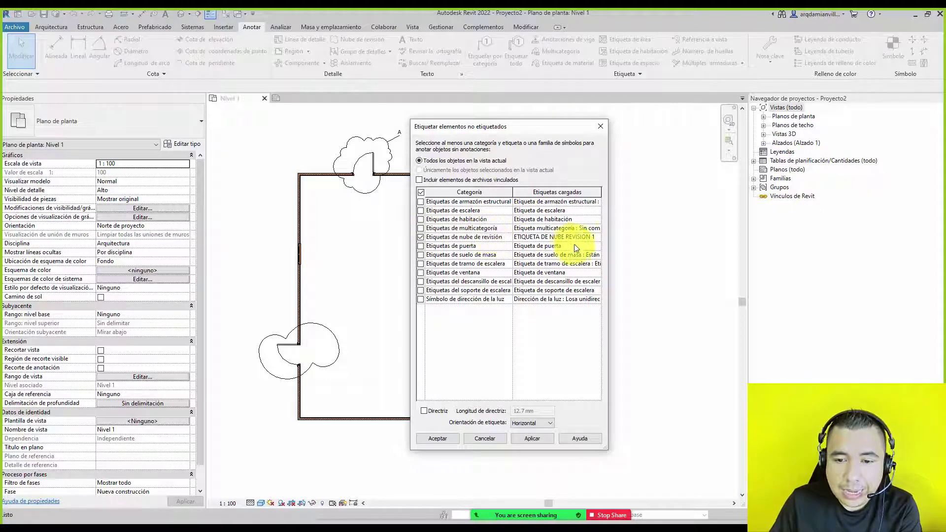
click(596, 236)
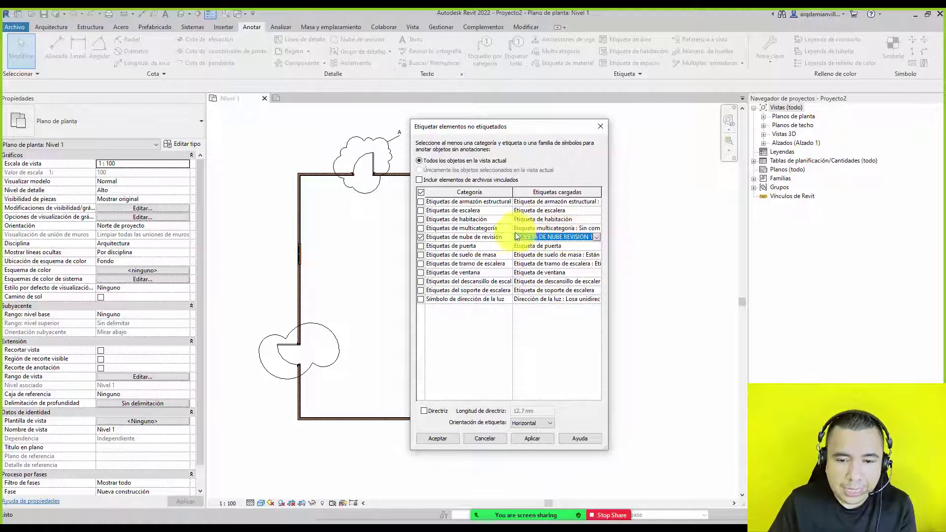
click(425, 411)
click(532, 438)
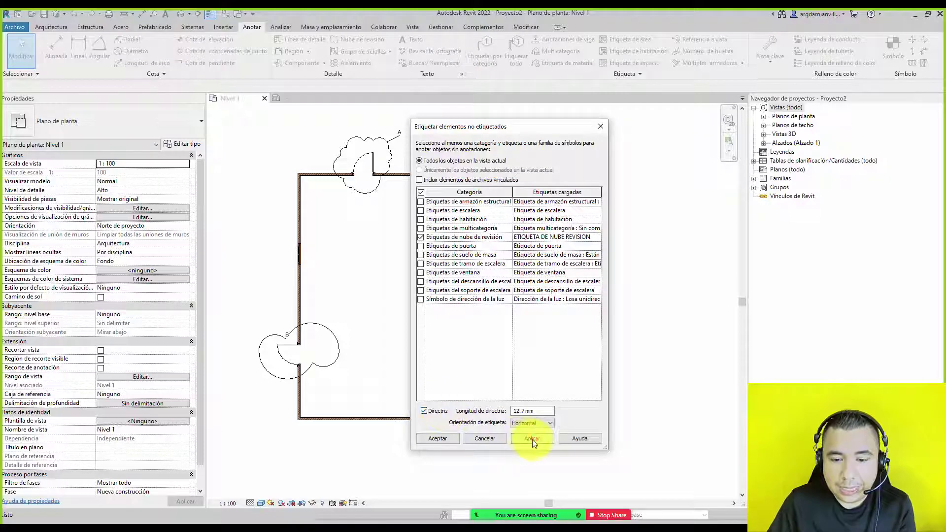
click(475, 241)
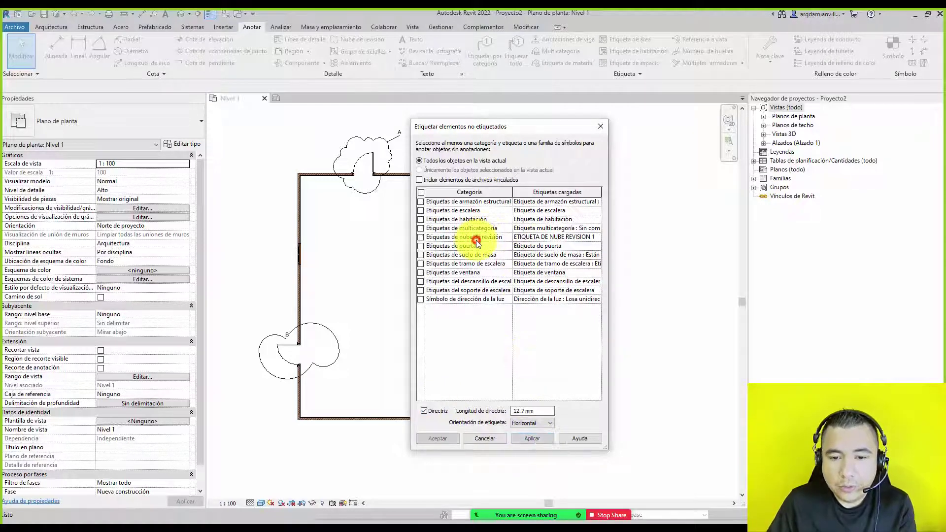
click(420, 237)
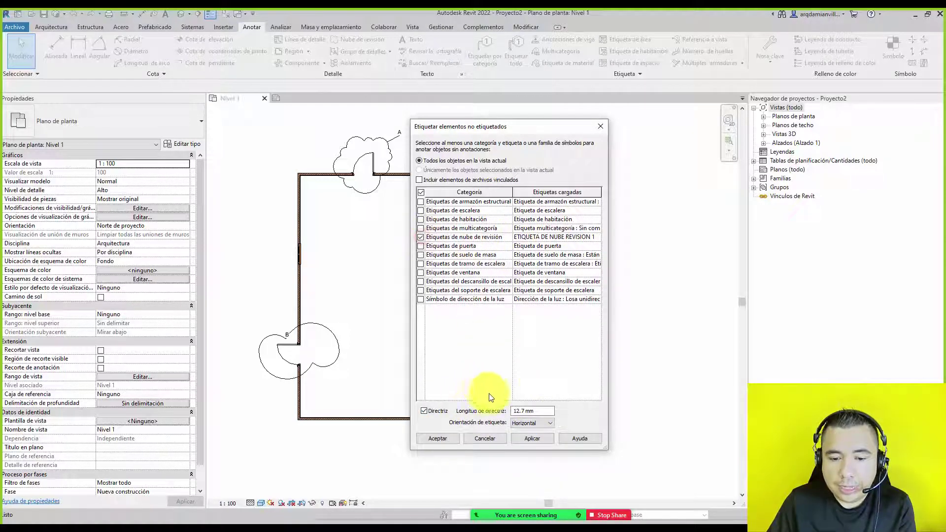
click(597, 237)
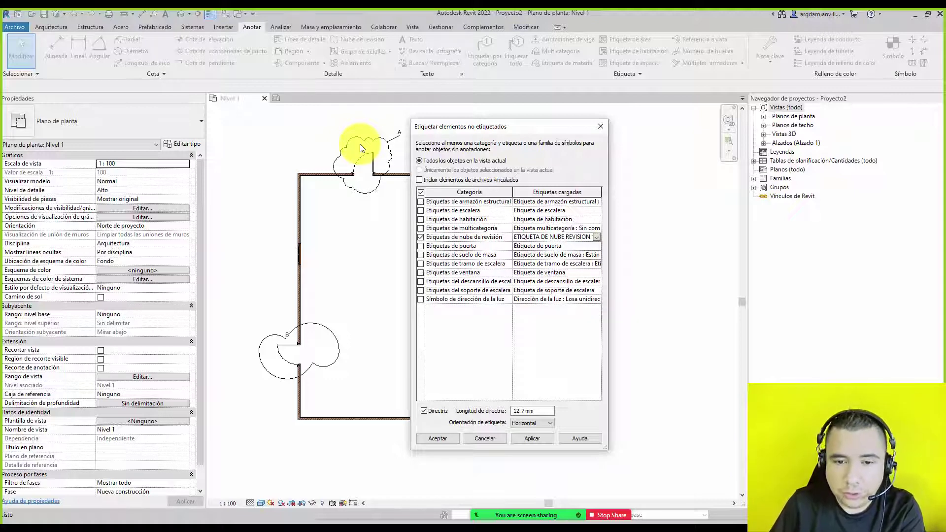
Step: Apply the revision cloud tagging again and close the Tag All dialog
click(532, 440)
click(452, 439)
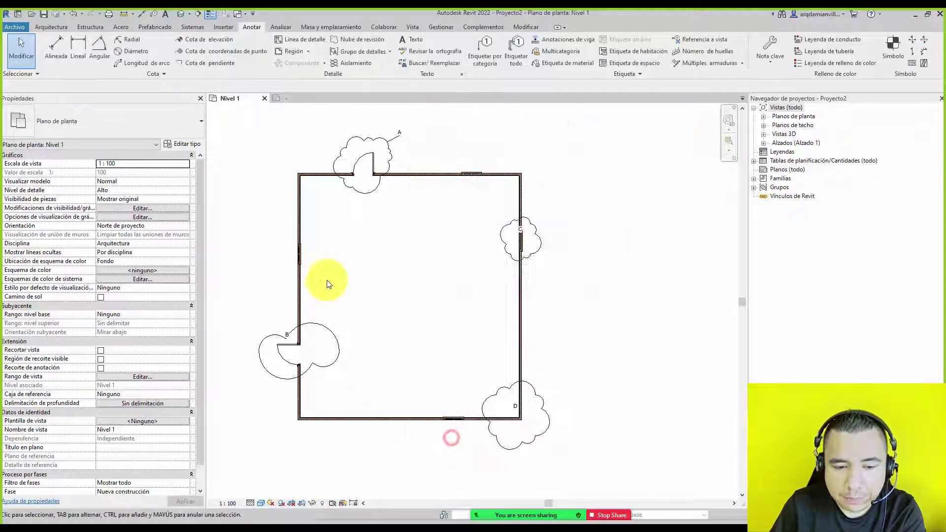
scroll(517, 232, up, 3)
scroll(522, 235, up, 3)
scroll(522, 234, up, 3)
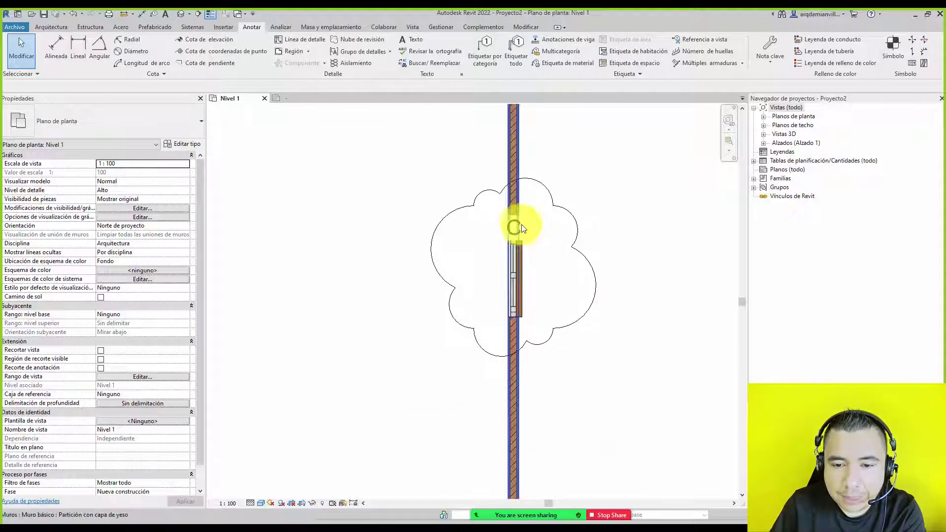
Step: Move tags C, B and D off their clouds, each with a leader
click(523, 227)
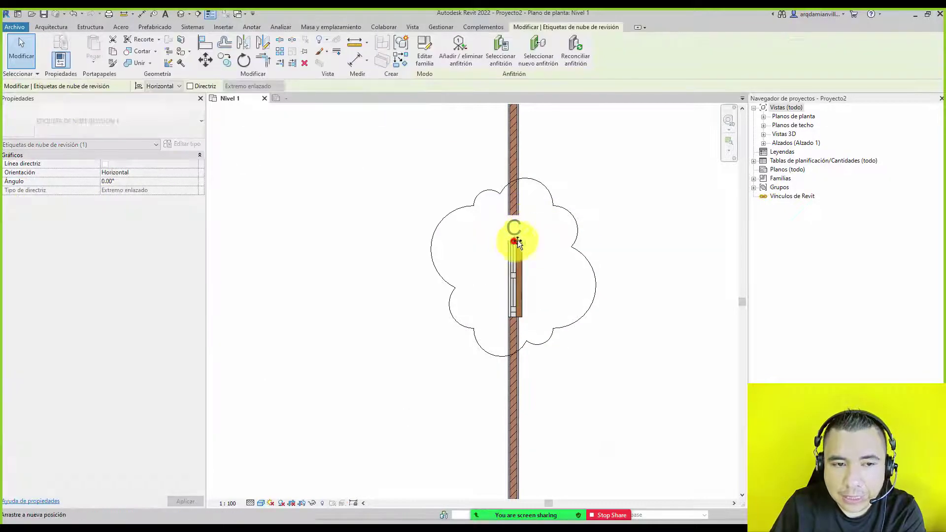
drag(516, 242, 612, 208)
click(191, 86)
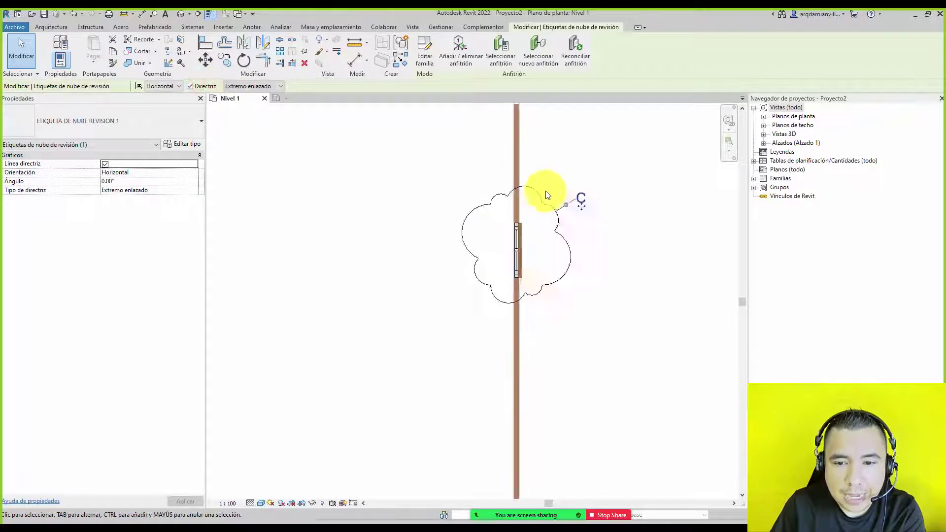
scroll(420, 252, down, 4)
scroll(350, 276, up, 3)
scroll(339, 299, up, 2)
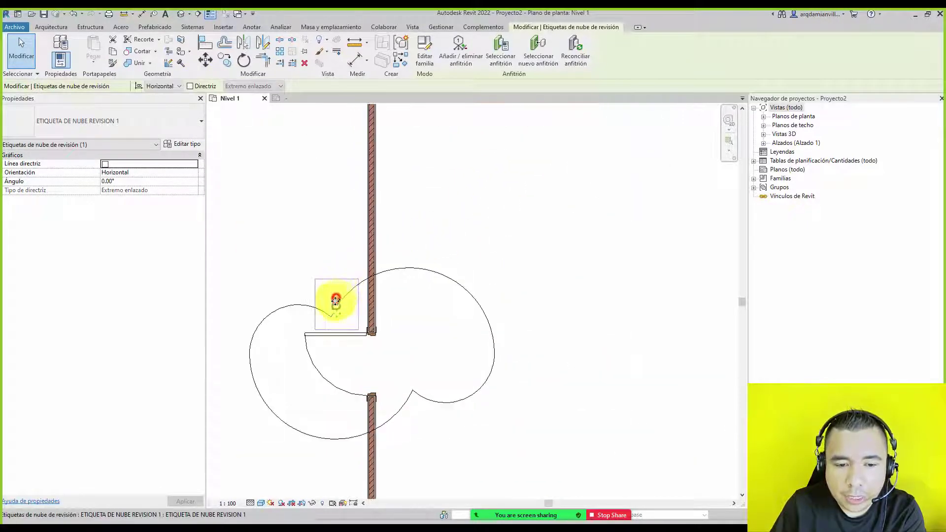
drag(338, 301, 313, 263)
click(202, 86)
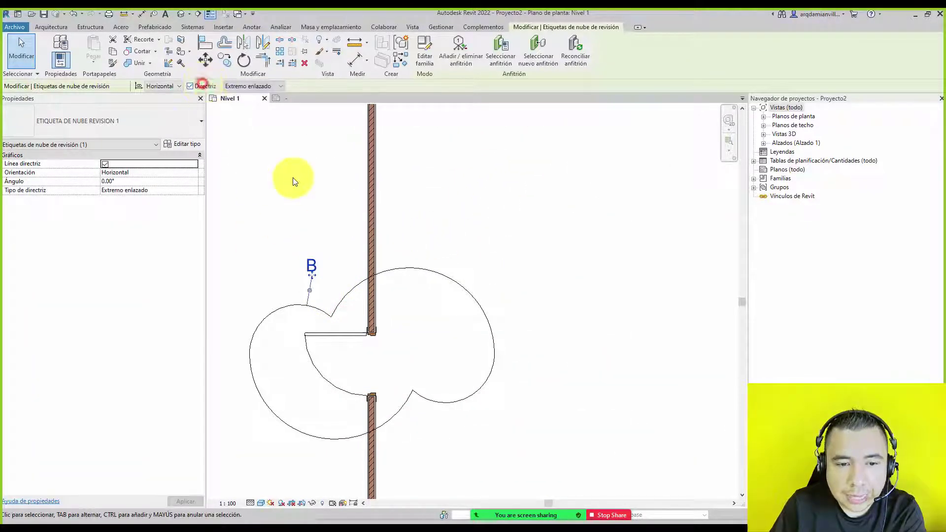
scroll(315, 187, down, 3)
scroll(566, 310, up, 2)
drag(605, 330, 659, 298)
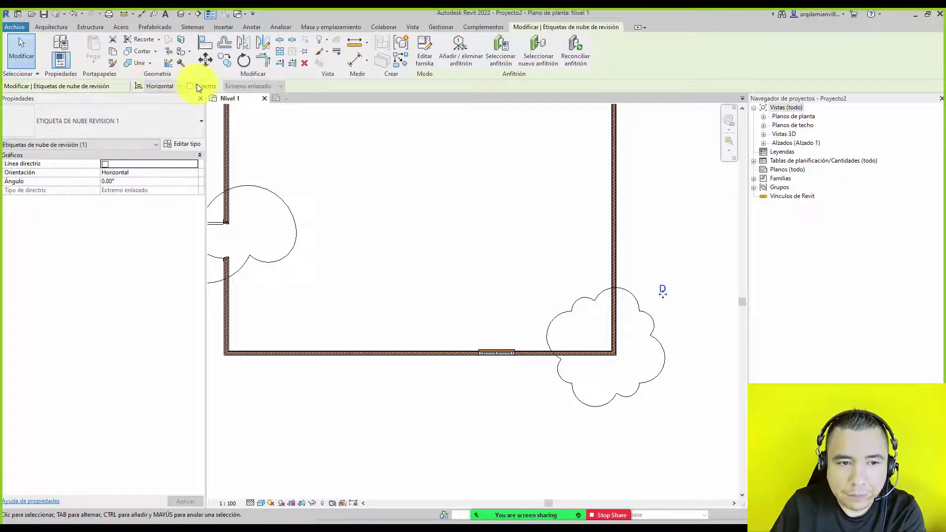
click(196, 84)
Step: Pan the plan and check which revisions clouds A and C belong to
scroll(583, 297, down, 1)
scroll(545, 289, down, 1)
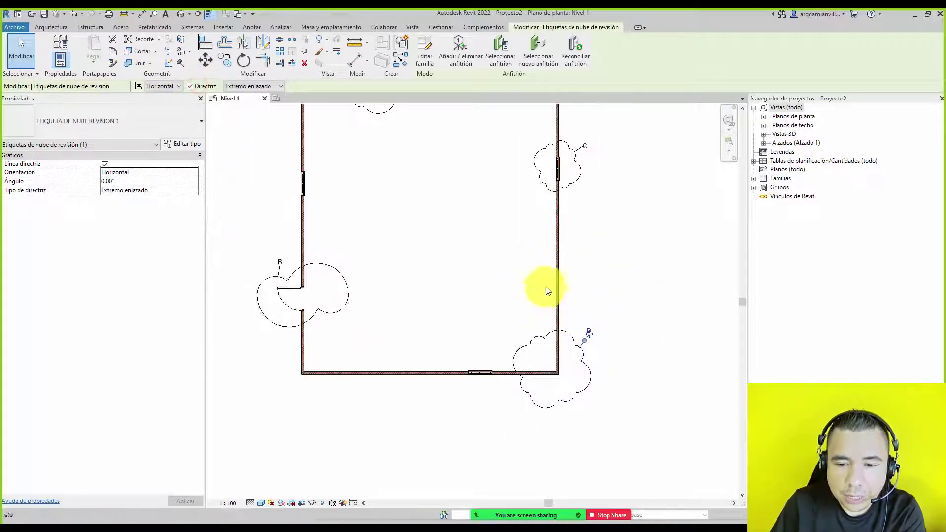
scroll(576, 255, down, 1)
middle_drag(399, 122, 401, 141)
click(402, 129)
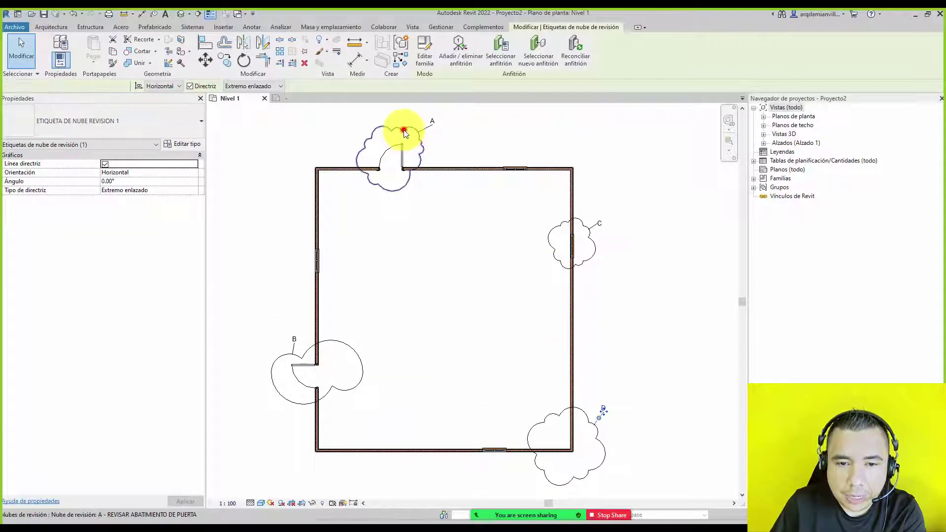
click(573, 219)
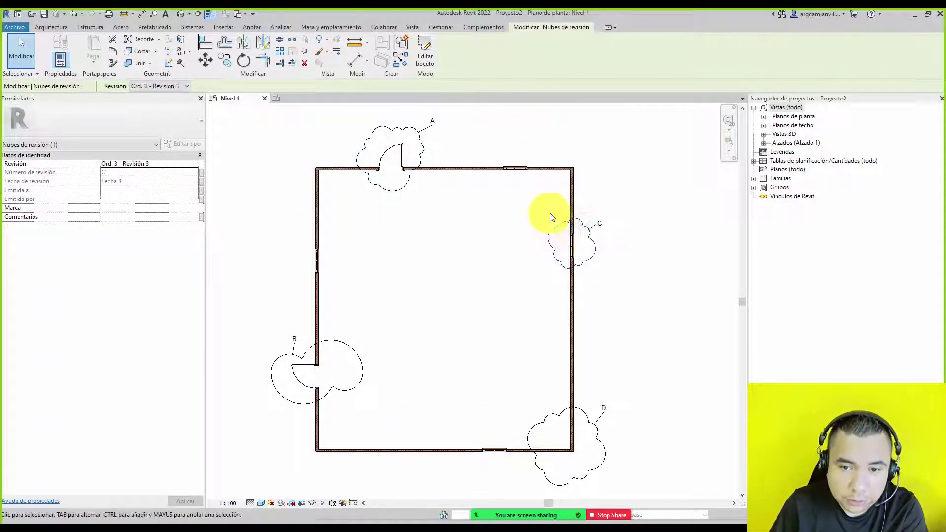
click(341, 135)
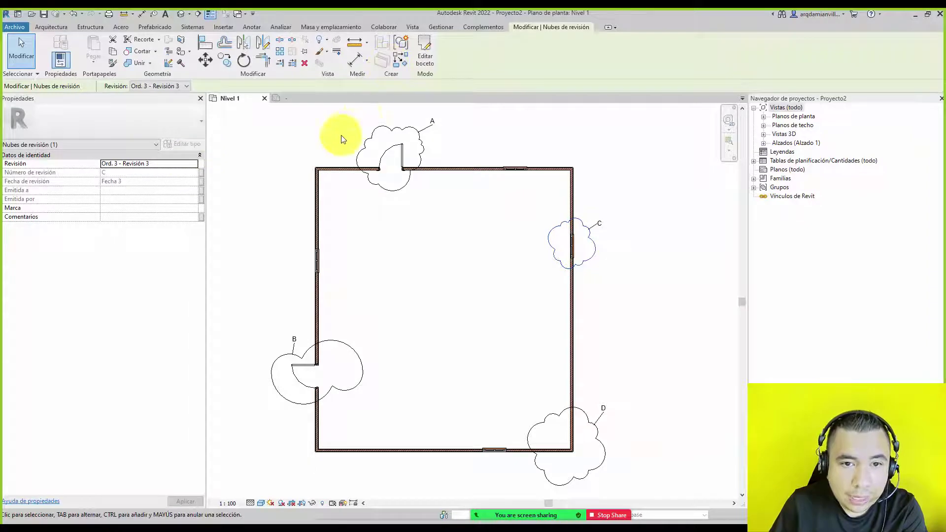
click(415, 28)
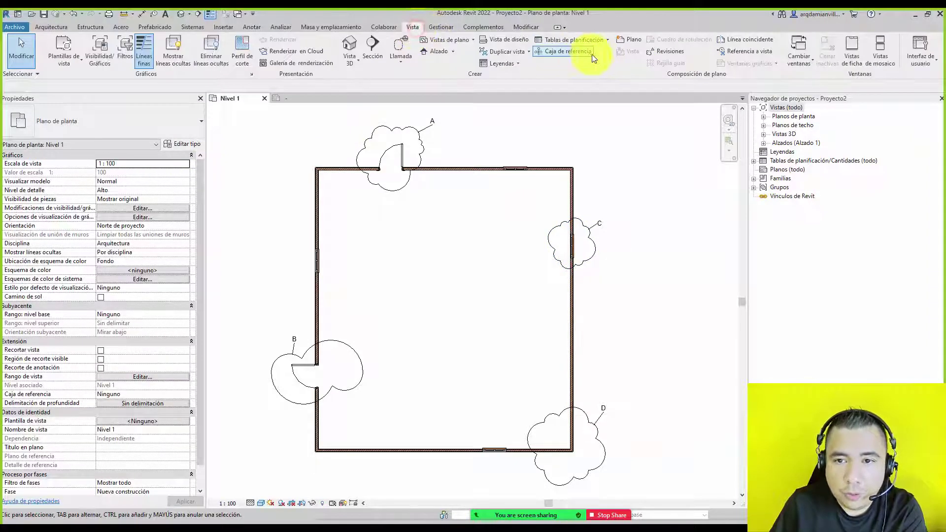
Step: Switch all five revisions to Numérica numbering so the plan's cloud tags read 1–4
click(665, 52)
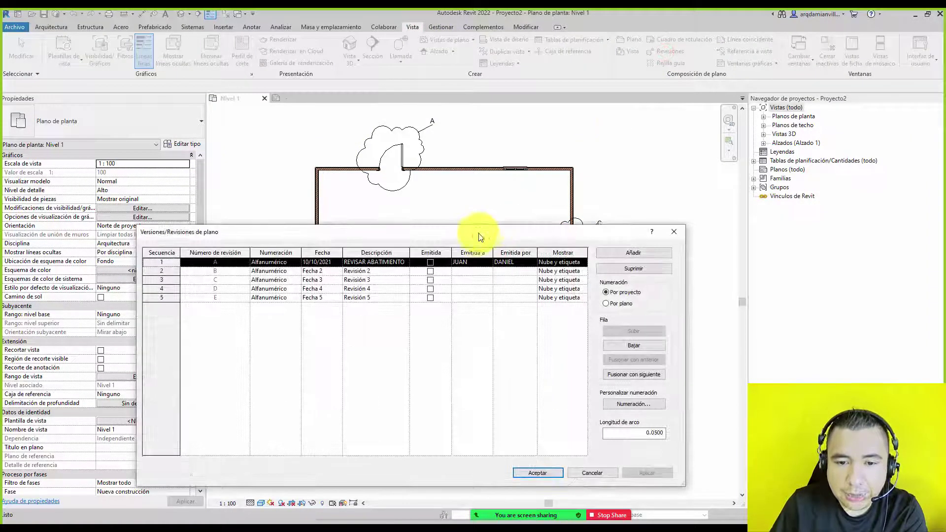
mouse_move(579, 160)
mouse_down()
mouse_move(510, 184)
mouse_move(504, 212)
mouse_up()
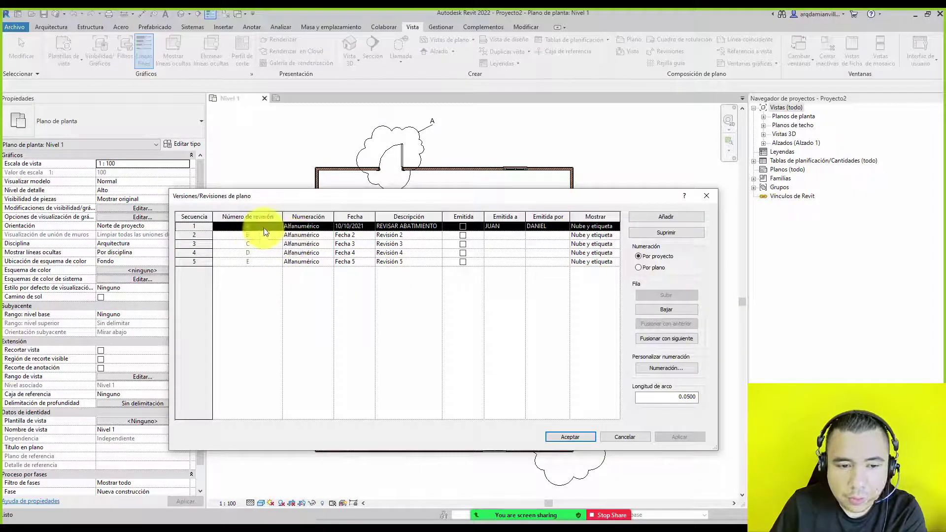
click(315, 227)
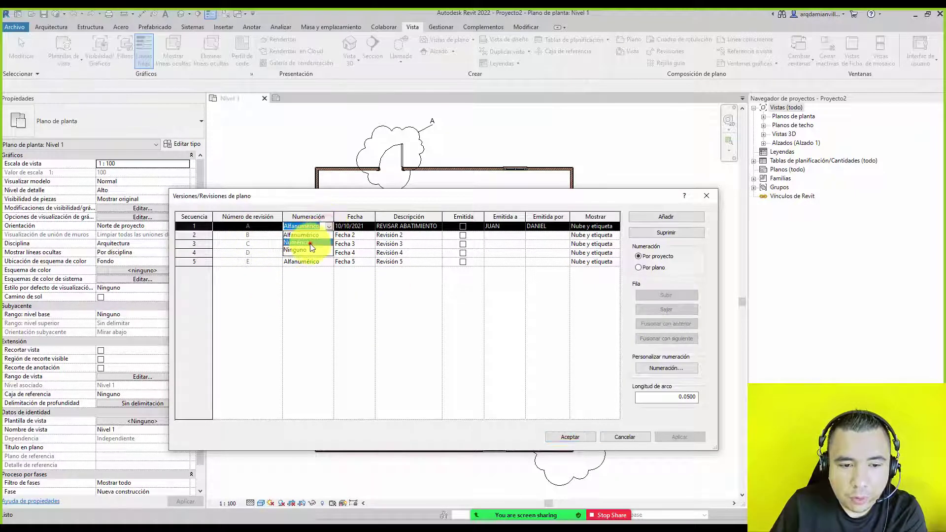
click(311, 245)
click(309, 252)
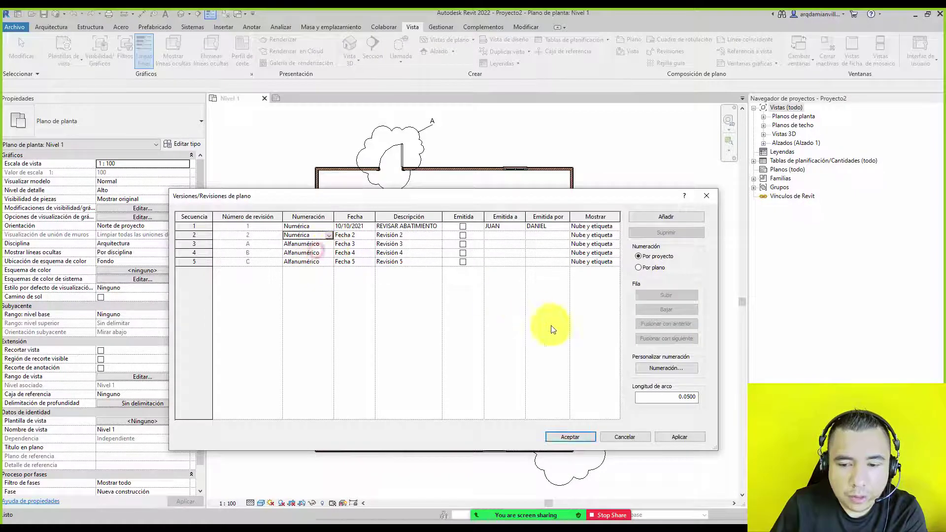
click(325, 260)
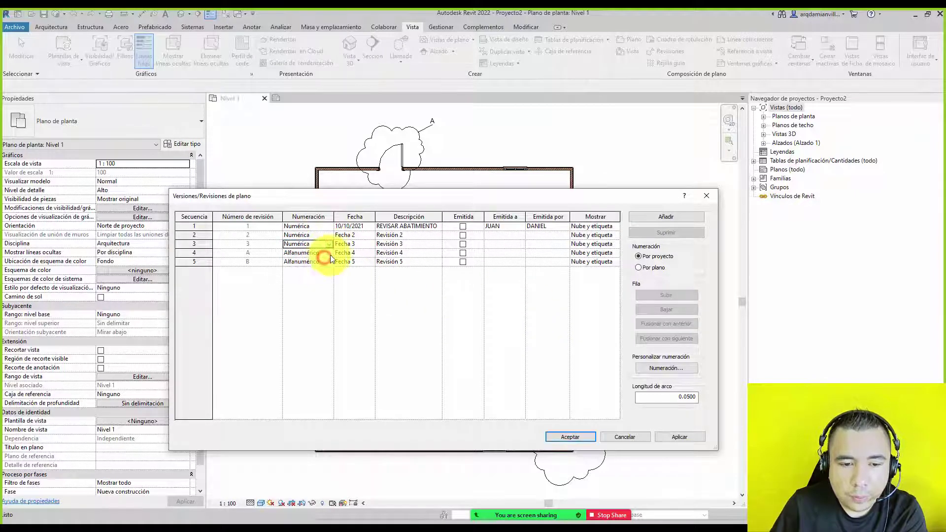
click(320, 269)
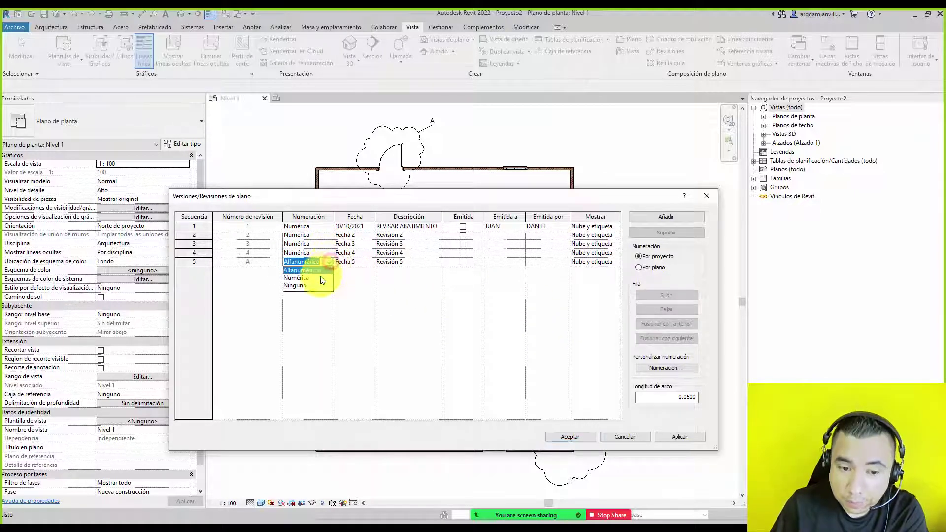
click(316, 270)
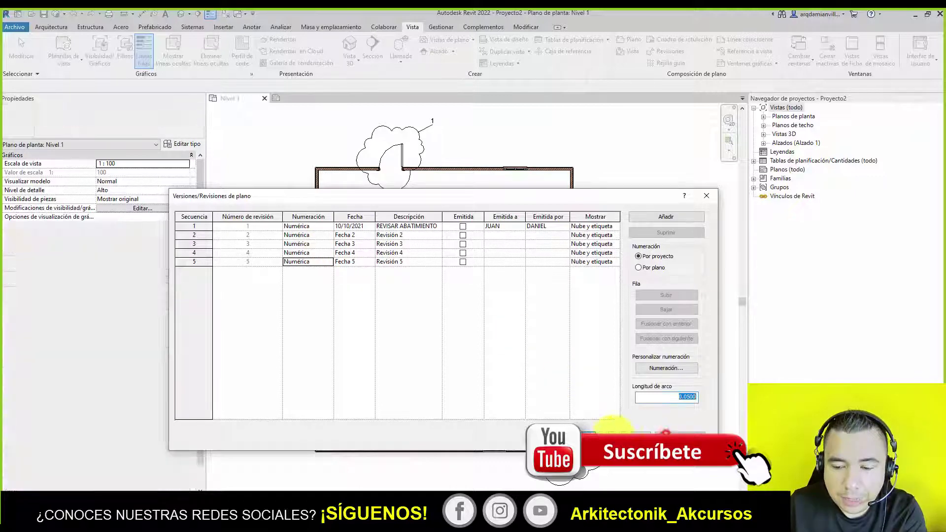
click(665, 432)
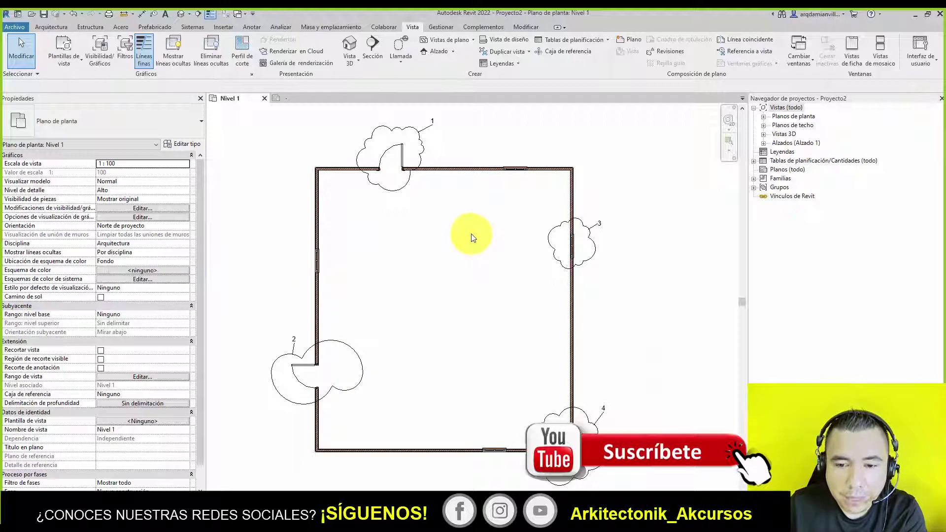
Step: Select revision tag 1 and open its ETIQUETA DE NUBE REVISION 1 family for editing
scroll(432, 99, up, 2)
click(435, 120)
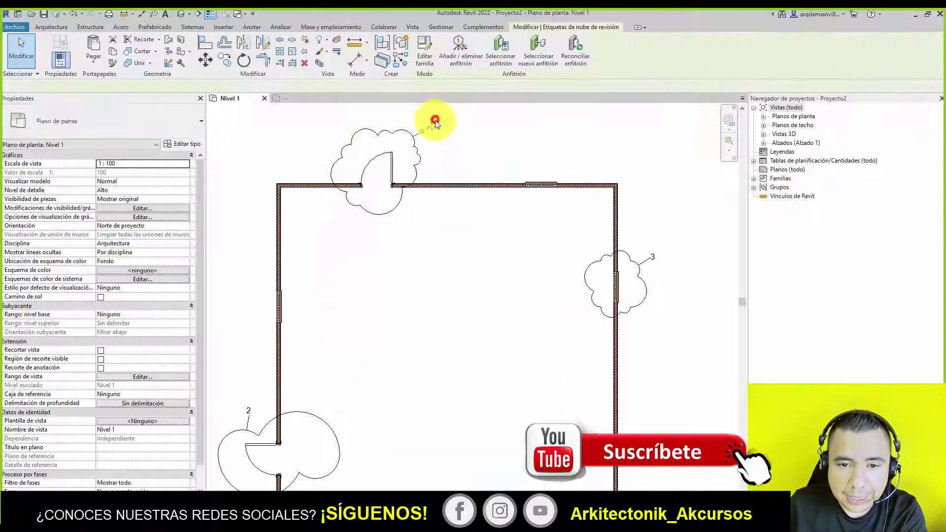
scroll(433, 157, up, 1)
scroll(433, 191, up, 2)
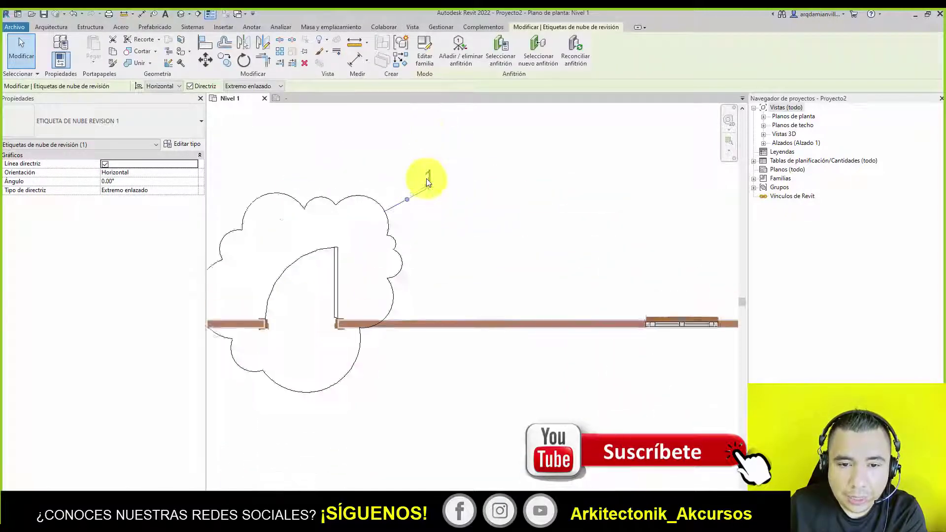
click(430, 57)
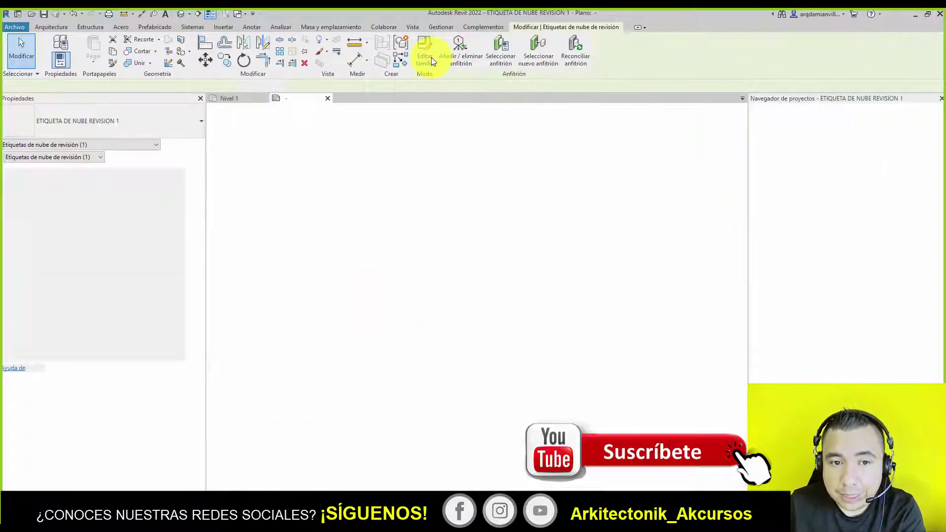
Step: Drag the Número label higher in the tag family and deselect it
click(435, 293)
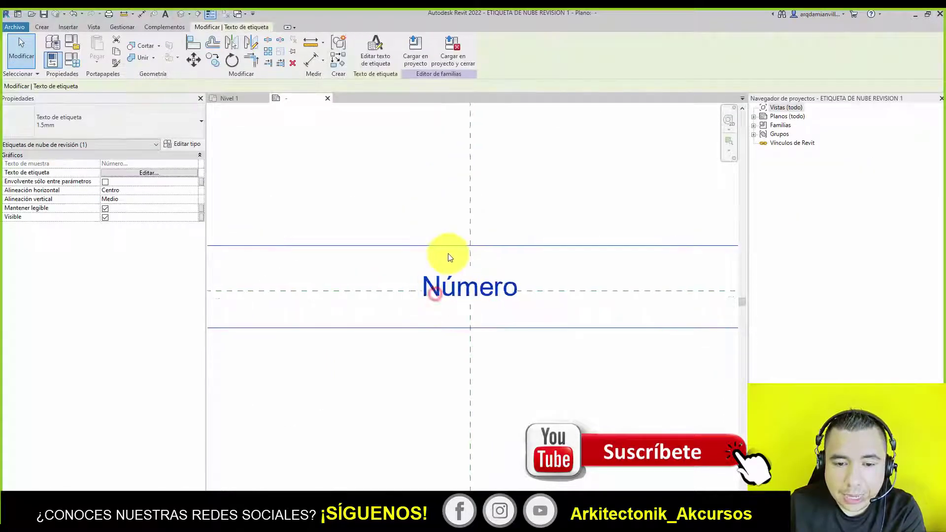
scroll(449, 251, down, 1)
drag(449, 247, 450, 229)
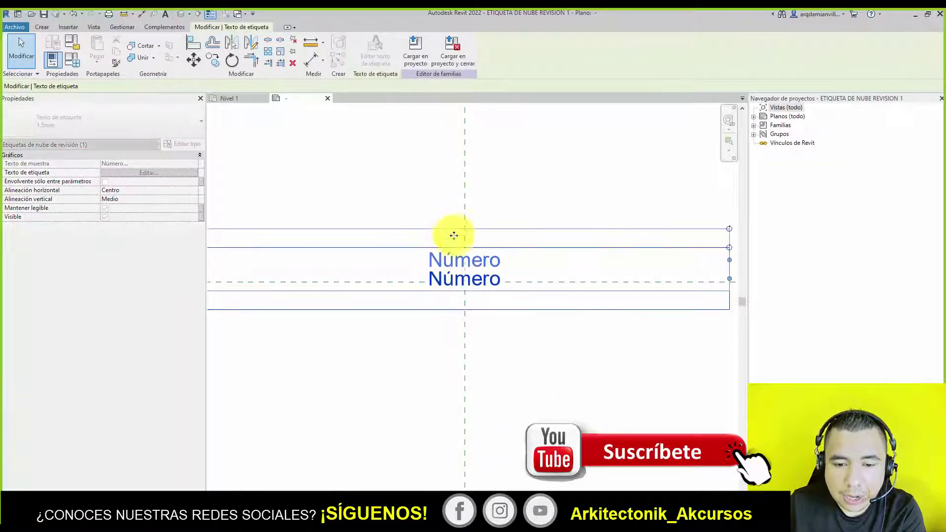
click(520, 340)
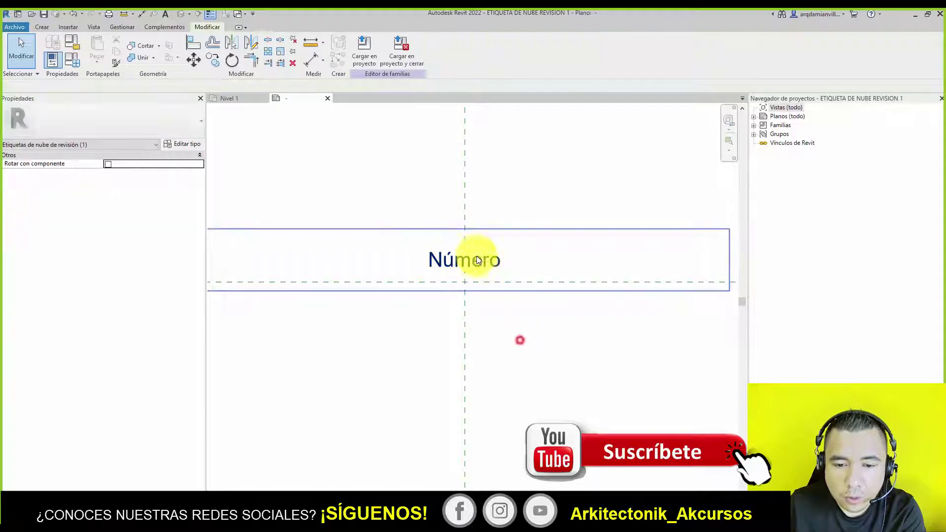
click(481, 308)
click(42, 27)
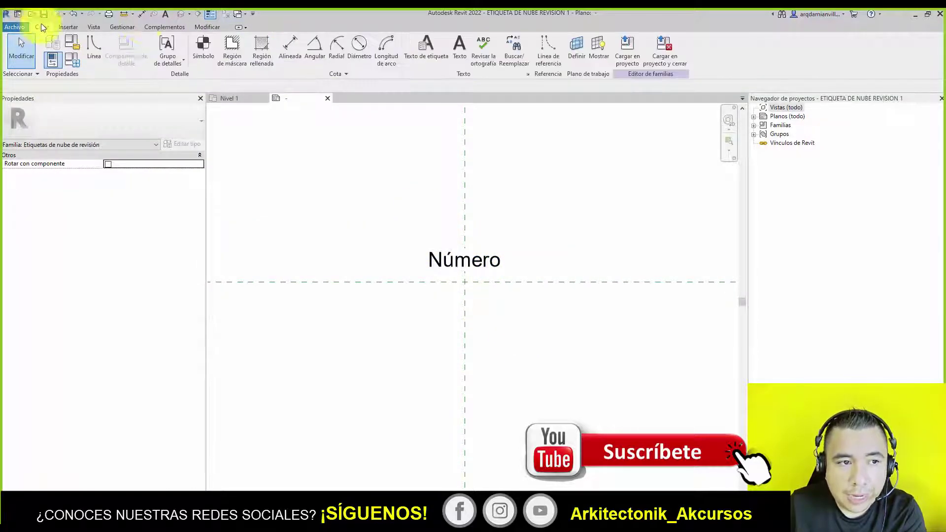
Step: Place a new Fecha de revisión label at the reference-plane intersection below Número, then select it
click(433, 54)
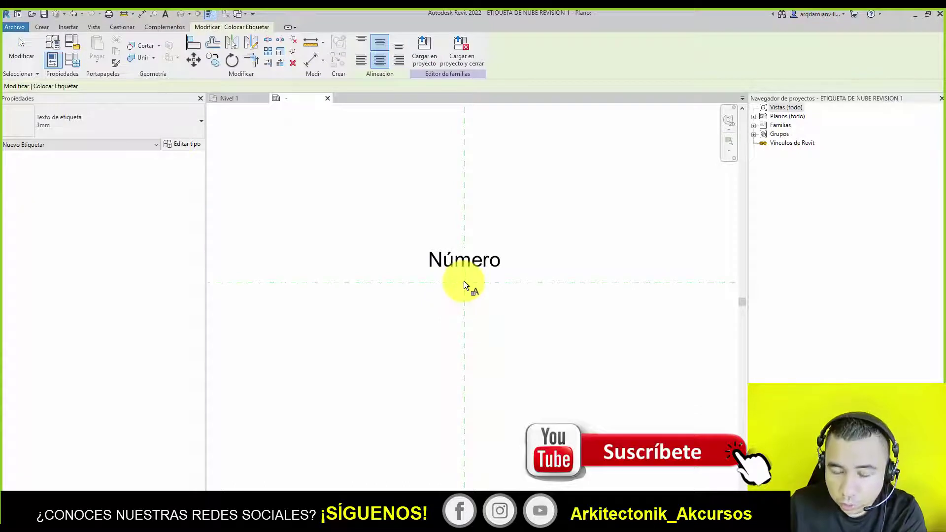
click(463, 282)
click(327, 158)
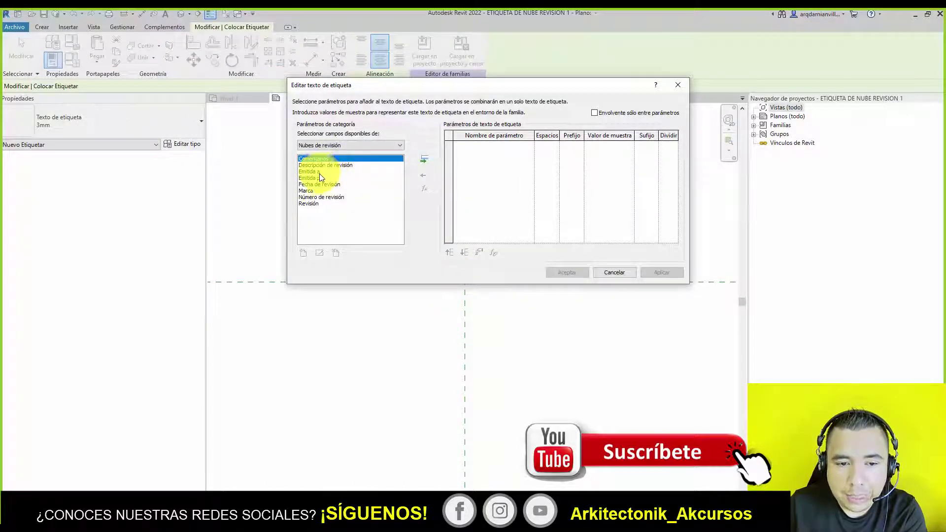
click(319, 176)
click(326, 185)
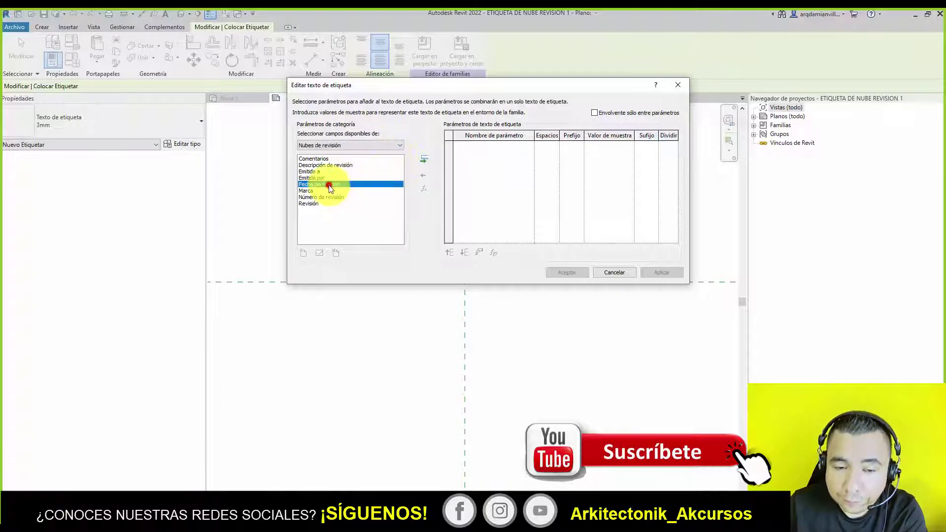
click(423, 158)
click(566, 271)
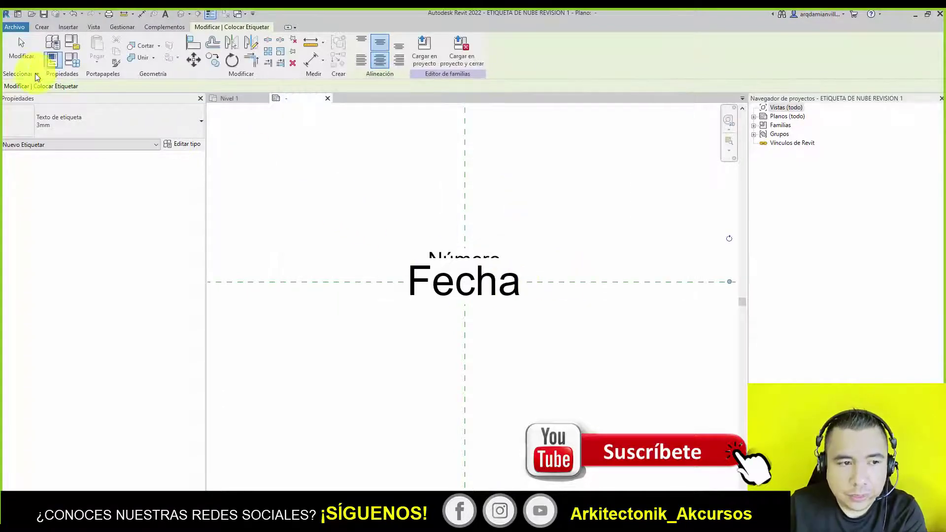
click(22, 58)
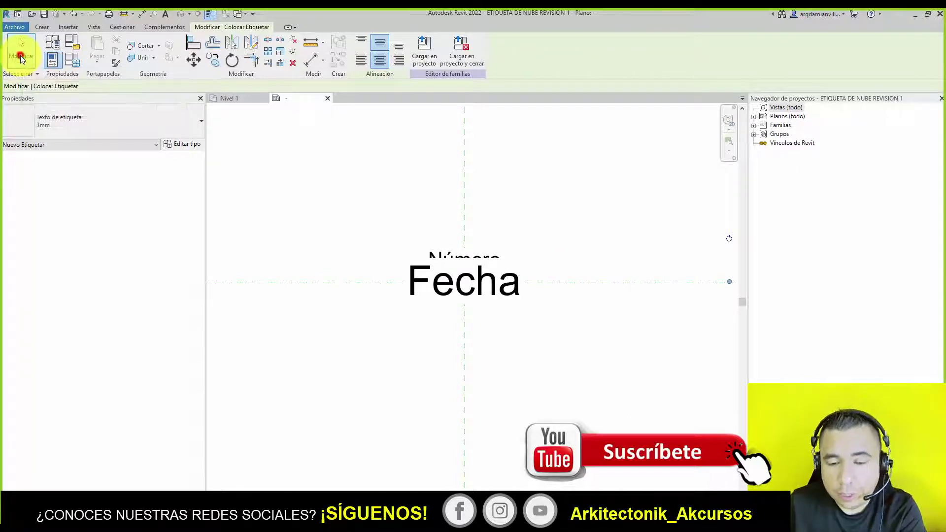
click(413, 293)
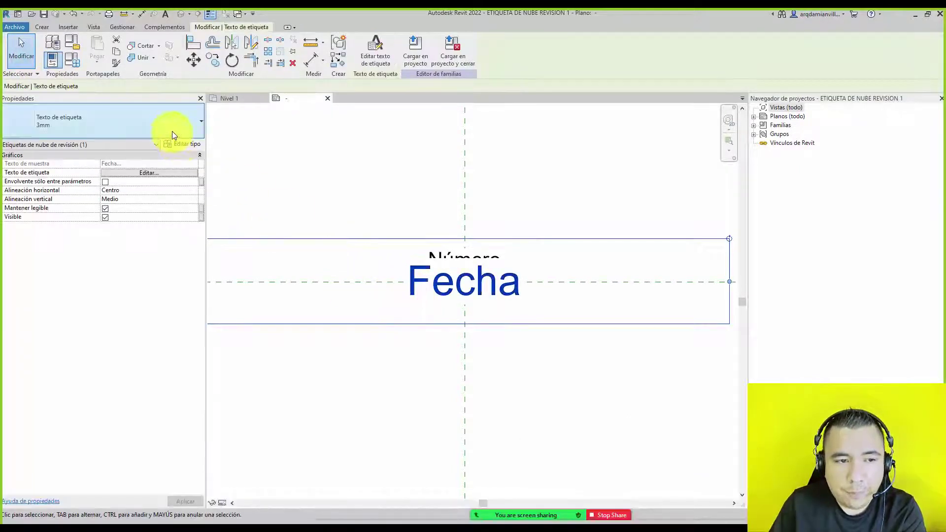
Step: Switch the Fecha label to the Texto de etiqueta 1.5mm type
click(173, 130)
click(69, 170)
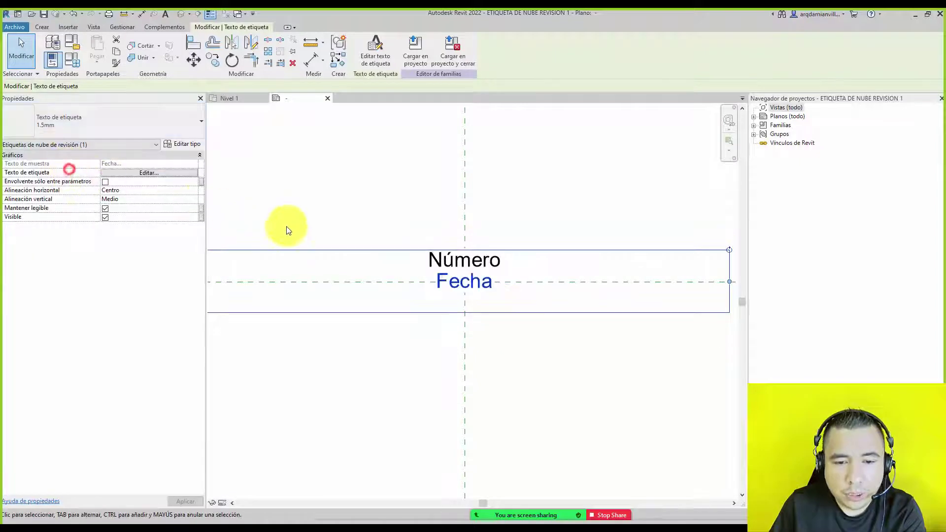
click(540, 196)
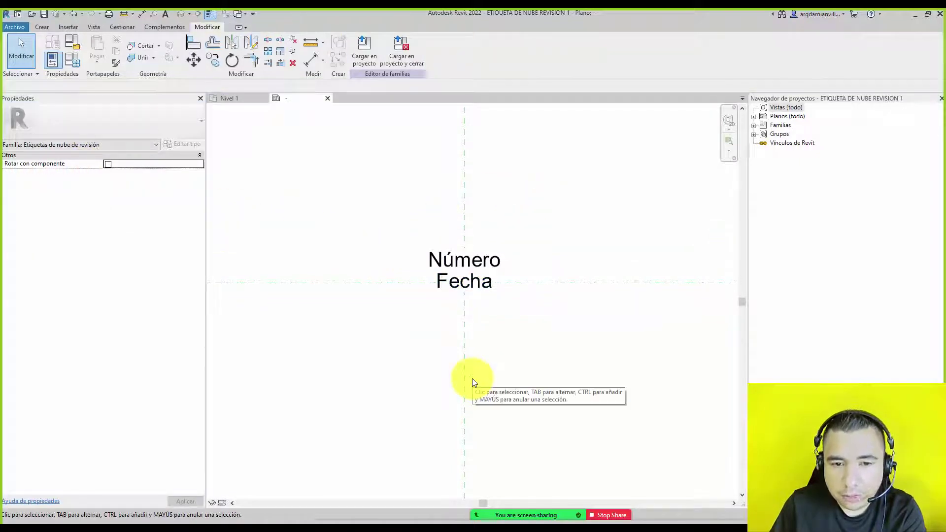
click(49, 26)
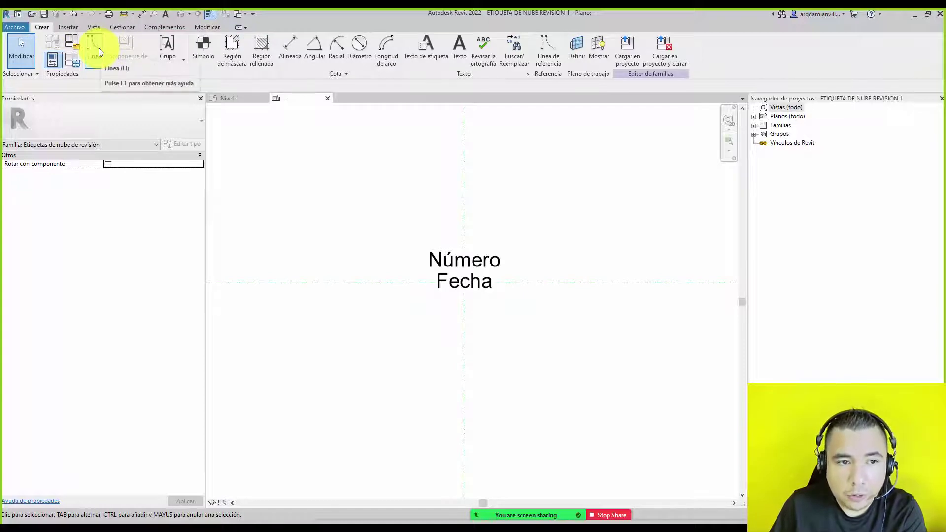
Step: Enable Mostrar borde on the 1.5mm label type so the labels appear boxed
click(438, 281)
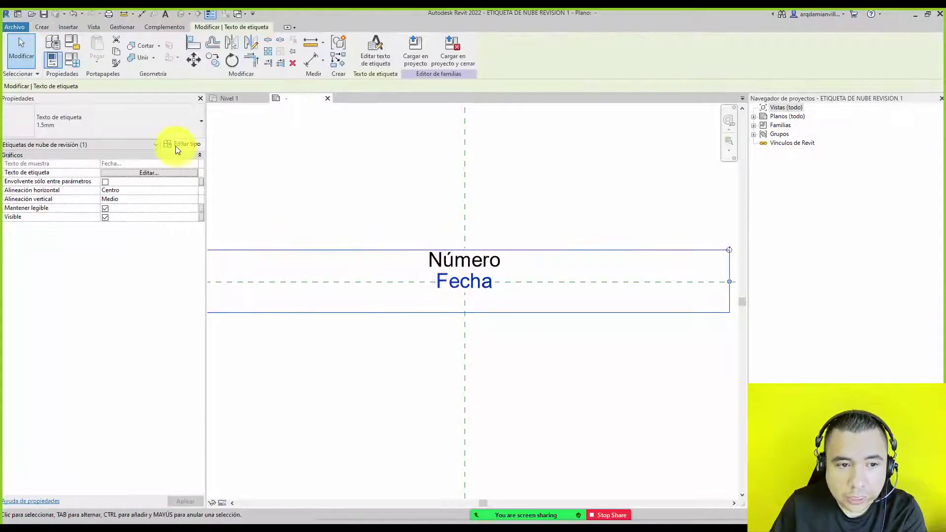
click(175, 144)
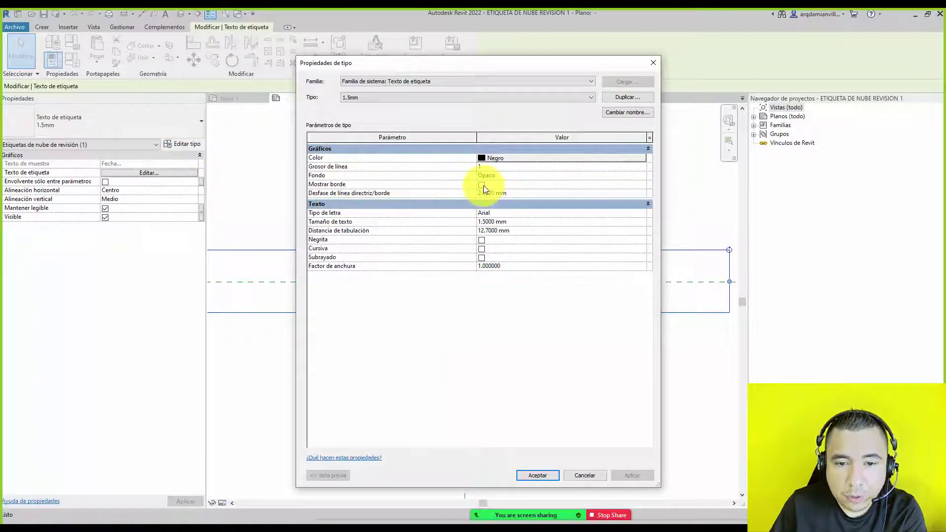
click(482, 185)
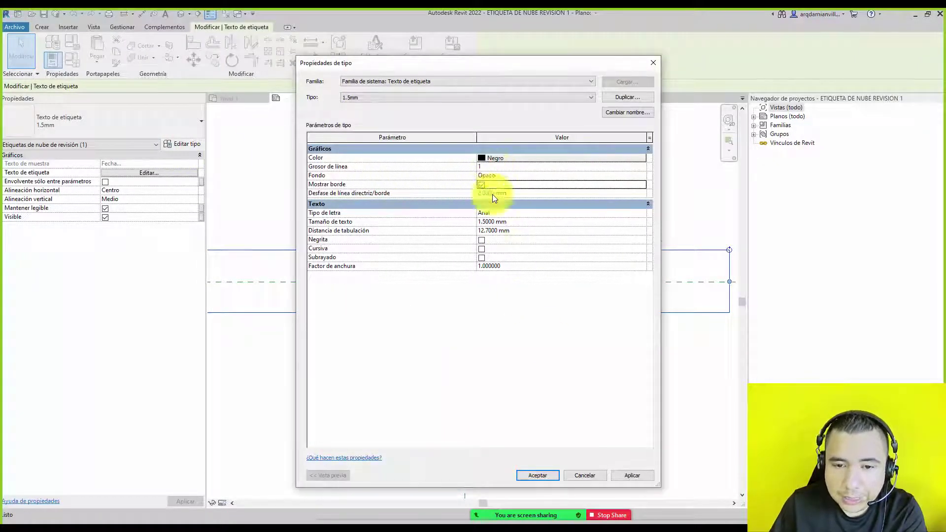
click(538, 475)
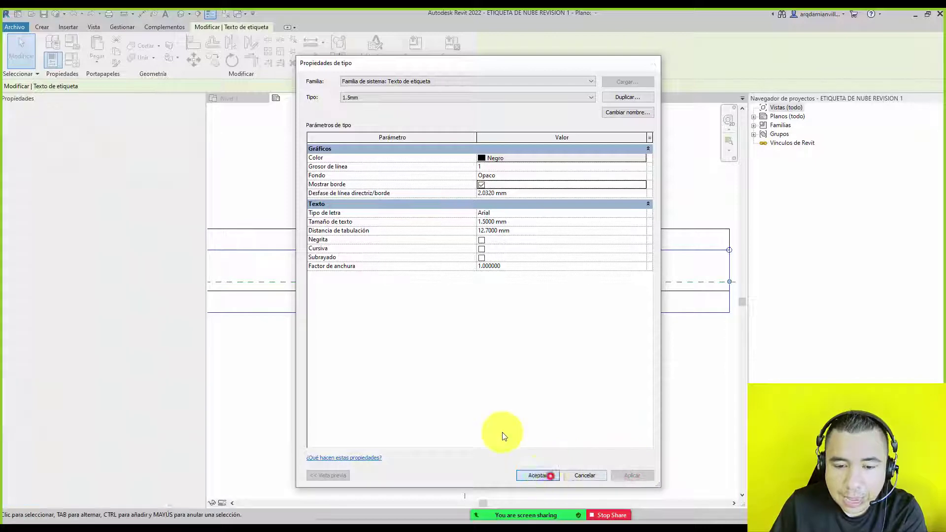
click(579, 410)
scroll(536, 279, down, 2)
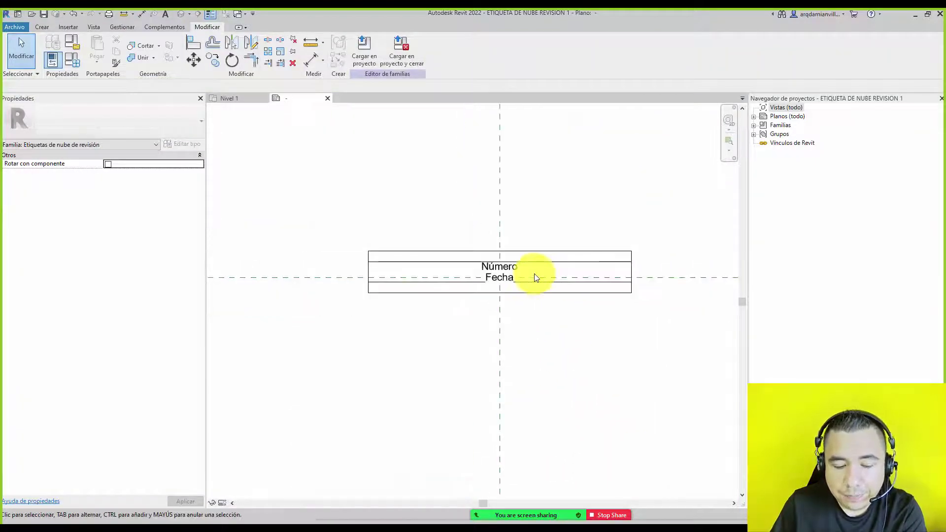
Step: Delete the separate Fecha label from the tag family
scroll(422, 275, up, 2)
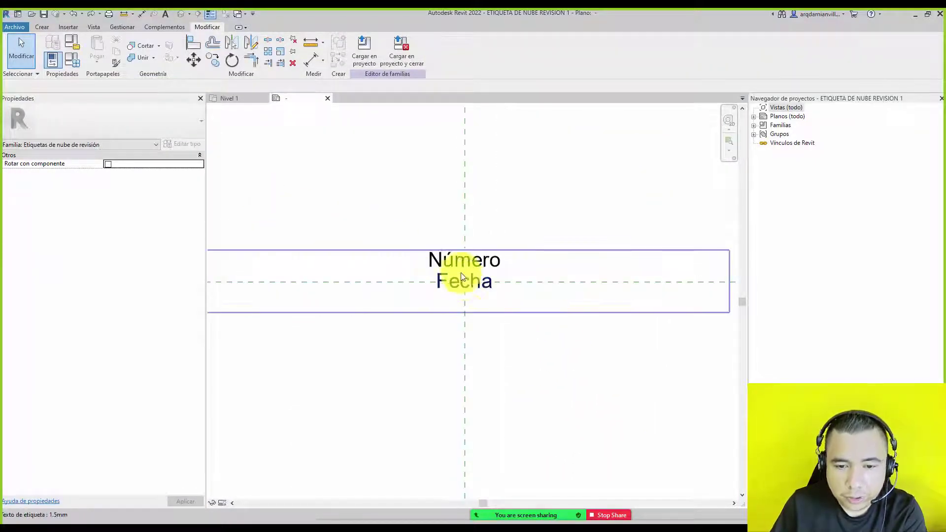
click(485, 288)
click(483, 258)
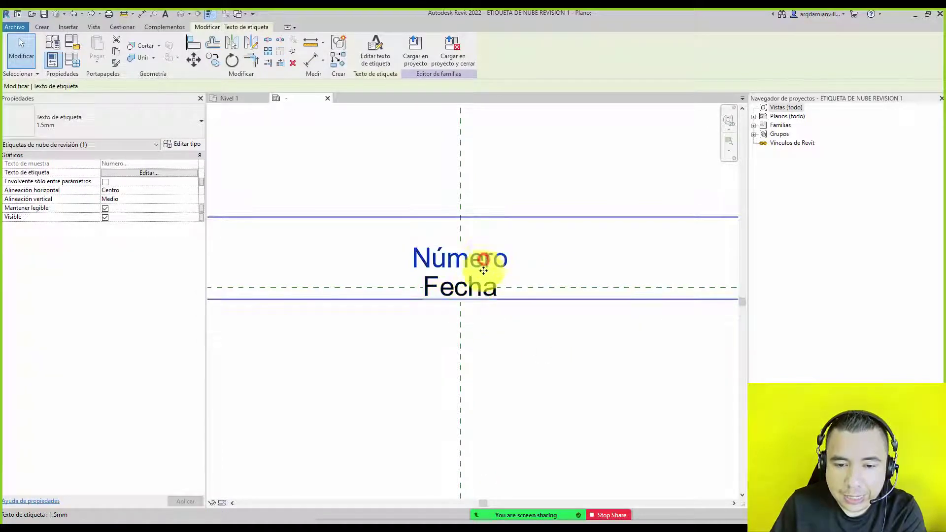
click(486, 288)
click(483, 257)
click(485, 294)
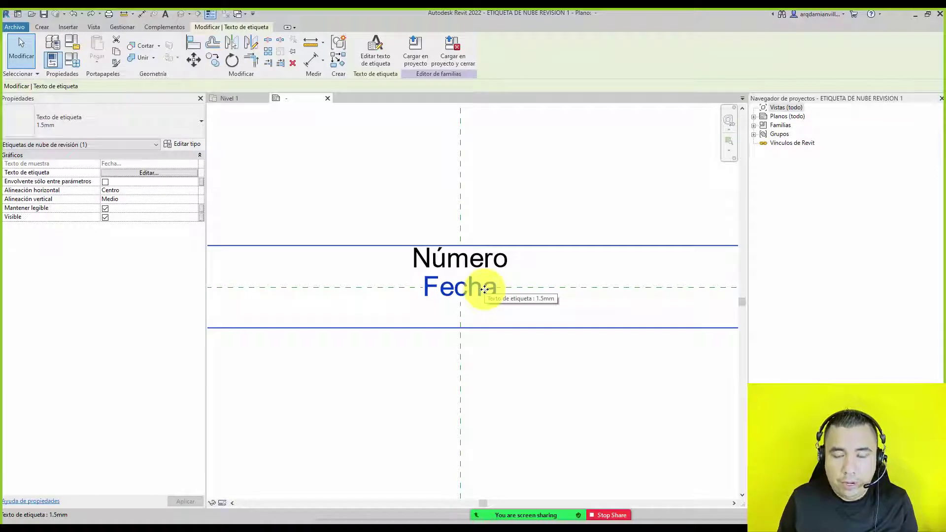
key(Delete)
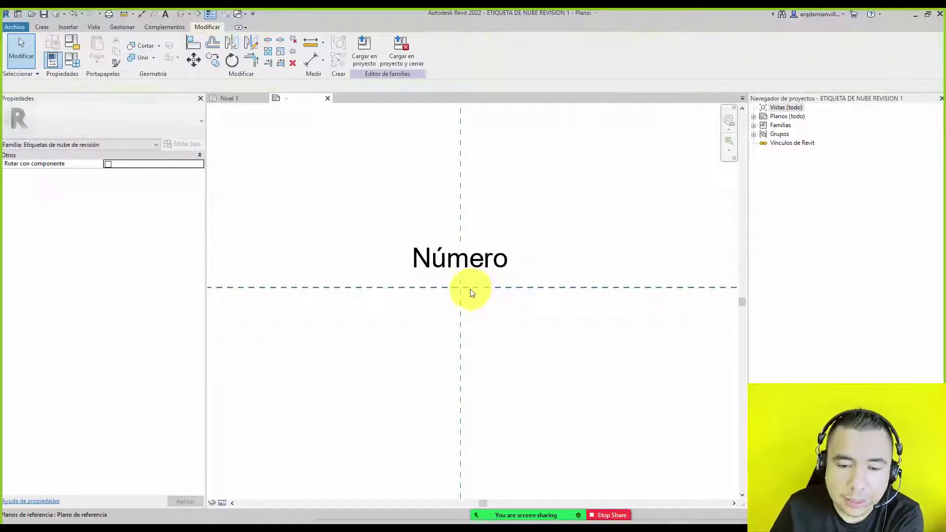
Step: Add Fecha de revisión after Número de revisión in the Número label, making it read 'Número Fecha'
click(436, 263)
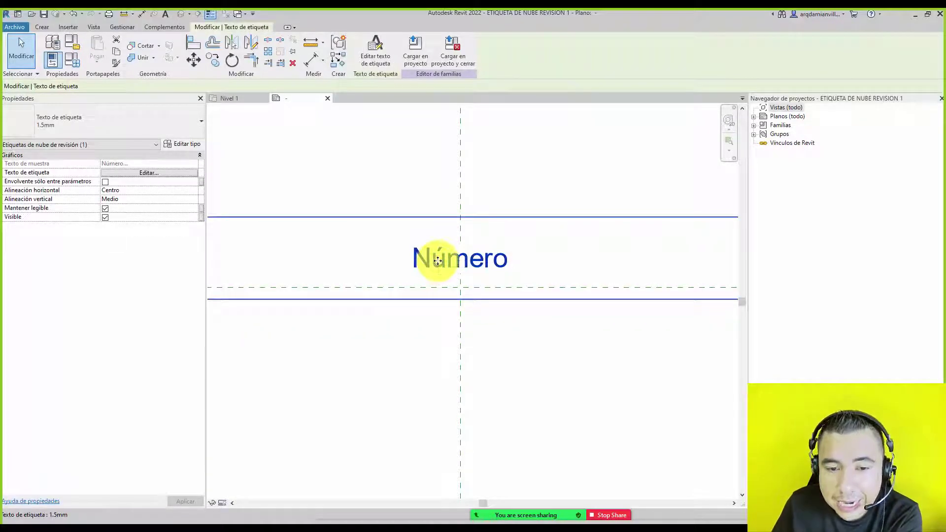
click(375, 51)
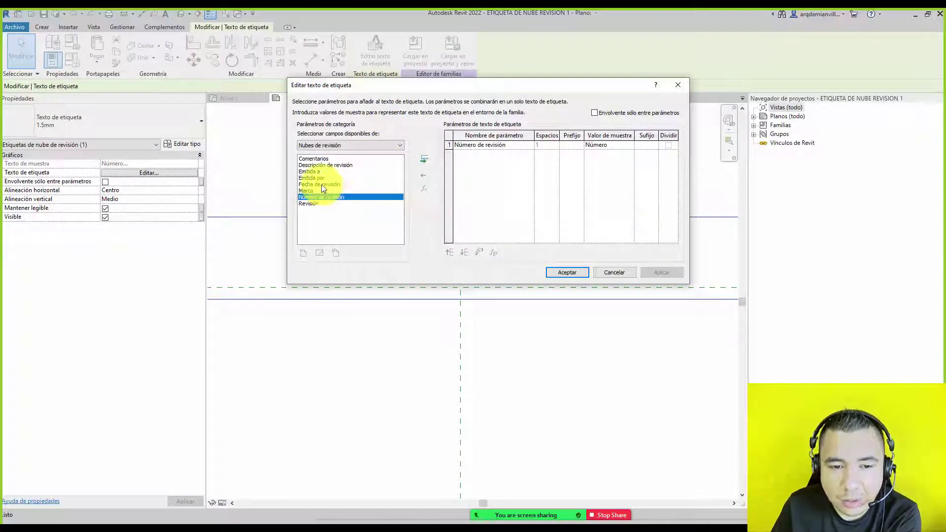
click(321, 184)
click(424, 156)
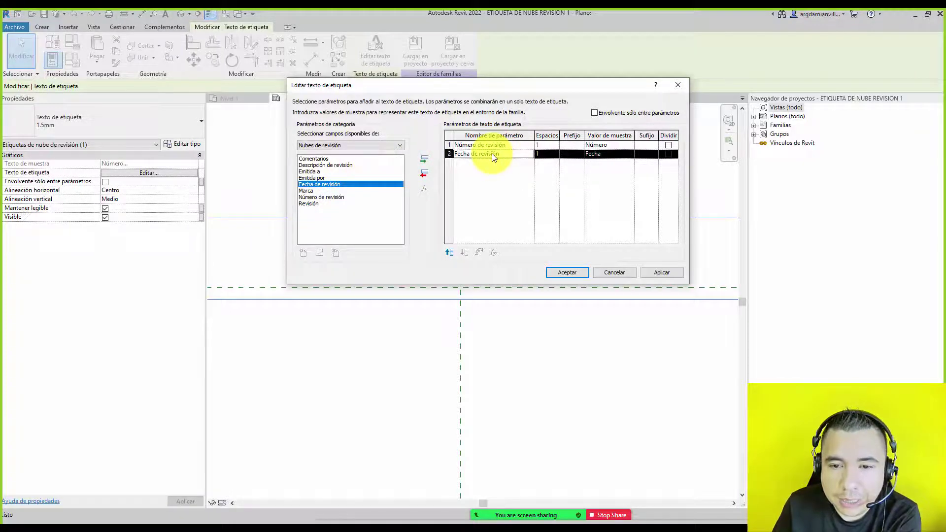
click(574, 271)
click(512, 233)
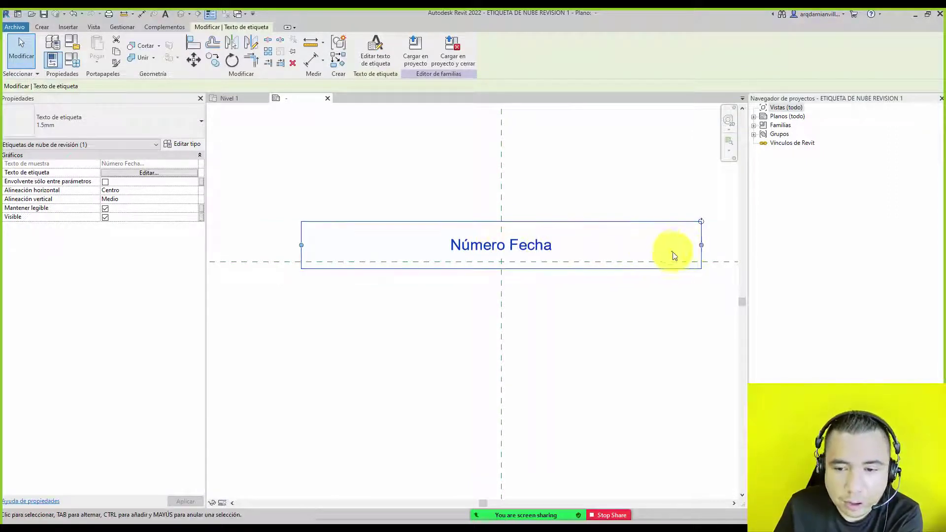
Step: Narrow the label so Número and Fecha wrap onto two lines, and enable Mostrar borde on its type
drag(699, 245, 557, 241)
scroll(502, 225, up, 3)
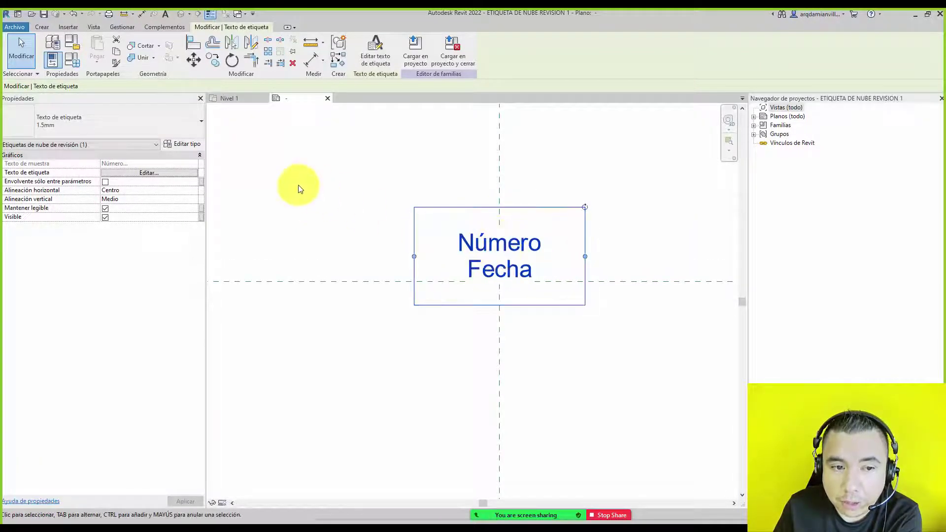
click(178, 144)
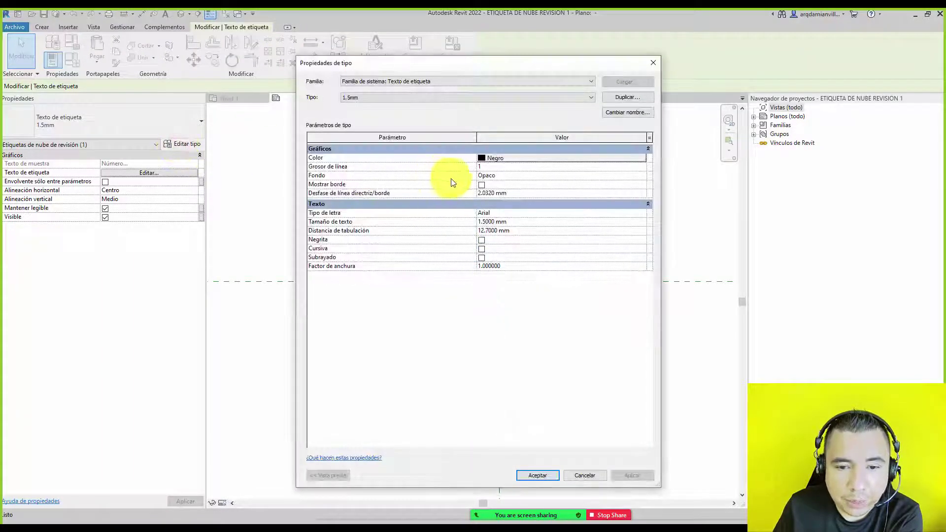
click(480, 185)
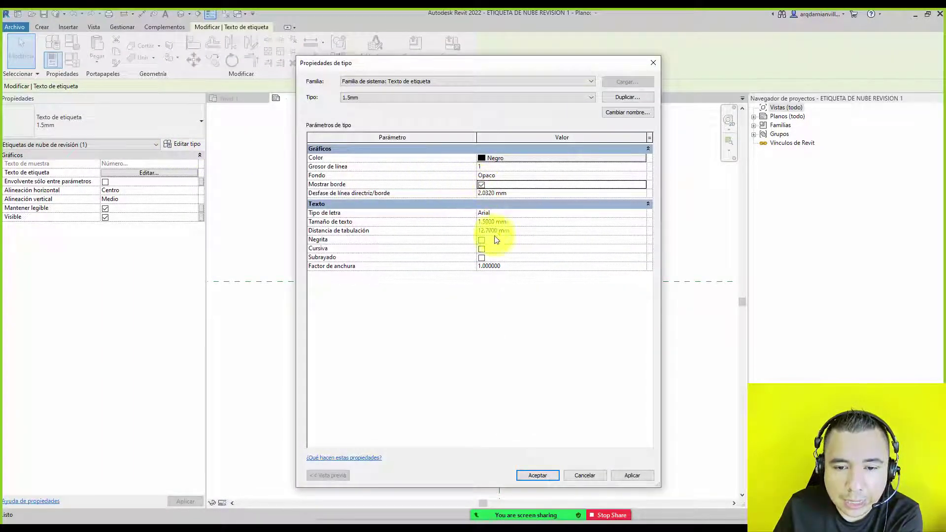
click(537, 476)
click(559, 354)
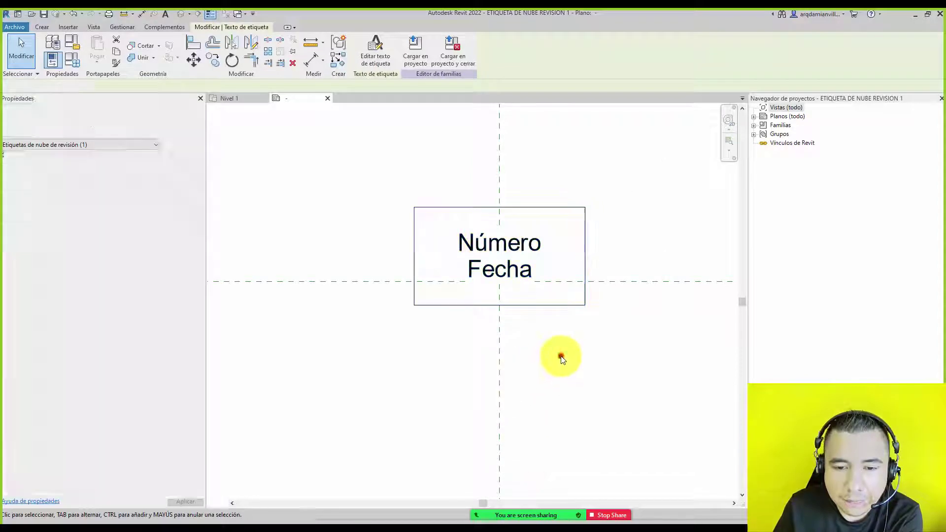
Step: Save the tag family and load it into the project, overwriting the existing version
click(45, 15)
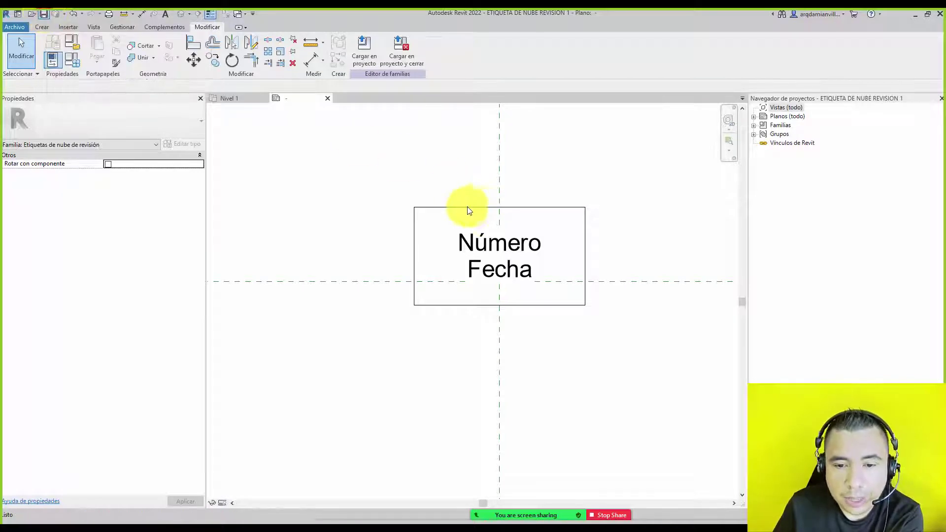
click(372, 45)
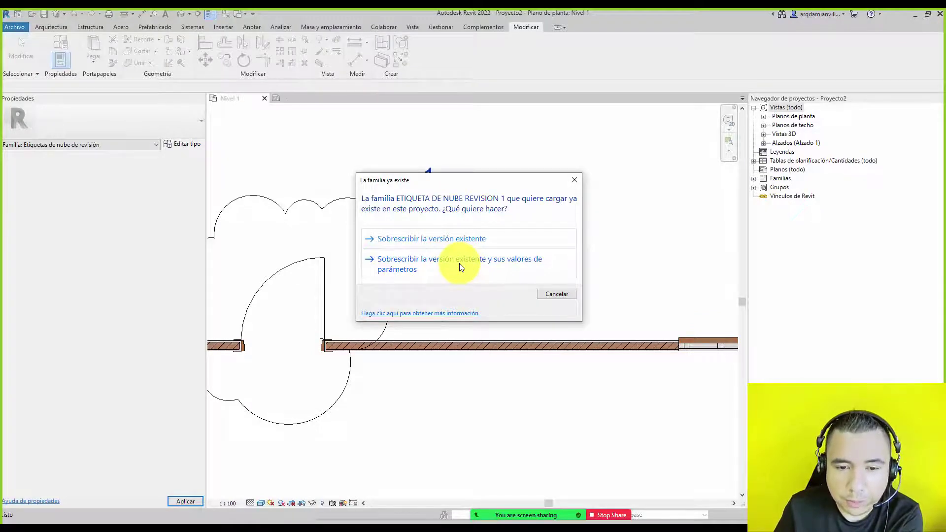
click(460, 265)
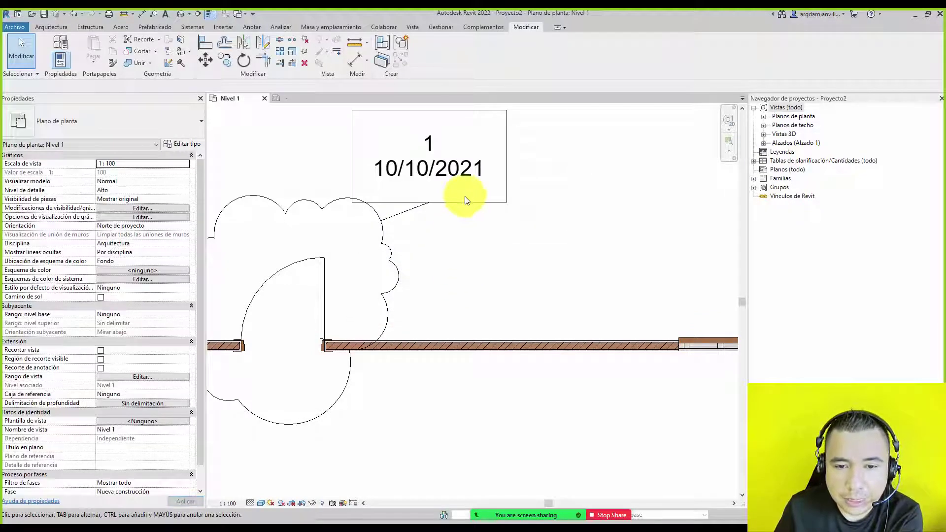
Step: Move the revision cloud tag further right and bring the whole room and its tags into view
click(457, 199)
drag(431, 205, 481, 194)
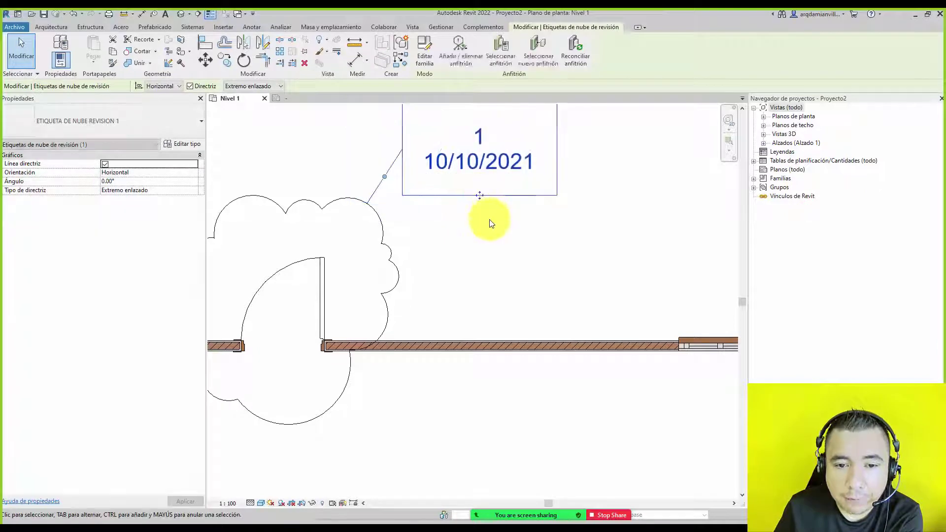
click(489, 217)
middle_drag(492, 170, 494, 184)
scroll(469, 187, down, 1)
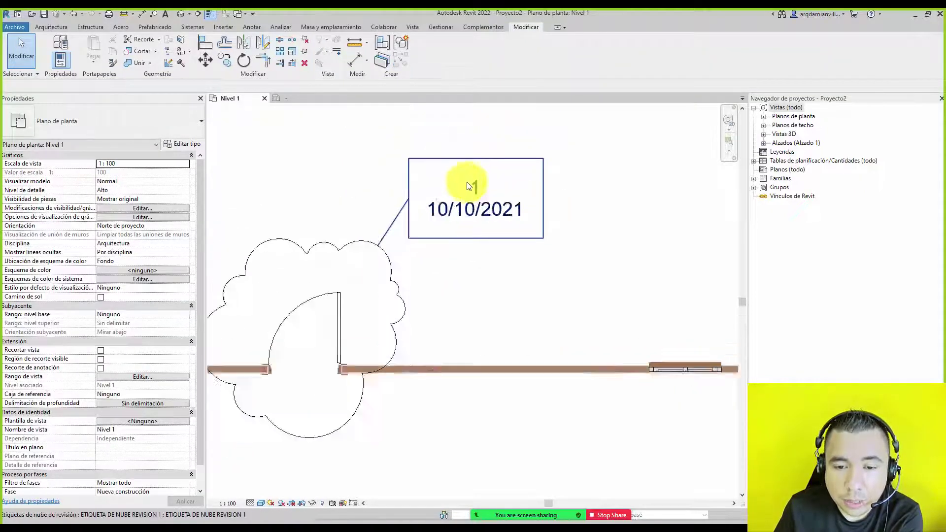
scroll(469, 186, down, 3)
scroll(470, 186, down, 1)
middle_drag(578, 301, 621, 224)
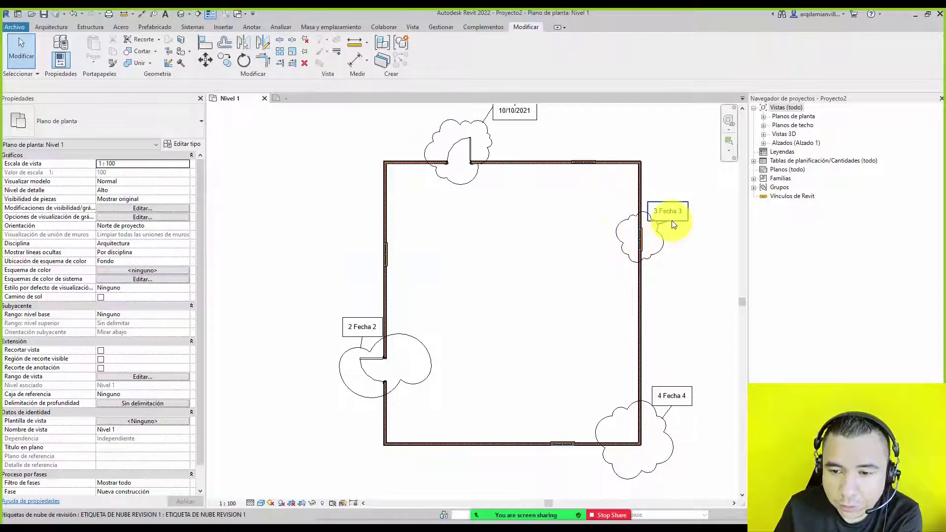
click(415, 28)
Step: Review the revision dates (Fecha 2–Fecha 5) in Versiones/Revisiones de plano and accept the dialog
click(669, 52)
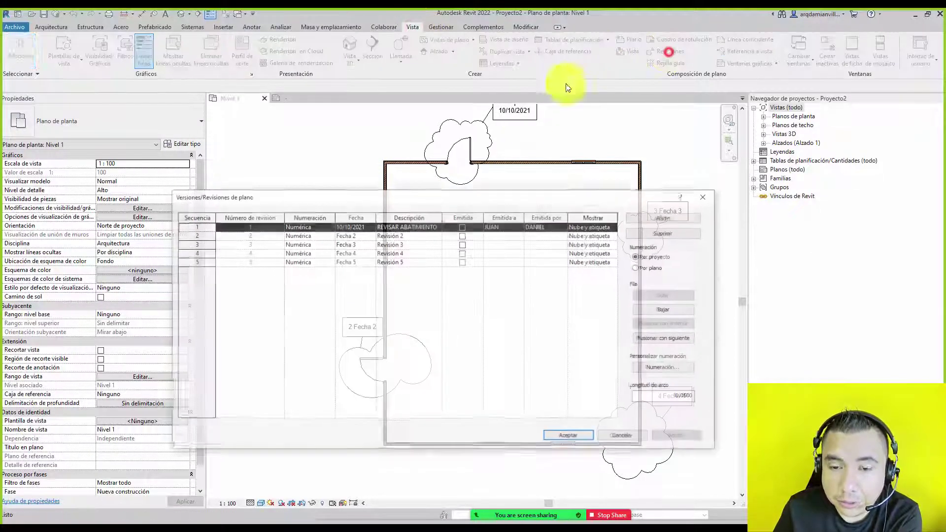
click(366, 236)
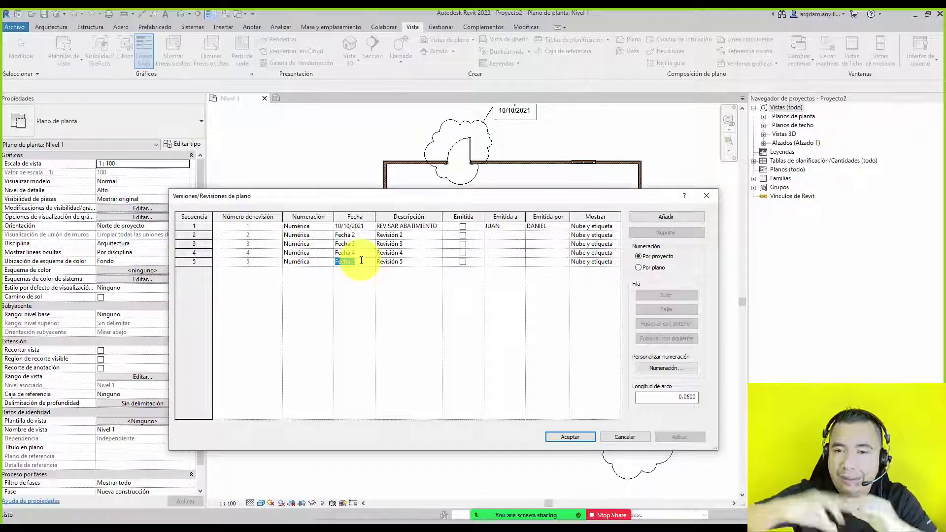
click(575, 435)
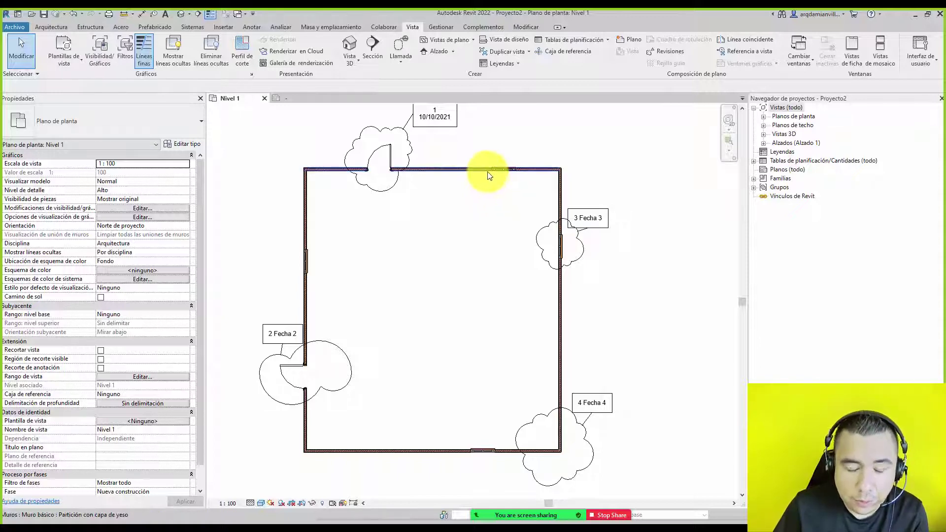
Step: Create sheet A101 using the A0 métrico title block
click(619, 41)
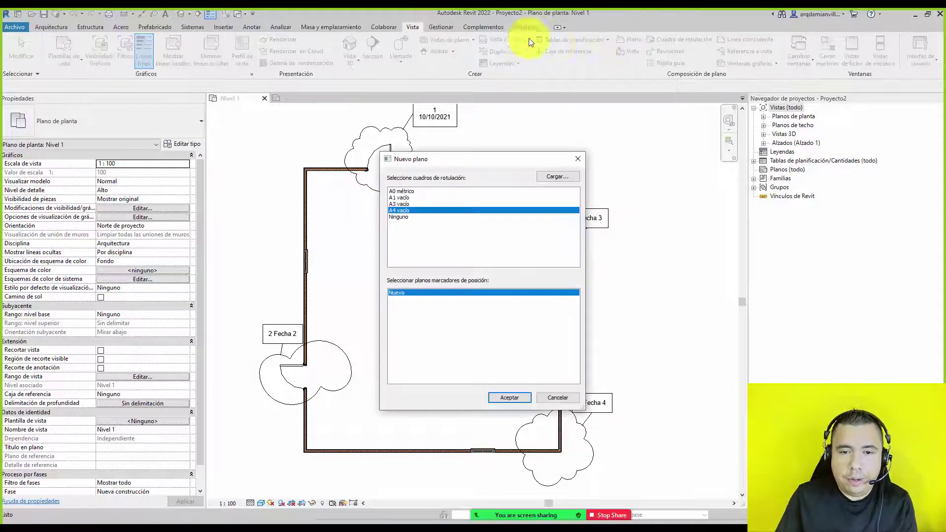
click(431, 191)
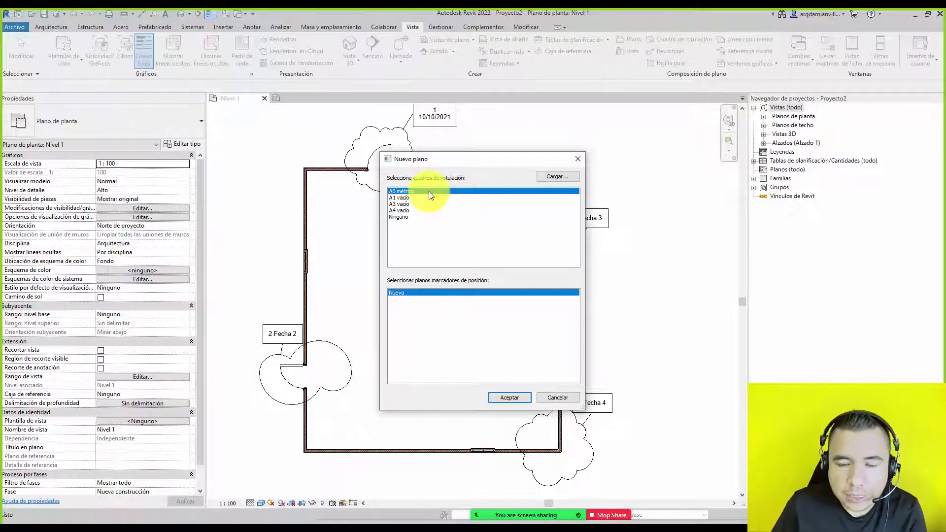
click(428, 192)
double_click(429, 192)
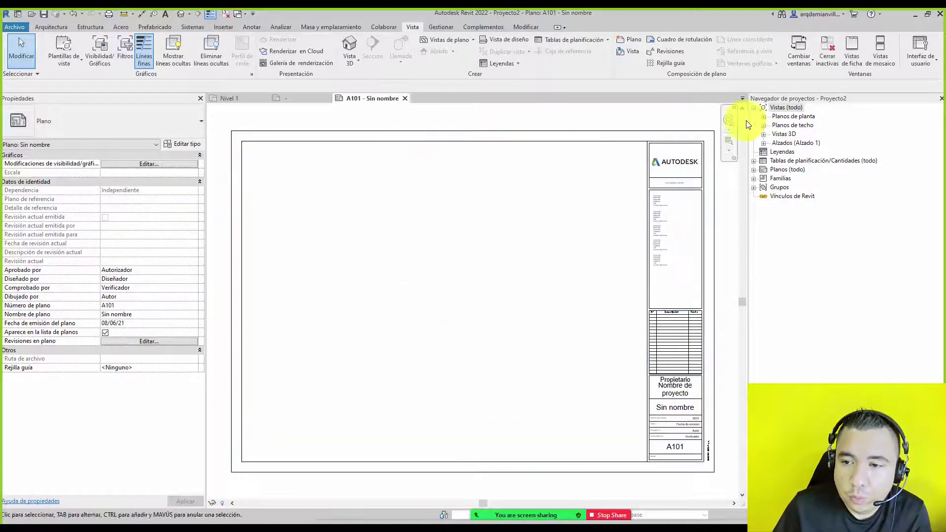
Step: Place the Nivel 1 floor plan viewport onto sheet A101
click(763, 117)
click(791, 125)
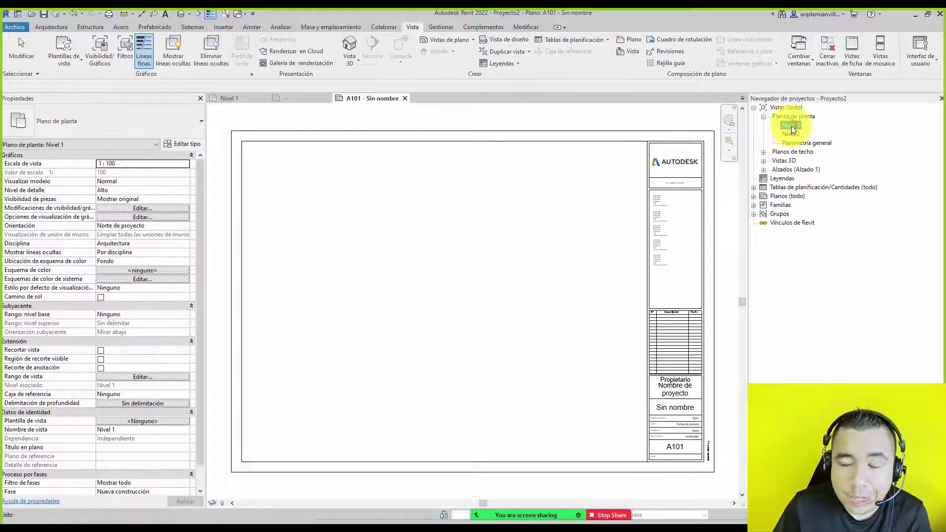
drag(792, 127, 339, 238)
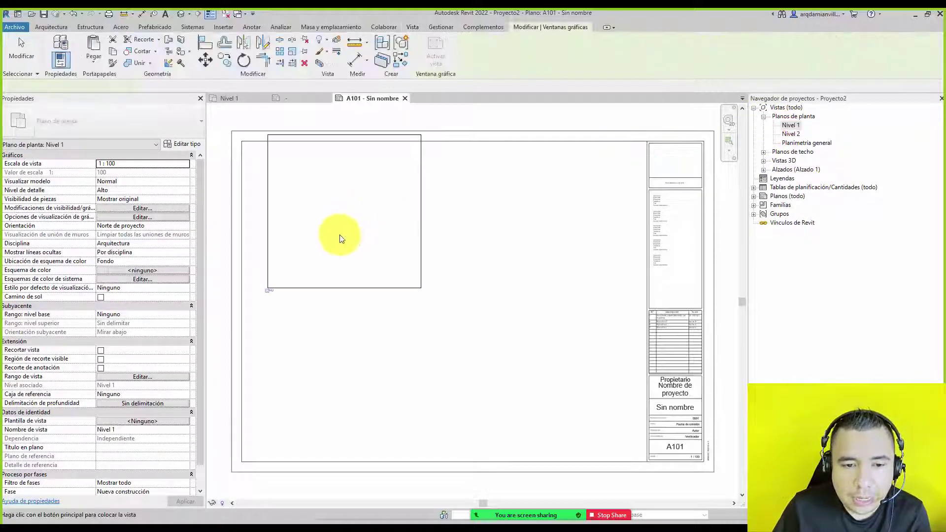
click(522, 253)
Step: Zoom into the title-block revision table to verify revisions 1–4, then zoom out to the whole sheet
scroll(320, 187, up, 3)
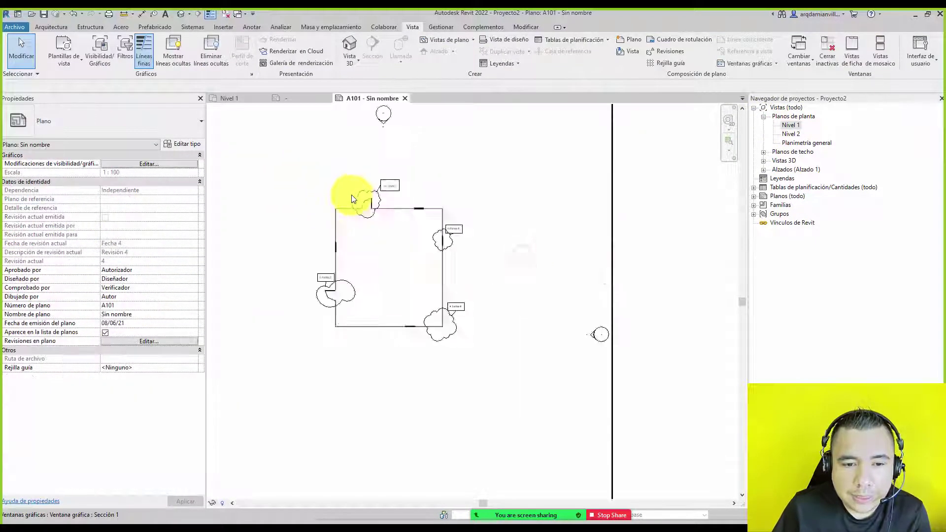
scroll(345, 192, up, 2)
scroll(418, 197, up, 2)
scroll(460, 262, down, 1)
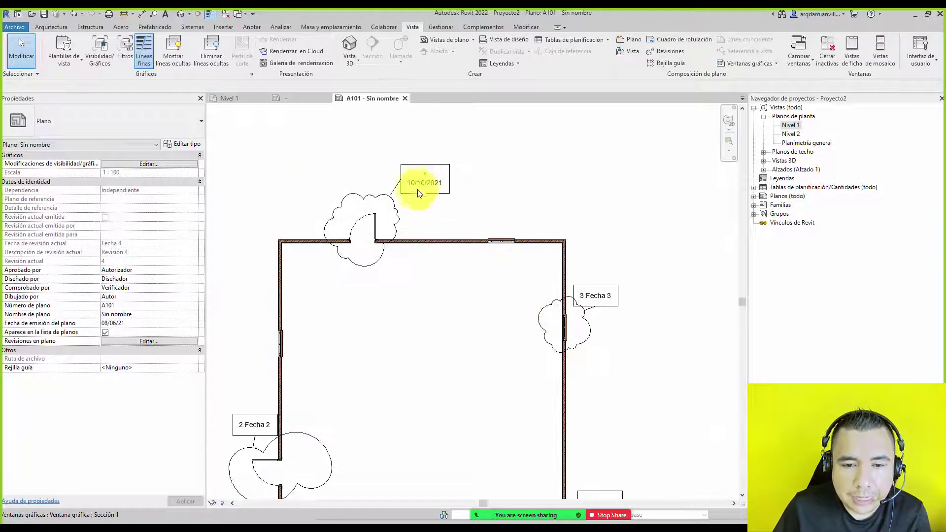
scroll(517, 194, down, 5)
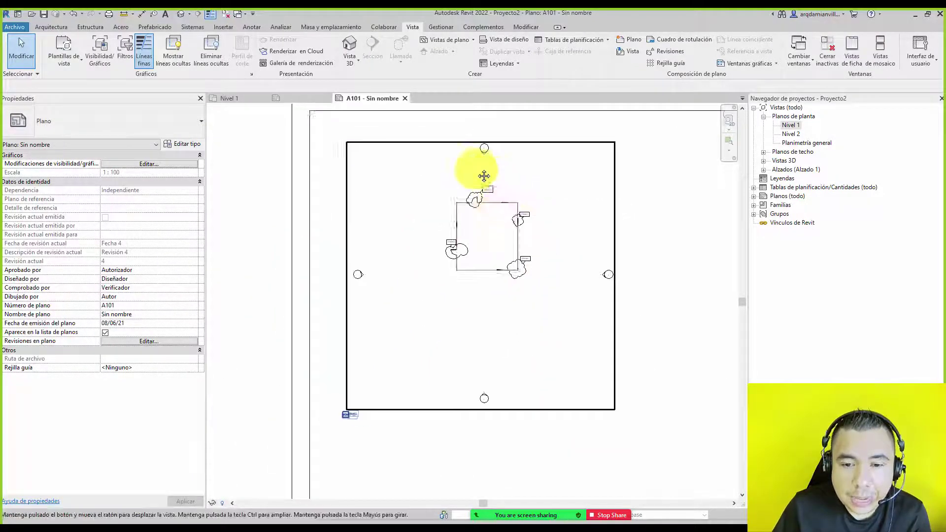
middle_drag(579, 185, 464, 158)
scroll(434, 188, down, 3)
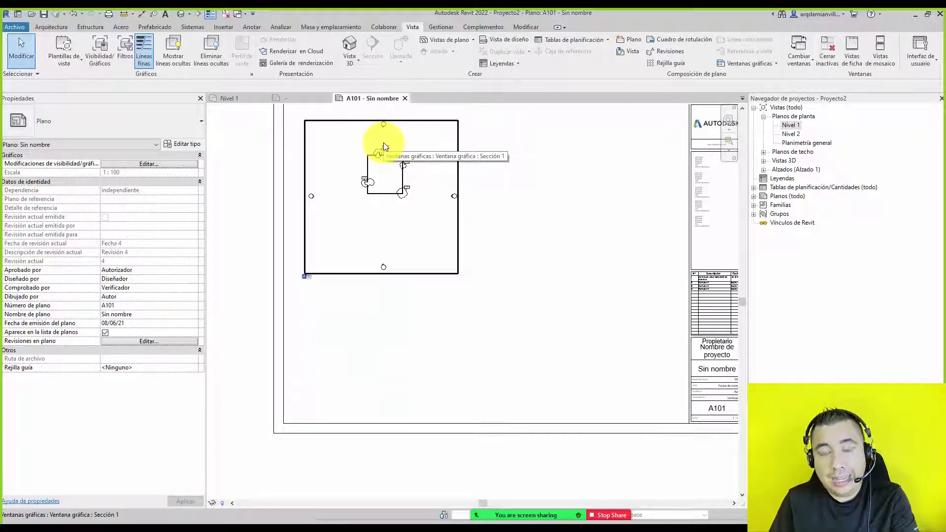
scroll(581, 217, up, 2)
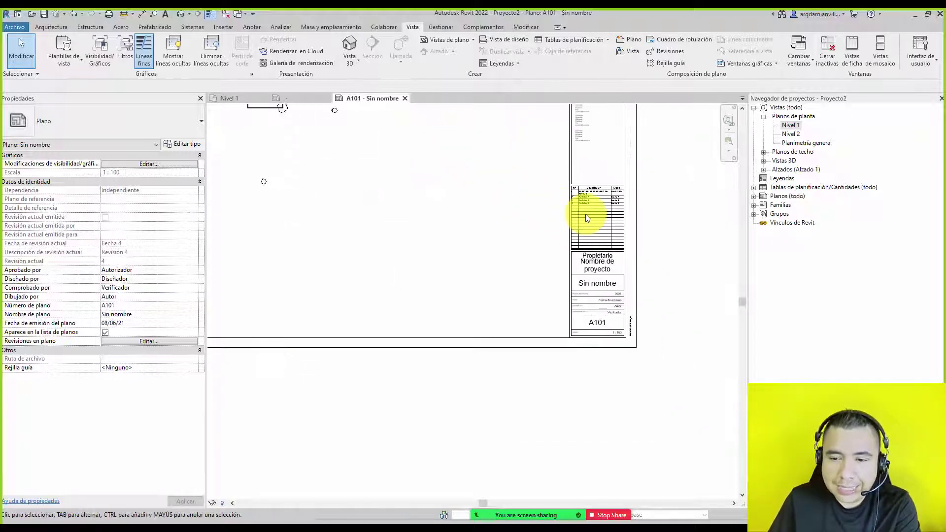
scroll(627, 185, up, 2)
scroll(644, 192, up, 2)
scroll(643, 192, up, 2)
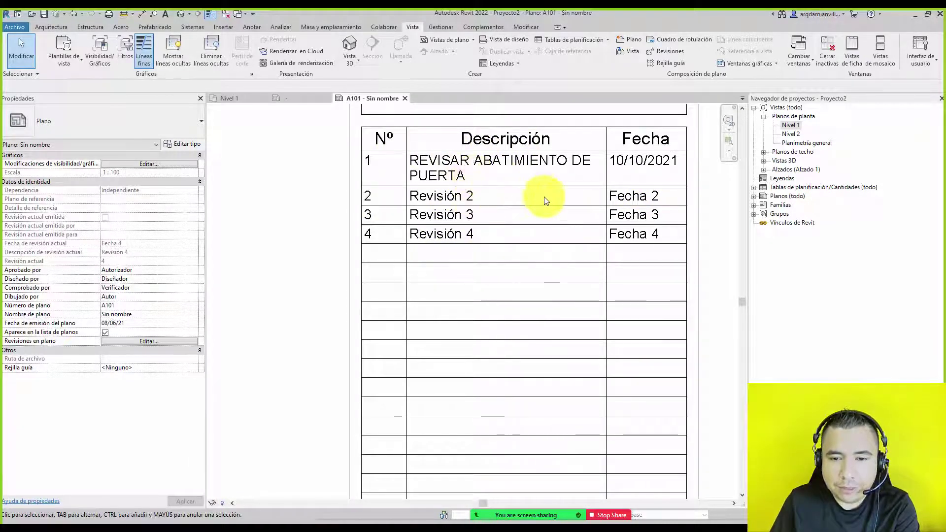
scroll(550, 190, down, 1)
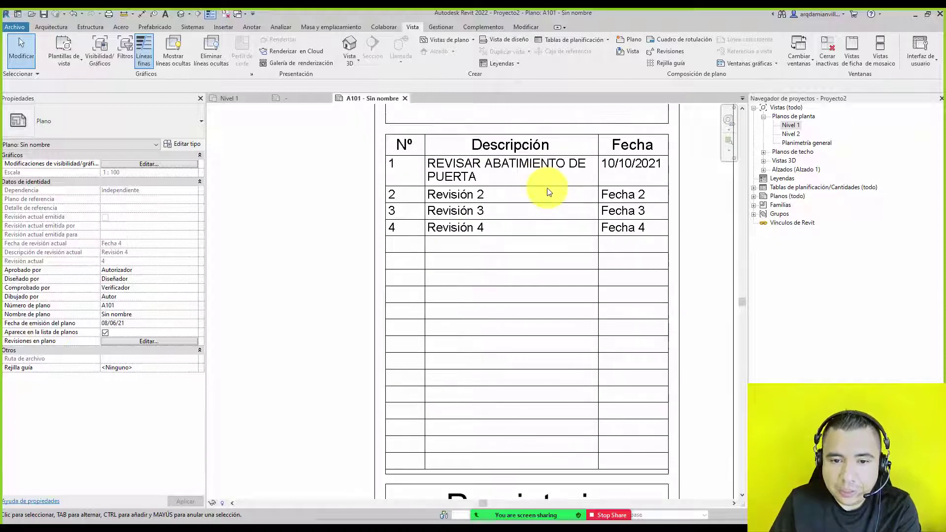
scroll(391, 148, down, 3)
scroll(427, 205, down, 2)
scroll(245, 185, up, 2)
scroll(253, 211, up, 2)
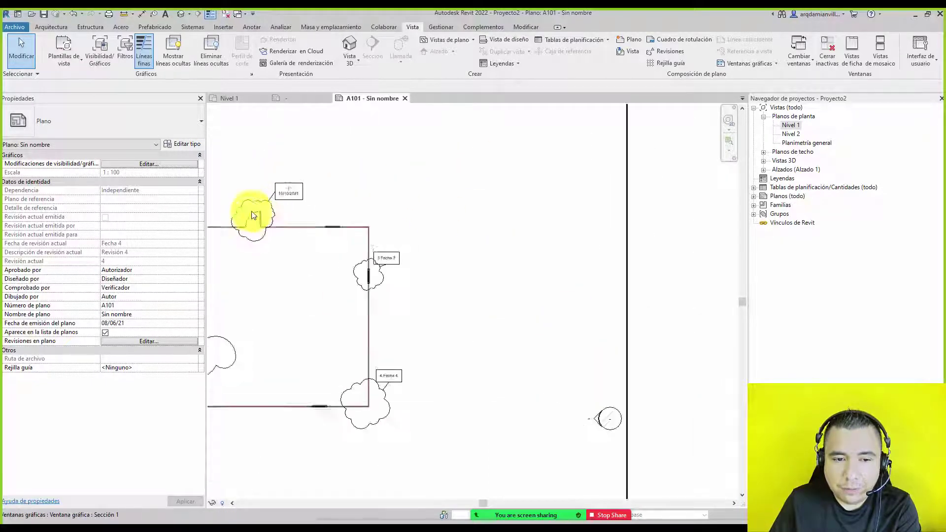
scroll(237, 205, up, 1)
scroll(284, 187, down, 2)
scroll(394, 222, down, 1)
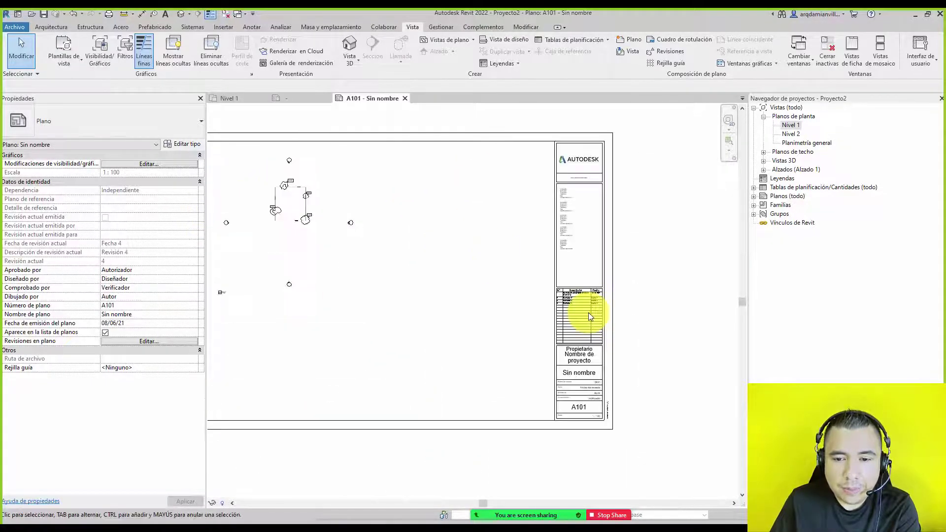
scroll(584, 312, up, 2)
scroll(558, 243, up, 1)
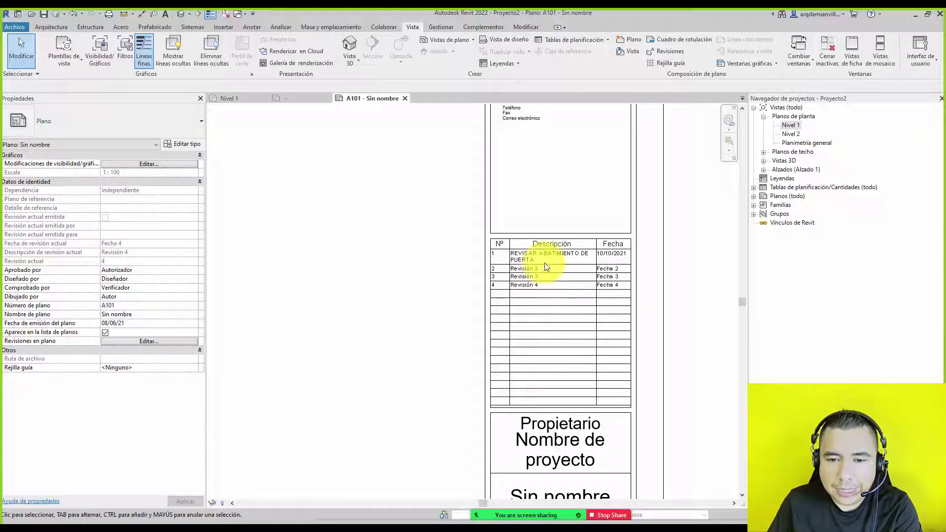
scroll(546, 260, down, 2)
scroll(552, 256, down, 2)
scroll(554, 253, down, 2)
scroll(513, 192, up, 2)
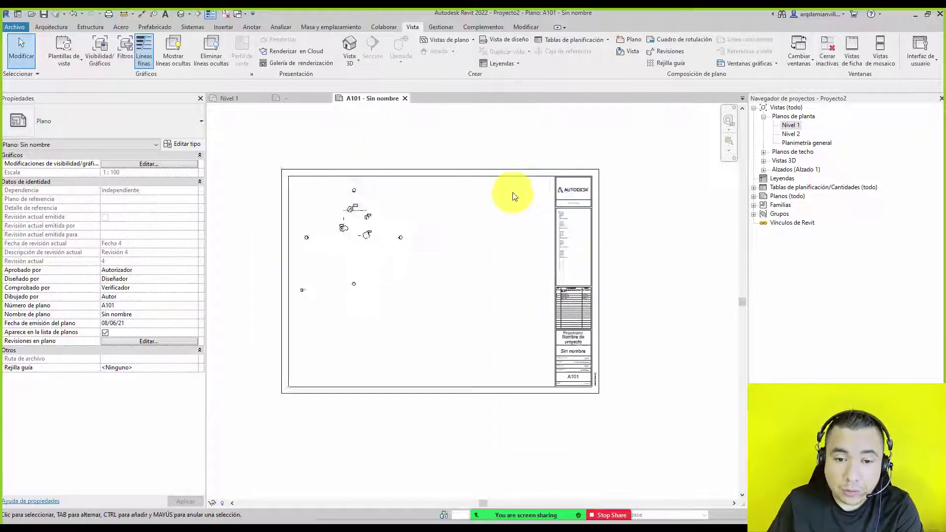
scroll(512, 192, up, 1)
Step: Select the A0 métrico title block on sheet A101 and open it with Editar familia
click(561, 206)
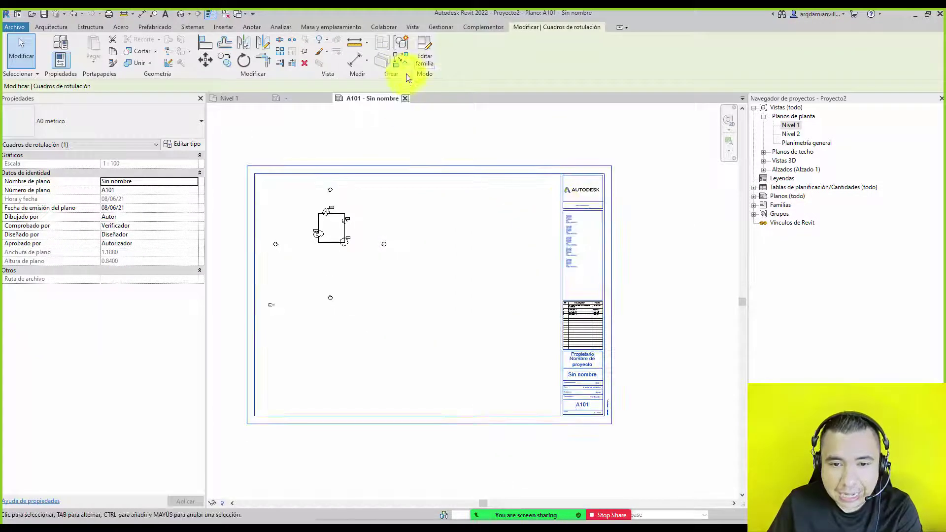
click(468, 243)
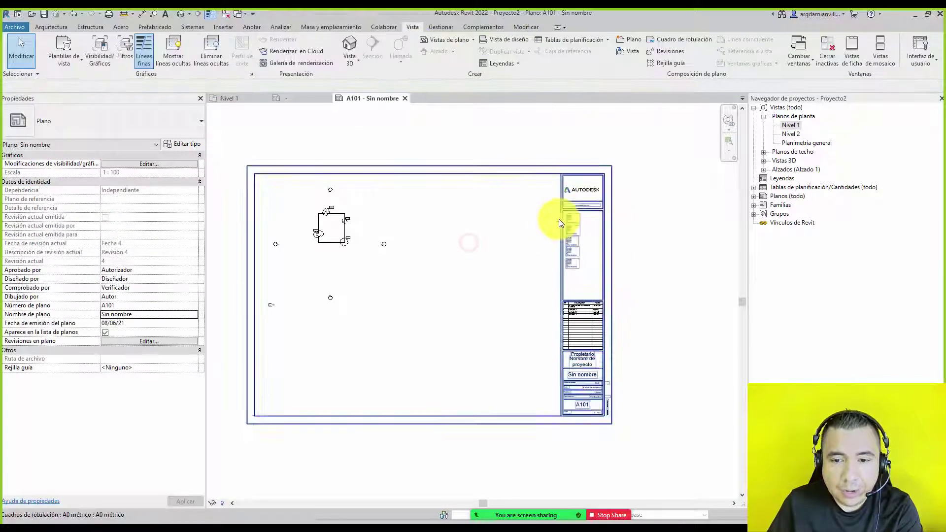
click(558, 218)
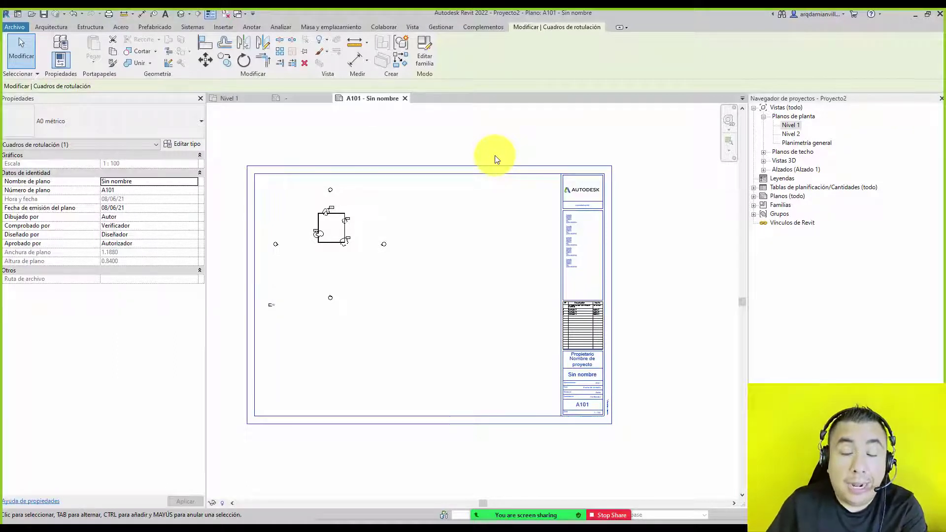
click(490, 145)
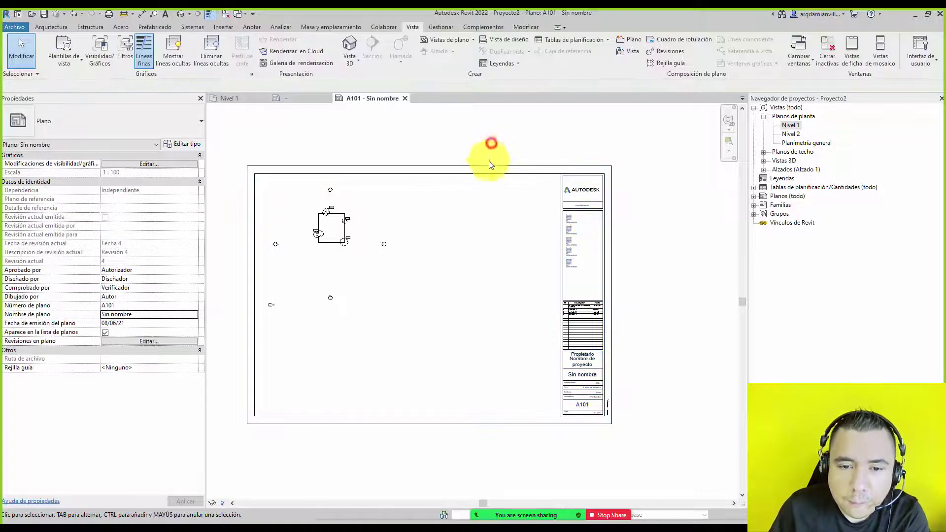
click(487, 169)
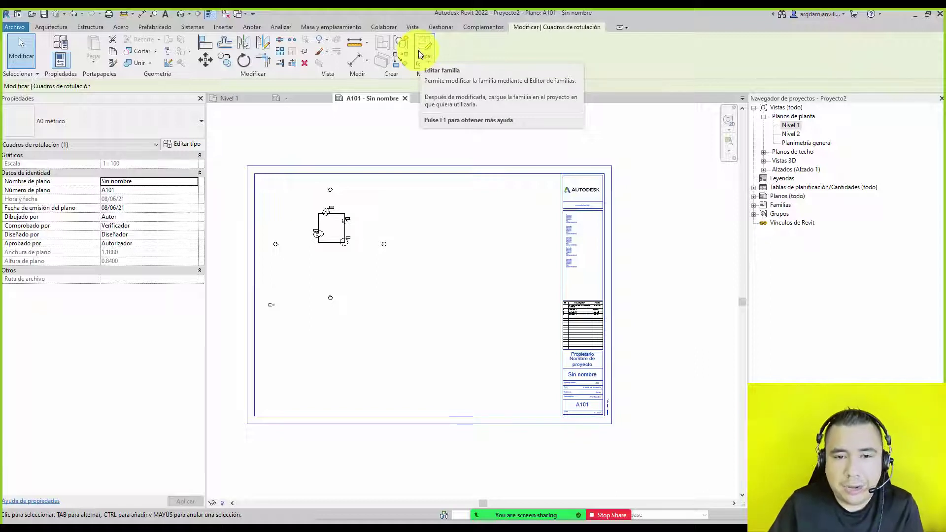
click(427, 52)
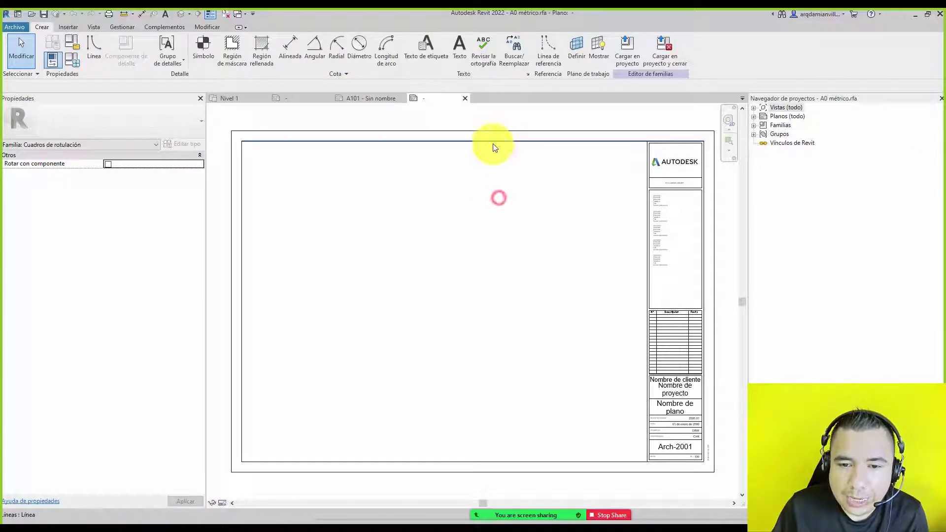
Step: Clear the stray border-line selections and locate the revision schedule in the title block
click(492, 142)
click(519, 173)
middle_drag(587, 188, 591, 163)
click(592, 157)
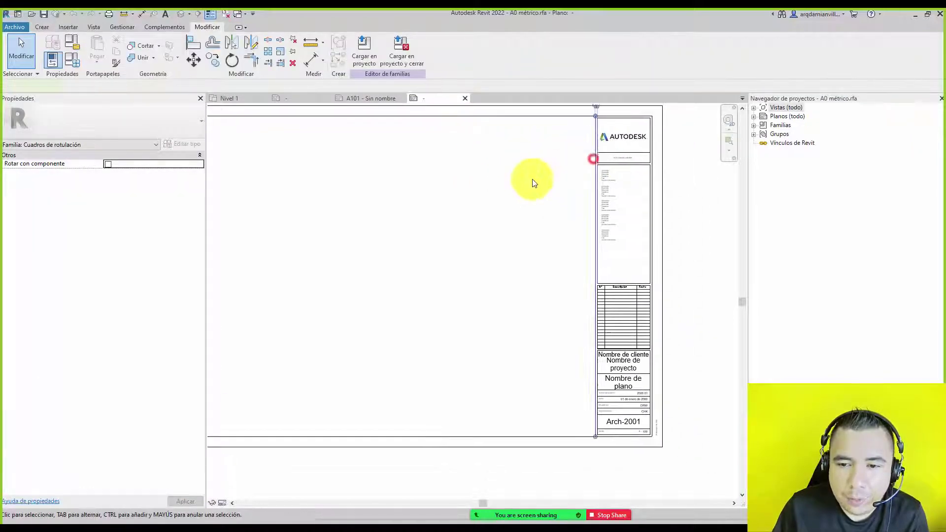
click(496, 190)
click(454, 437)
click(473, 327)
scroll(675, 327, up, 2)
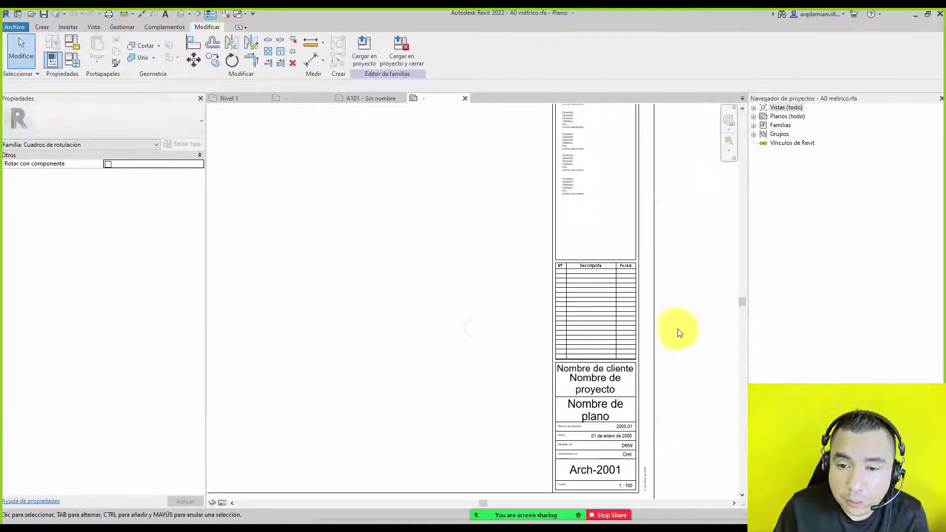
scroll(640, 305, up, 2)
click(604, 290)
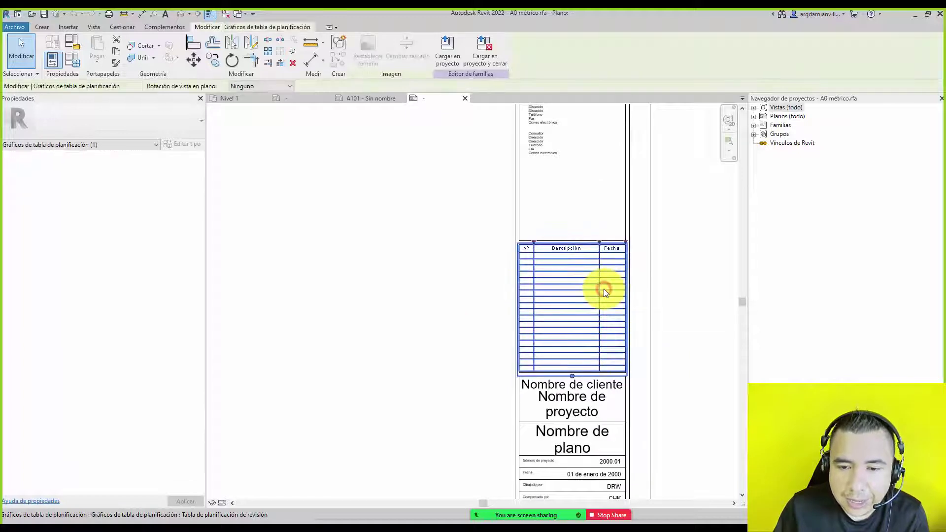
click(301, 179)
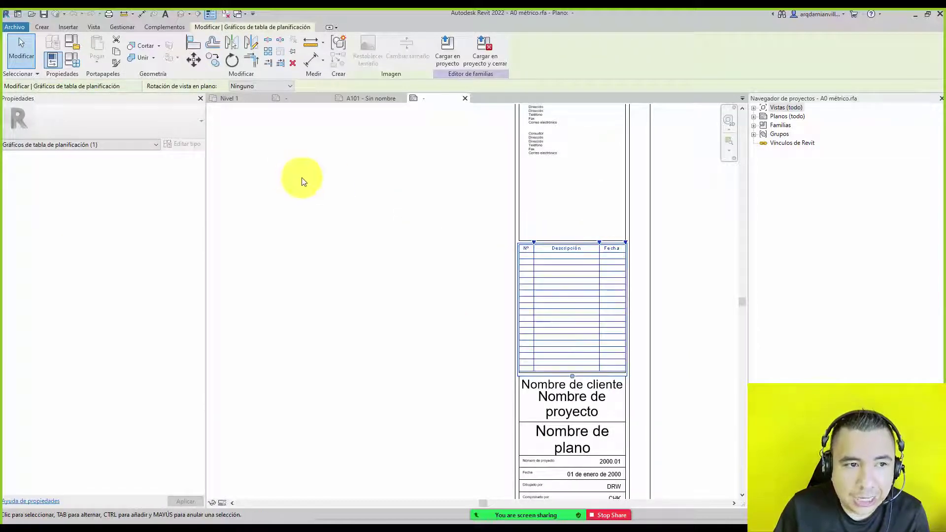
Step: Select the revision schedule view in the family's views and bring up its fields dialog
click(34, 27)
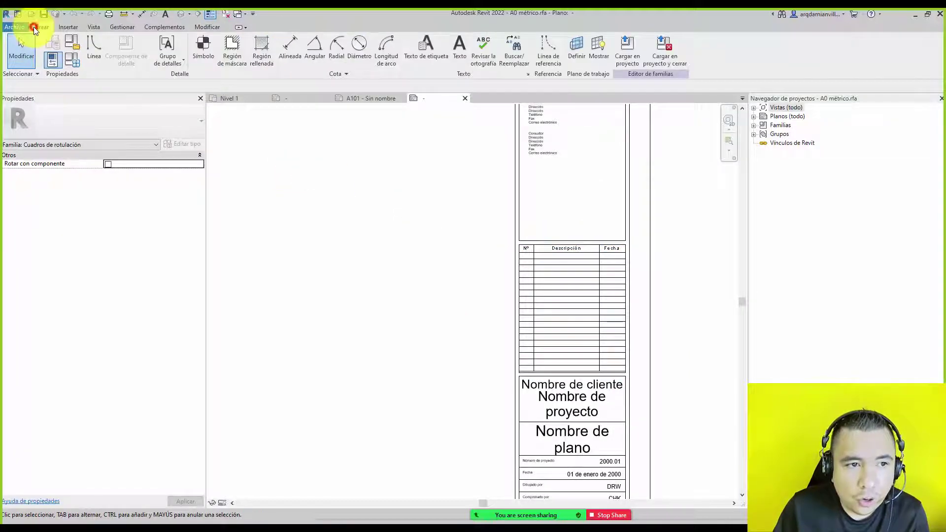
click(94, 27)
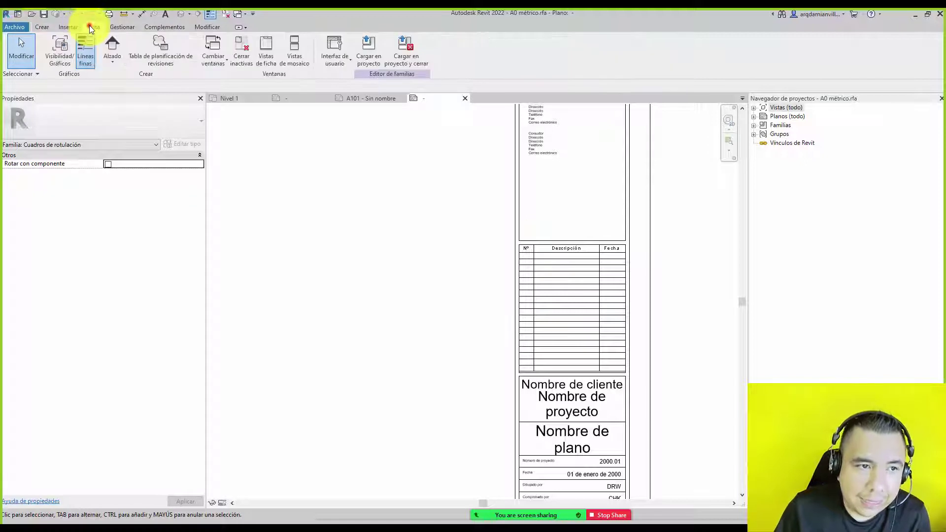
click(172, 57)
click(533, 264)
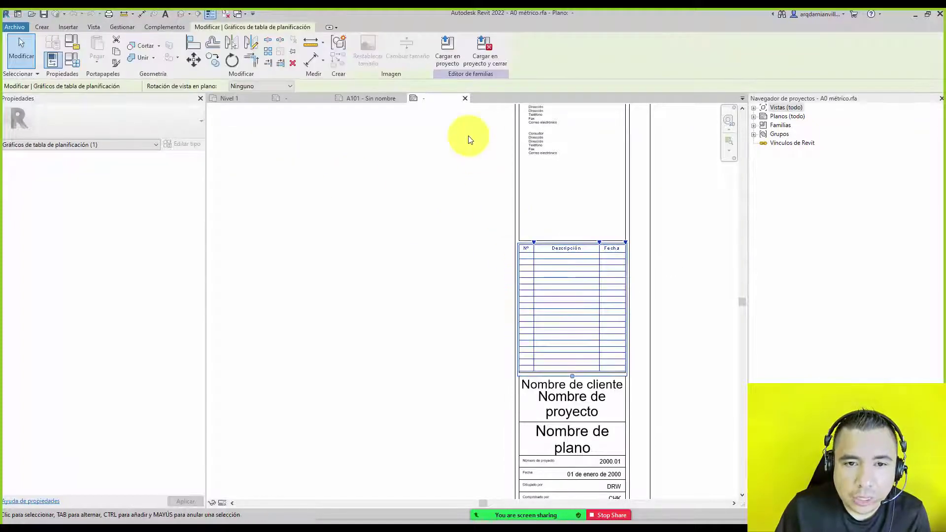
click(754, 108)
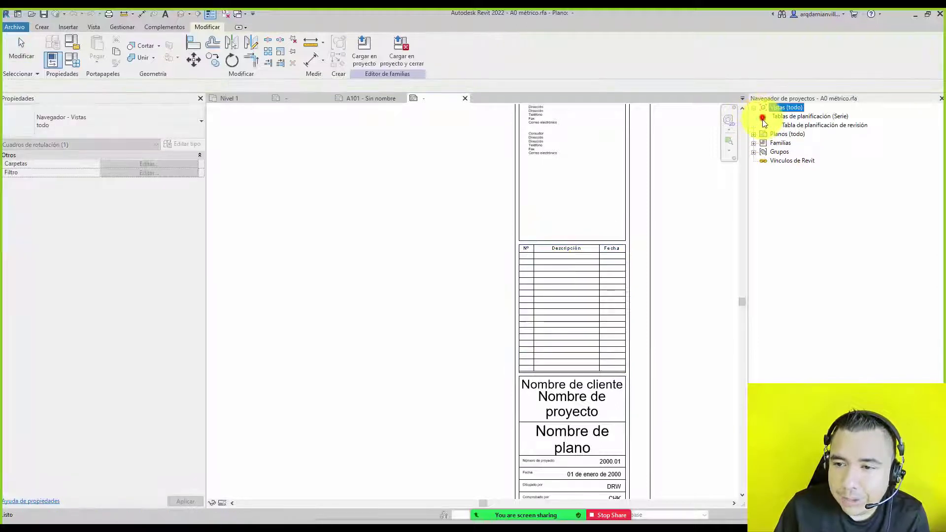
click(807, 126)
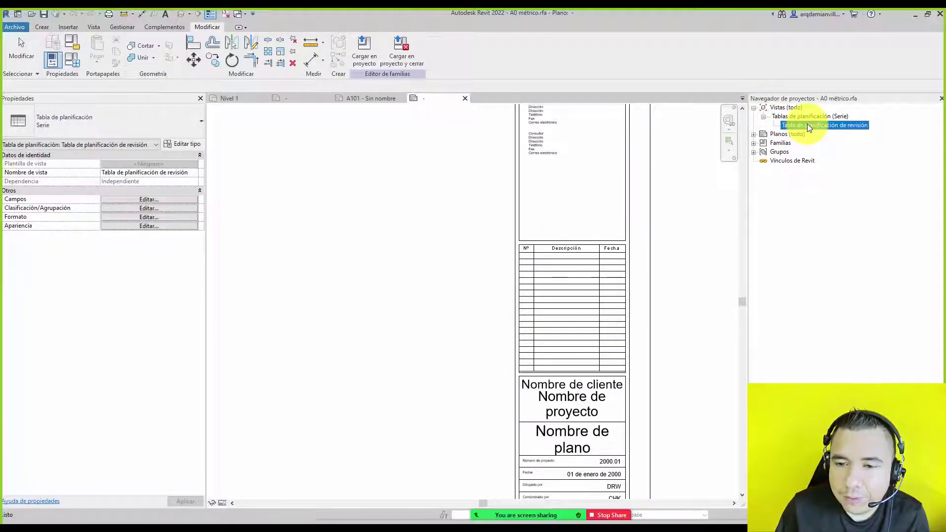
click(443, 237)
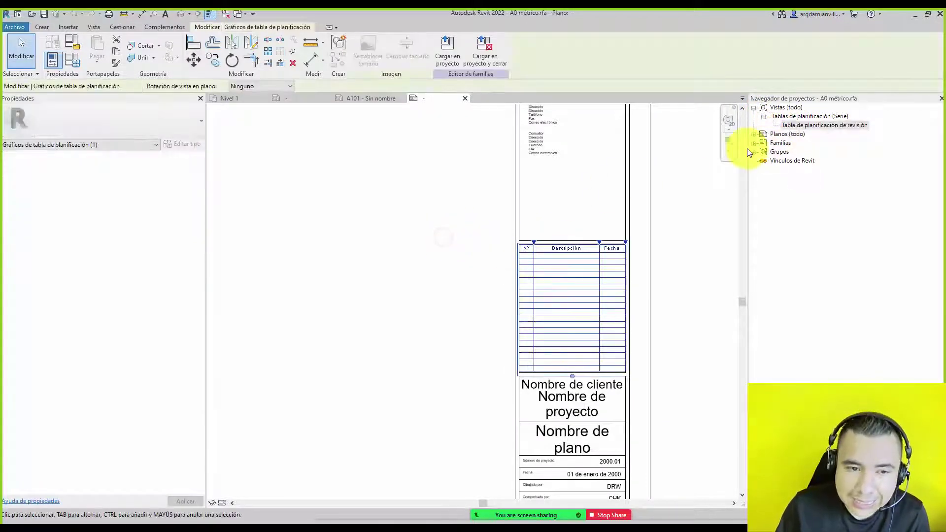
click(798, 126)
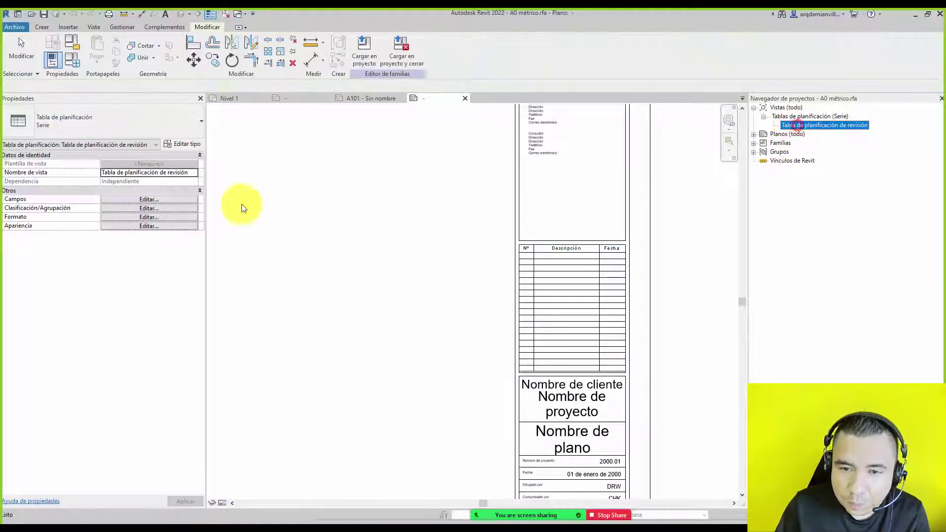
click(144, 200)
click(528, 214)
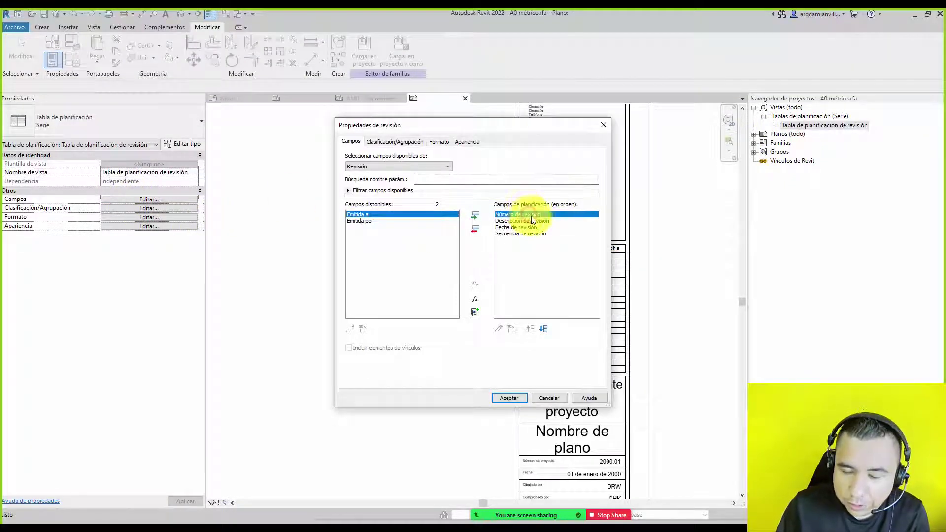
click(530, 224)
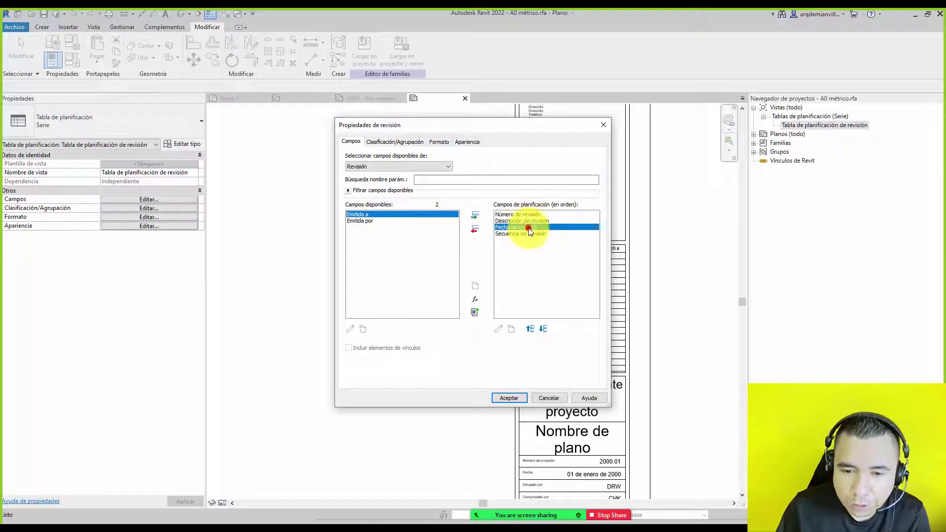
click(530, 234)
drag(515, 126, 392, 116)
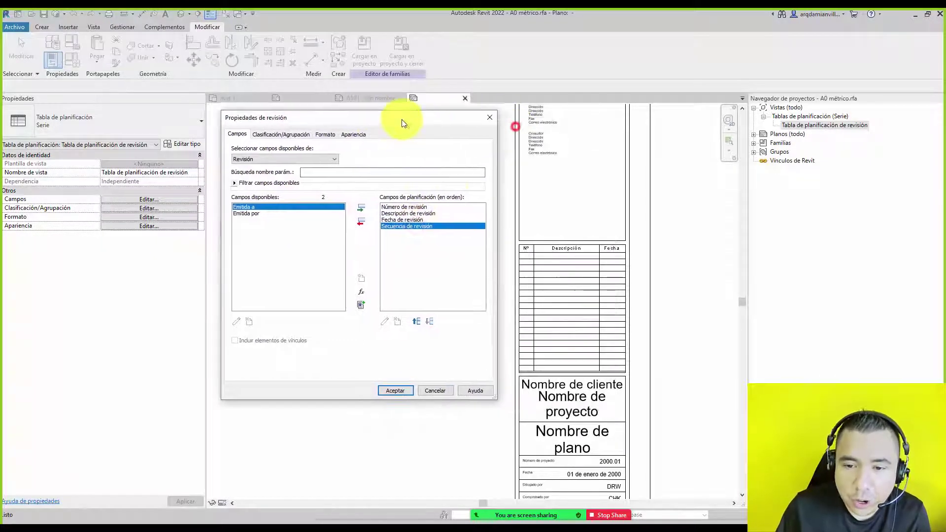
click(394, 388)
click(585, 259)
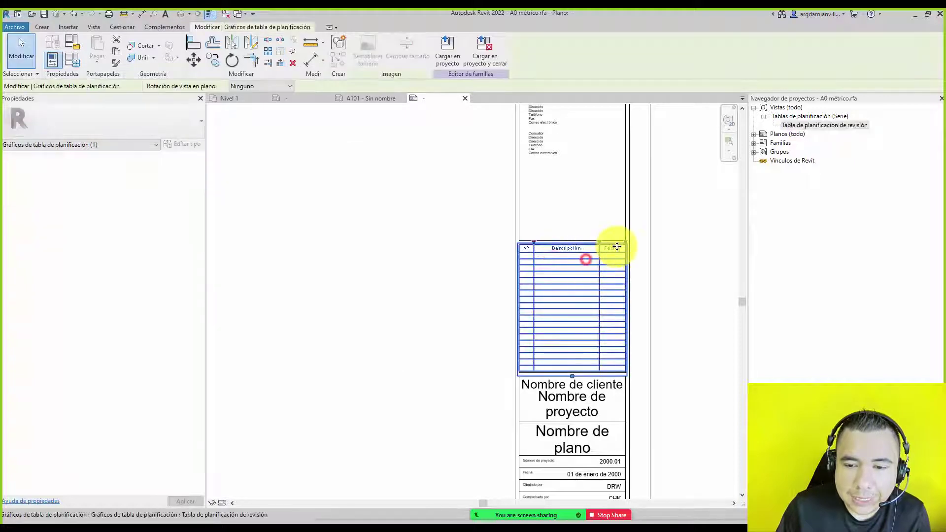
scroll(617, 246, up, 2)
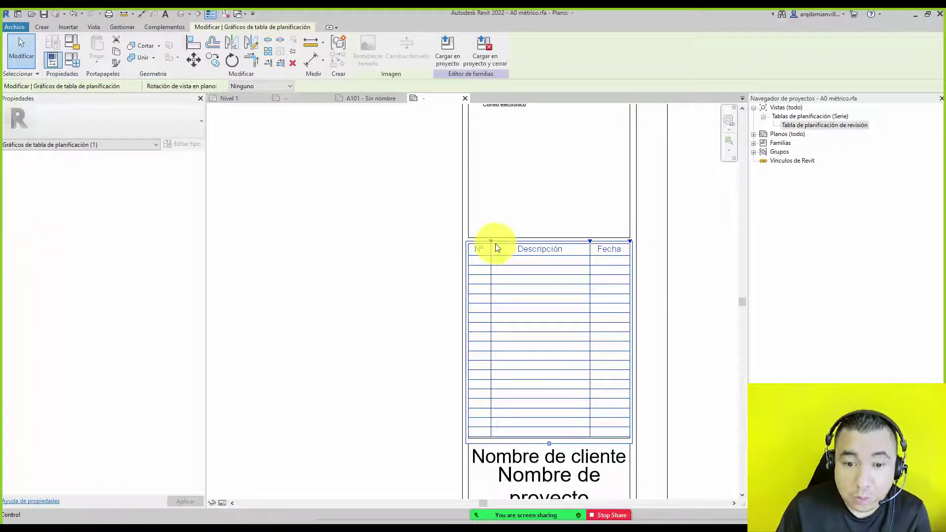
drag(491, 244, 302, 241)
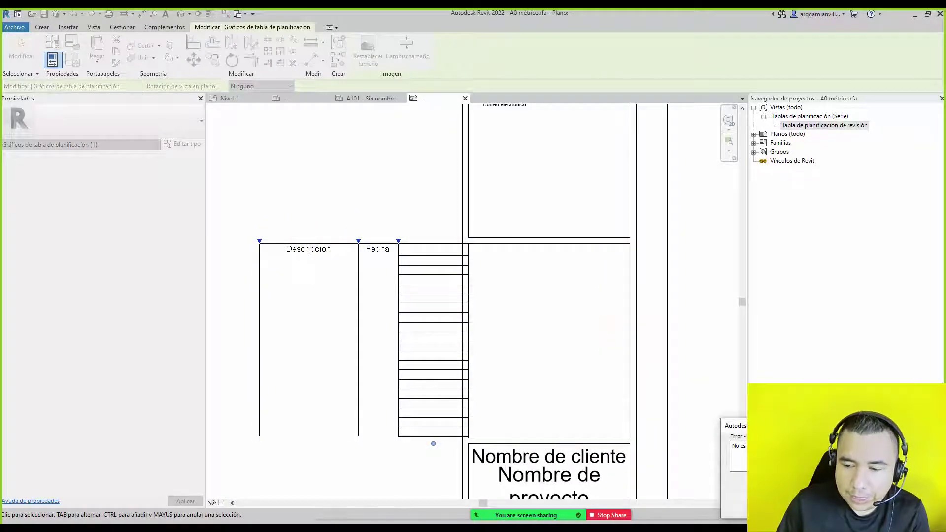
key(Escape)
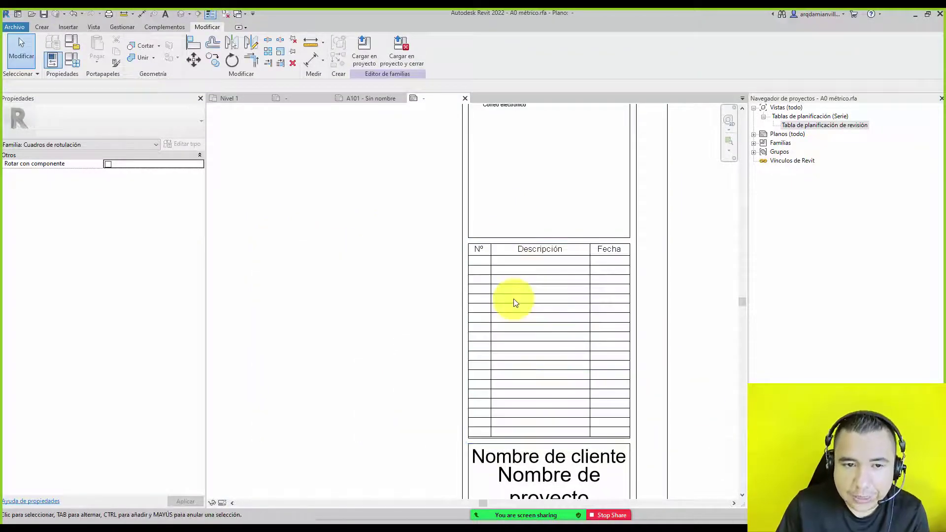
scroll(514, 302, down, 3)
scroll(517, 286, down, 2)
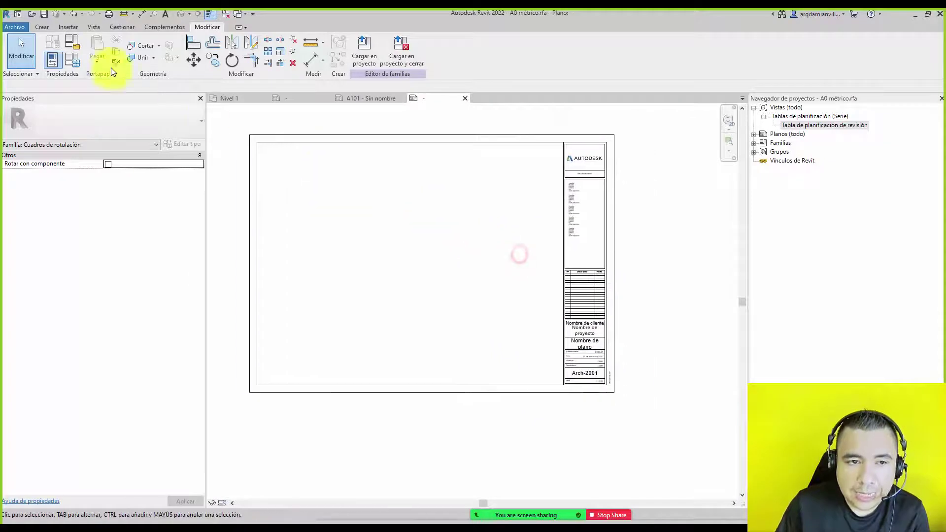
Step: Review the revision schedule's fields and close the dialog unchanged
click(93, 27)
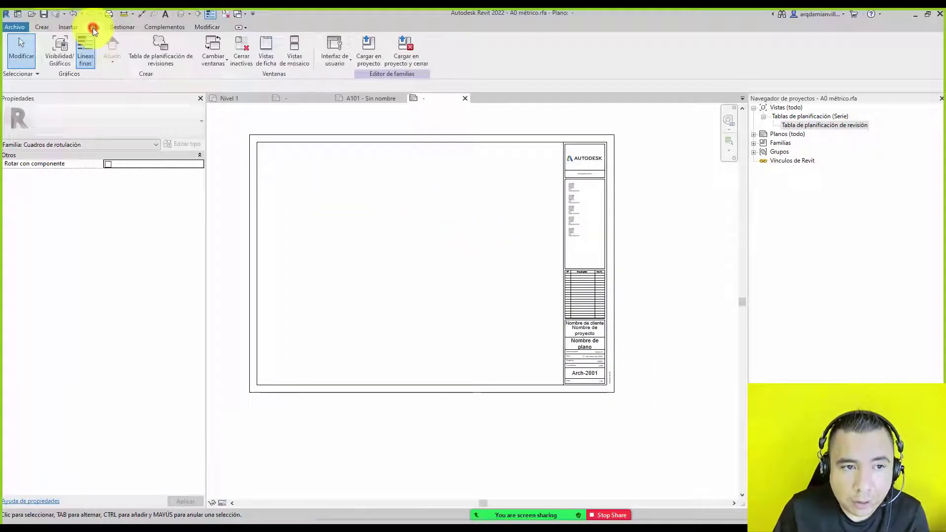
click(157, 64)
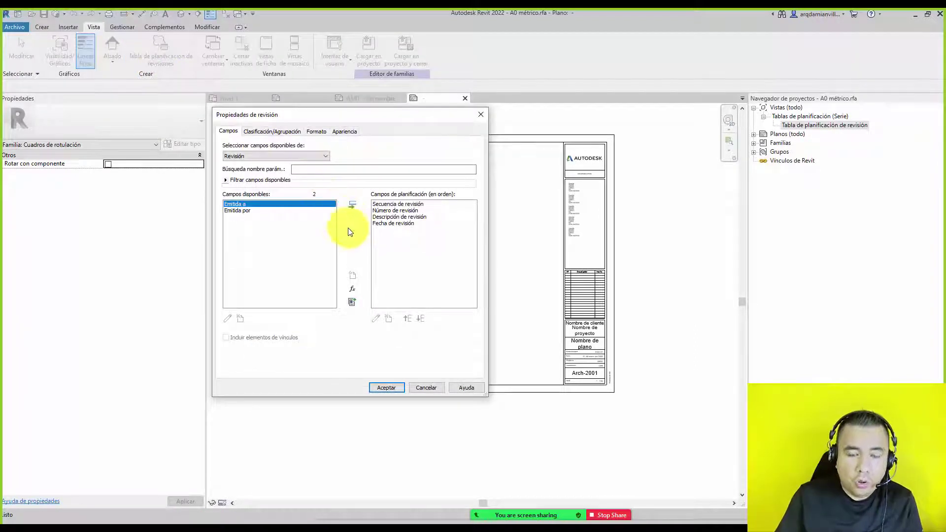
click(386, 391)
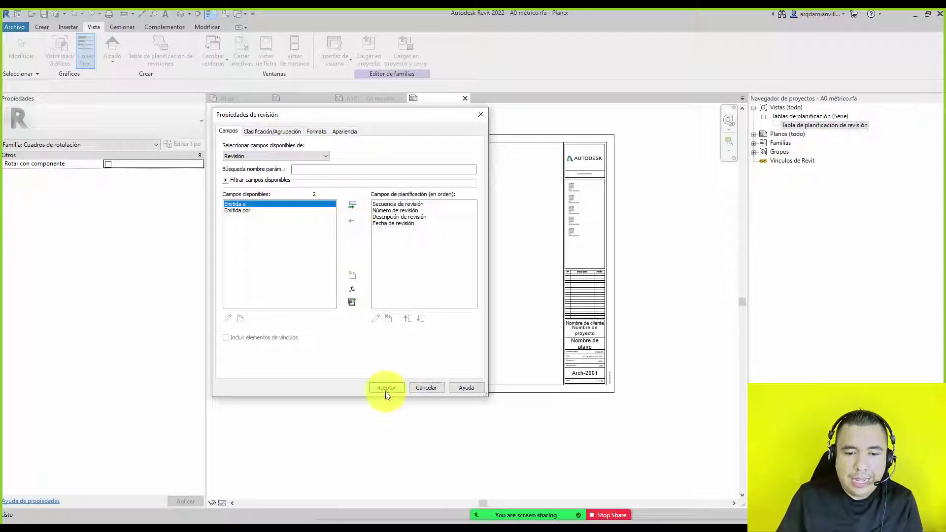
click(432, 387)
Step: Select the revision schedule graphic in the title block and delete it
click(586, 290)
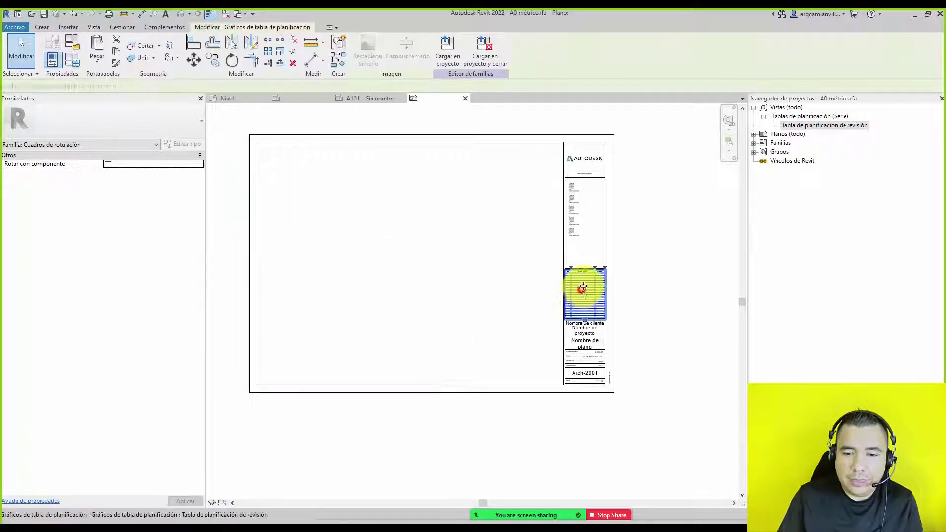
scroll(592, 283, up, 2)
scroll(592, 283, up, 2)
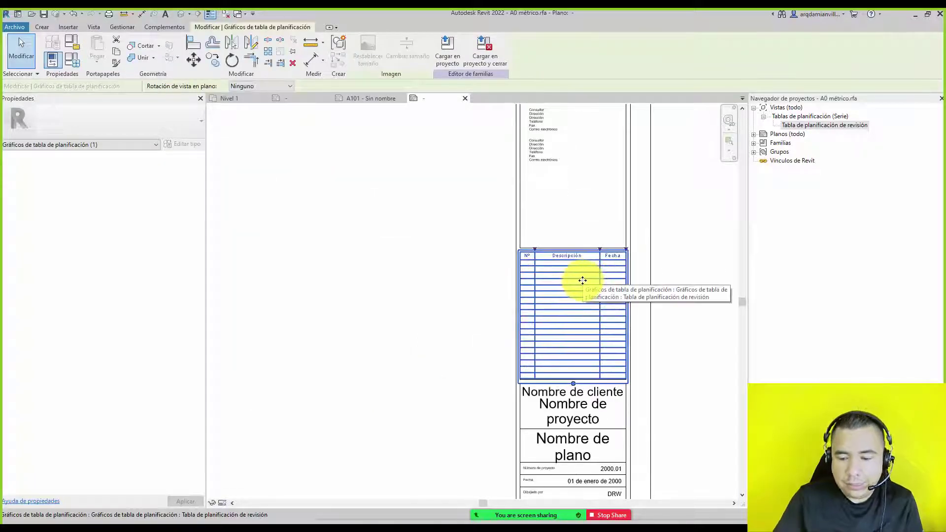
key(Delete)
Step: Delete the revision schedule view and reload the title block into Proyecto2, overwriting parameter values
right_click(831, 124)
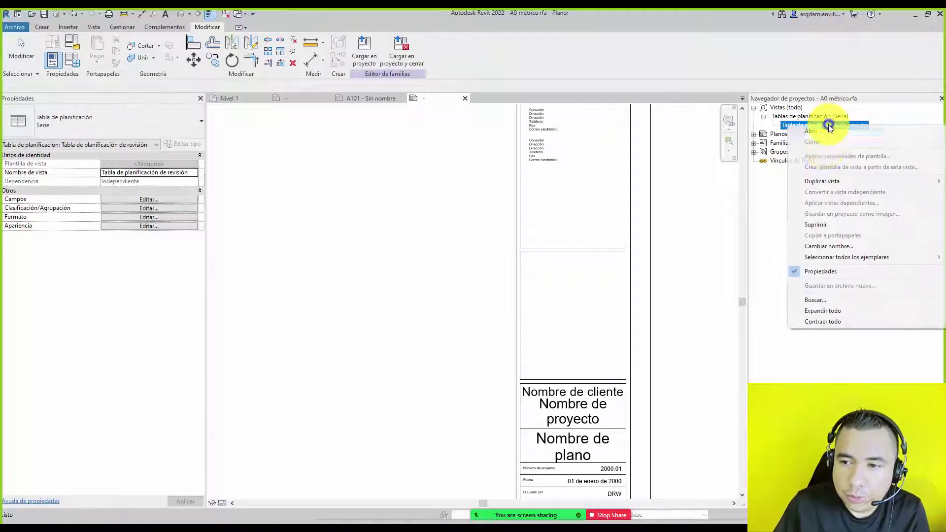
click(826, 224)
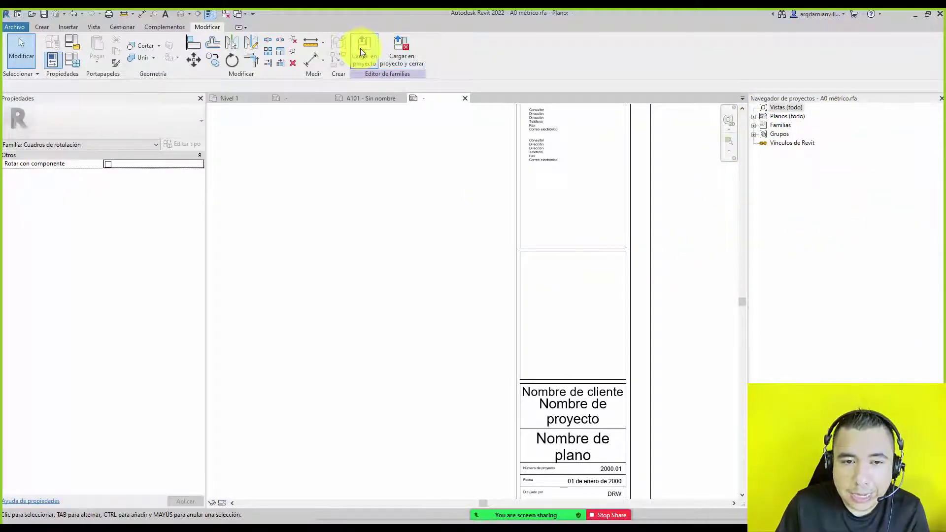
click(363, 49)
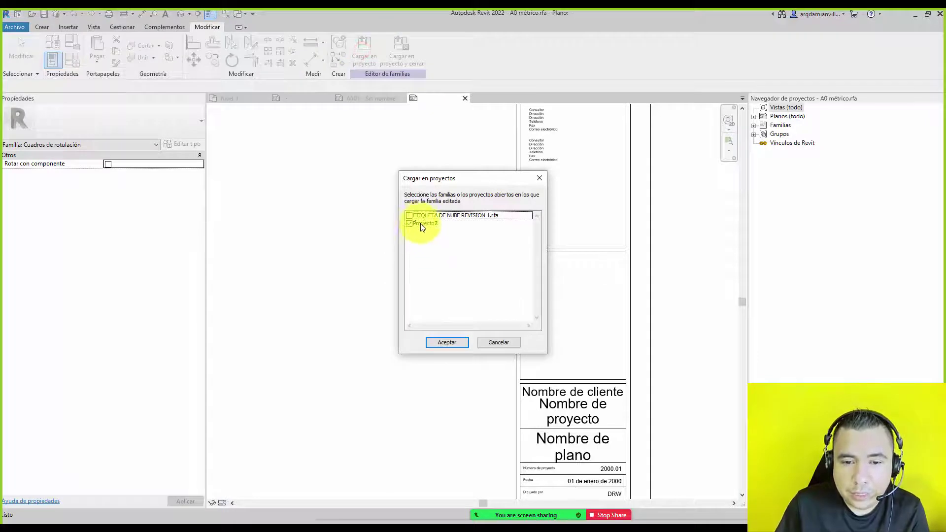
click(453, 344)
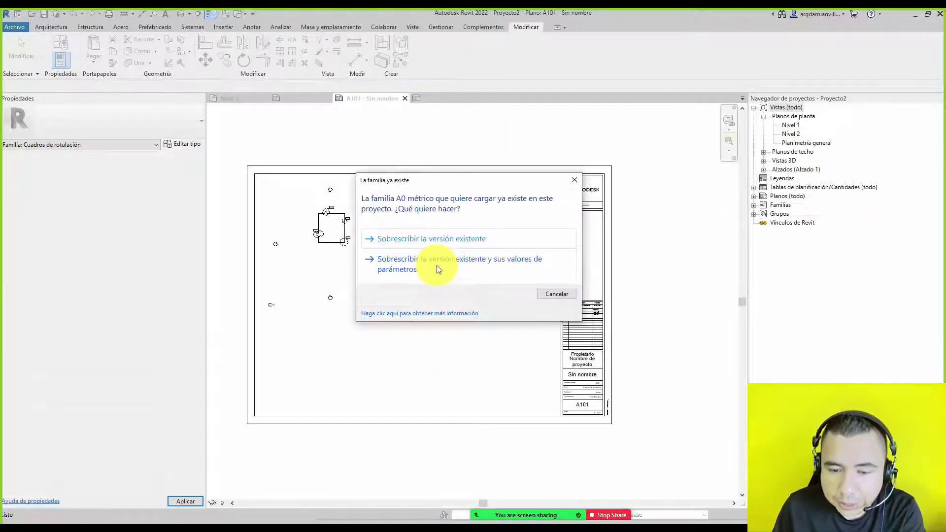
click(437, 268)
Step: Select the reloaded A0 title block on sheet A101
scroll(610, 338, up, 3)
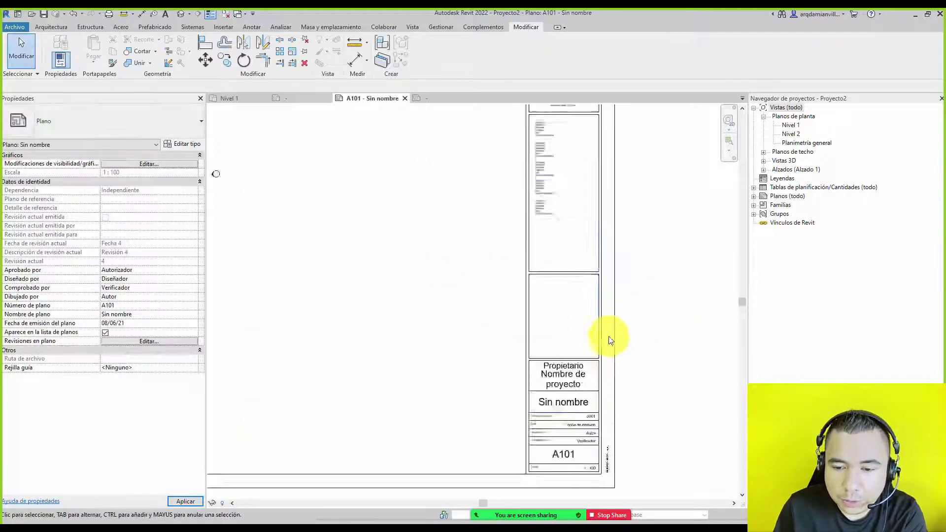
scroll(570, 291, up, 2)
scroll(566, 271, up, 1)
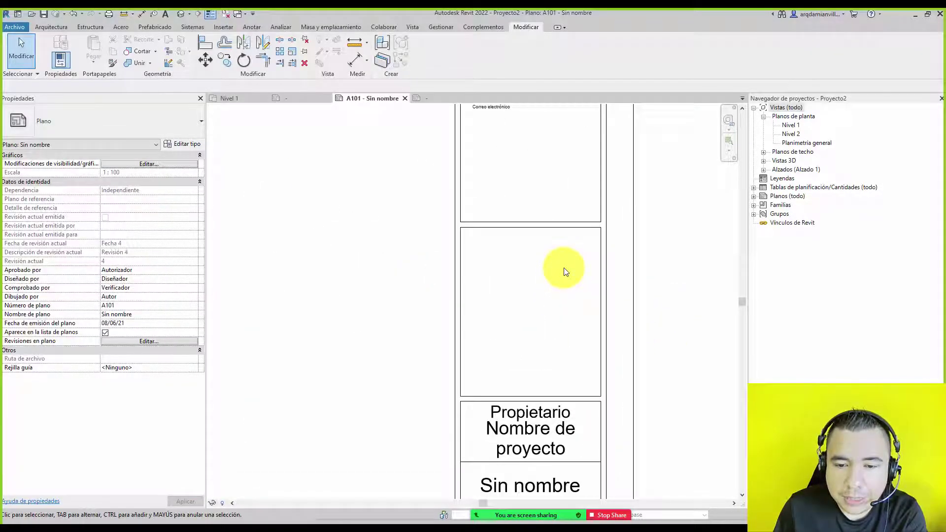
click(469, 221)
Step: Reopen the title block family and create a new revision schedule with the default fields
click(427, 54)
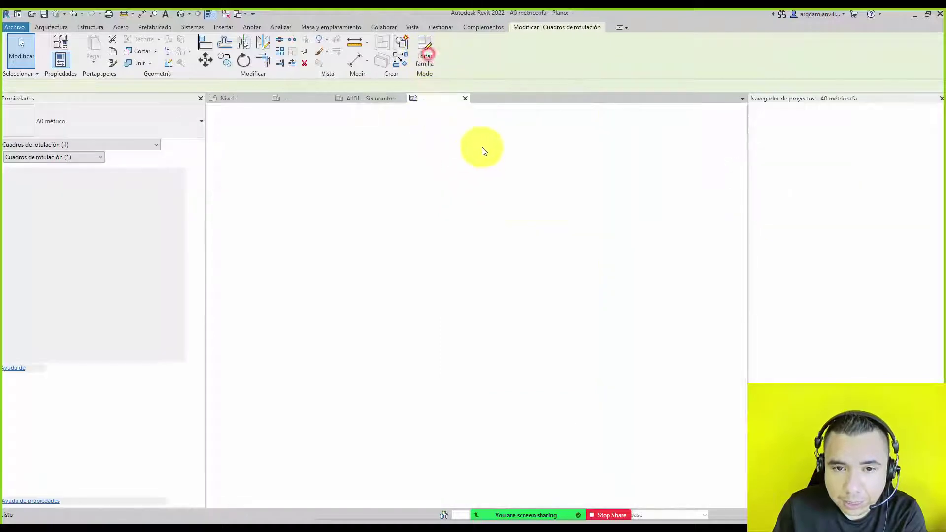
click(94, 27)
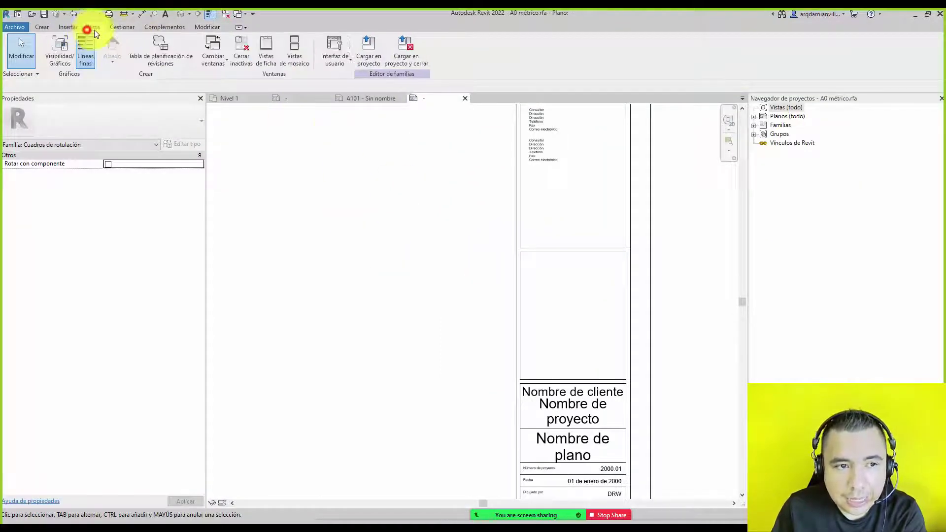
click(155, 48)
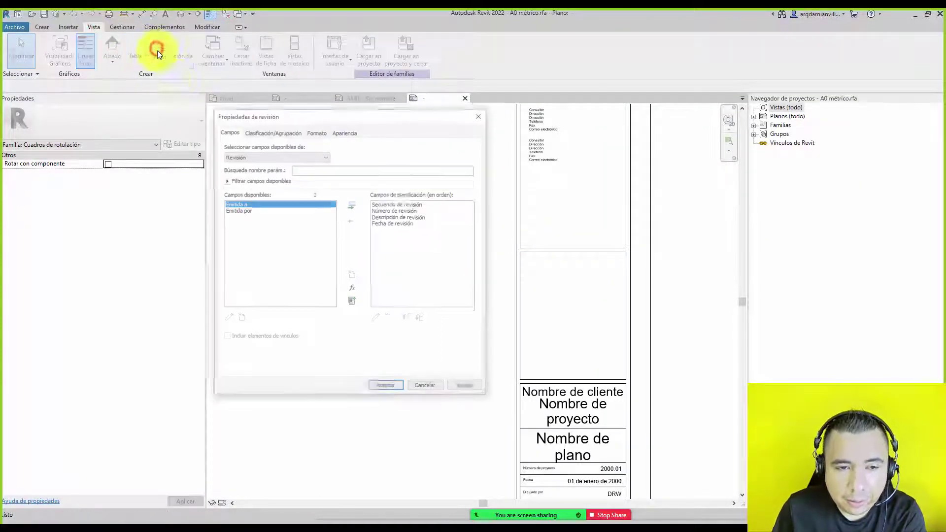
click(387, 388)
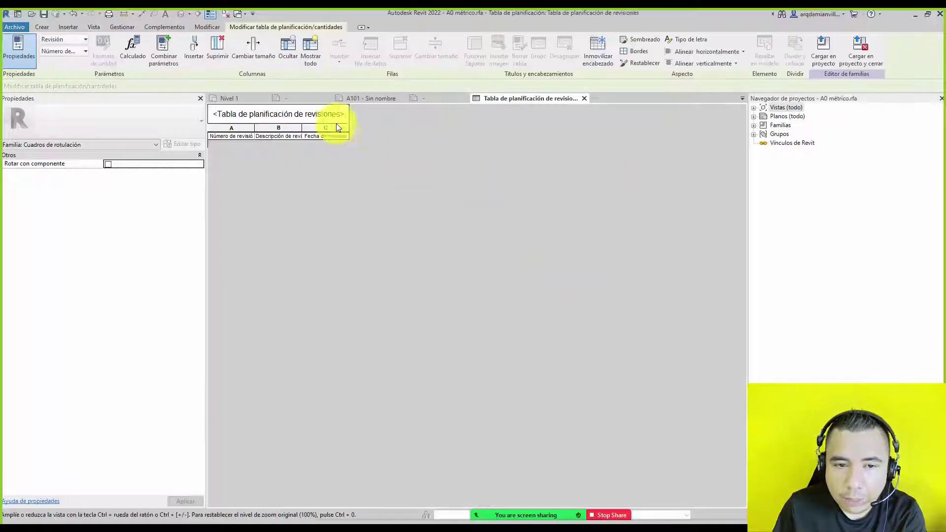
Step: Open the family sheet and place the revision schedule in the empty revision panel
click(754, 108)
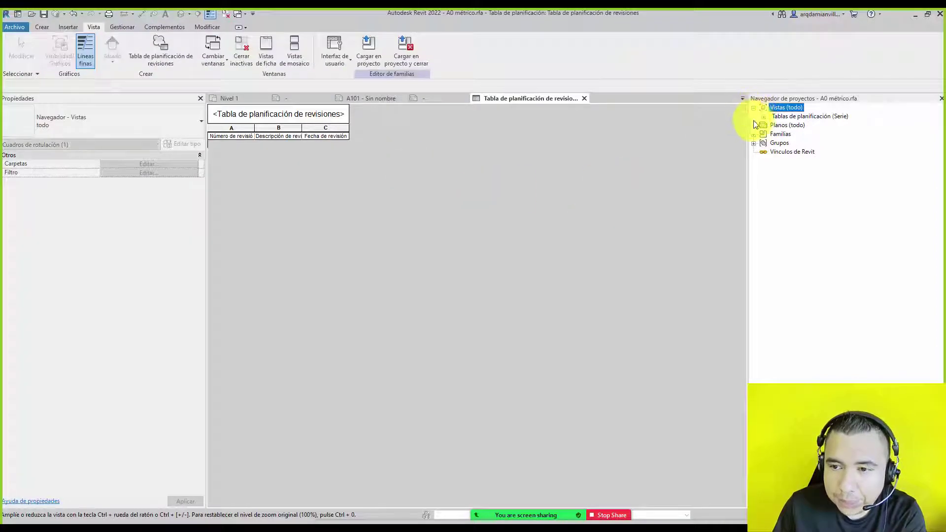
click(773, 116)
click(788, 125)
click(753, 134)
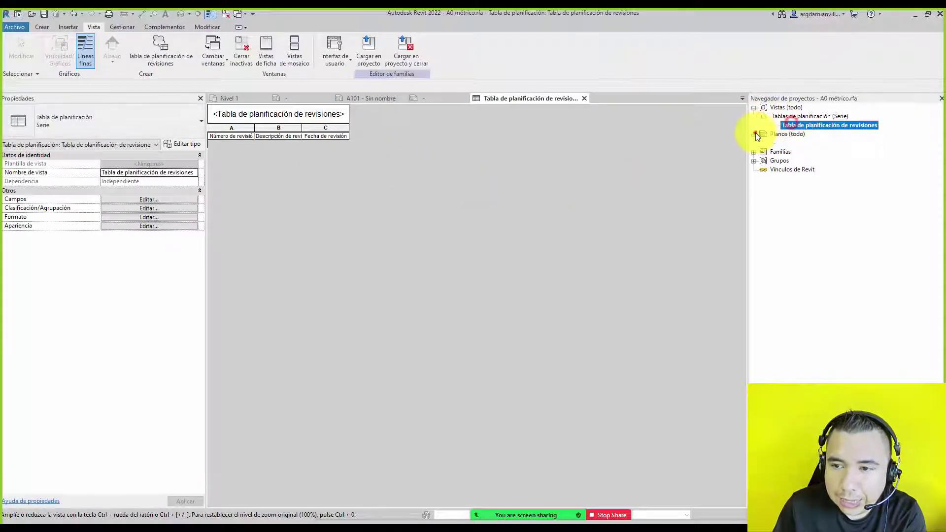
double_click(773, 143)
click(810, 125)
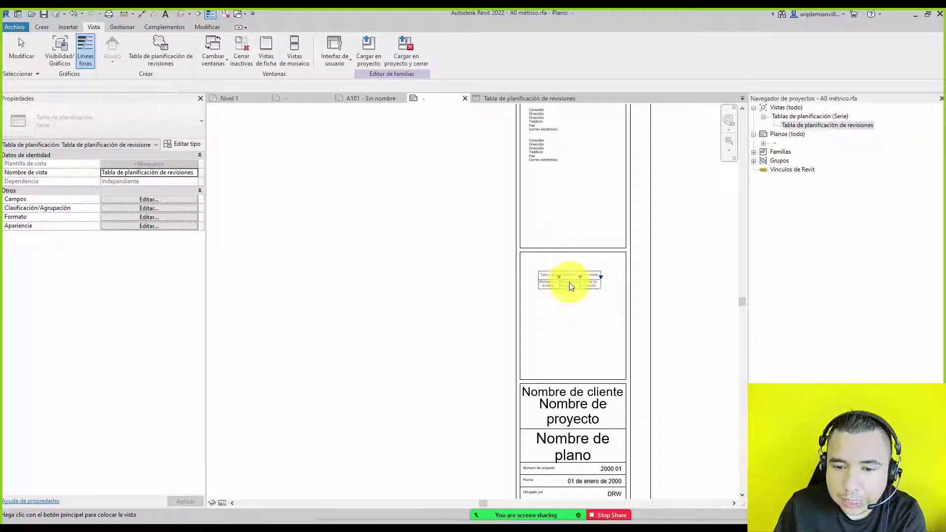
click(555, 267)
scroll(585, 260, up, 2)
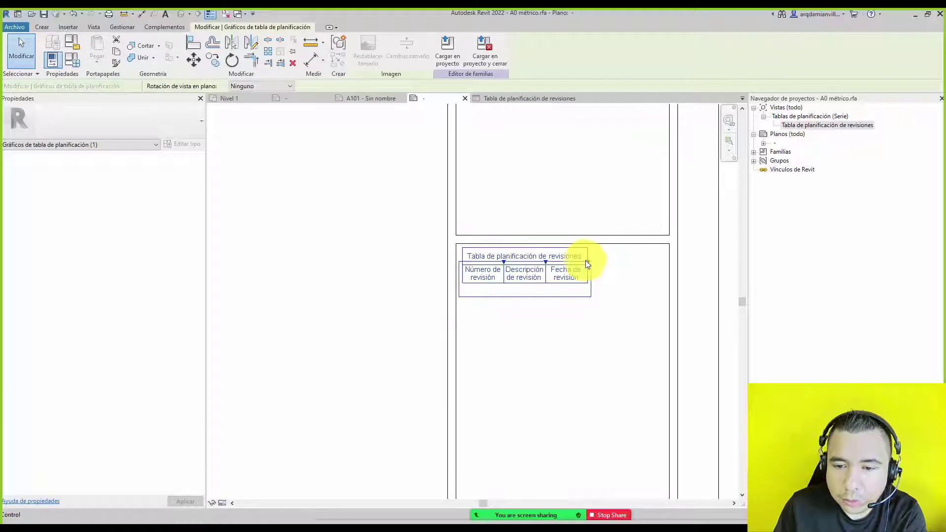
mouse_move(585, 260)
mouse_down()
mouse_move(664, 262)
mouse_move(484, 264)
mouse_move(501, 271)
mouse_up()
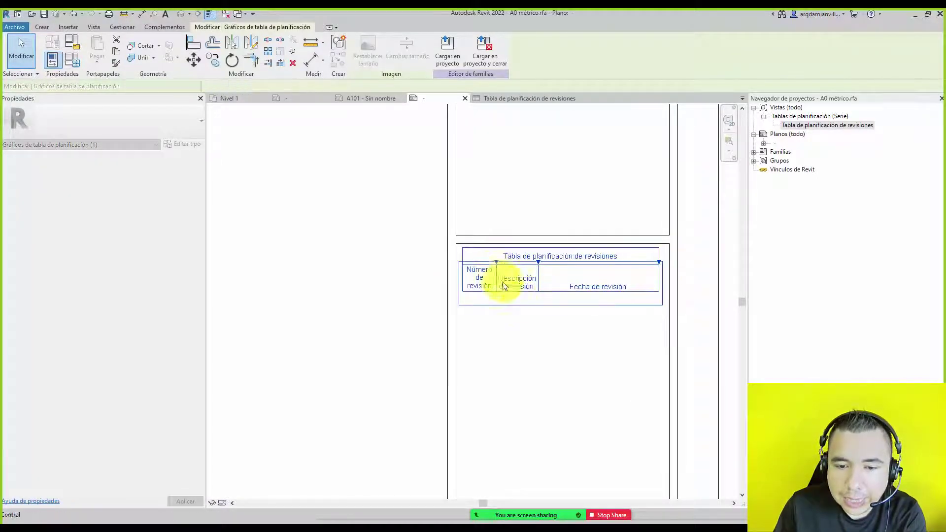
click(511, 317)
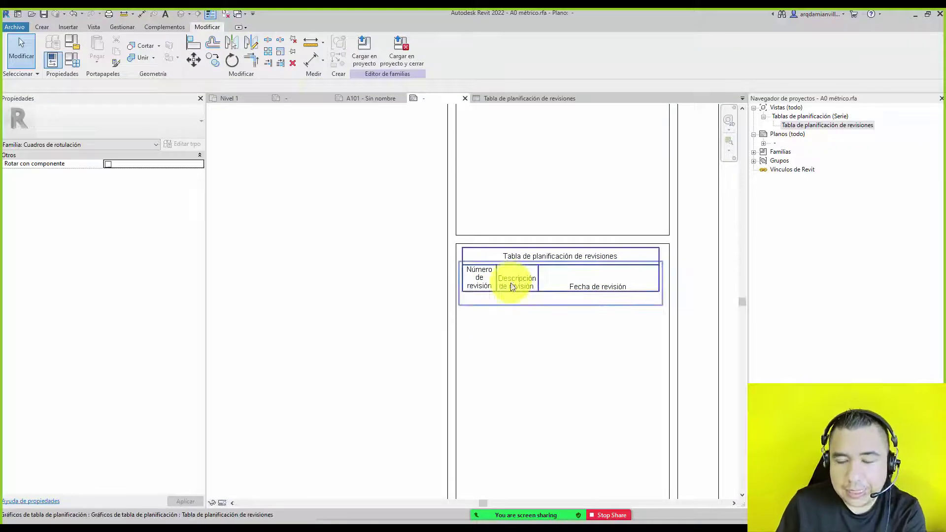
Step: Confirm the revision schedule is listed under the family's sheet
click(763, 143)
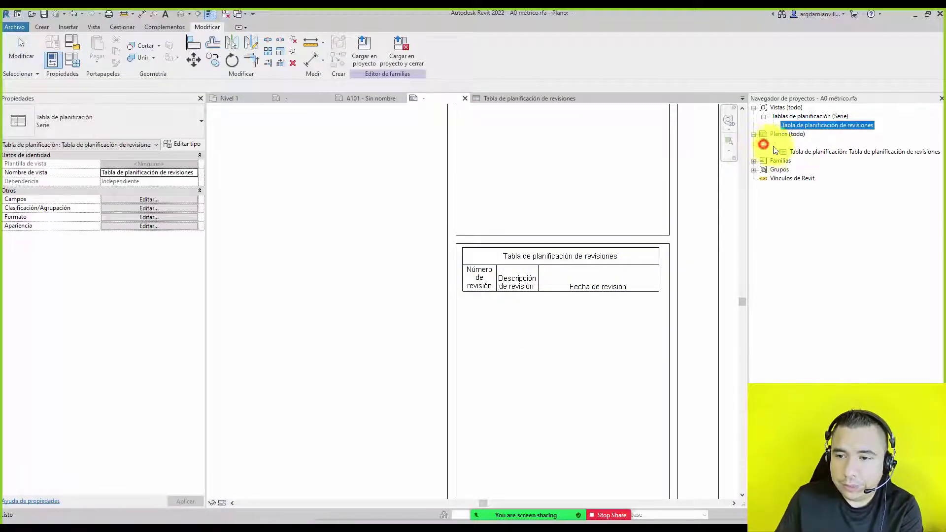
click(792, 151)
click(565, 322)
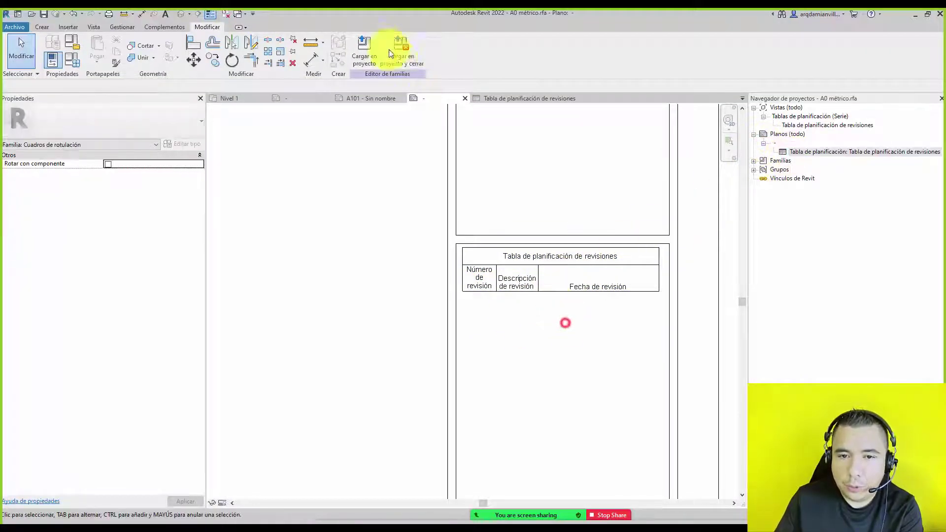
Step: Load the title block into Proyecto2, overwriting the existing version and its parameter values
click(367, 51)
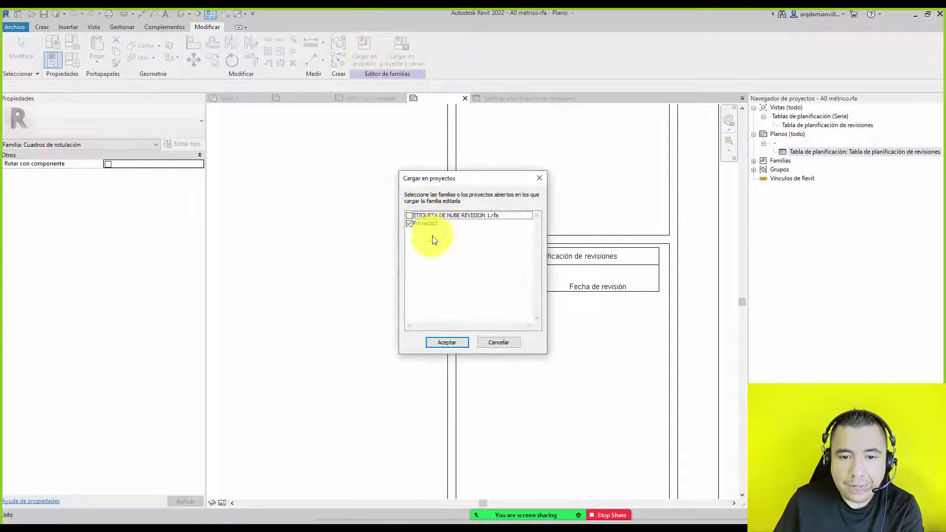
click(451, 342)
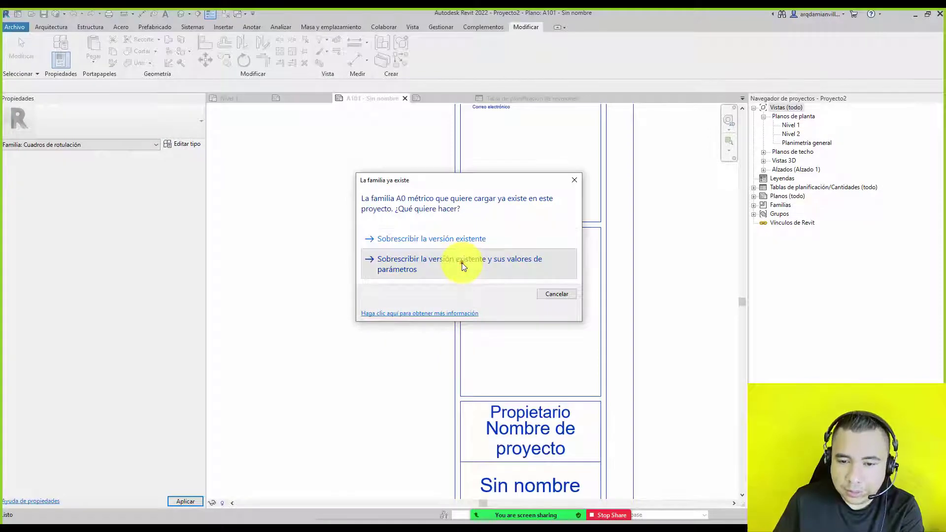
click(463, 266)
scroll(525, 258, up, 3)
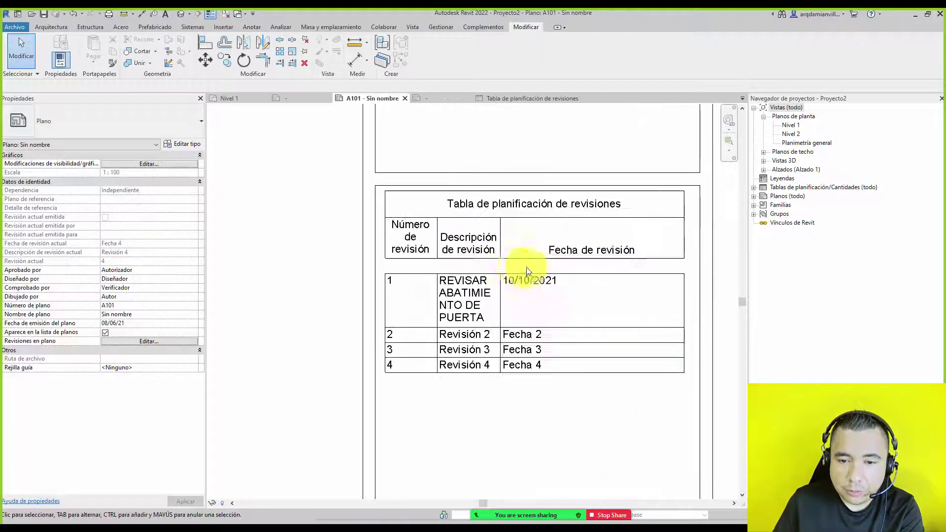
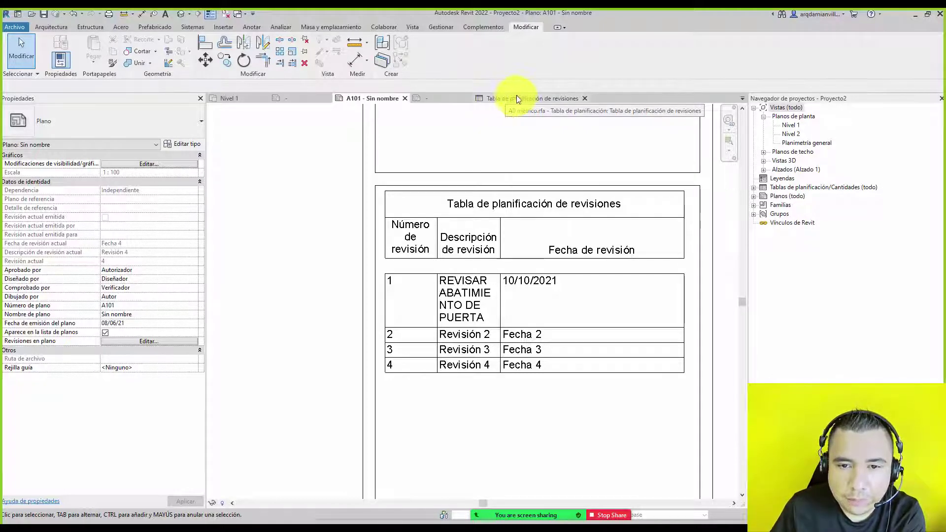
Step: Open sheet A101's A0 métrico title block in the family editor
click(375, 137)
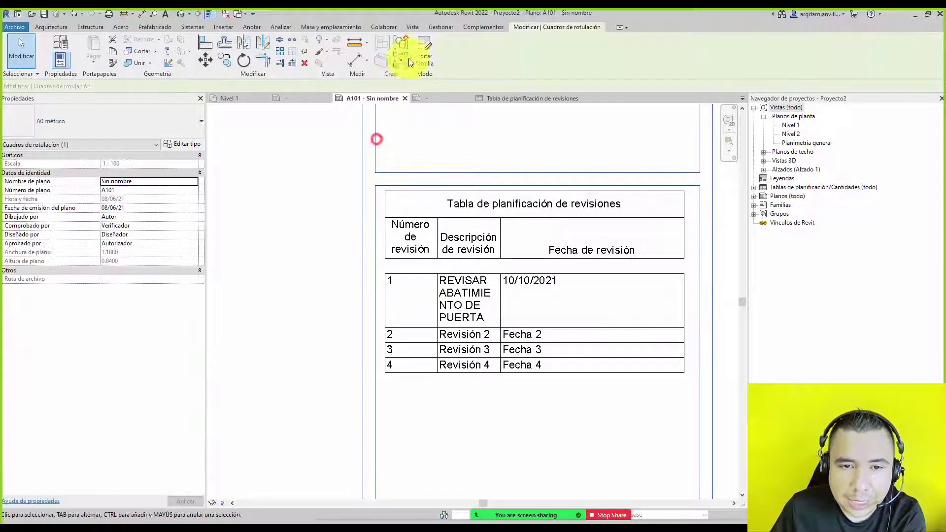
click(424, 50)
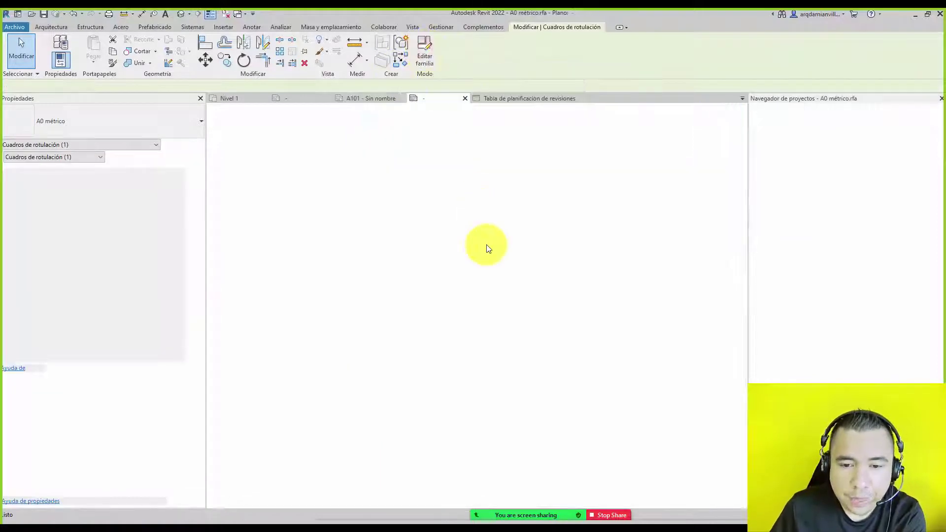
Step: Widen the Descripción column, adjust the first column and narrow Fecha de revisión in the revision schedule
scroll(517, 273, up, 2)
click(515, 262)
scroll(493, 213, up, 1)
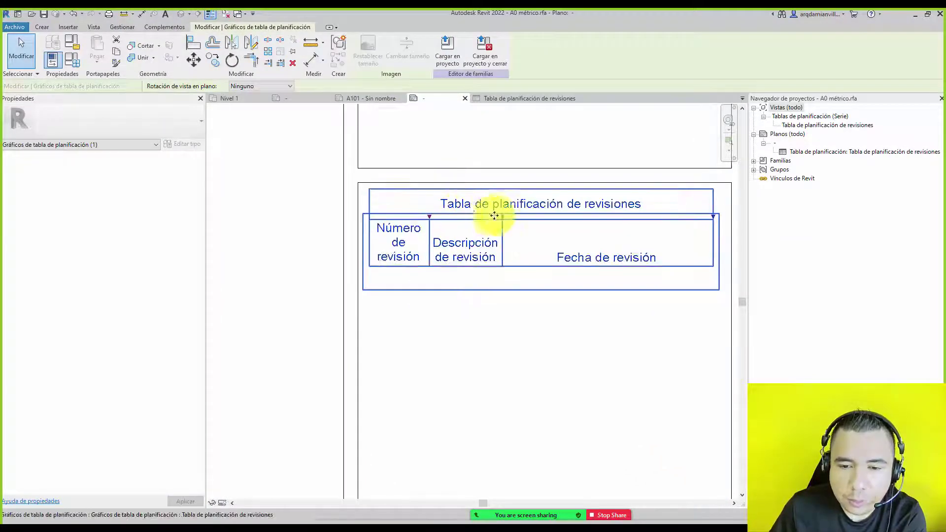
drag(509, 217, 587, 217)
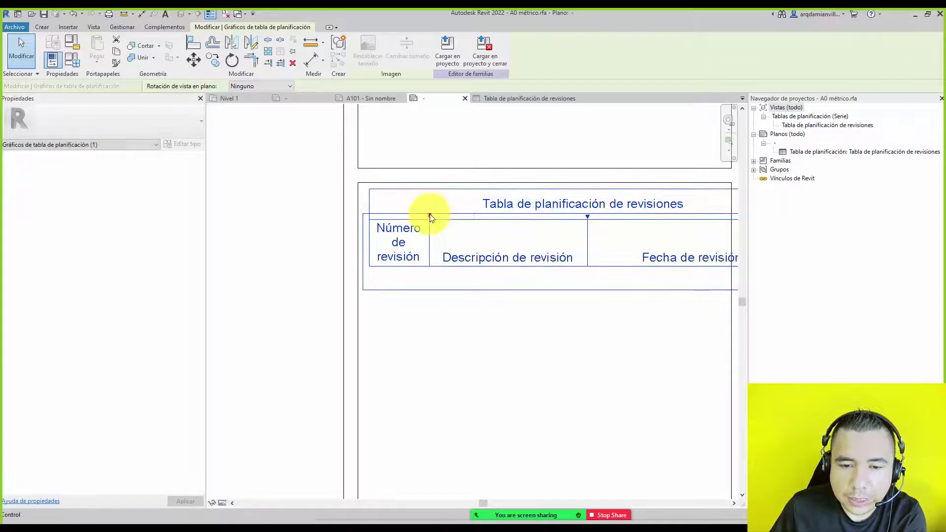
drag(429, 216, 489, 214)
scroll(566, 217, down, 2)
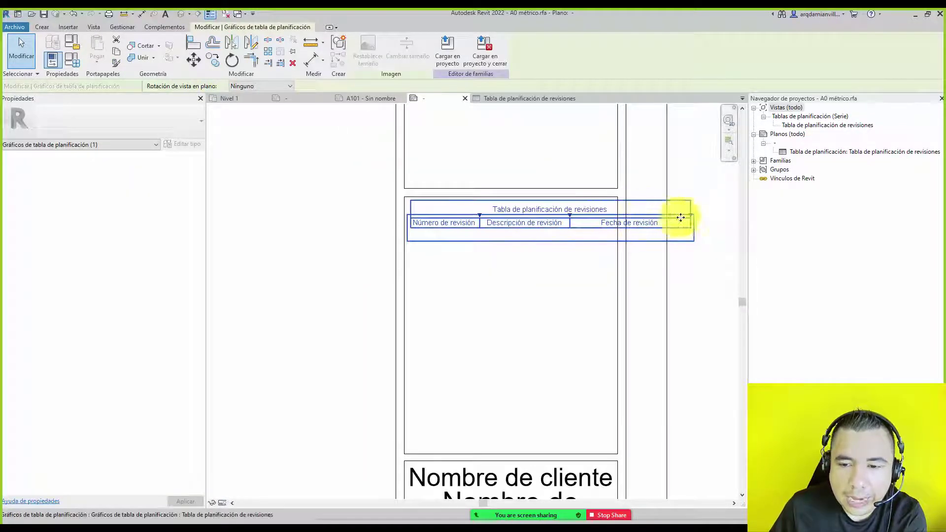
drag(689, 220, 635, 216)
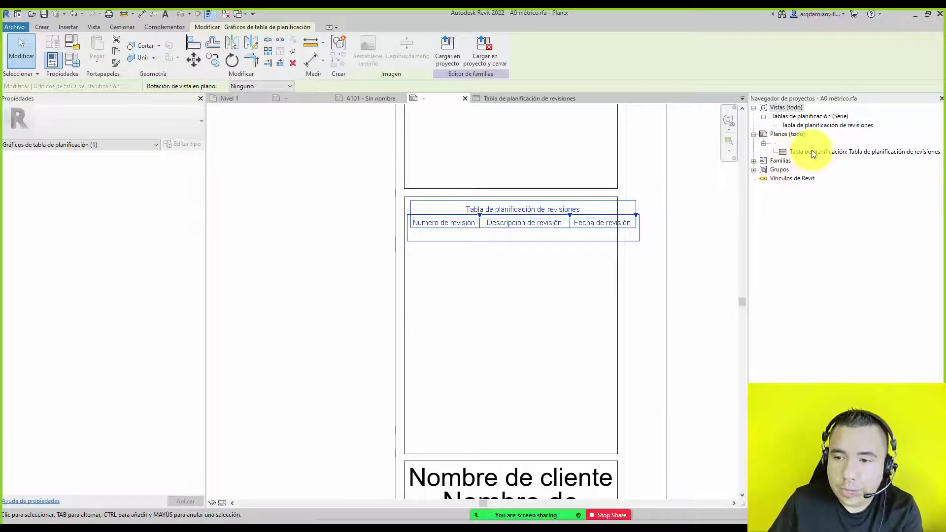
Step: Open the revision schedule view and trim the extra words from the description heading
double_click(813, 124)
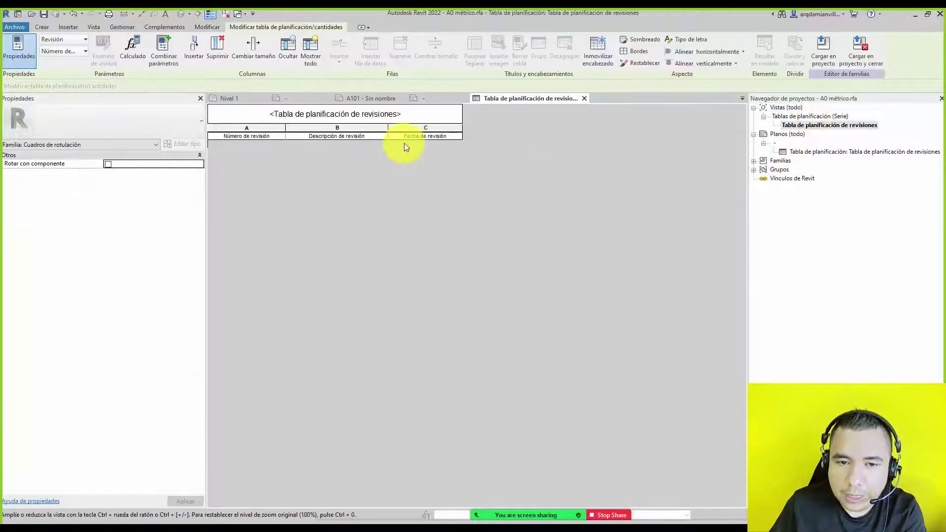
double_click(251, 136)
text(NÚMERO)
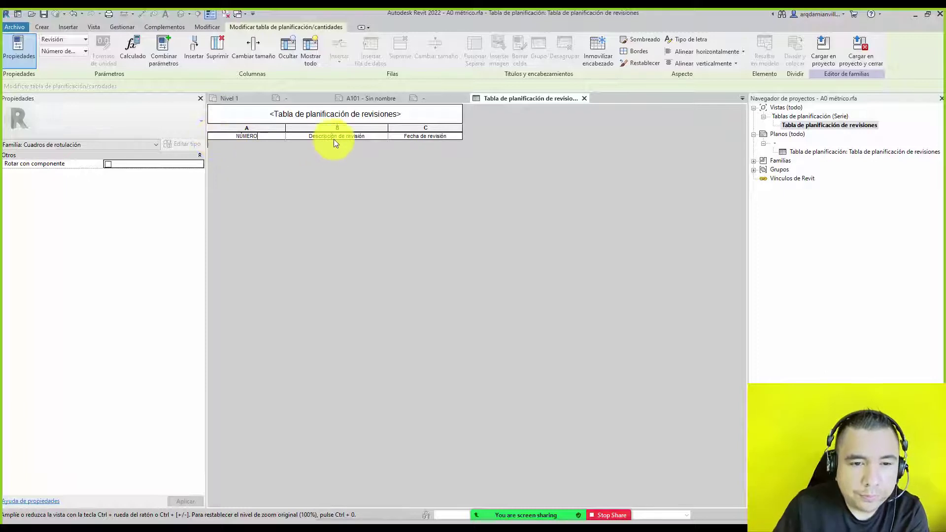
click(333, 139)
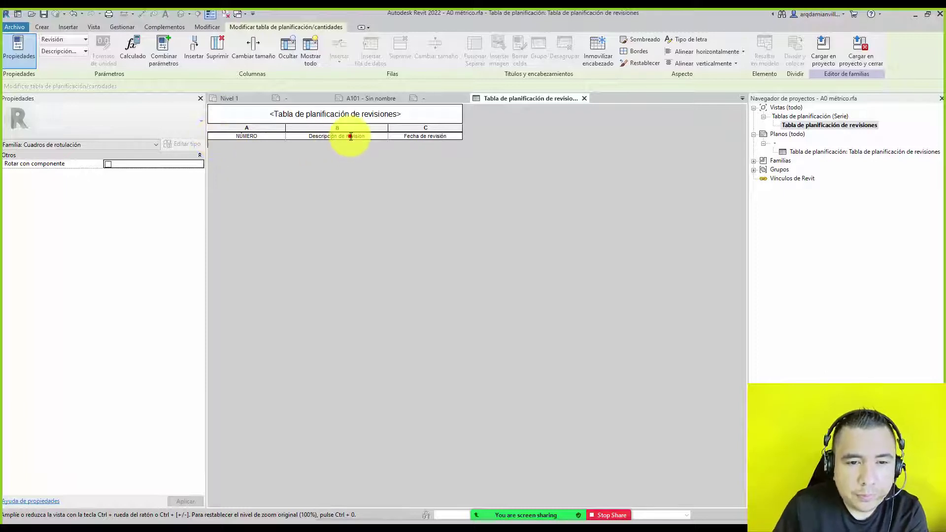
drag(374, 136, 337, 136)
key(Delete)
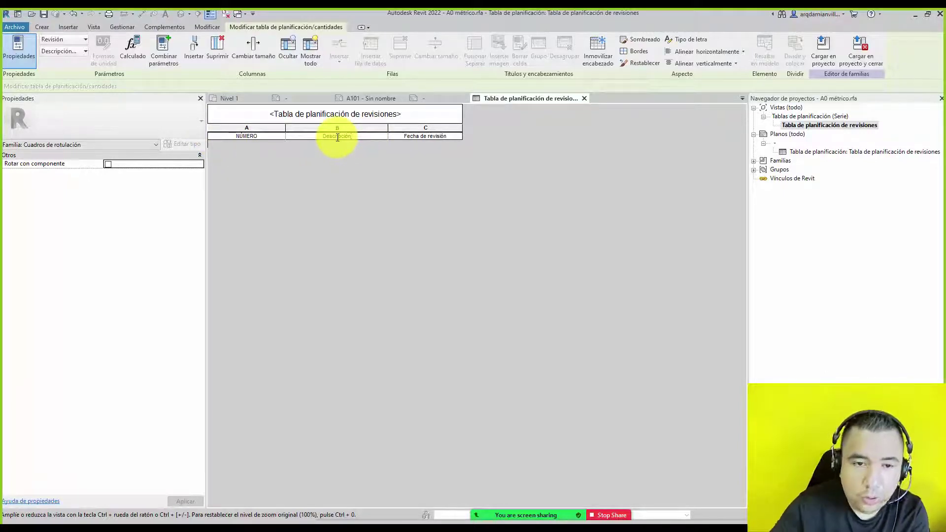
Step: Retype the date heading as FECHA and correct the description heading text
click(445, 136)
drag(449, 136, 403, 136)
text(FECH)
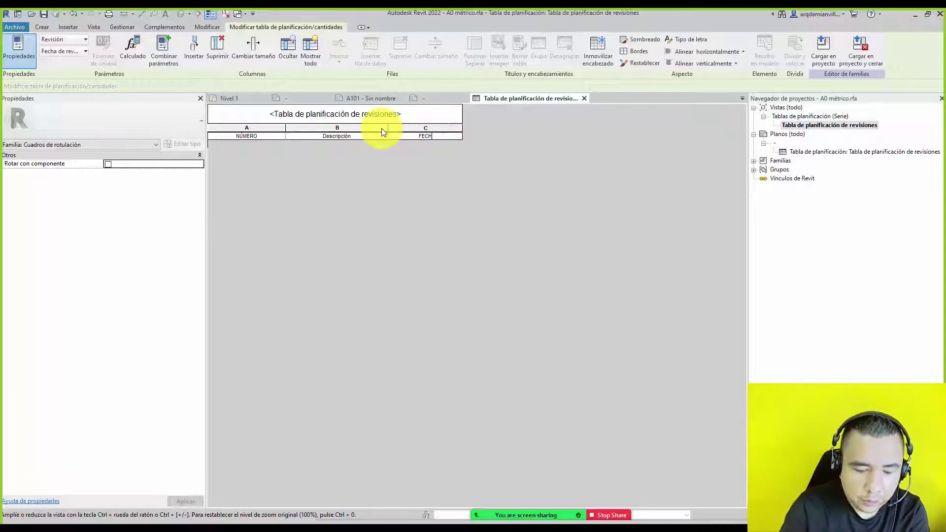
text(A)
double_click(358, 136)
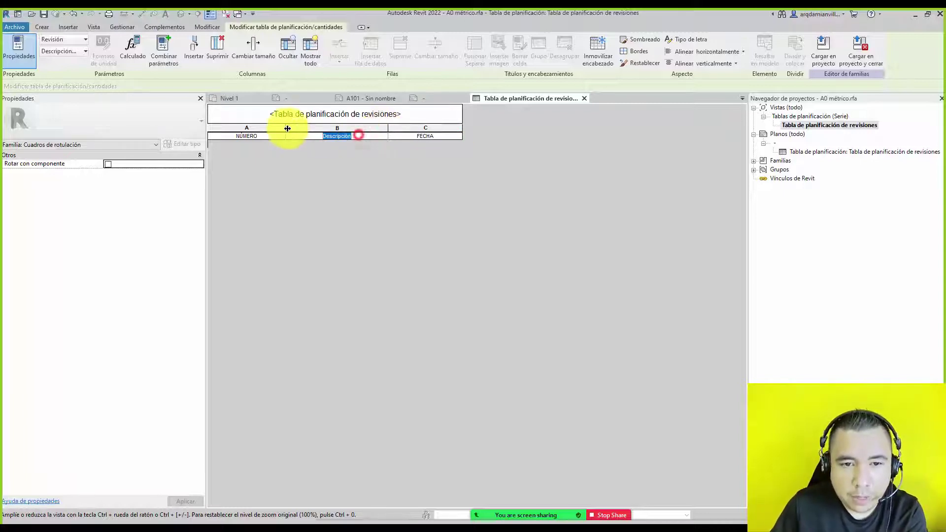
text(DESCRIPCION)
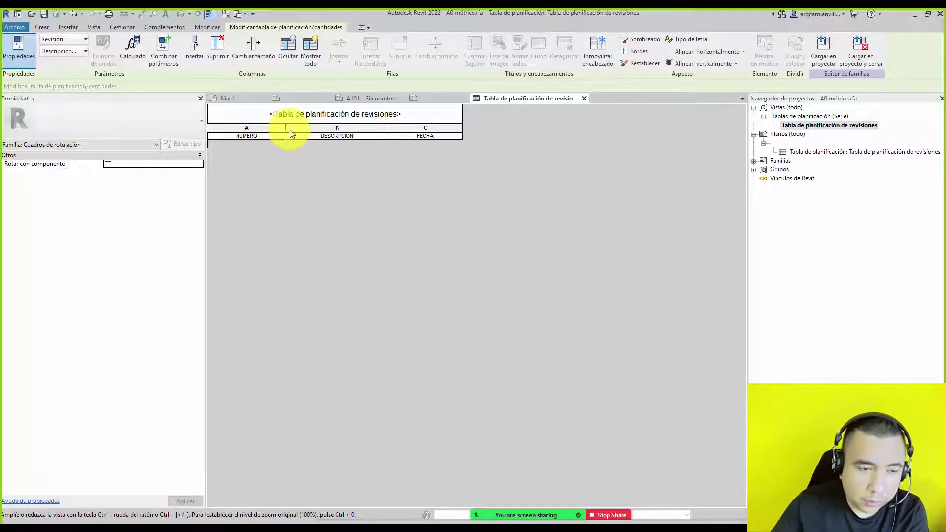
click(335, 162)
Step: Drop Secuencia de revisión from the schedule fields, keeping Número, Descripción and Fecha
click(799, 152)
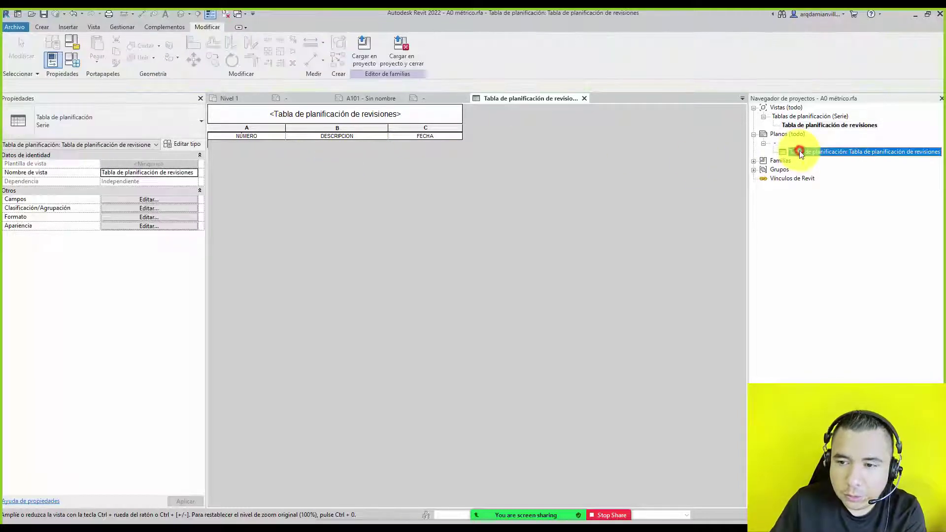
click(130, 199)
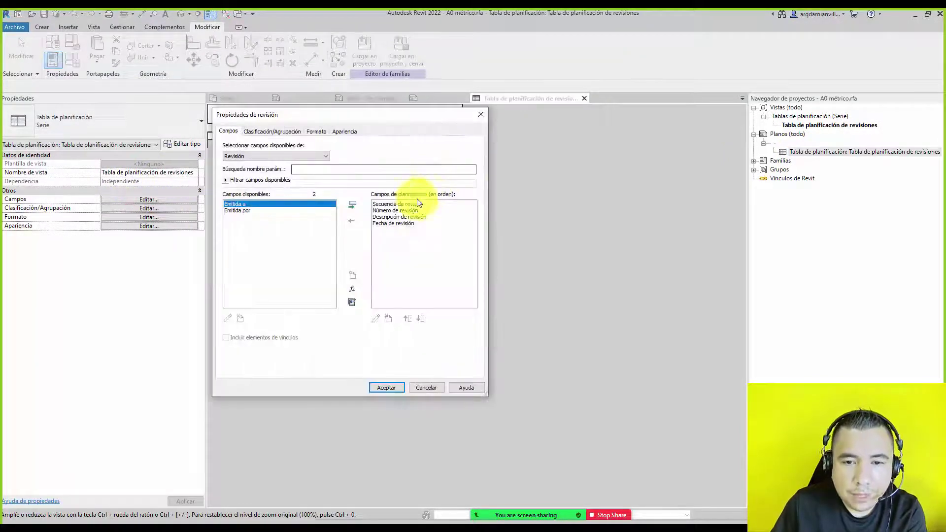
click(409, 204)
click(352, 217)
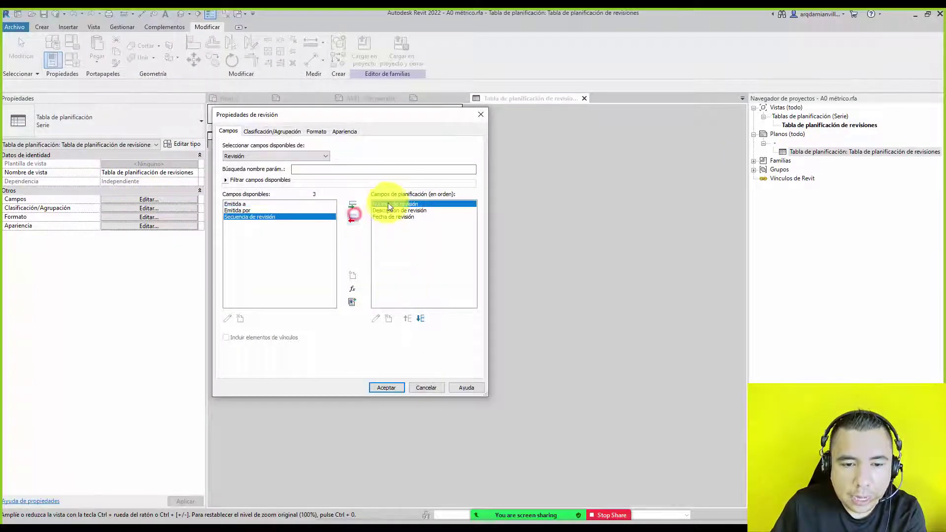
click(419, 315)
click(407, 318)
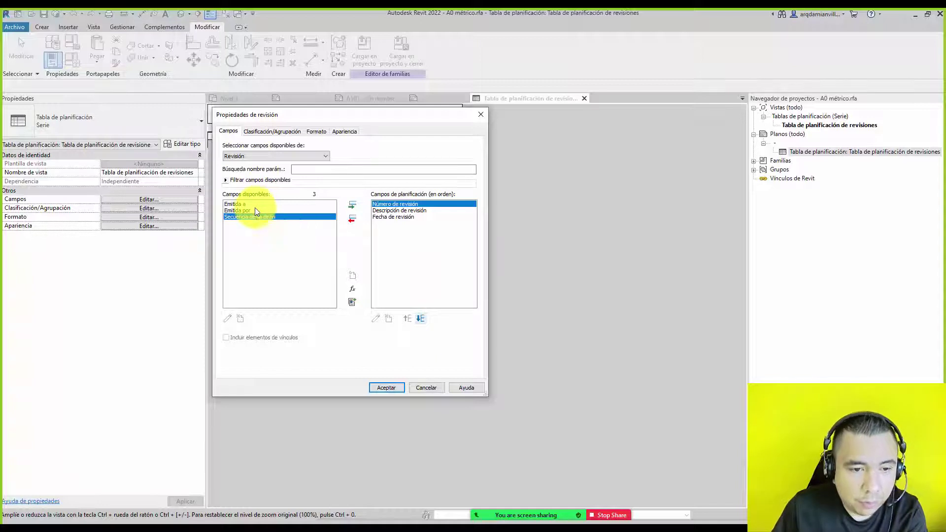
click(316, 130)
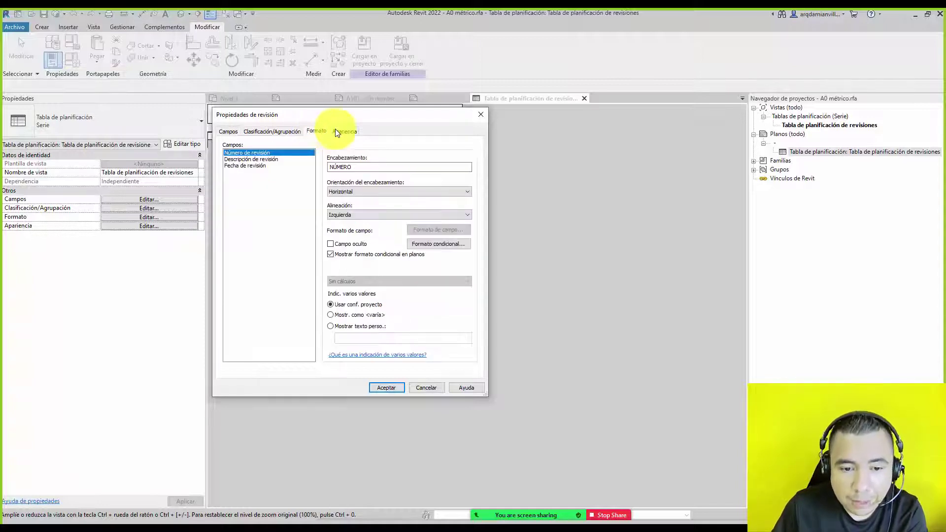
click(354, 131)
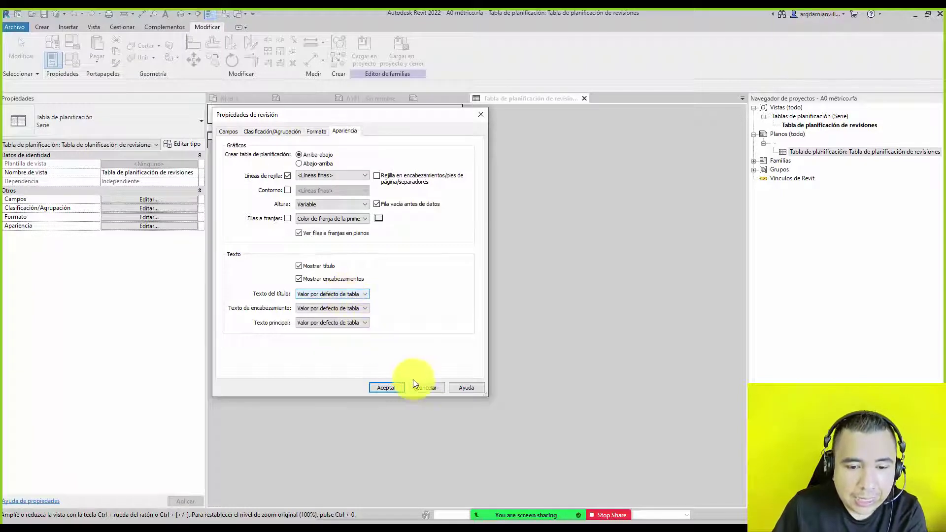
click(388, 387)
click(259, 129)
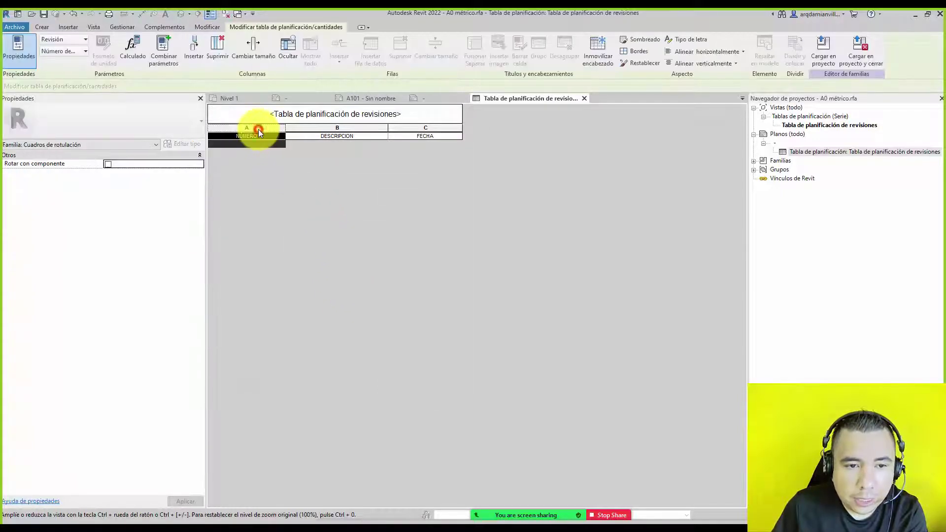
click(682, 41)
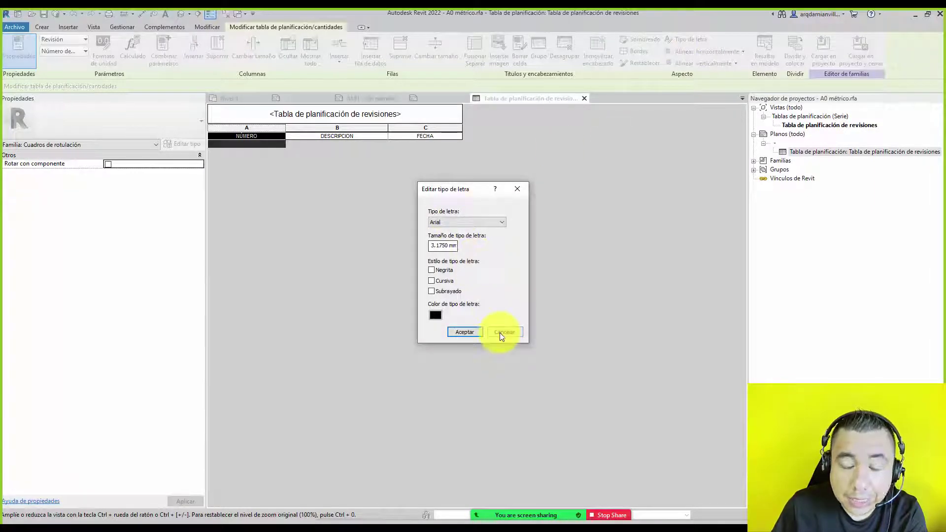
click(500, 333)
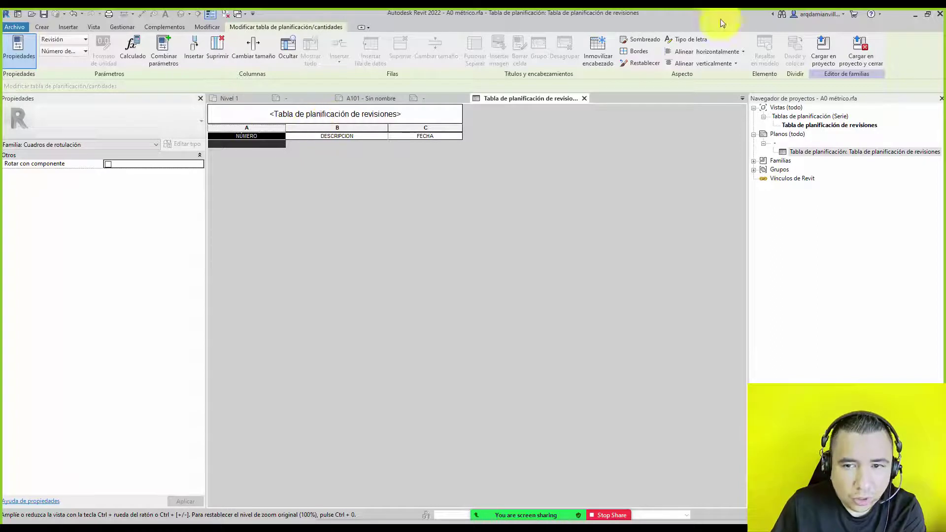
click(690, 39)
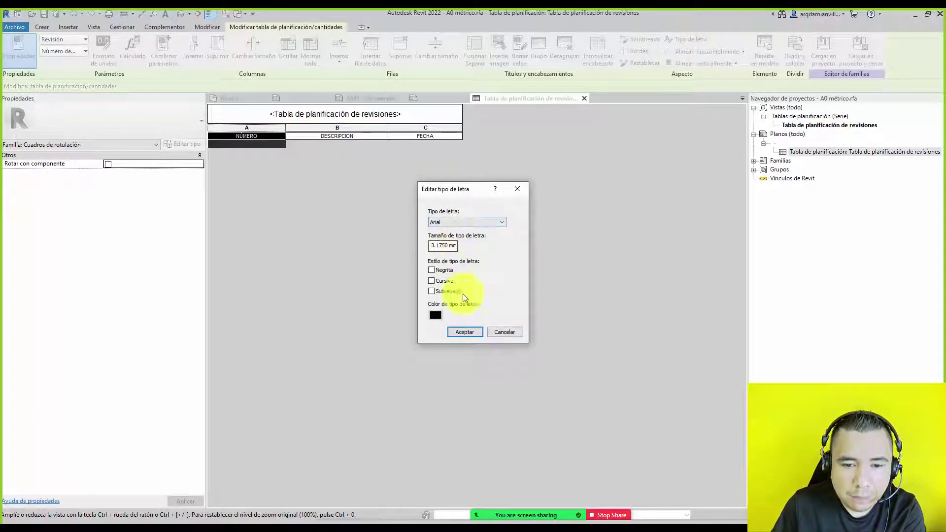
click(506, 332)
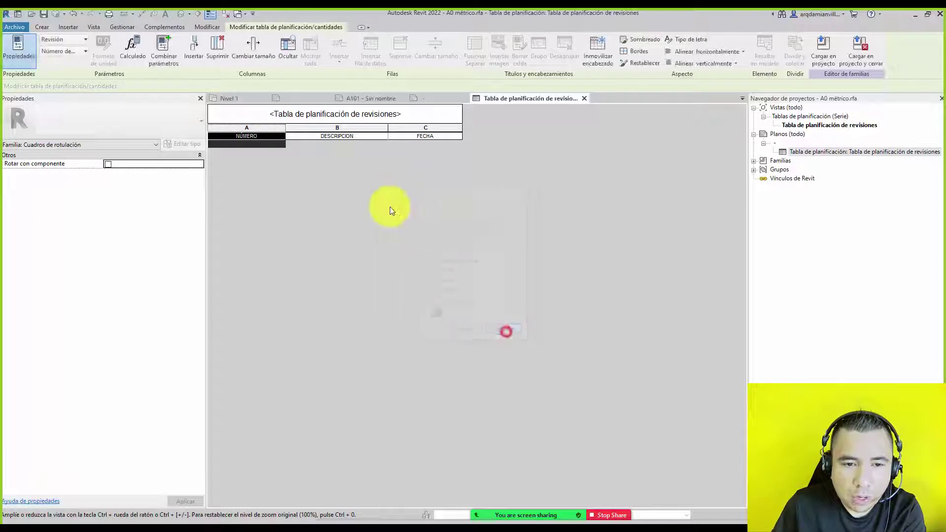
click(794, 125)
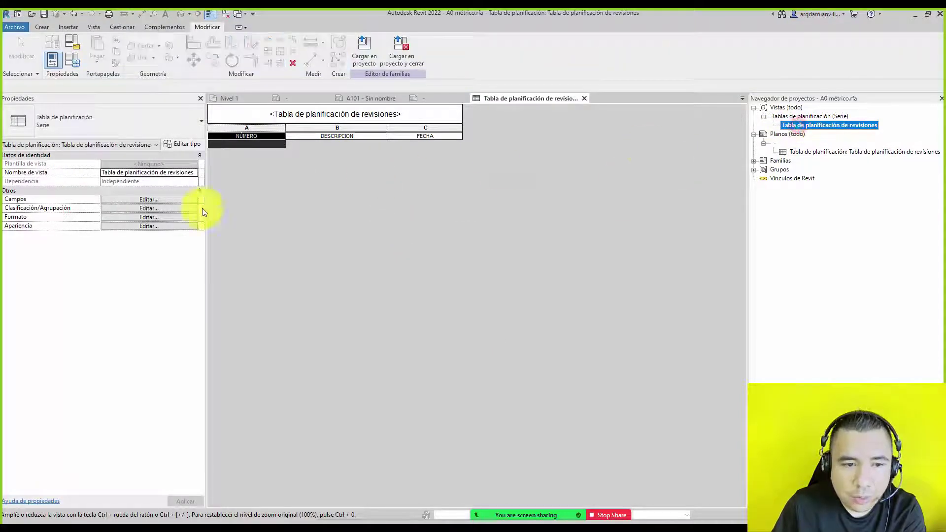
click(140, 226)
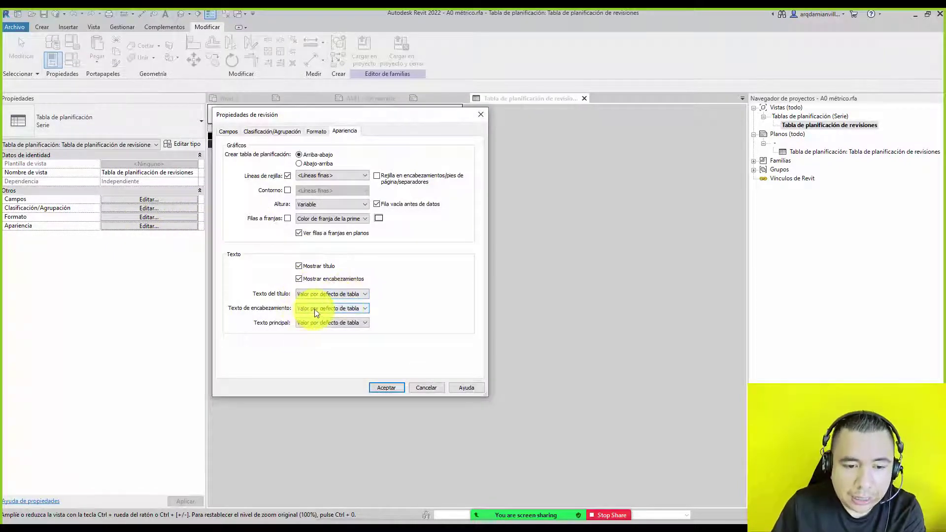
drag(375, 114, 563, 98)
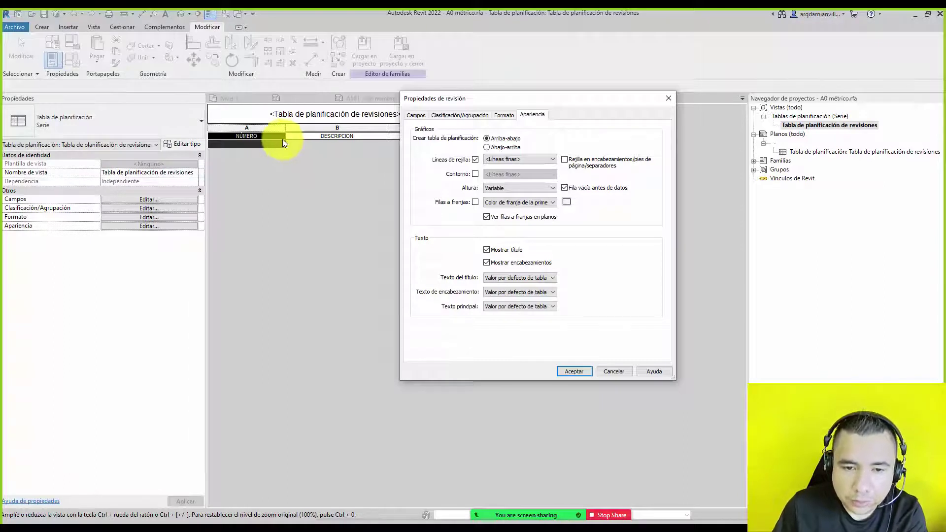
click(535, 278)
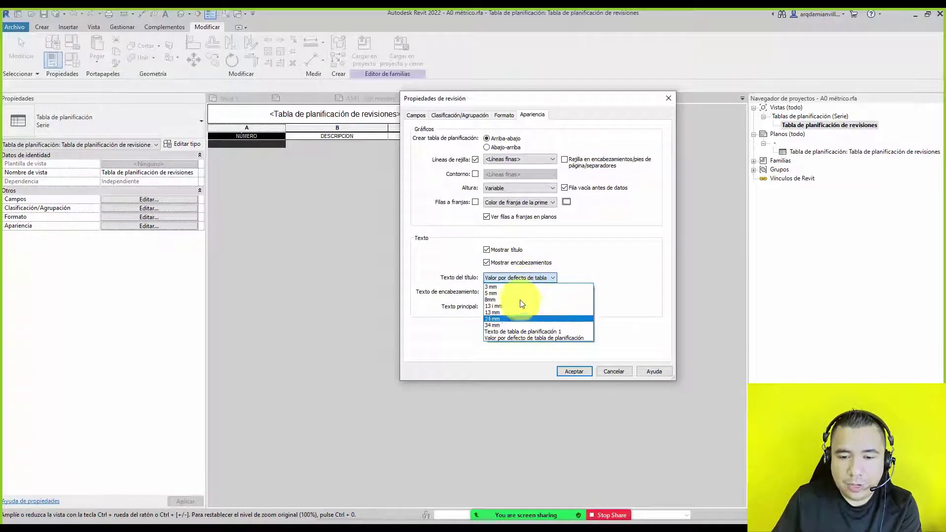
click(587, 261)
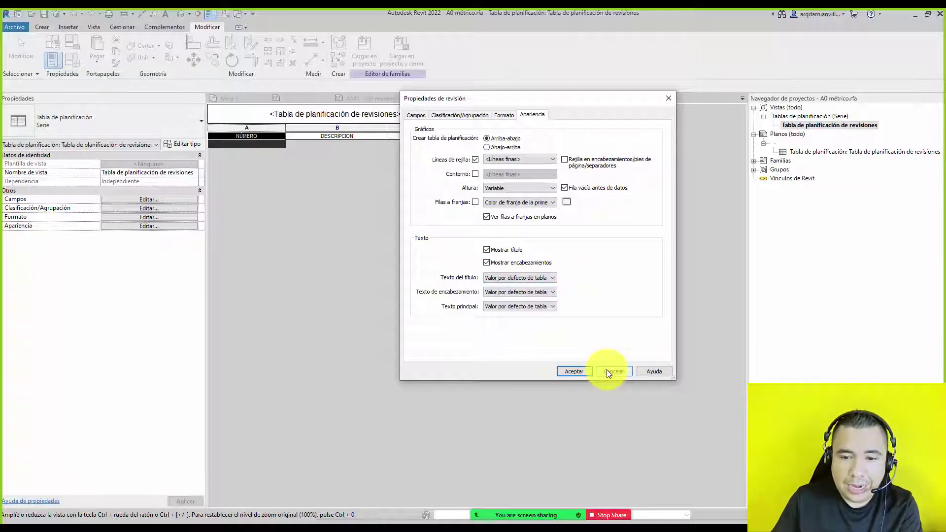
click(533, 278)
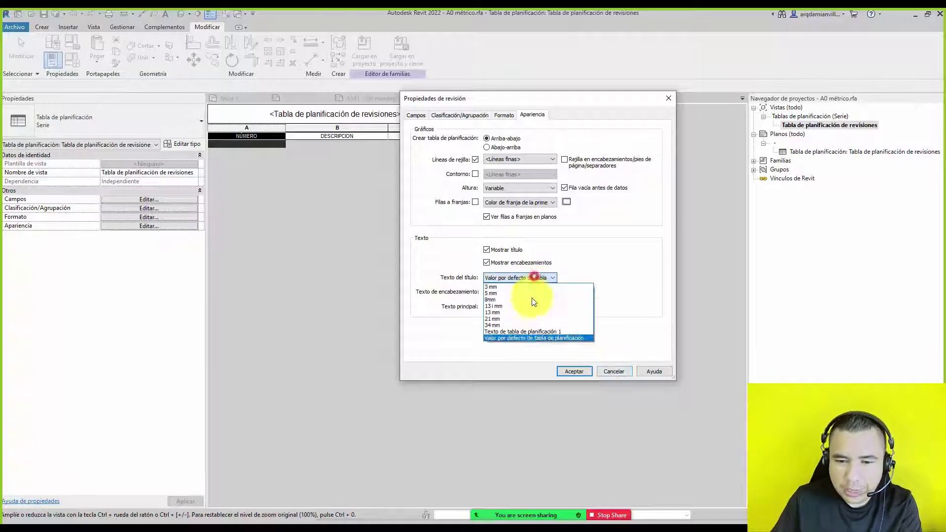
click(613, 371)
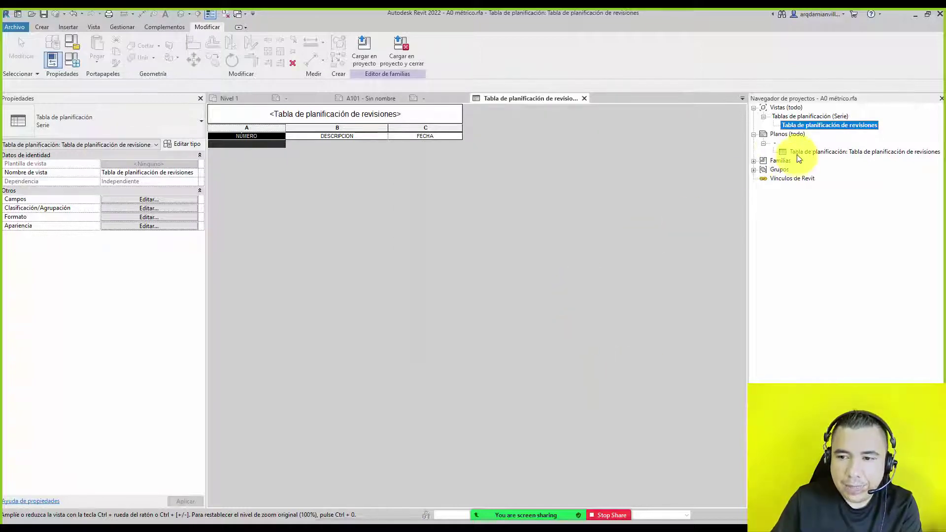
Step: Open the title block's sheet view and start the Text tool to browse the text types
double_click(775, 143)
scroll(458, 213, down, 2)
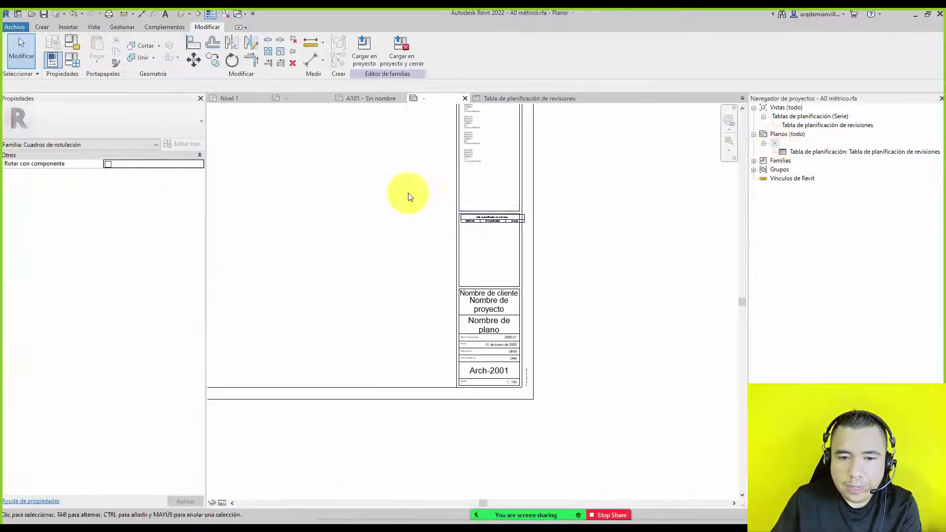
scroll(414, 186, down, 2)
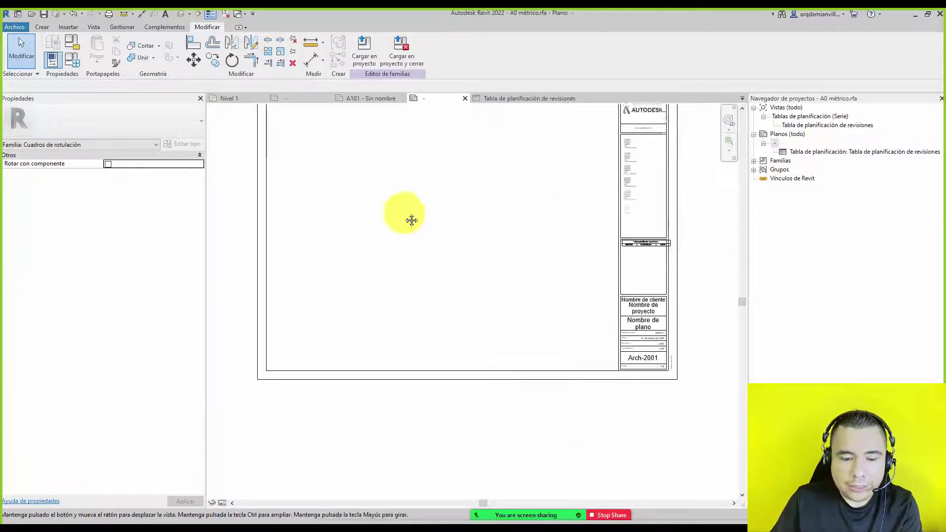
click(41, 27)
click(465, 53)
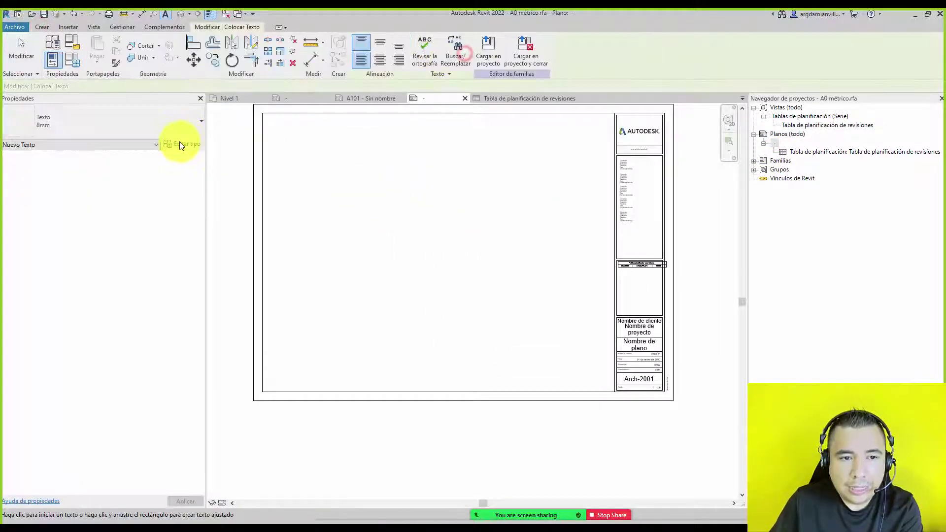
click(173, 124)
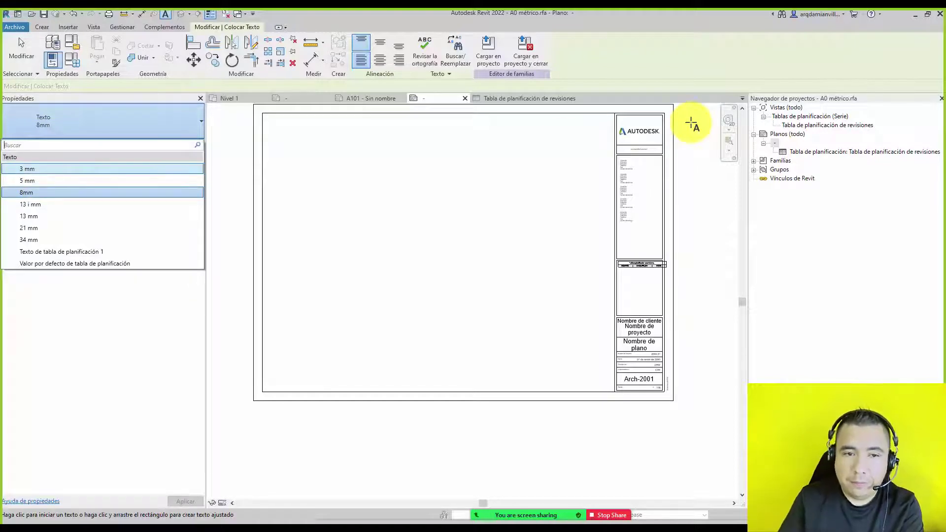
click(167, 98)
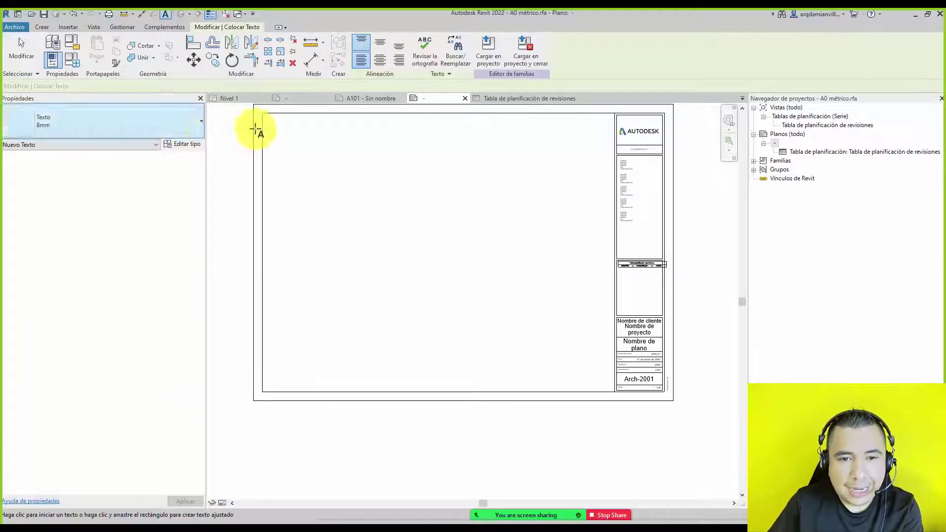
click(41, 26)
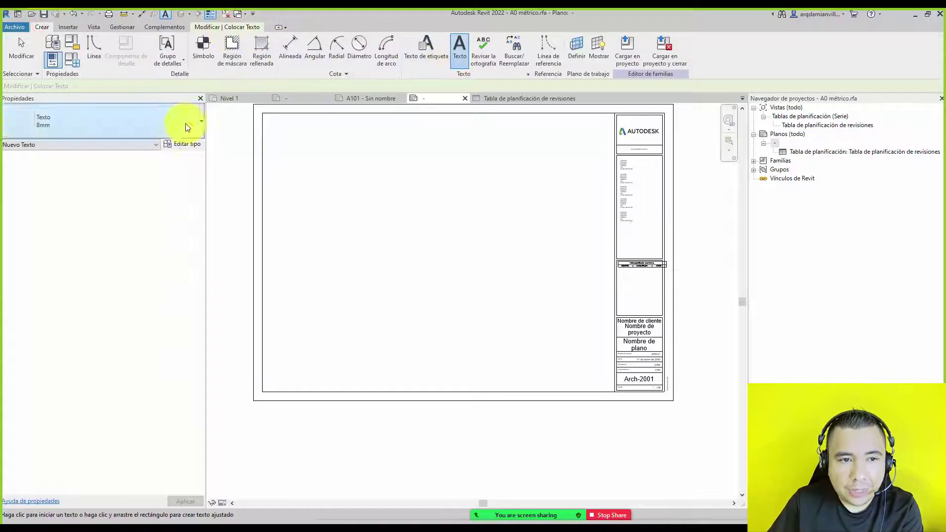
Step: Duplicate the 8mm text type as 4mm with a 4 mm text size
click(185, 143)
click(610, 98)
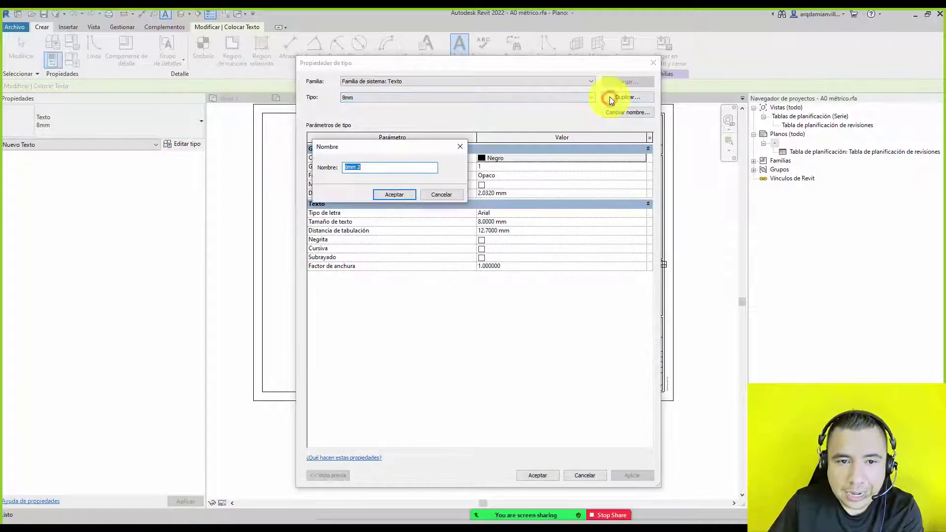
text(4mm)
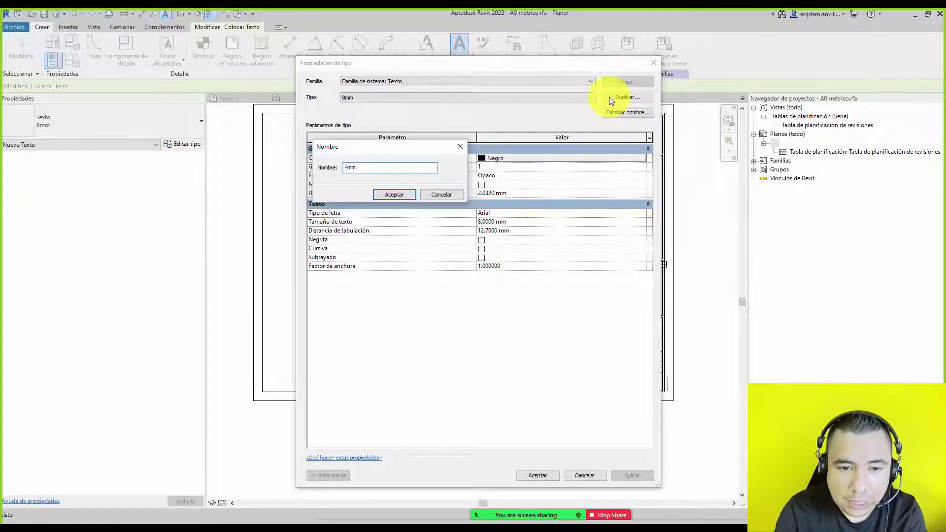
key(Return)
click(499, 220)
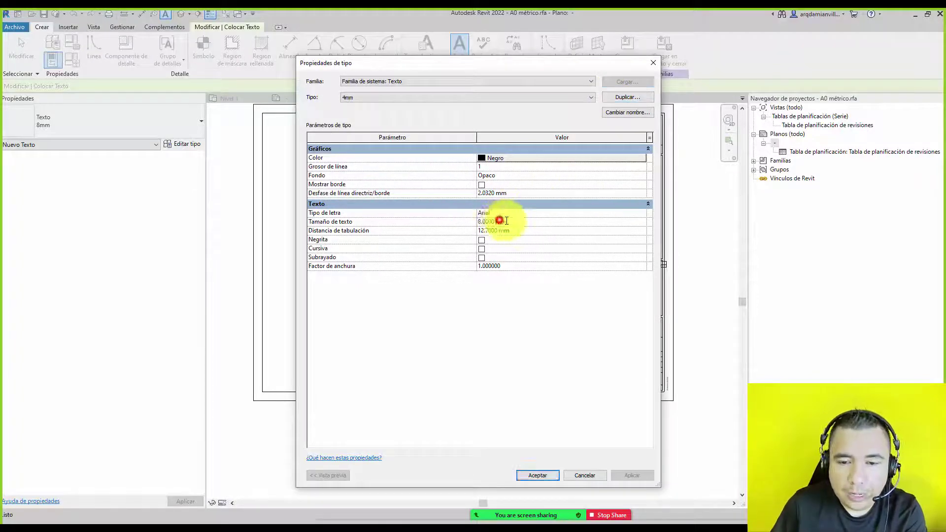
drag(500, 220, 460, 220)
text(4)
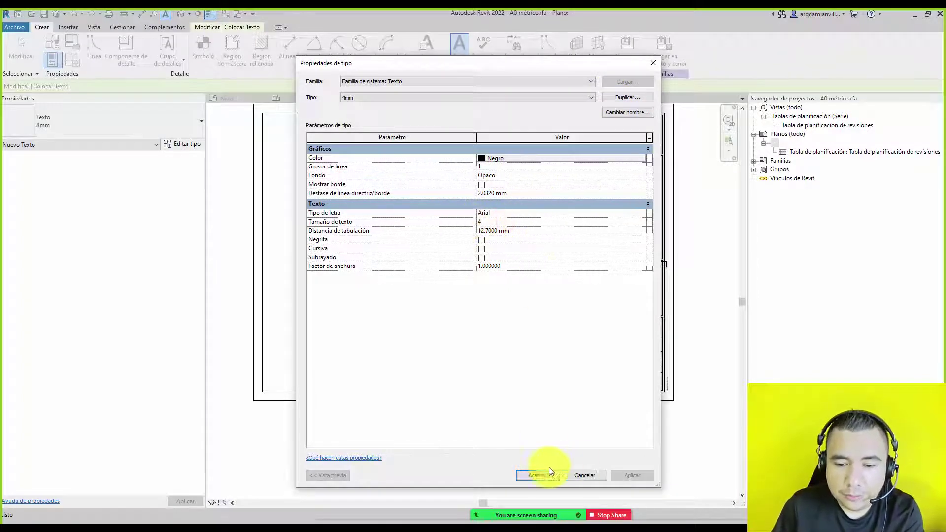
click(534, 476)
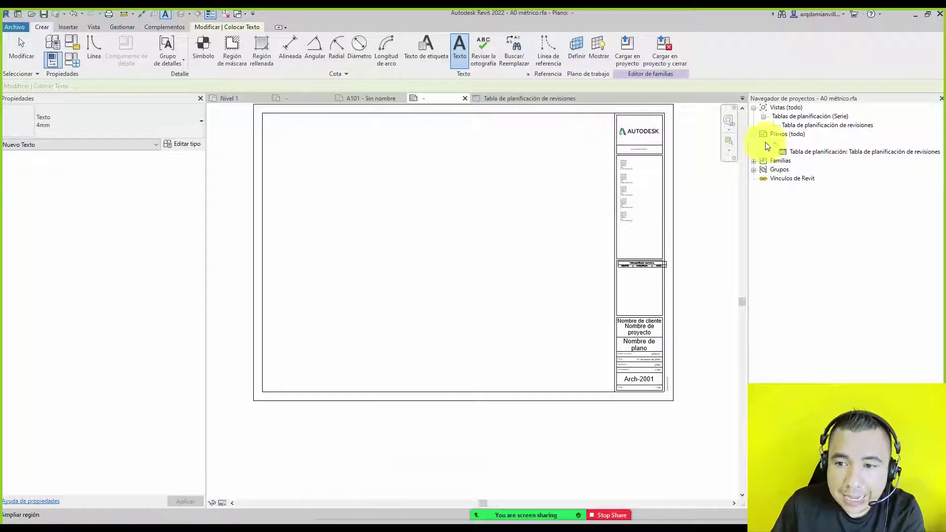
click(804, 125)
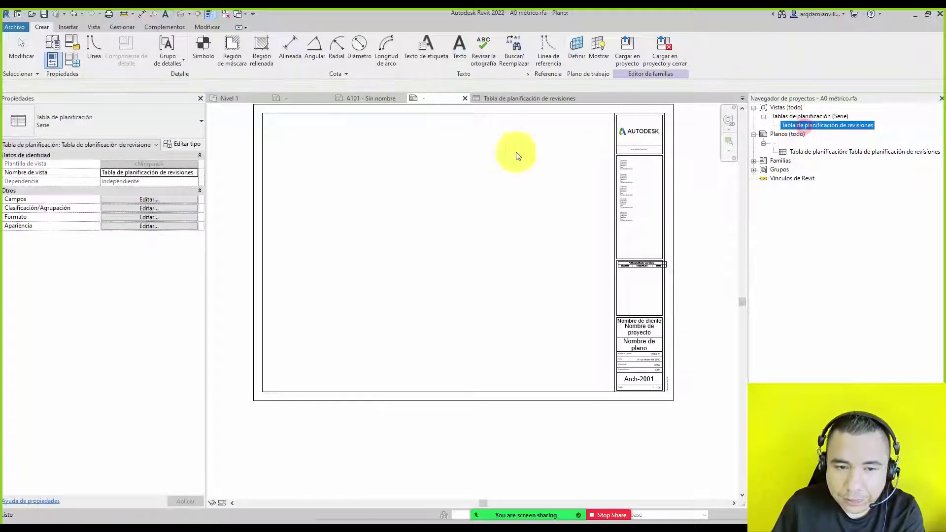
Step: Review the revision schedule's Apariencia settings, leaving the body text type unchanged
click(159, 231)
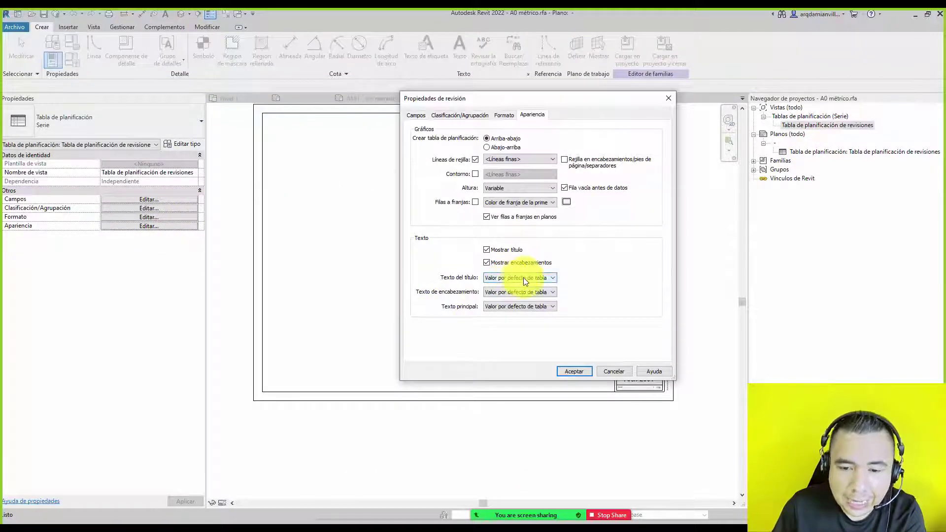
click(529, 306)
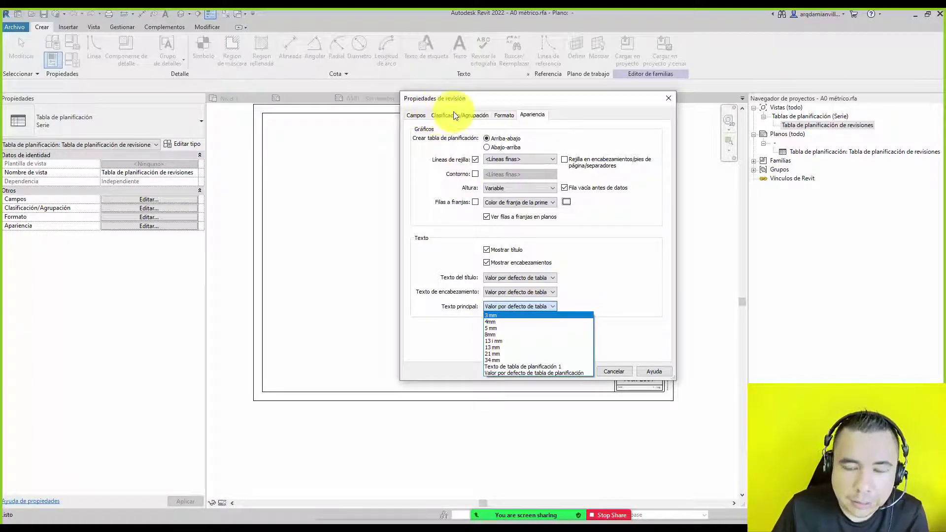
click(585, 210)
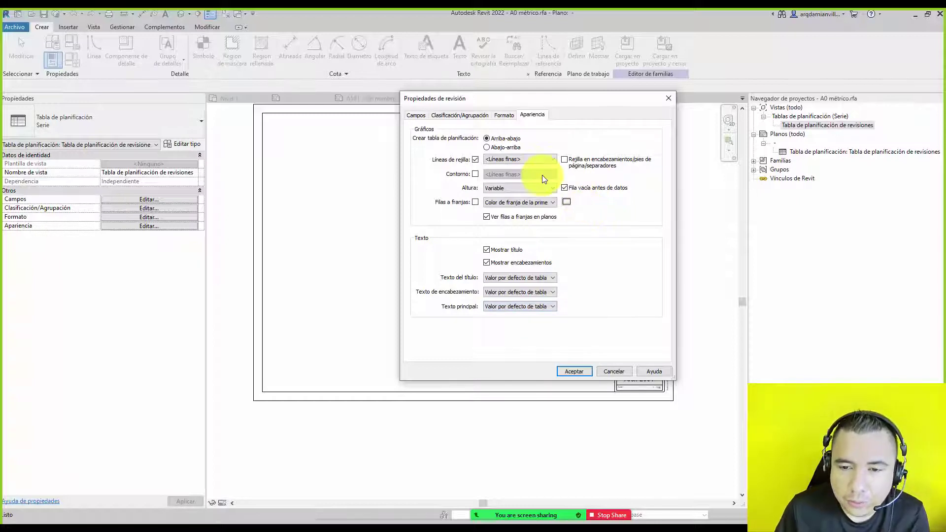
Step: Narrow the revision table's FECHA and NÚMERO columns on the sheet to fit the panel
click(583, 371)
click(685, 259)
scroll(682, 262, up, 3)
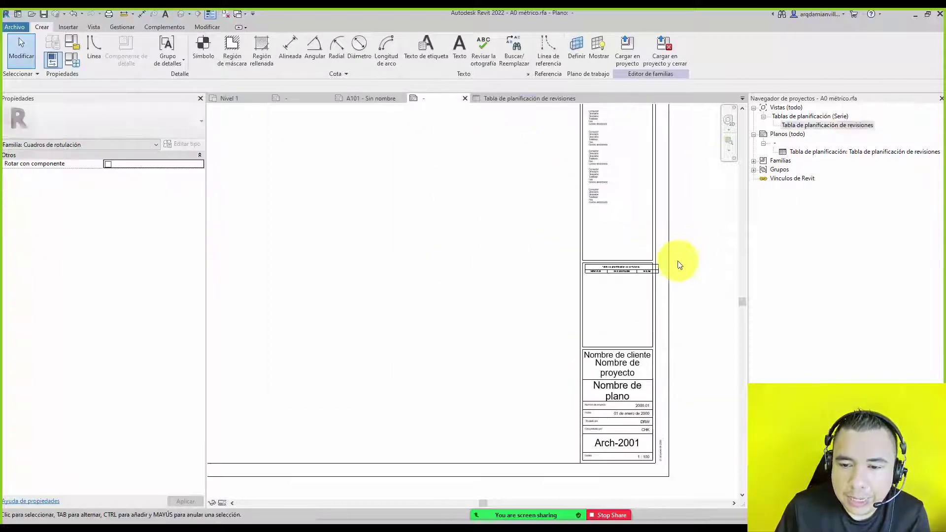
scroll(679, 265, up, 3)
click(603, 279)
scroll(672, 274, up, 2)
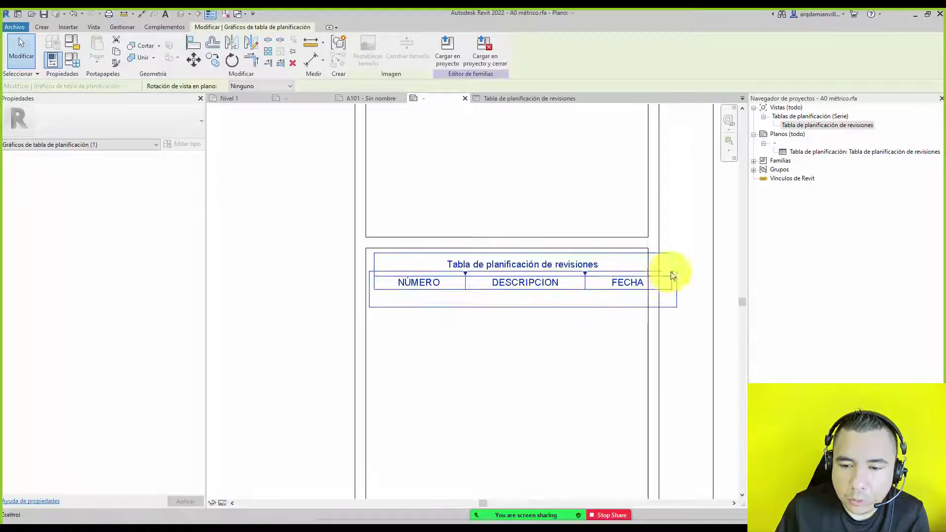
drag(673, 274, 644, 274)
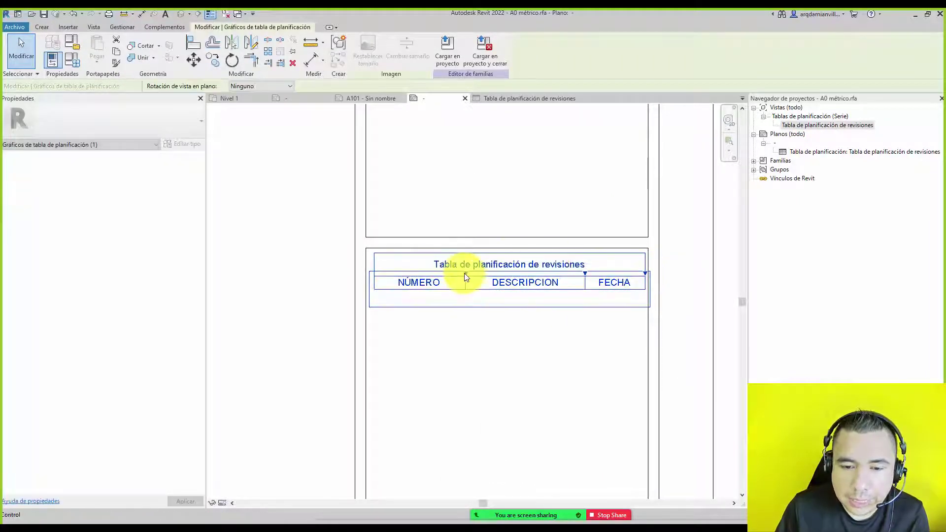
drag(465, 275, 460, 272)
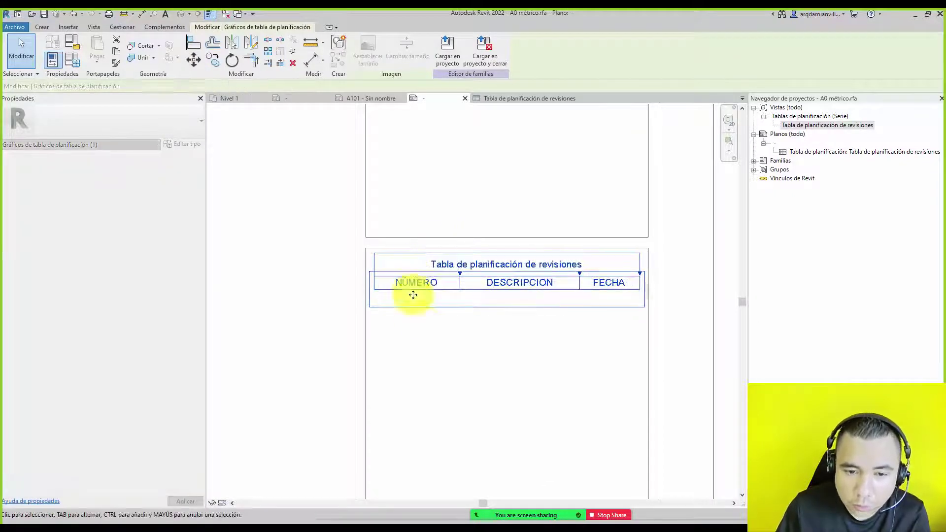
click(423, 329)
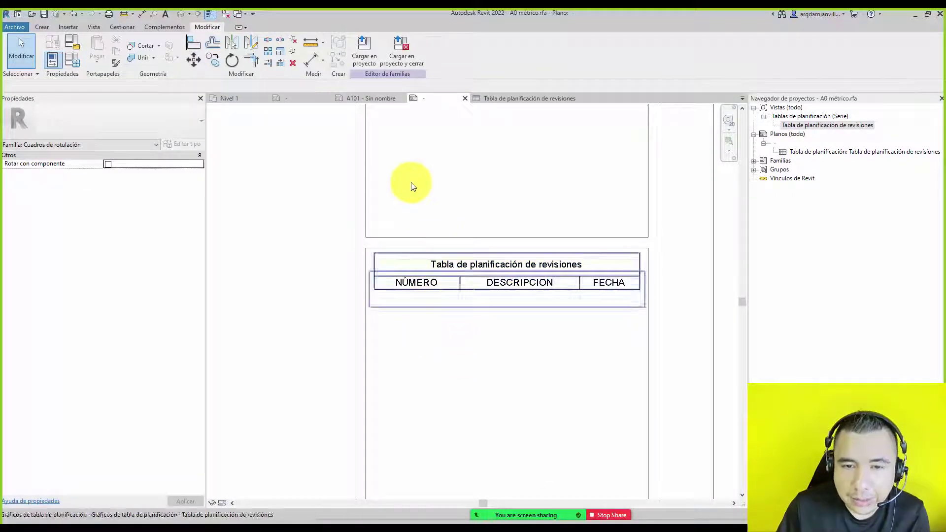
Step: Recheck the revision schedule's appearance settings, then reselect and deselect the table
click(538, 279)
click(799, 127)
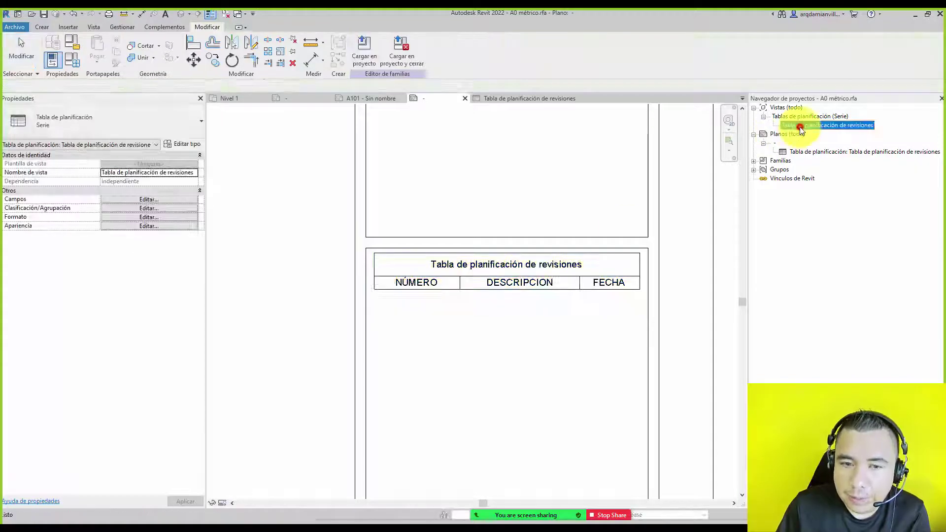
click(124, 217)
click(526, 116)
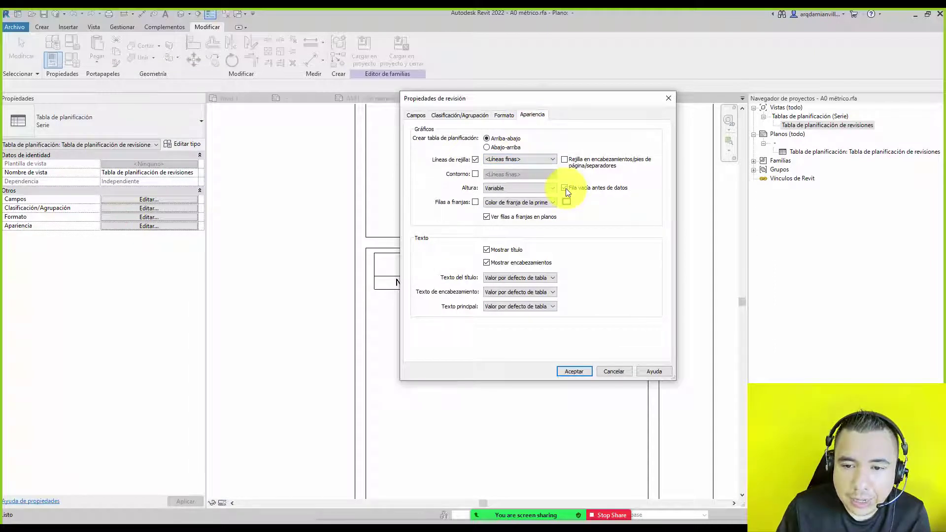
click(565, 371)
click(433, 298)
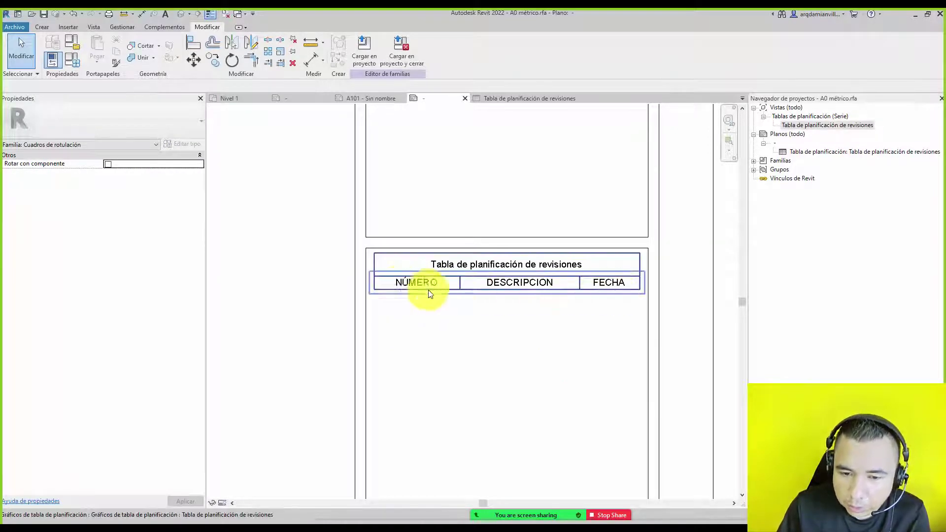
click(513, 302)
Step: Load the edited title block into Proyecto2, overwriting the existing version, and review sheet A101
click(360, 48)
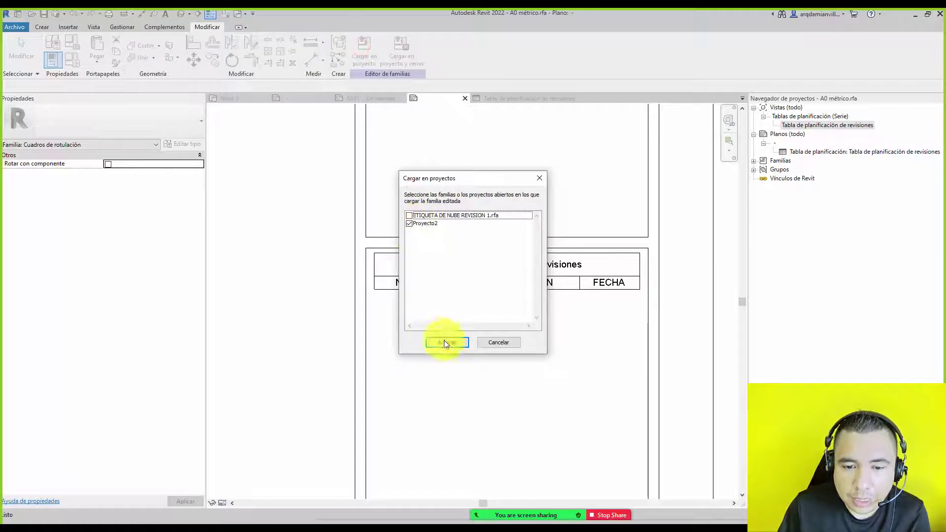
click(444, 342)
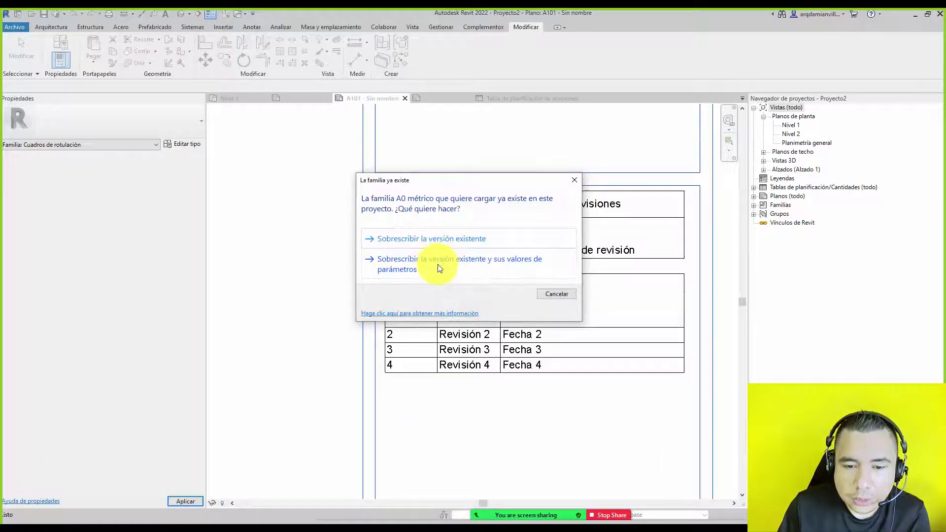
drag(439, 182, 213, 165)
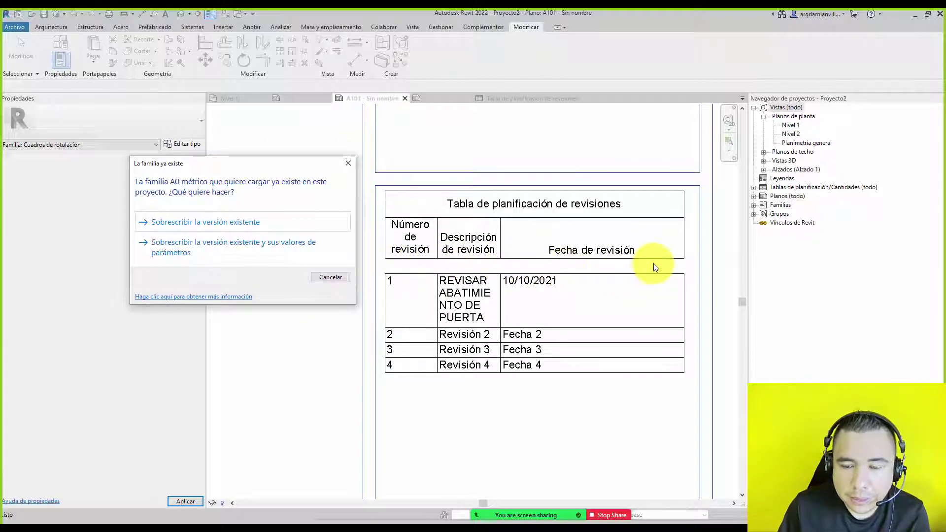
click(228, 248)
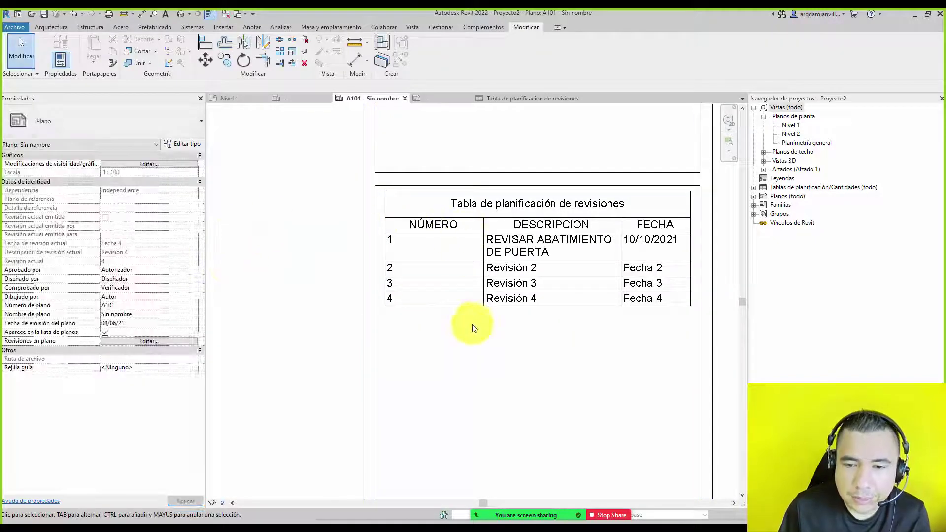
click(472, 323)
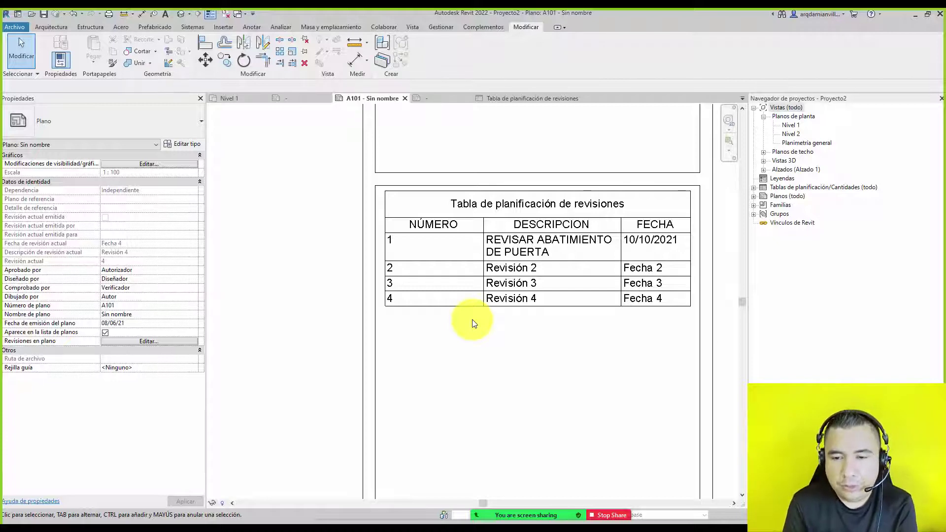
scroll(507, 251, down, 2)
scroll(478, 202, down, 1)
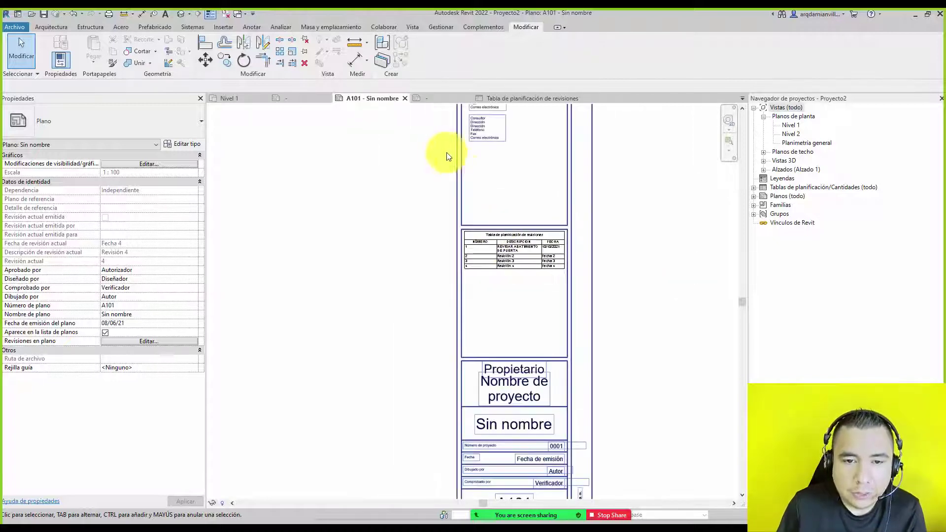
scroll(472, 195, down, 3)
scroll(404, 162, up, 1)
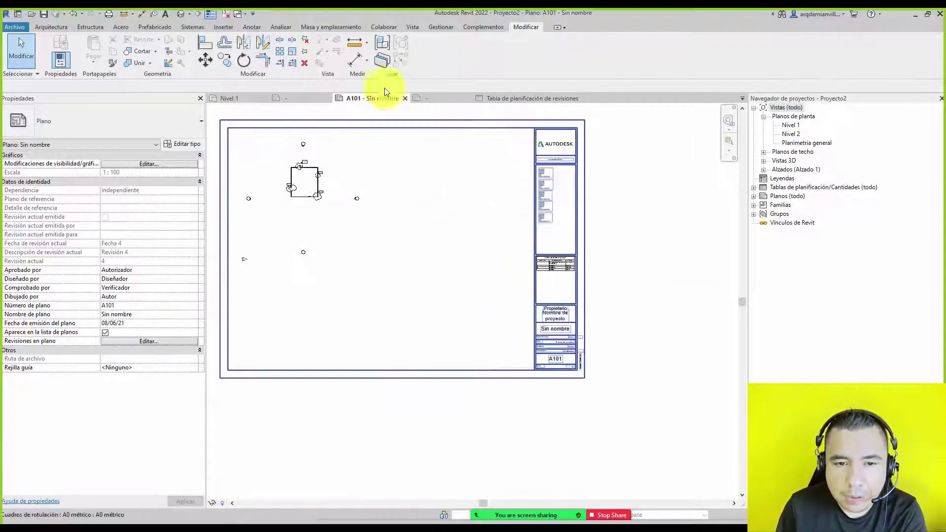
Step: Enter REVISAR ANCHO DE VENTANA as revision 2's description in the Revisiones list
click(415, 28)
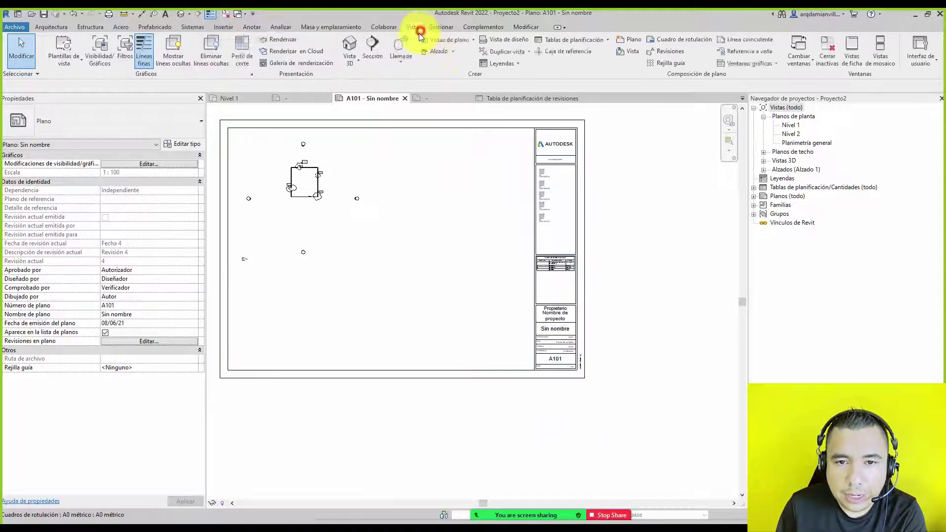
click(653, 50)
click(355, 235)
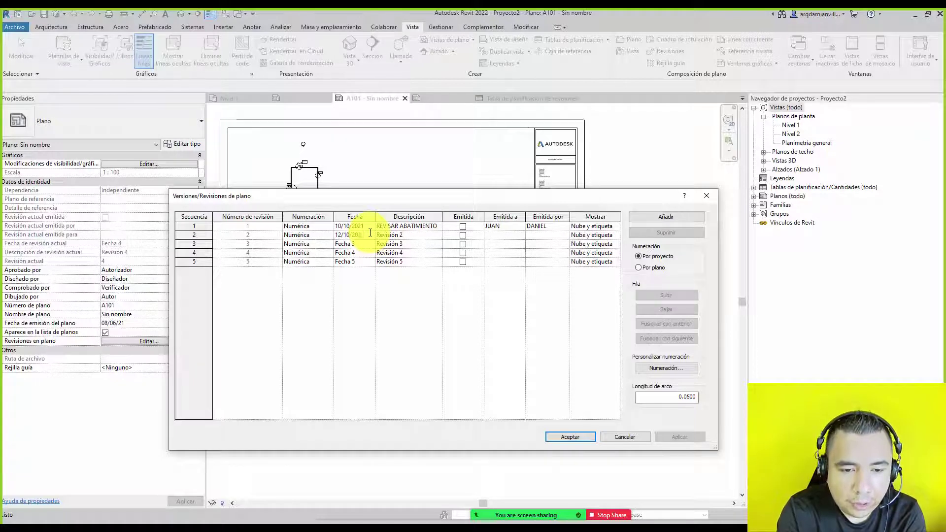
click(427, 237)
text(revisa)
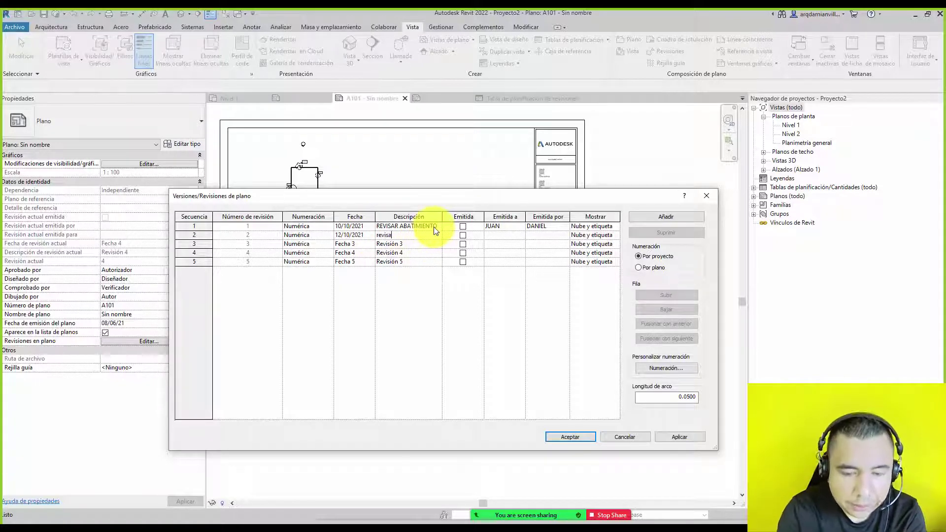
key(BackSpace)
key(BackSpace)
key(BackSpace)
text(REVIS)
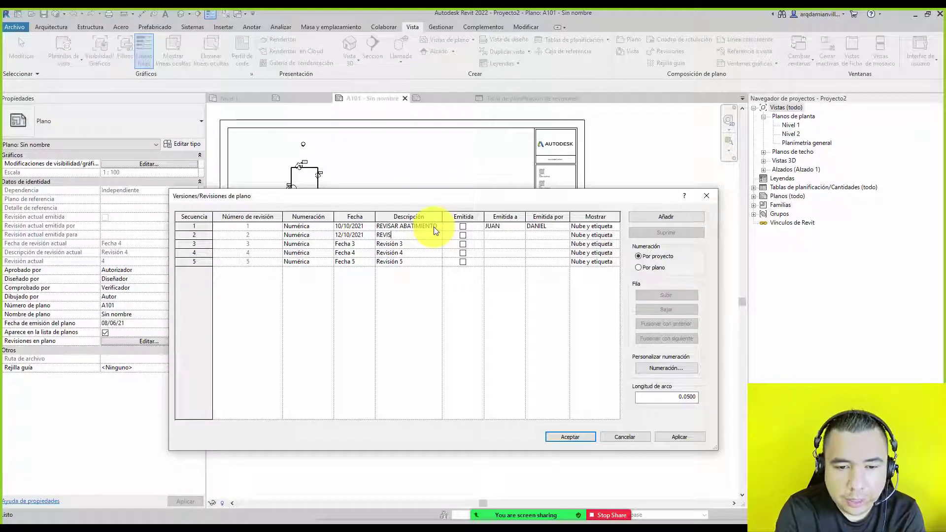
text(AR VENT)
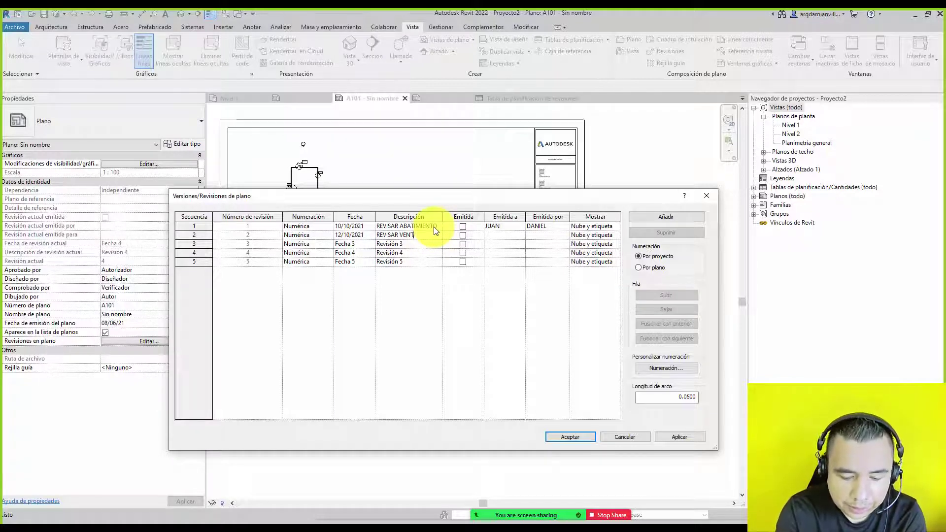
key(BackSpace)
key(BackSpace)
key(BackSpace)
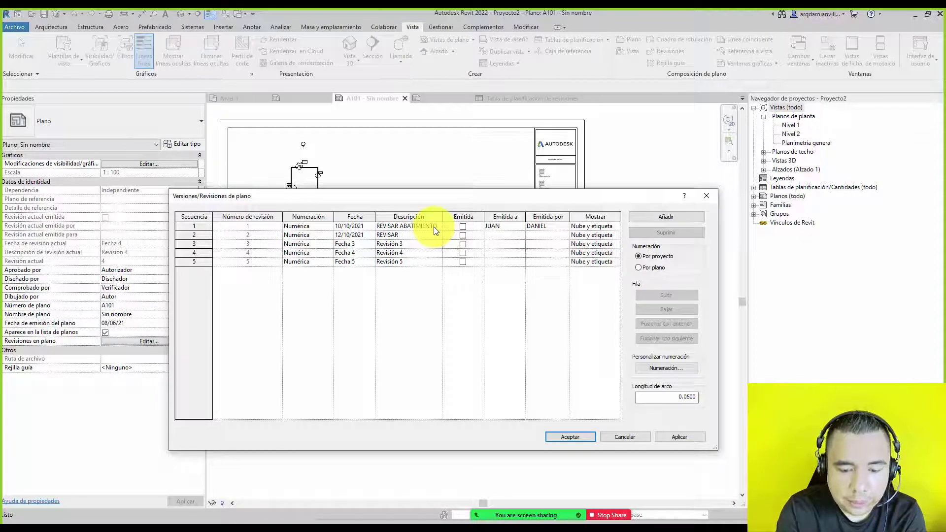
text(ANCHO DE V)
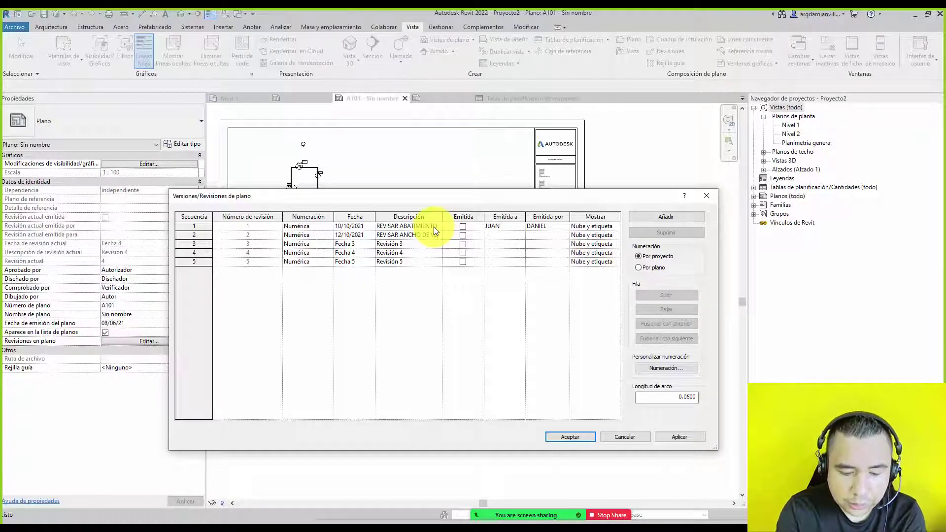
text(ENTANA)
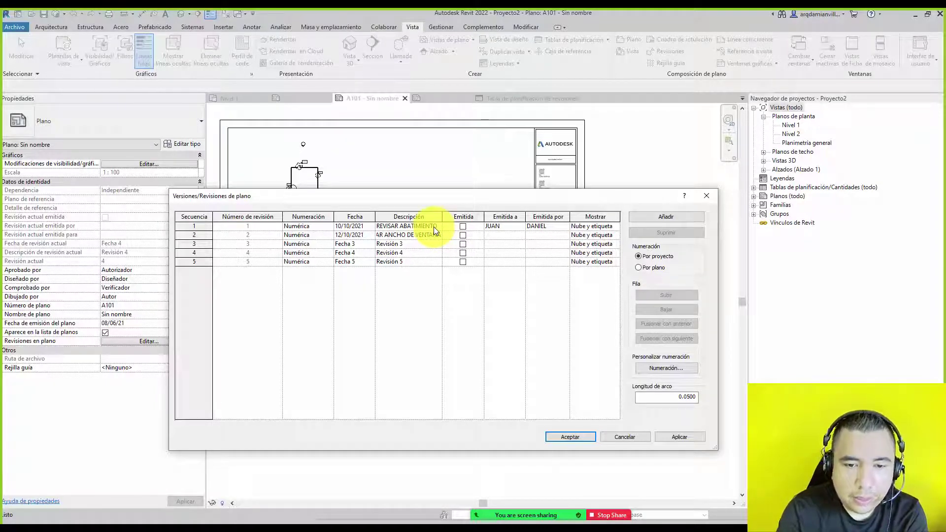
Step: Check revision 1's Mostrar options, then accept the revisions and return to sheet A101
click(612, 226)
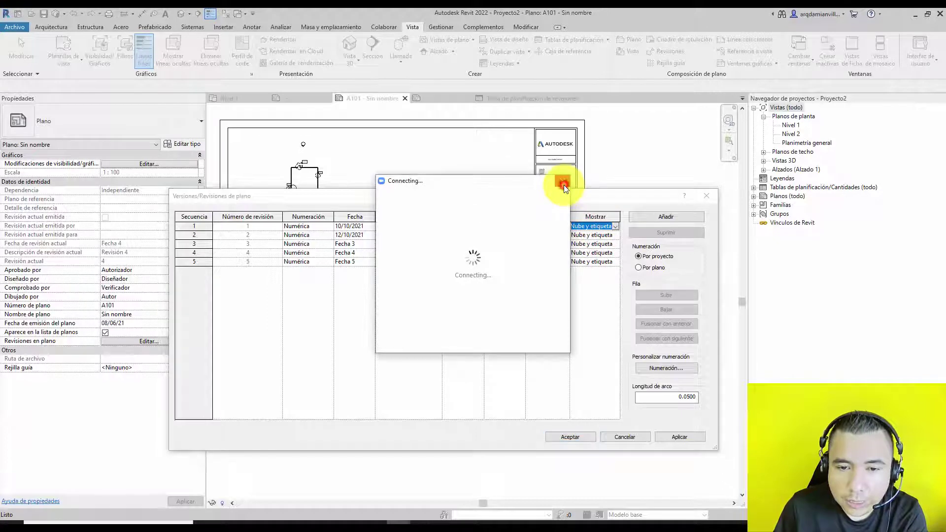
click(630, 99)
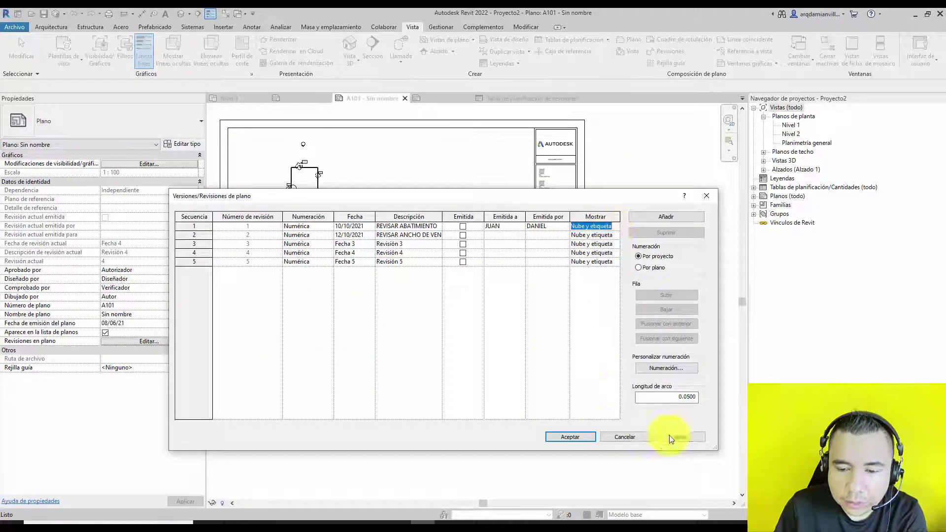
click(589, 436)
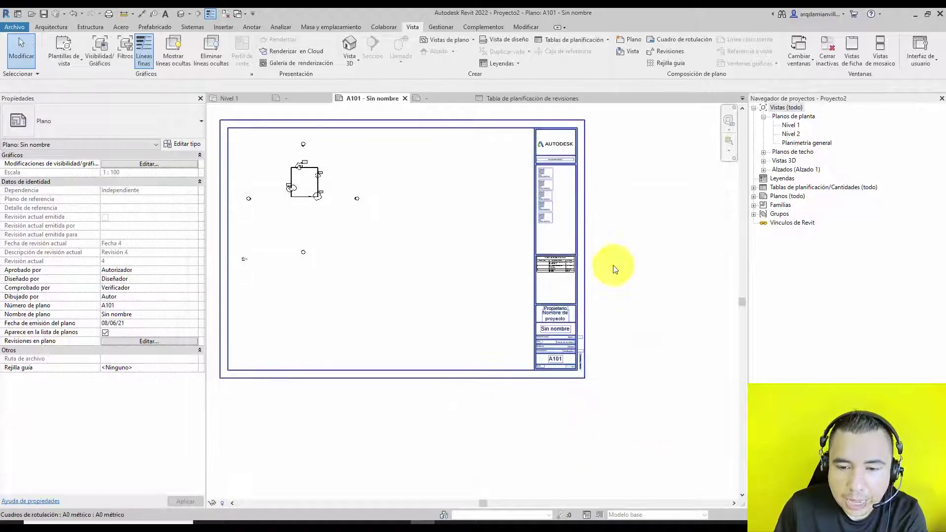
Step: Zoom into the revision table and mark revision 1 as issued in the Revisiones list
scroll(565, 229, up, 3)
scroll(565, 229, up, 2)
scroll(565, 229, up, 2)
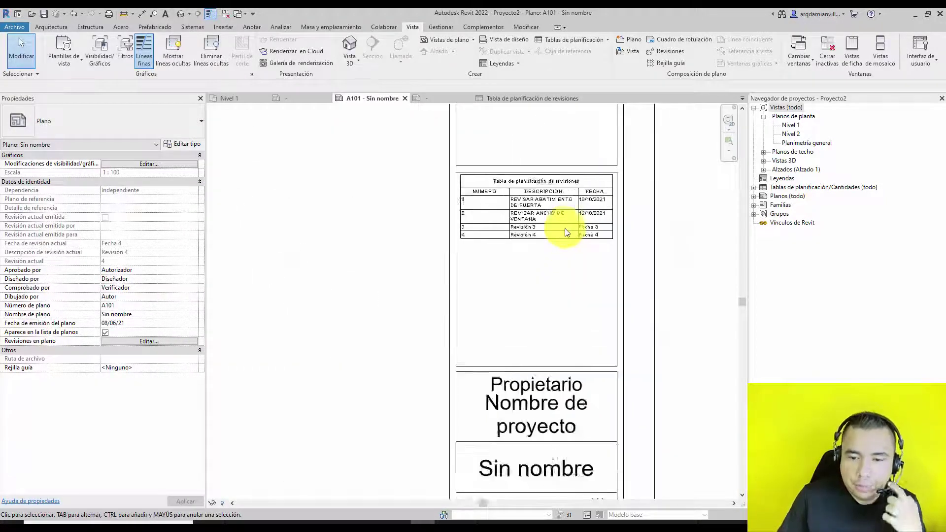
scroll(566, 230, up, 2)
scroll(557, 221, up, 2)
scroll(490, 200, up, 1)
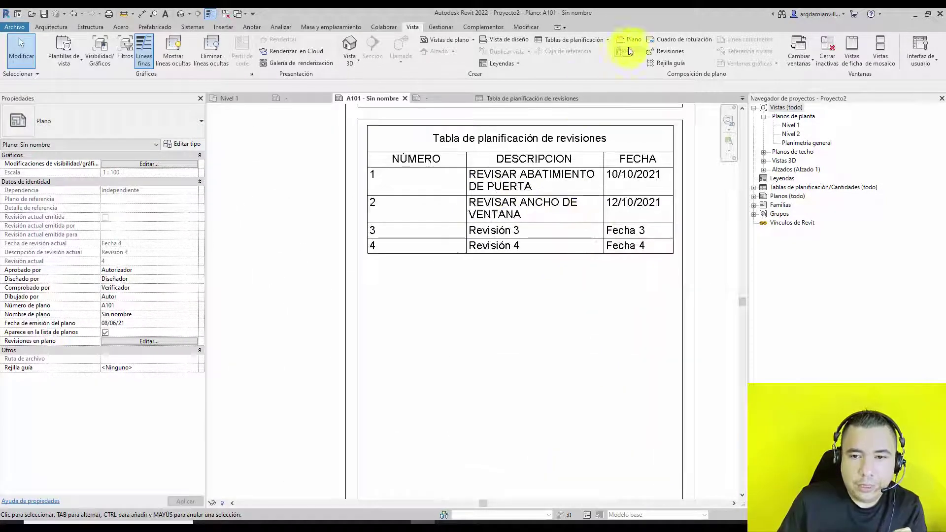
click(666, 52)
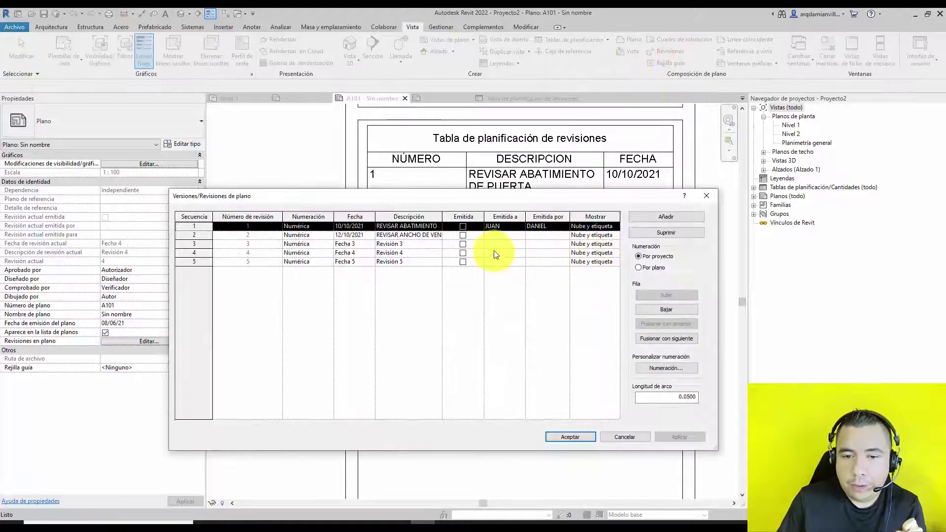
click(462, 226)
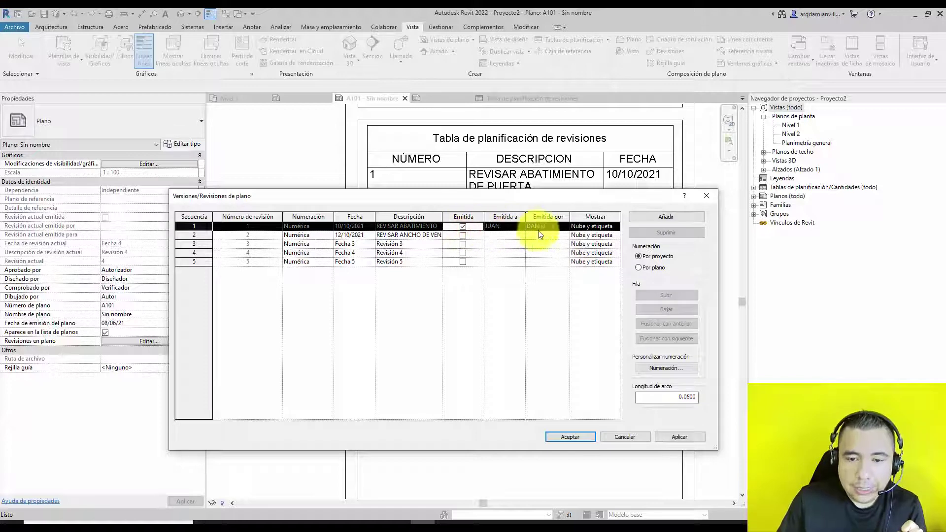
click(585, 436)
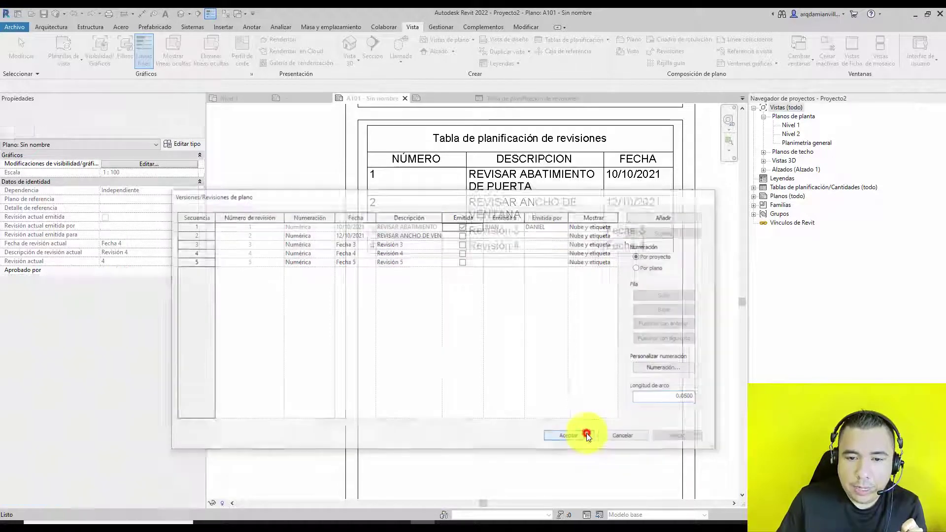
Step: Zoom out and pan to bring sheet A101's plan viewport back into view
scroll(639, 186, down, 5)
scroll(401, 185, down, 3)
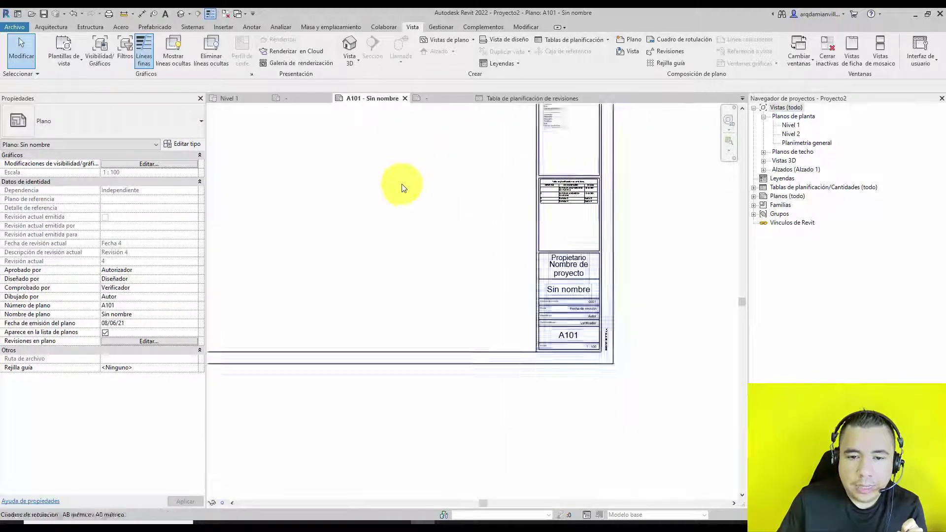
middle_drag(401, 186, 574, 217)
scroll(370, 153, up, 2)
scroll(363, 221, up, 2)
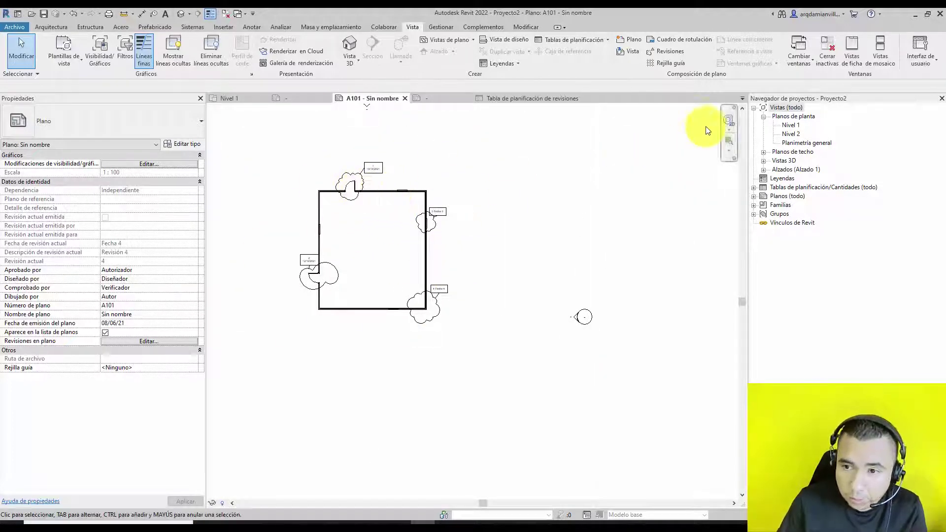
Step: Duplicate Nivel 1 with detailing and rename the copy Nivel 1 REVISIONES
click(787, 126)
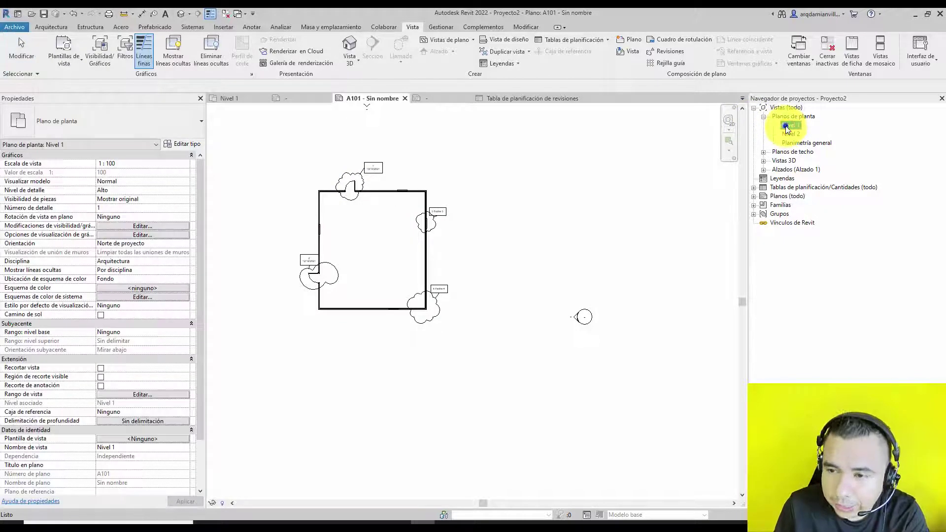
right_click(785, 126)
mouse_move(821, 204)
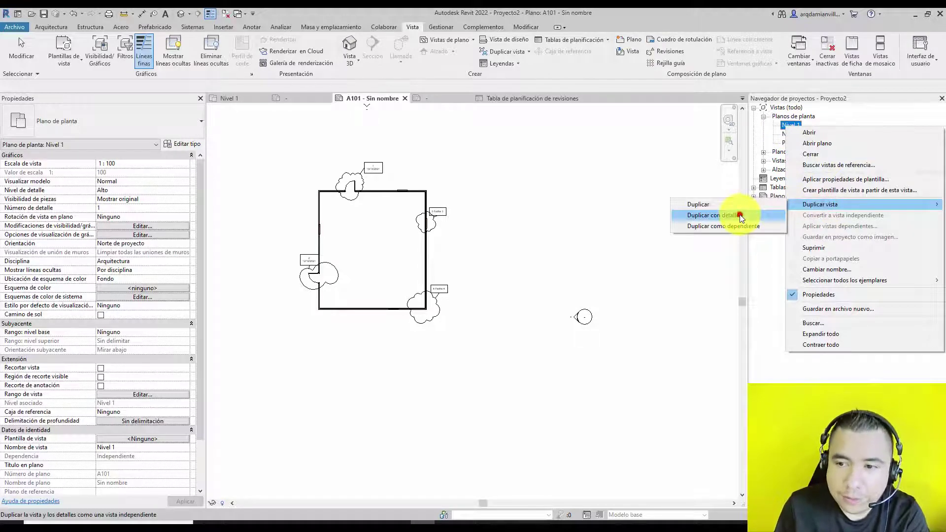
click(740, 215)
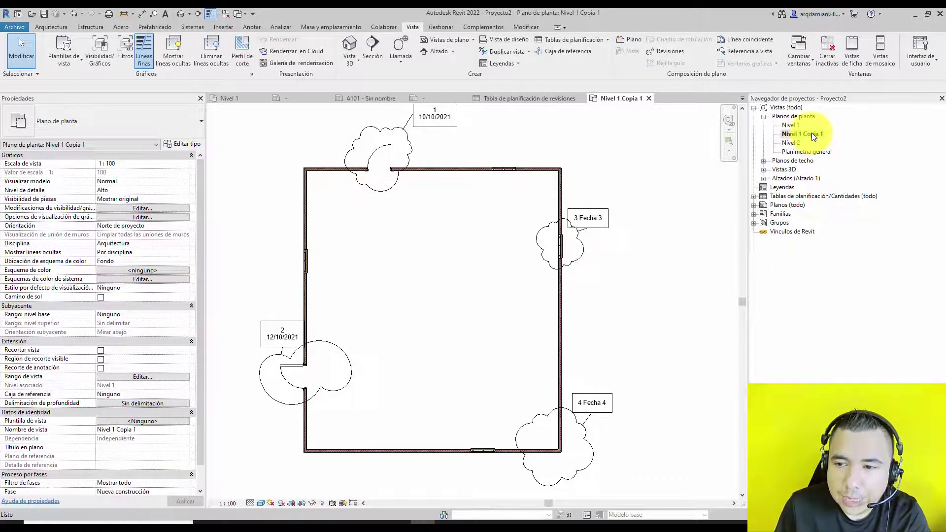
right_click(813, 136)
click(834, 274)
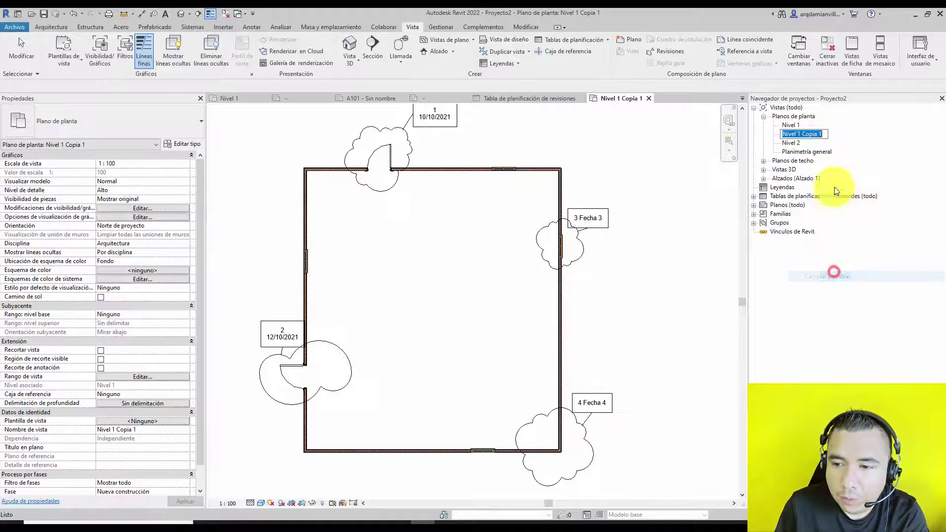
drag(824, 134, 808, 132)
text(REVISIONES)
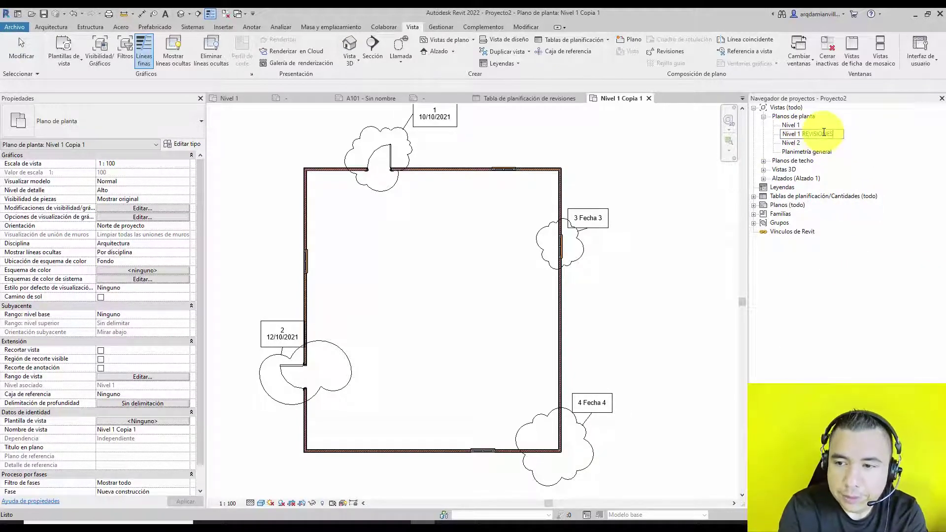
key(Return)
click(633, 156)
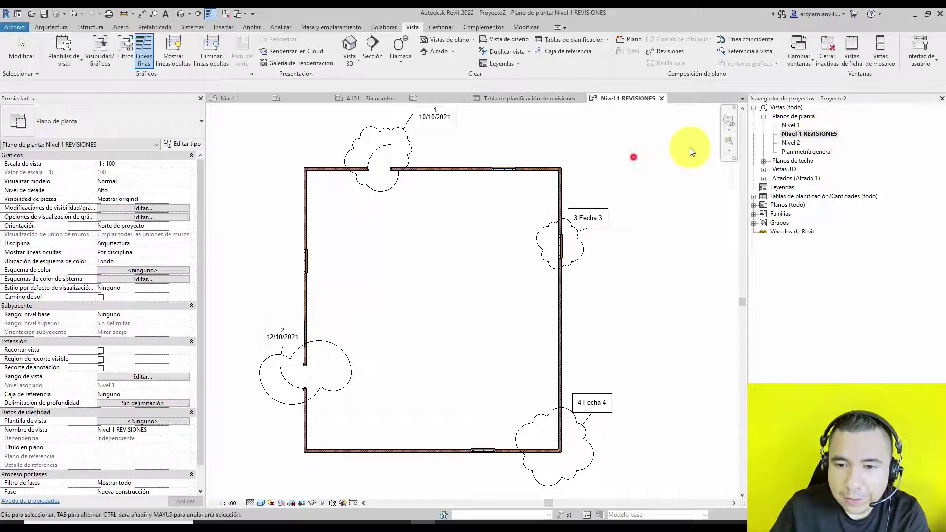
Step: Hide all revision clouds by category in the original Nivel 1 plan
double_click(790, 125)
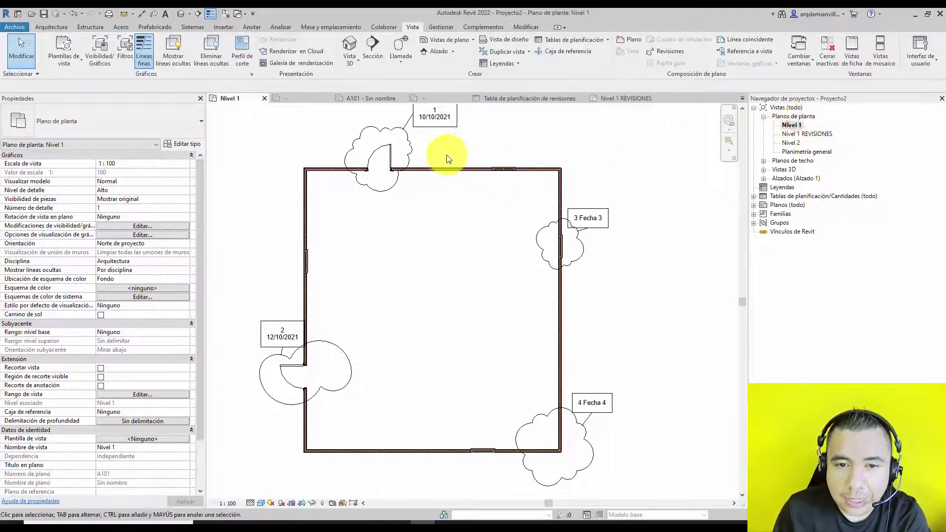
right_click(412, 146)
mouse_move(448, 191)
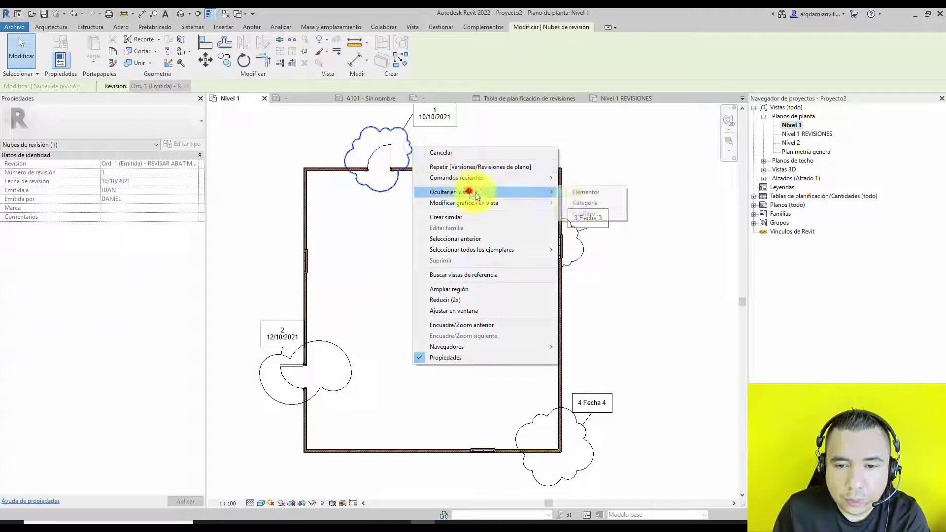
click(574, 204)
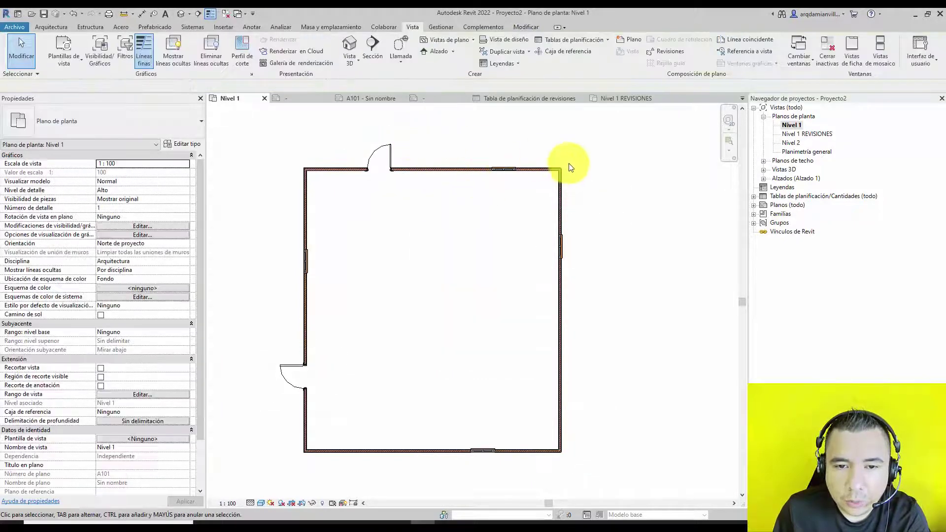
Step: Delete the Nivel 1 plan viewport from sheet A101
double_click(802, 133)
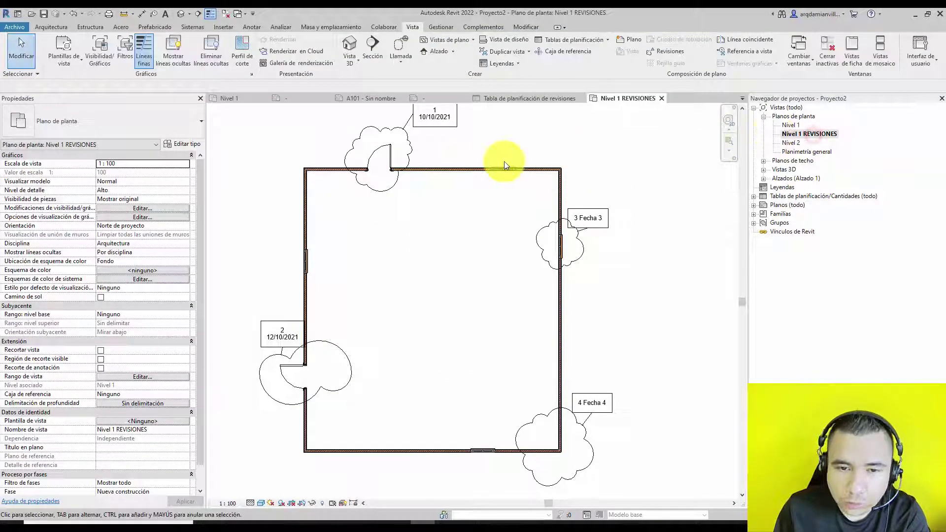
scroll(482, 165, up, 1)
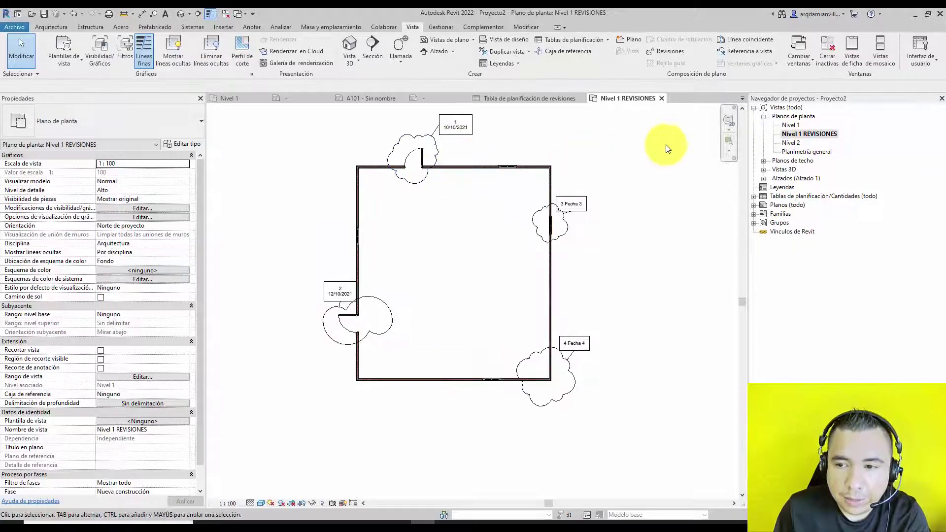
double_click(787, 204)
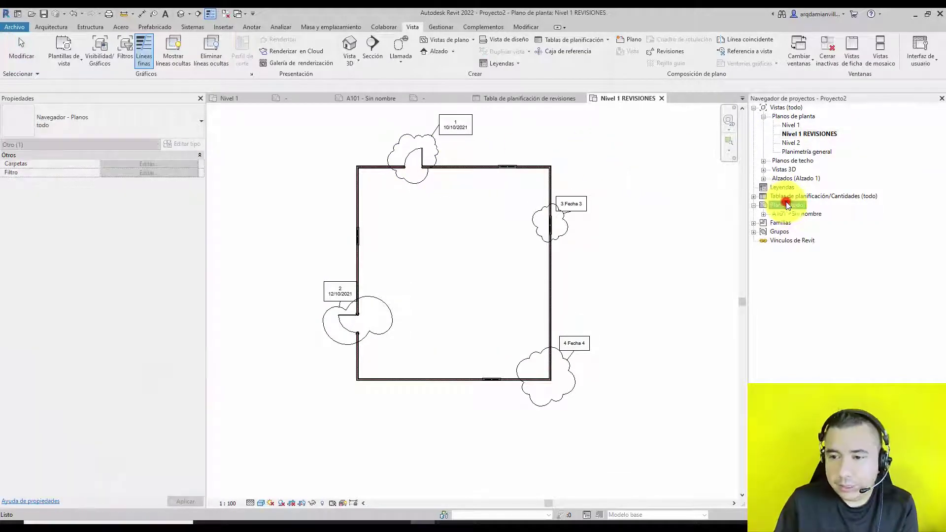
double_click(787, 213)
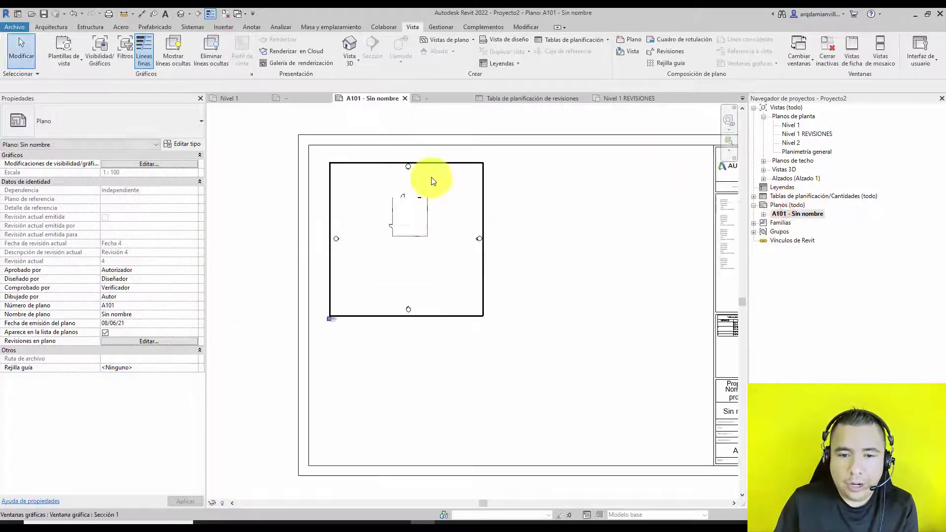
click(453, 185)
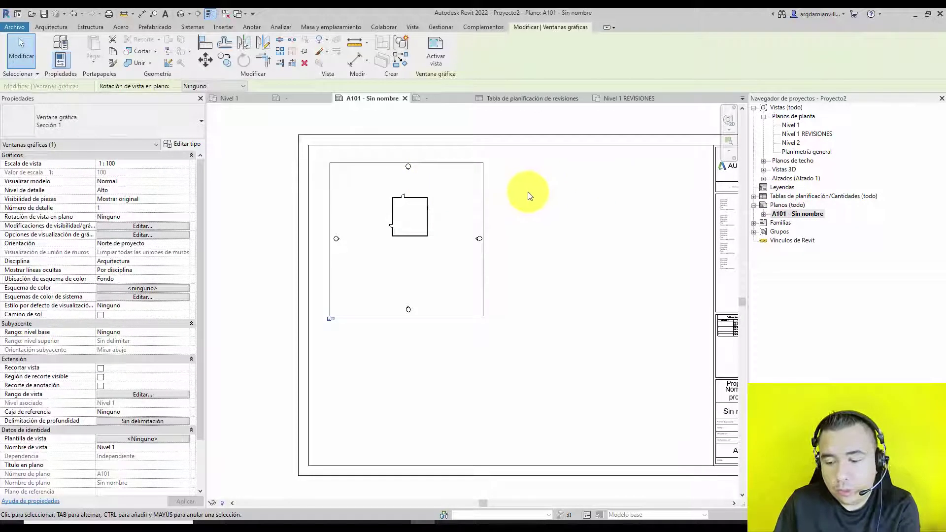
key(Delete)
Step: Place the Nivel 1 REVISIONES view as a viewport on sheet A101
click(801, 134)
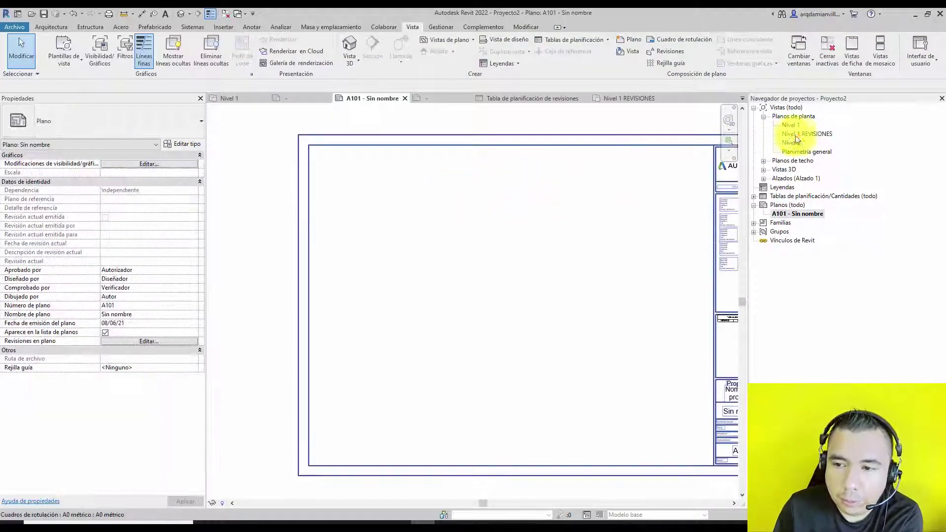
drag(806, 138, 404, 237)
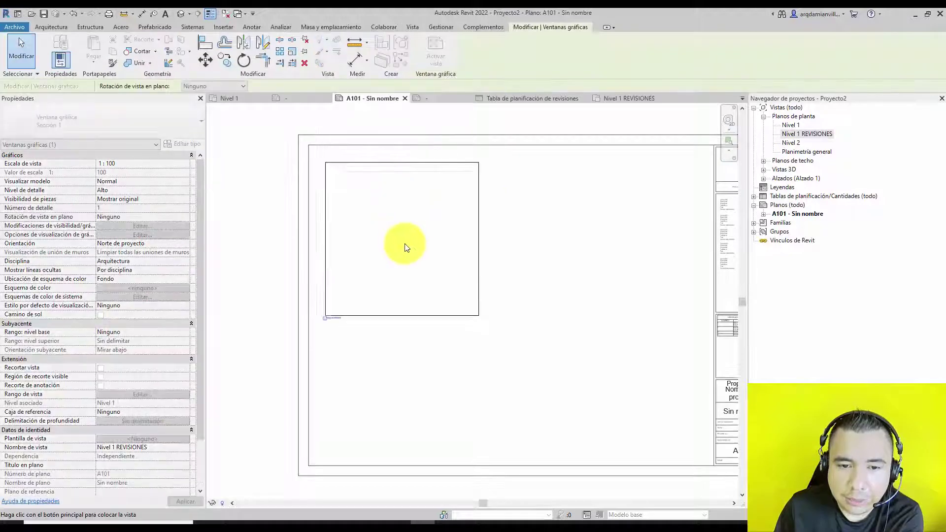
click(404, 238)
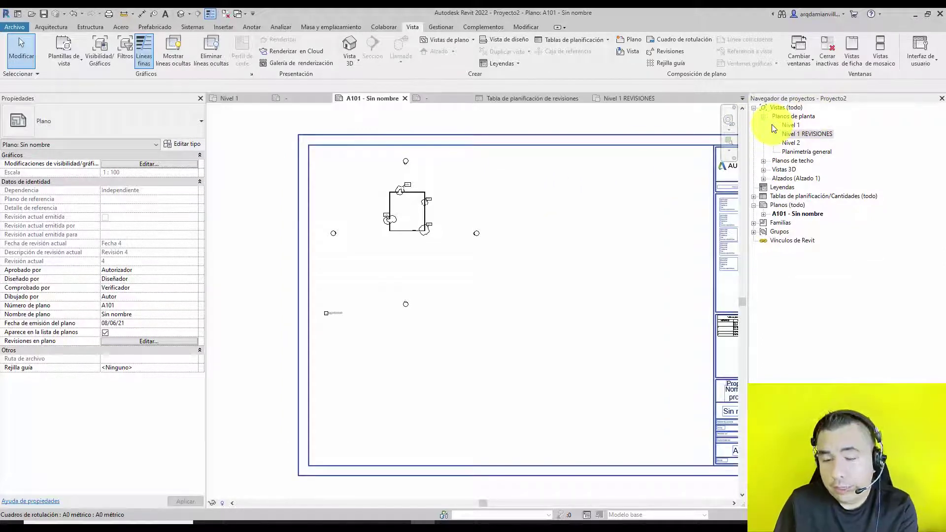
Step: Zoom around the sheet's four revision clouds, then bring up Visibility/Graphics Overrides with VG
scroll(401, 185, up, 2)
scroll(422, 169, up, 4)
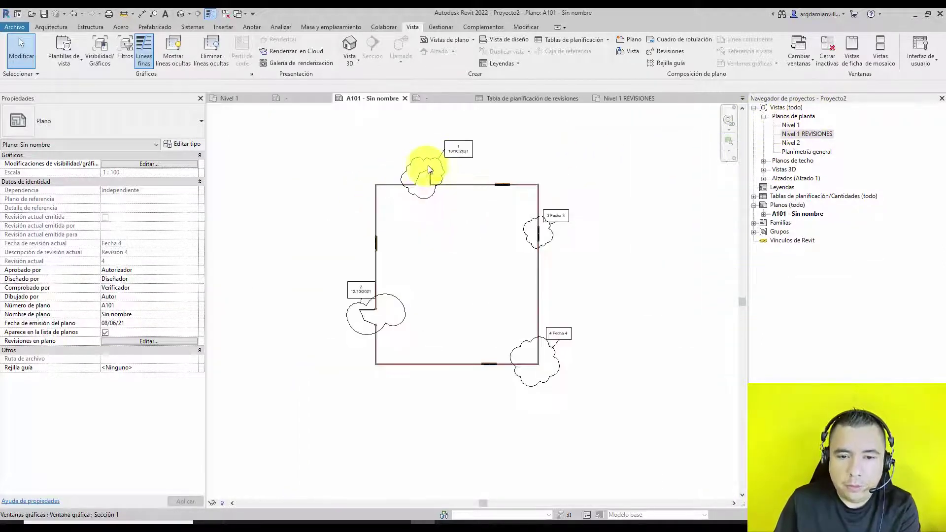
scroll(437, 165, up, 1)
scroll(438, 144, down, 2)
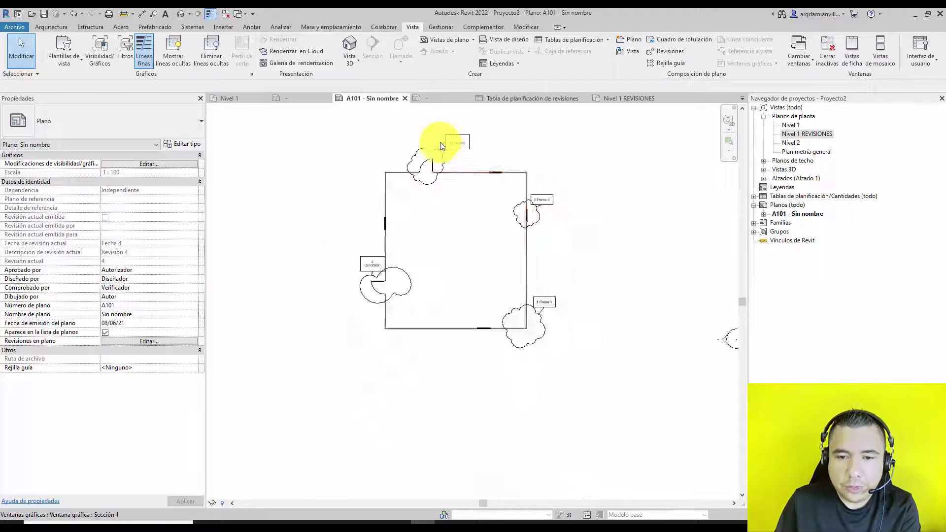
scroll(437, 144, up, 1)
scroll(407, 165, up, 2)
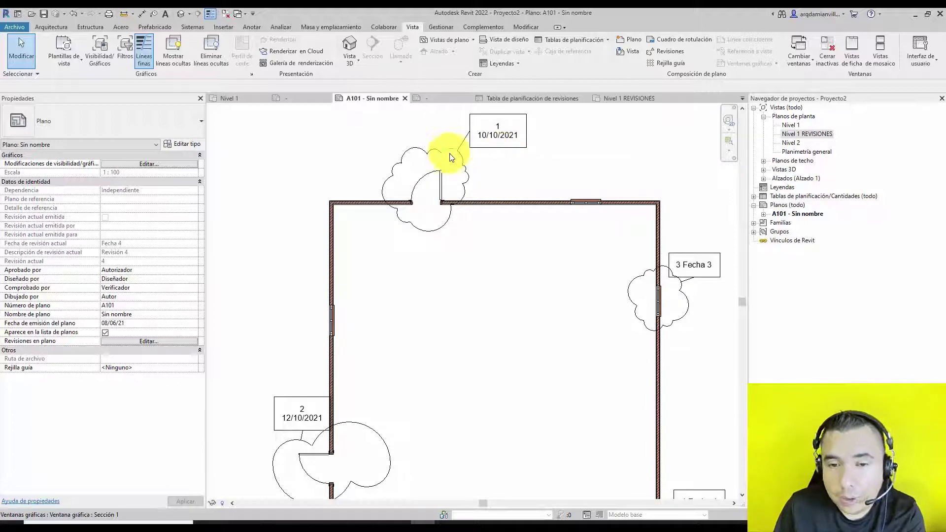
scroll(429, 153, up, 2)
scroll(394, 158, up, 1)
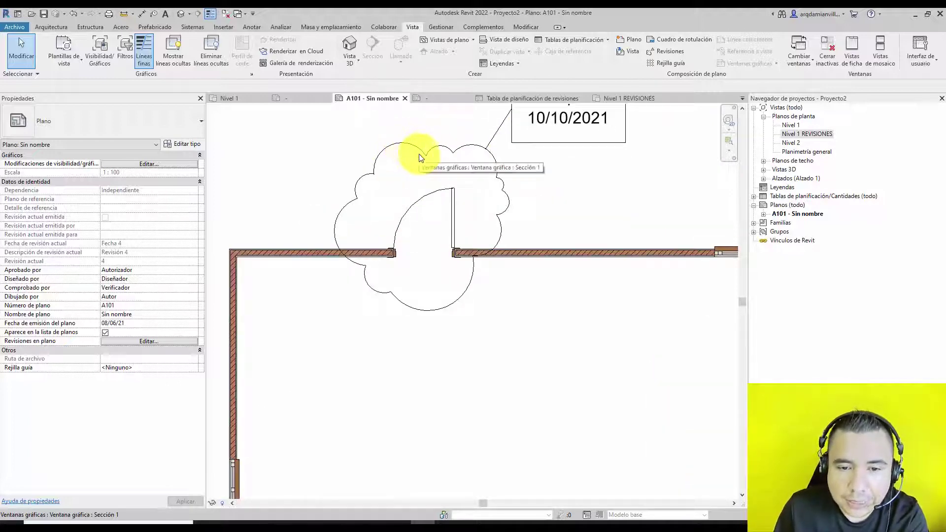
scroll(431, 157, down, 4)
scroll(432, 161, down, 4)
scroll(450, 158, up, 2)
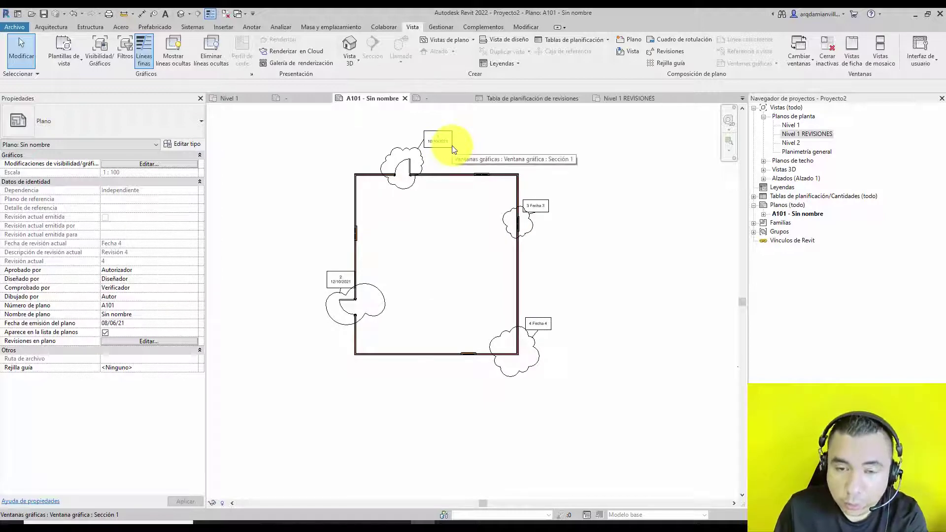
key(v)
key(v)
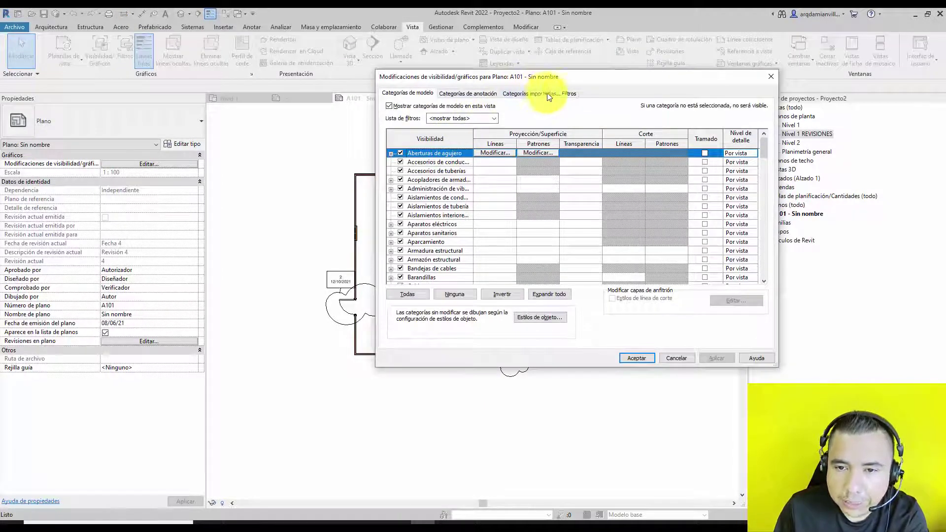
Step: Bring up Nivel 1 REVISIONES' Visibility/Graphics and scroll Annotation Categories to the revision clouds
click(684, 357)
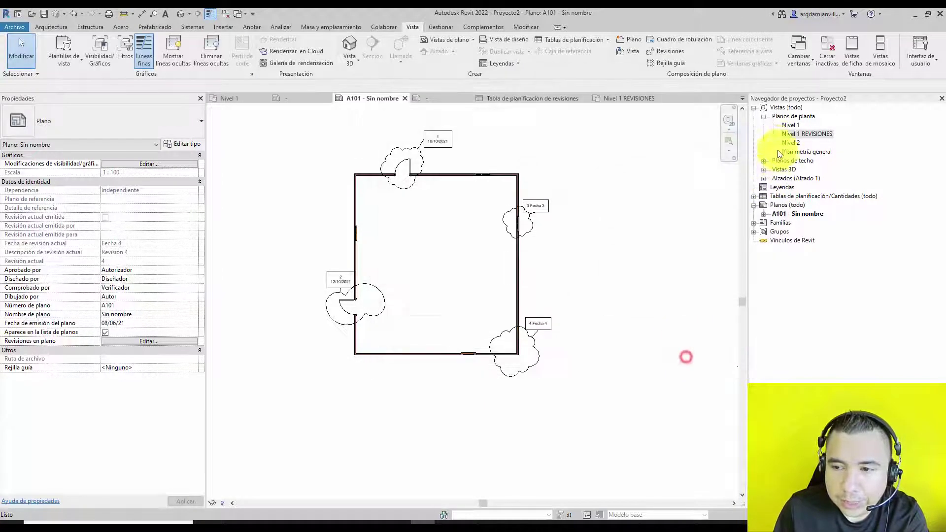
double_click(797, 134)
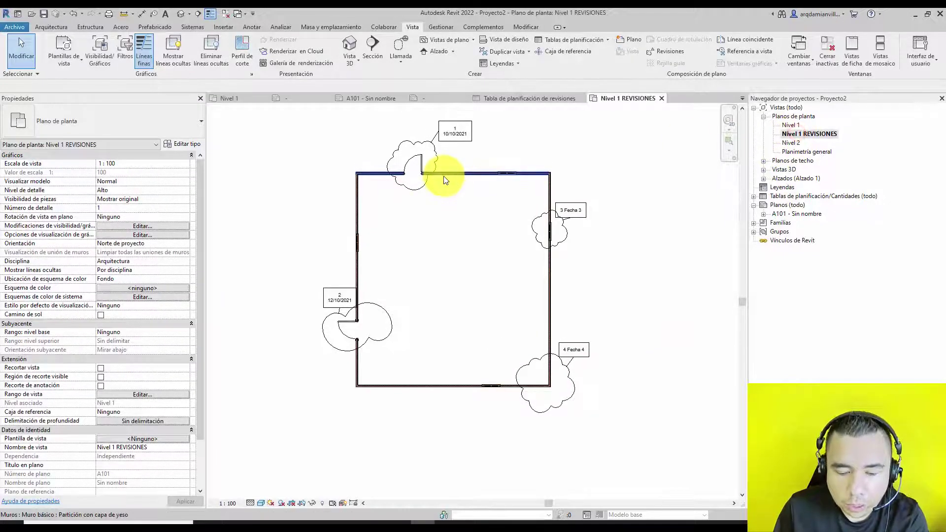
key(v)
key(v)
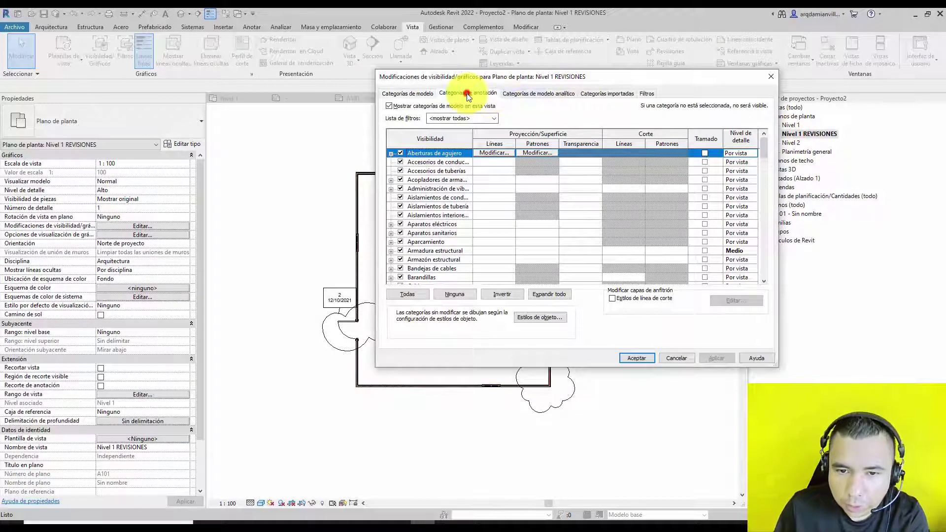
click(468, 93)
scroll(426, 212, down, 2)
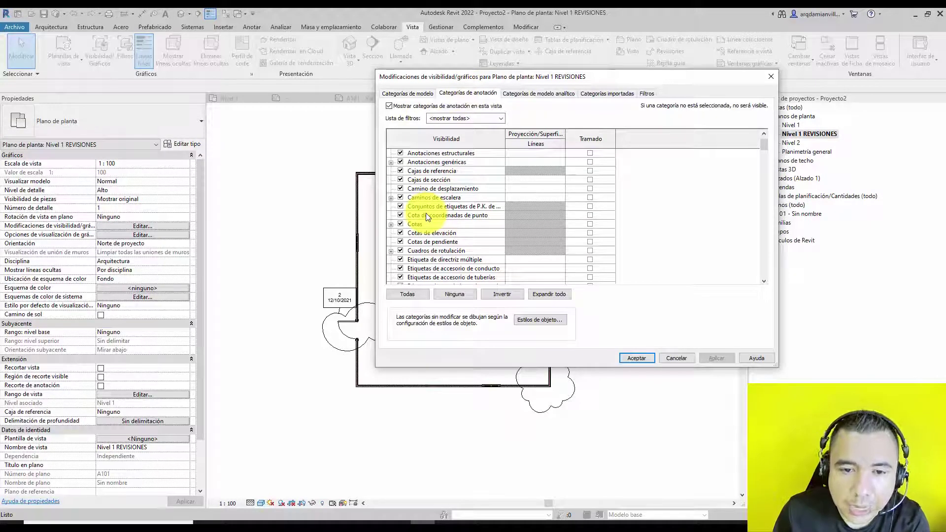
scroll(425, 213, down, 3)
scroll(425, 213, down, 3)
scroll(426, 213, down, 2)
scroll(425, 212, down, 2)
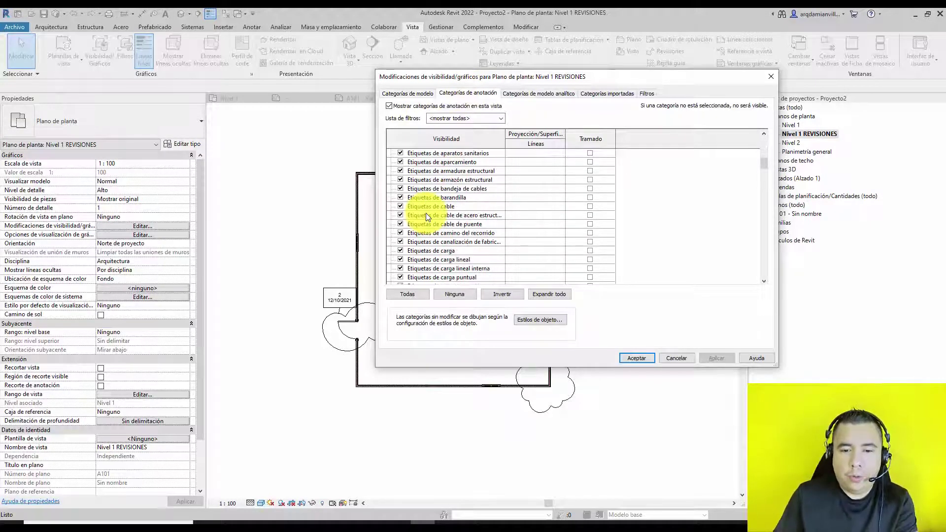
scroll(426, 213, down, 2)
scroll(425, 213, down, 2)
scroll(425, 213, down, 2)
scroll(426, 214, down, 2)
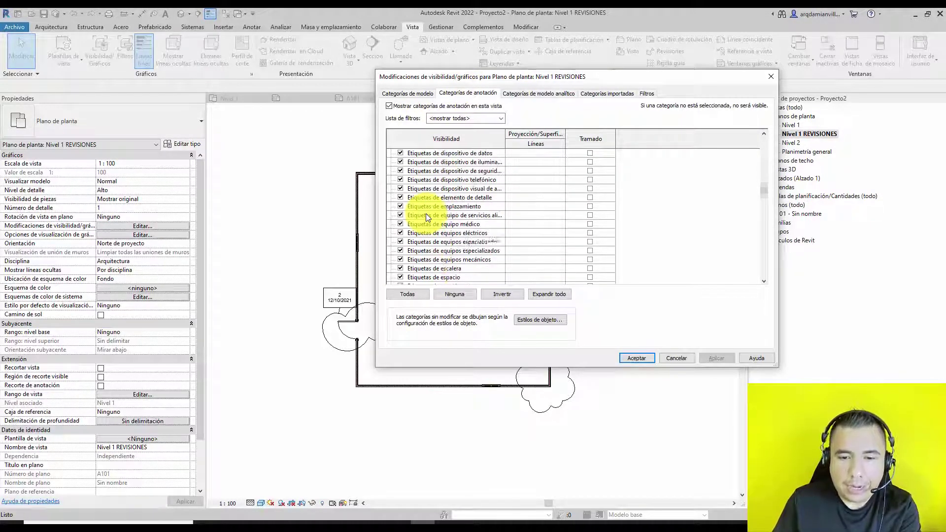
scroll(425, 213, down, 2)
scroll(425, 213, down, 2)
scroll(426, 214, down, 2)
scroll(426, 214, down, 2)
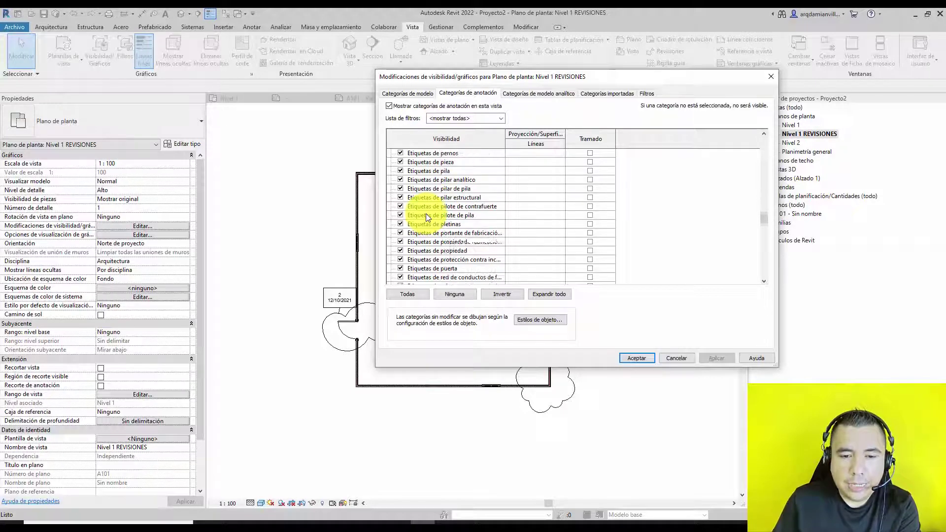
scroll(426, 214, down, 2)
scroll(426, 213, down, 2)
scroll(426, 213, down, 2)
scroll(425, 213, down, 2)
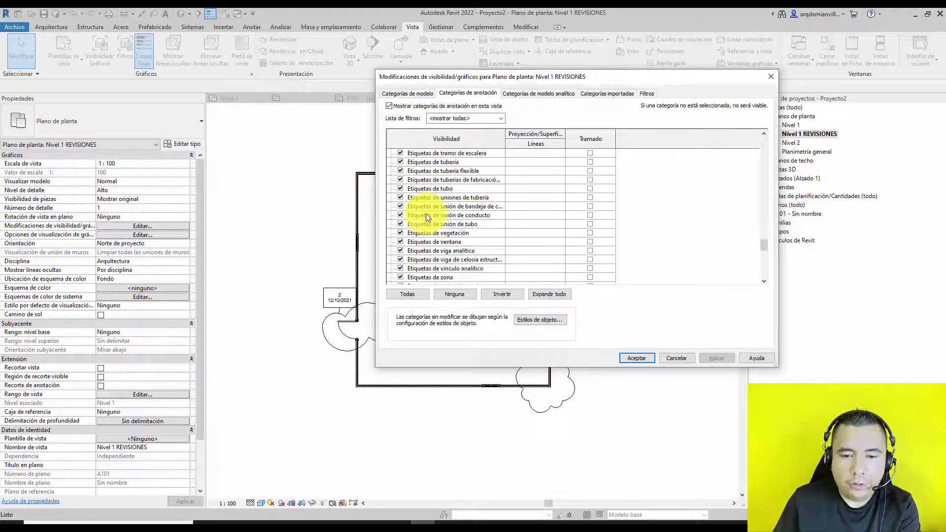
scroll(426, 213, down, 2)
scroll(425, 214, down, 2)
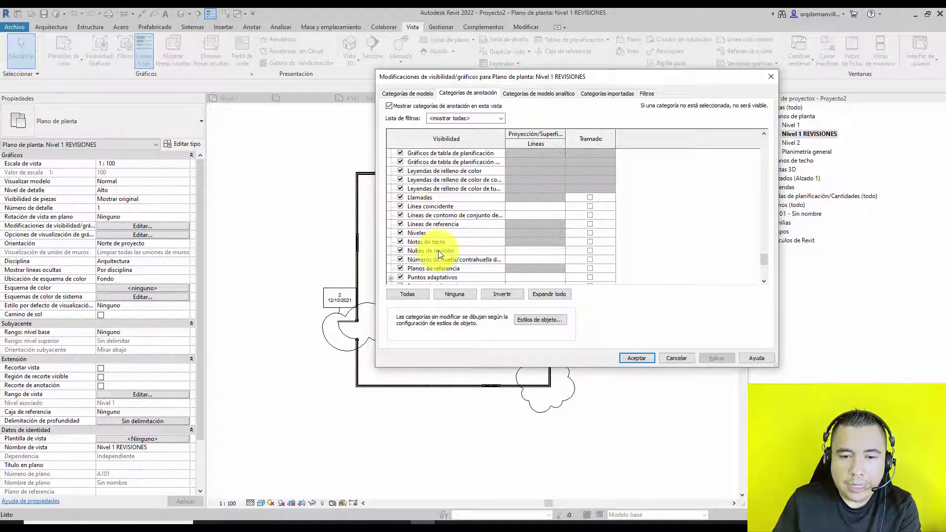
Step: Turn on halftone for the Nubes de revisión category and apply it
click(531, 252)
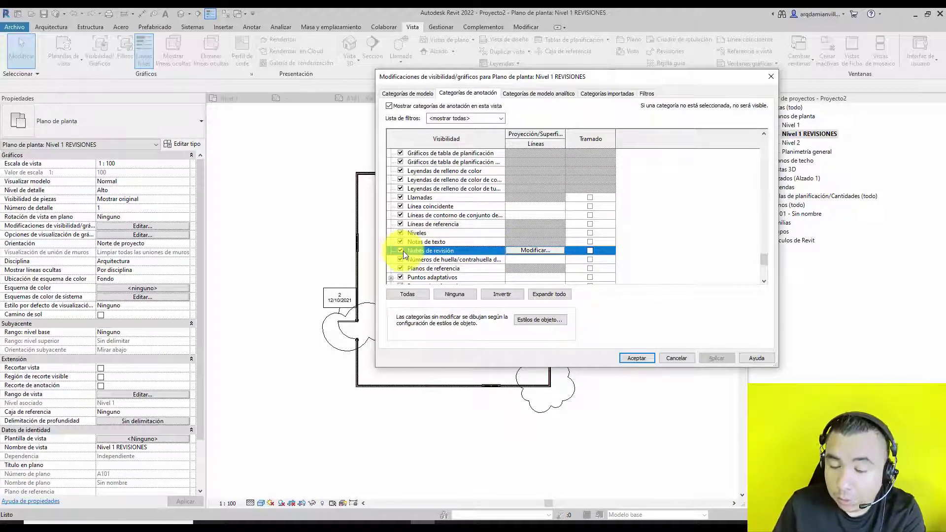
click(590, 250)
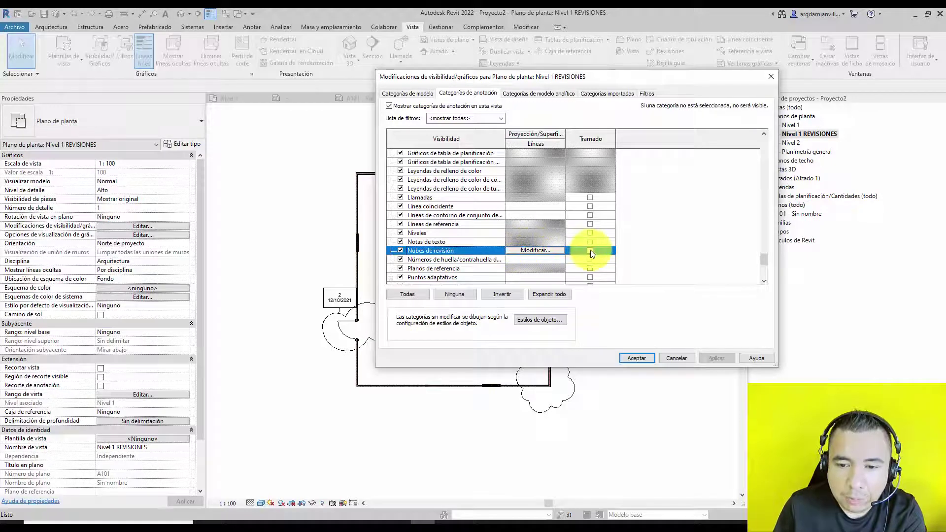
click(590, 250)
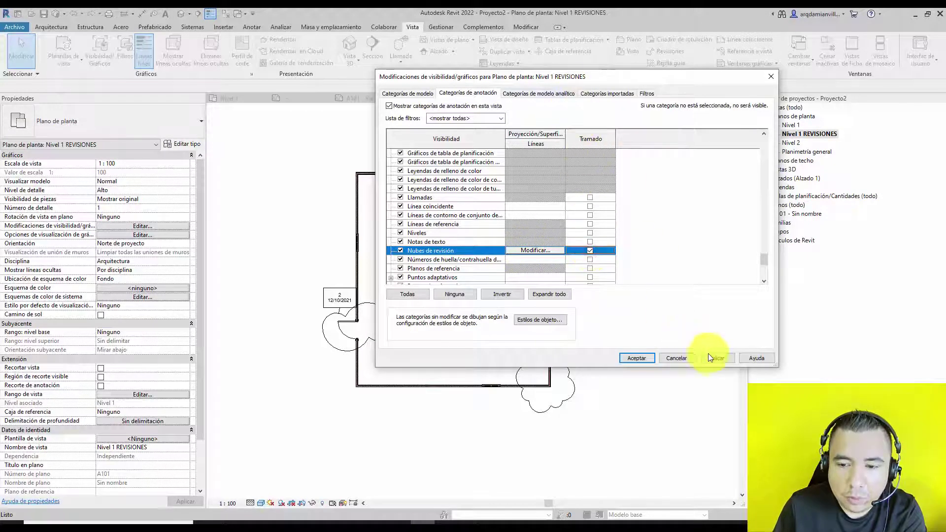
click(710, 355)
click(589, 259)
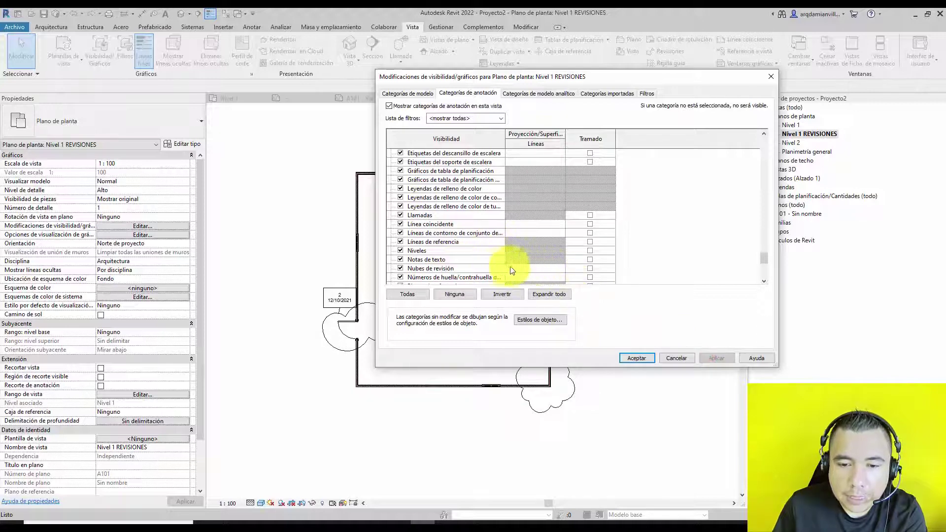
Step: Override the Nubes de revisión line colour to red and apply it to the plan
click(535, 268)
click(535, 268)
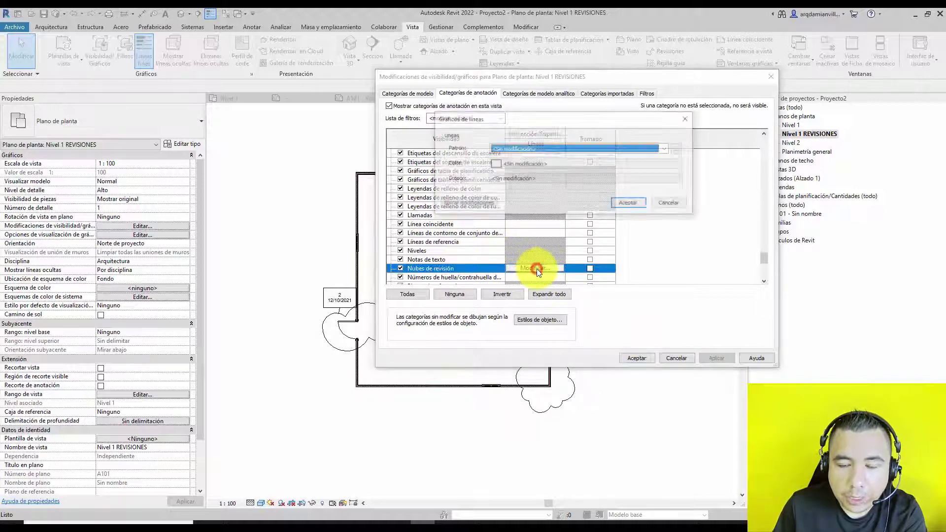
click(549, 163)
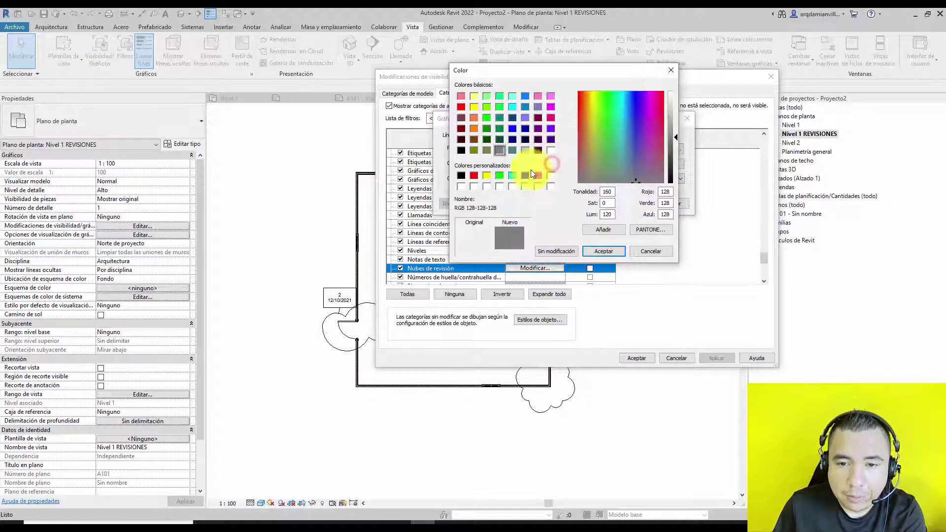
click(473, 176)
click(613, 251)
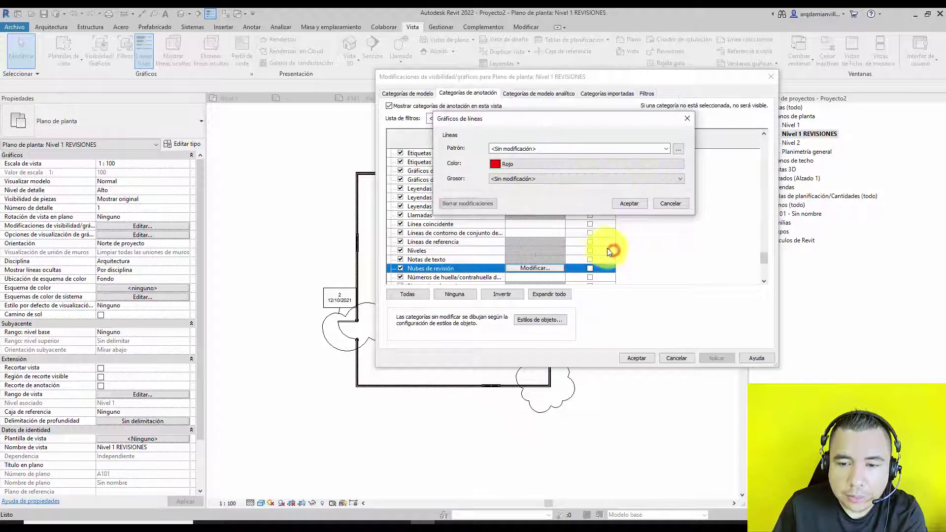
click(632, 202)
click(713, 356)
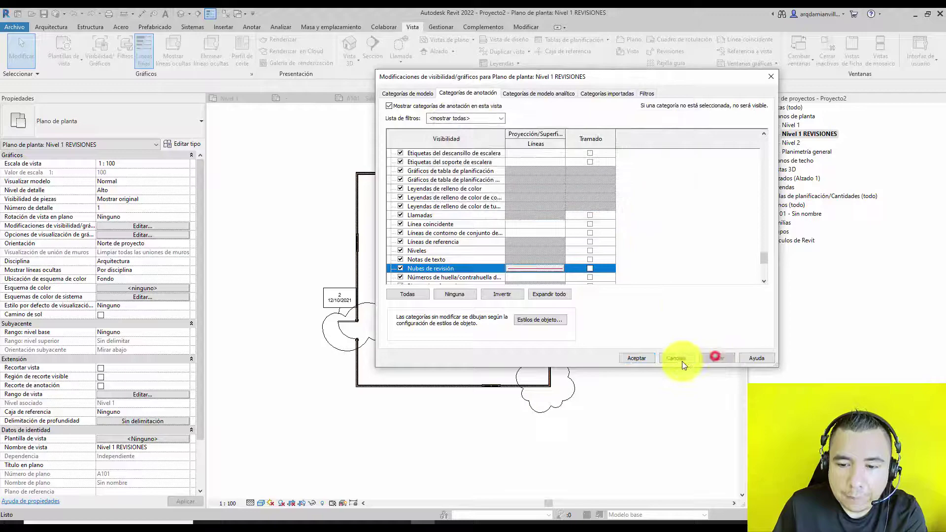
click(636, 356)
scroll(461, 163, up, 1)
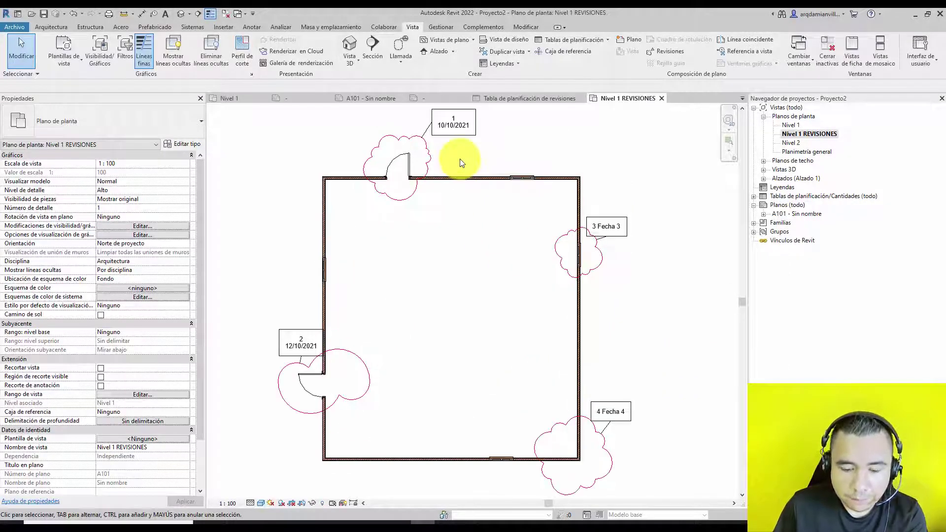
Step: Reach the Nubes de revisión line override in the plan's Annotation Categories
key(v)
key(g)
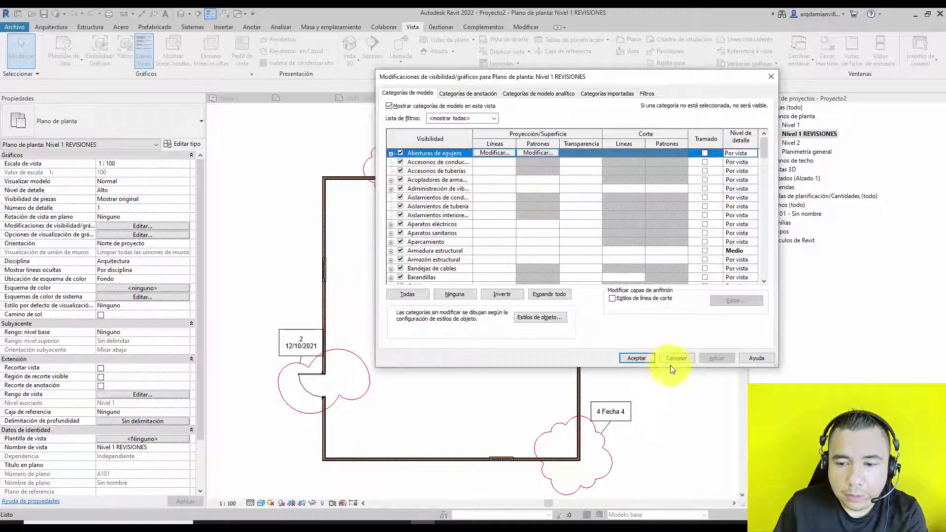
click(675, 359)
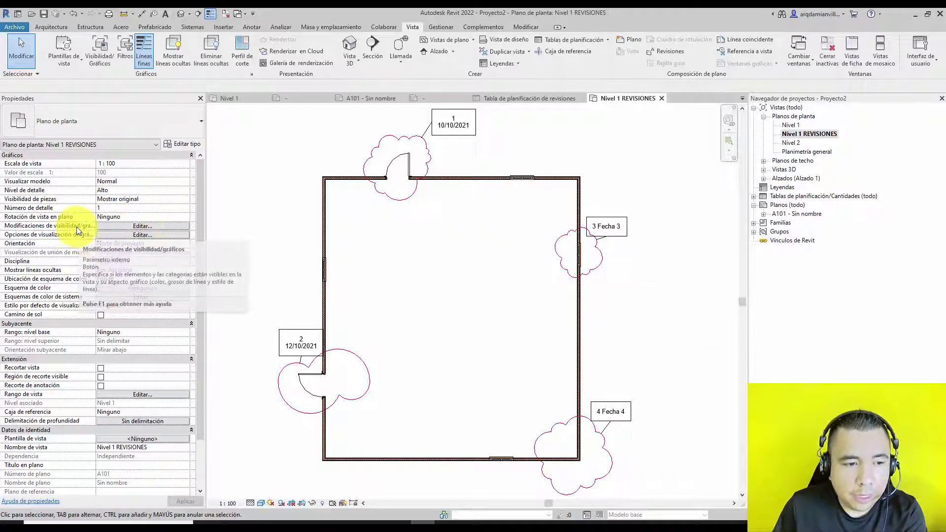
click(162, 225)
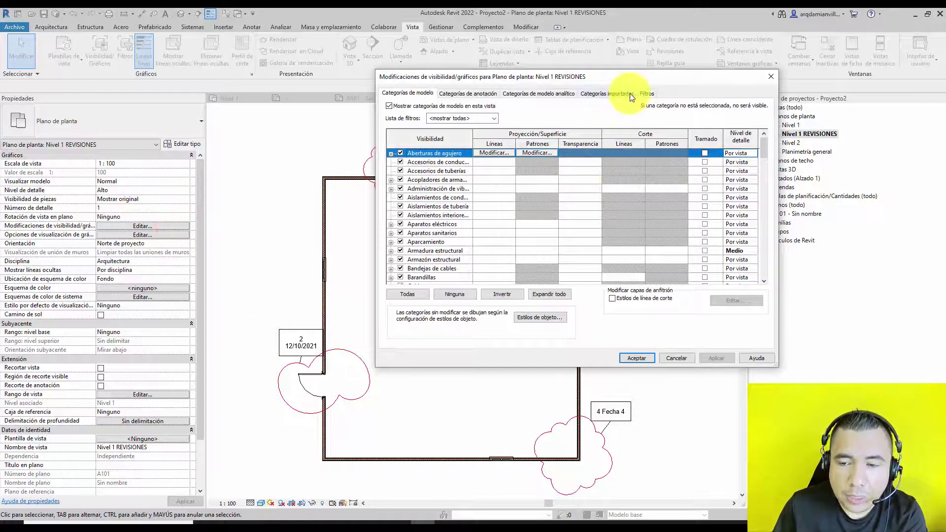
click(493, 93)
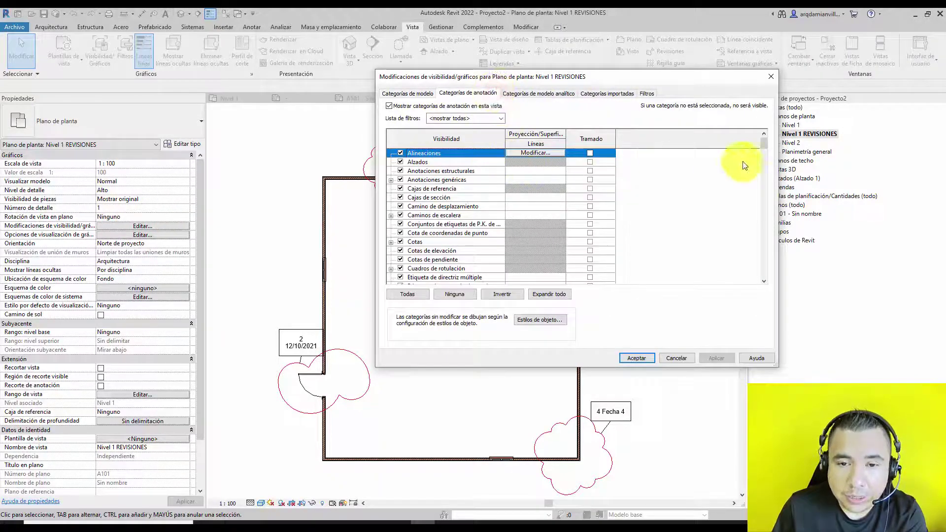
drag(764, 144, 763, 261)
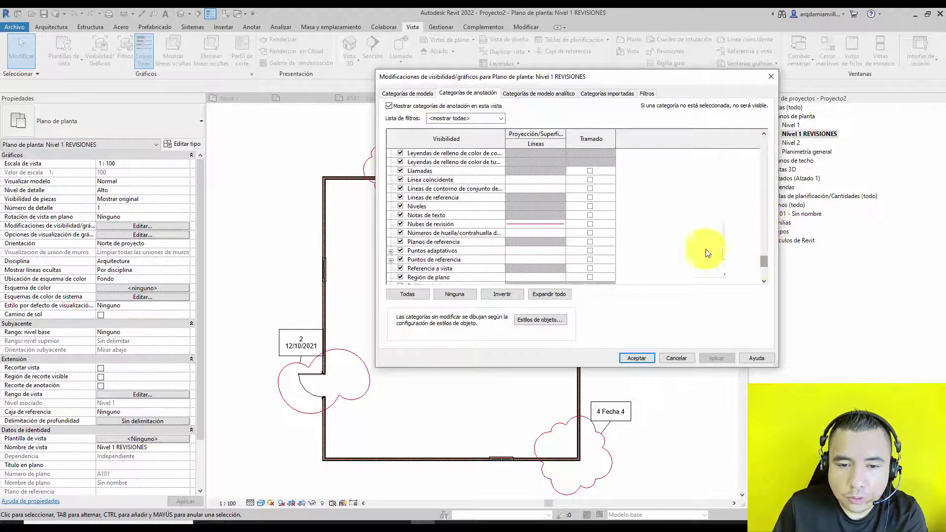
click(550, 227)
click(550, 225)
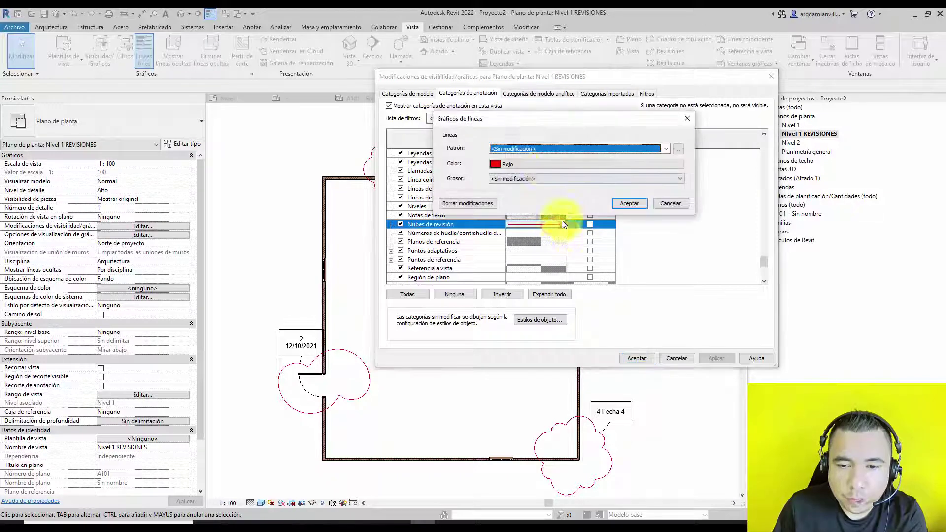
Step: Set the revision cloud line pattern to the dashed Derribado and apply it
click(542, 150)
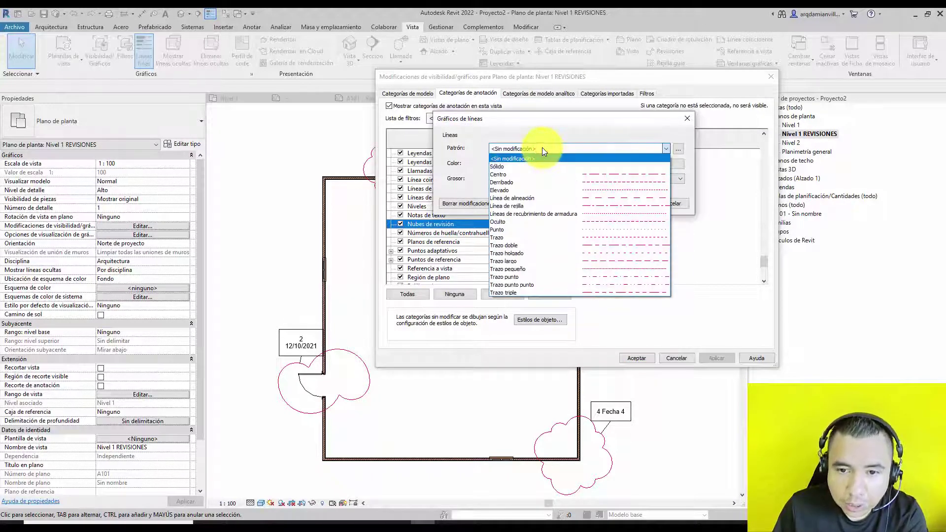
click(541, 147)
click(538, 148)
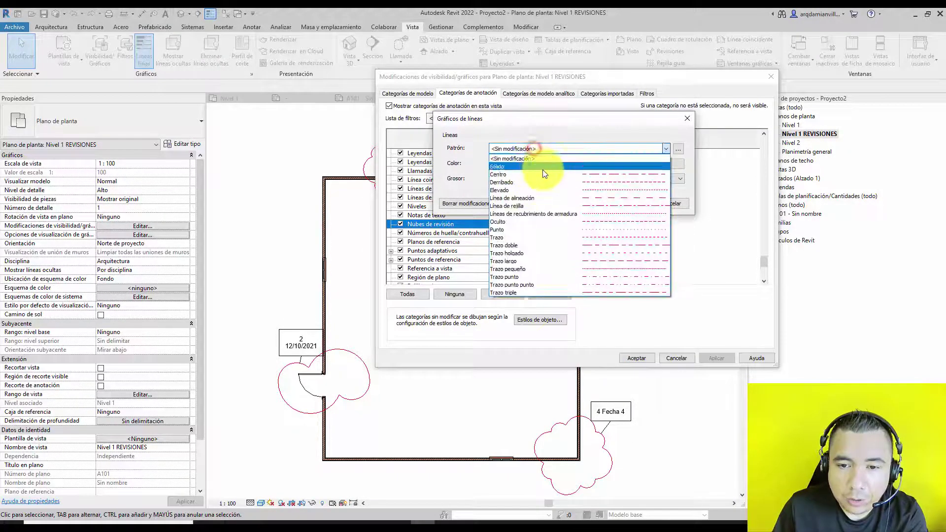
click(543, 180)
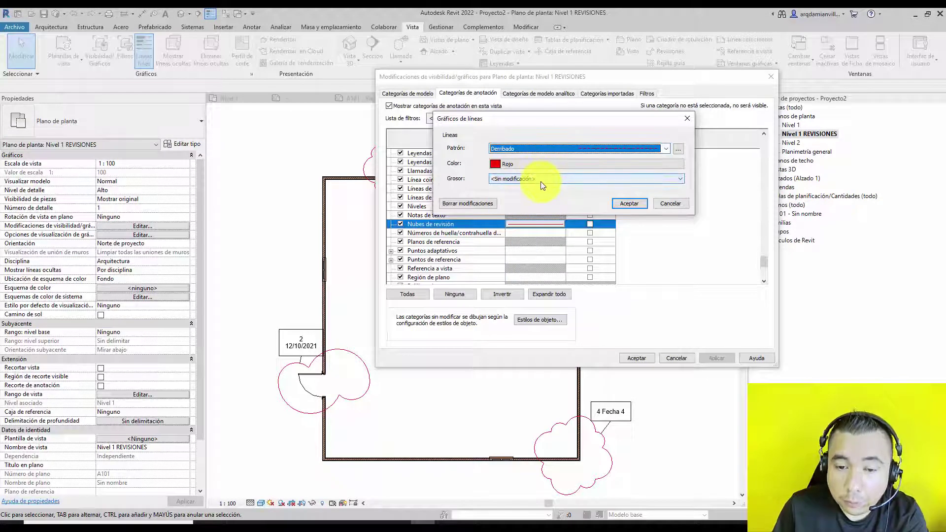
click(542, 179)
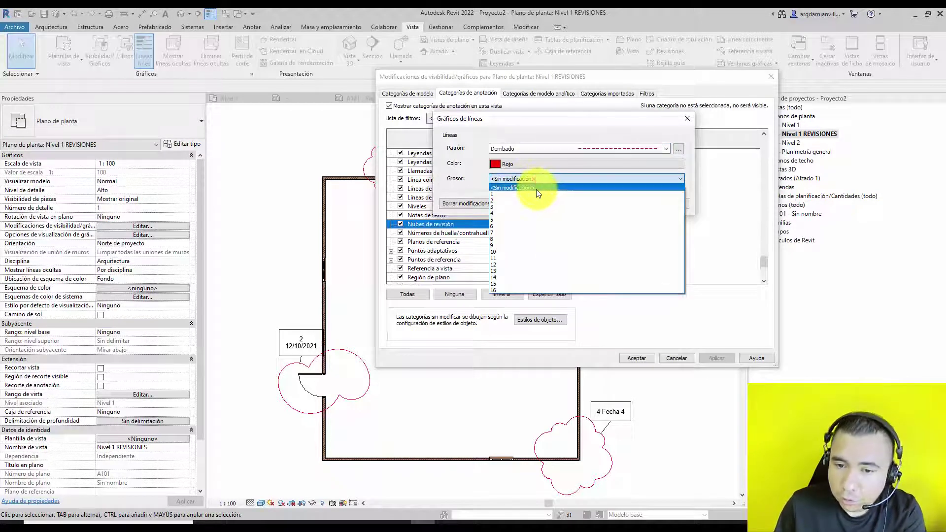
click(455, 178)
click(628, 203)
click(710, 359)
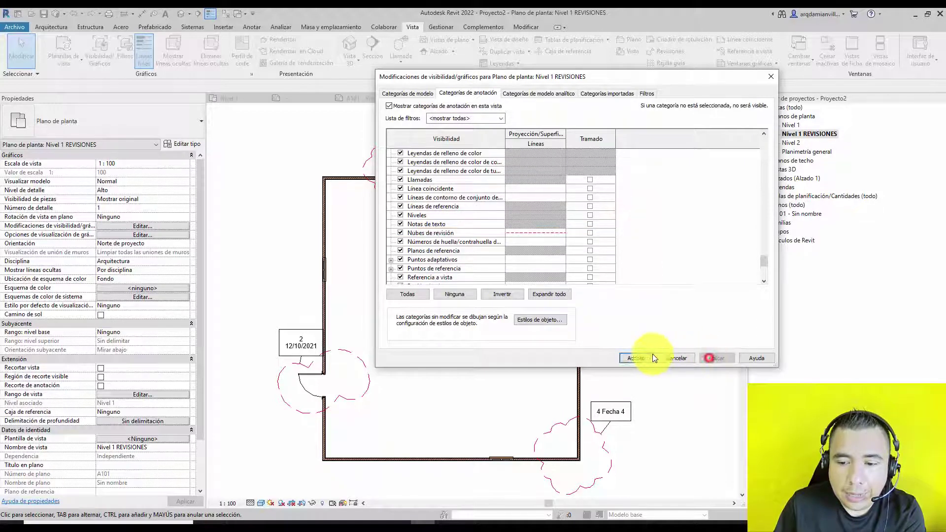
click(640, 358)
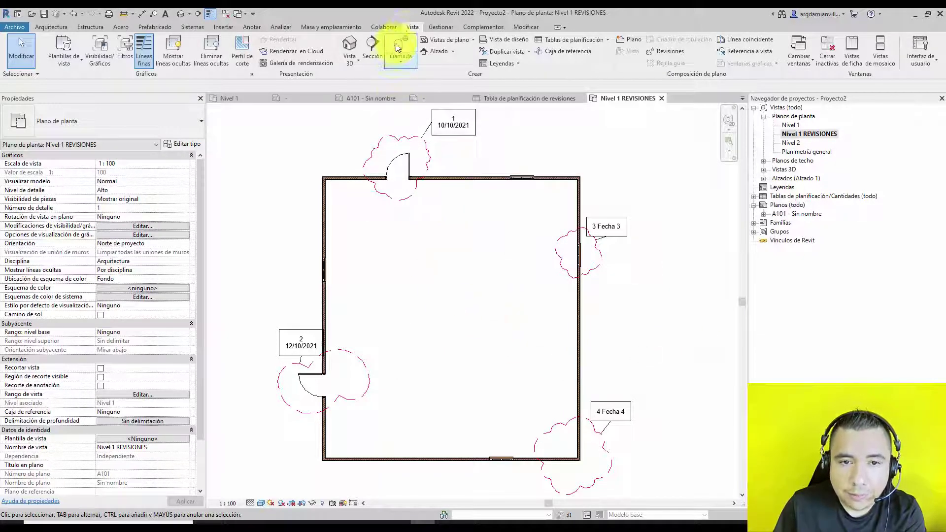
click(436, 28)
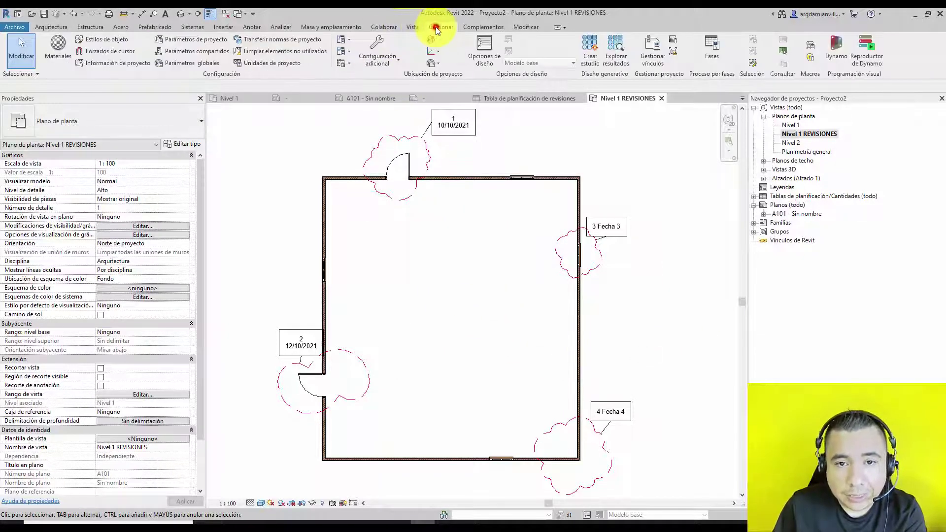
click(377, 60)
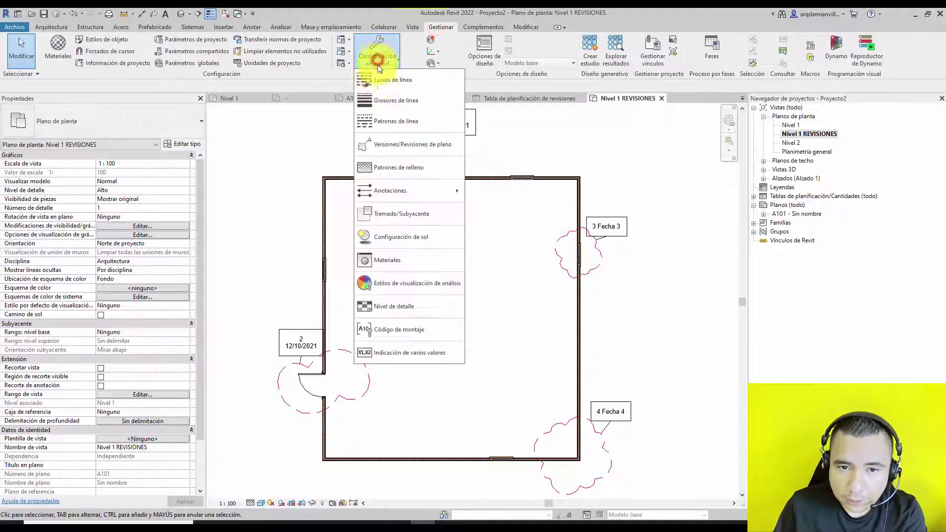
click(394, 101)
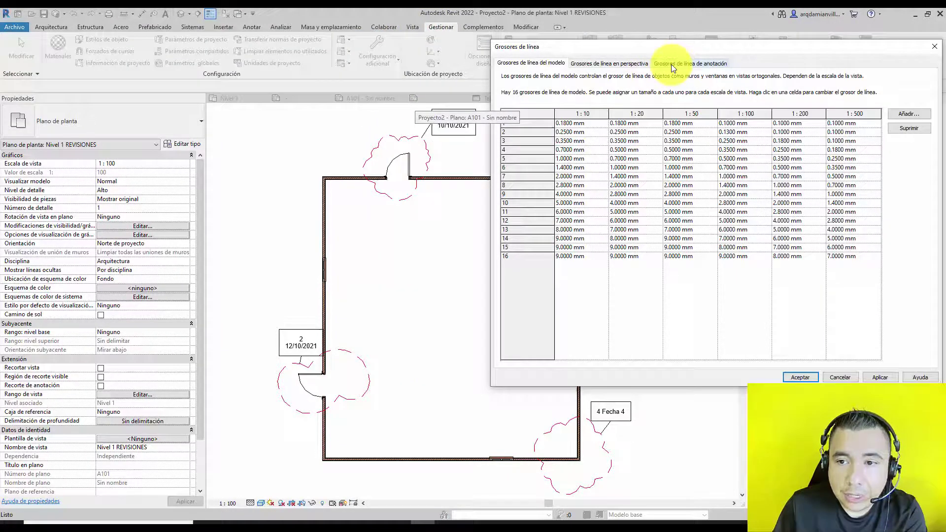
click(670, 64)
drag(650, 46, 394, 84)
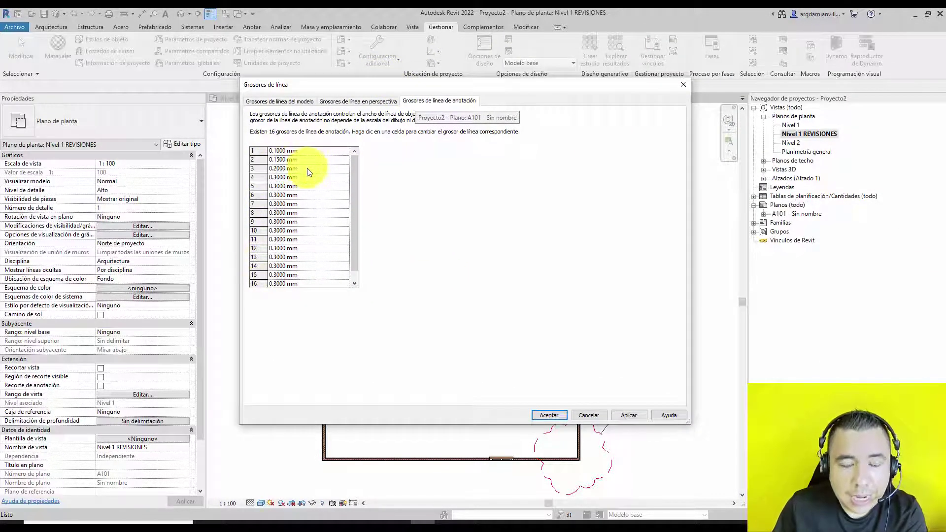
click(299, 179)
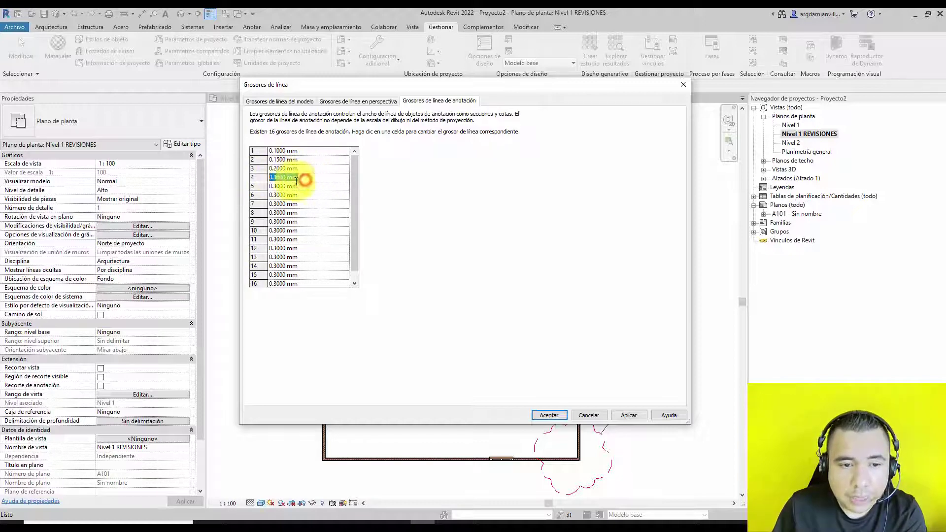
click(300, 188)
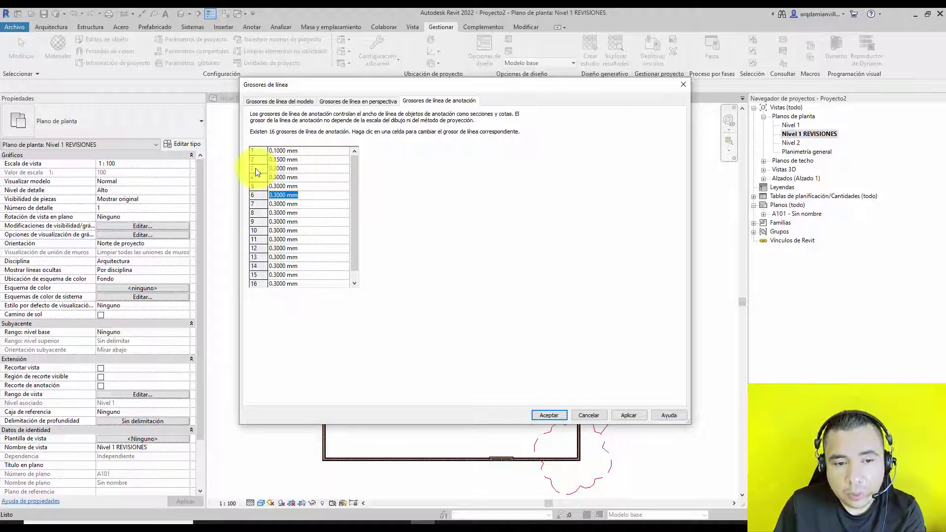
click(302, 151)
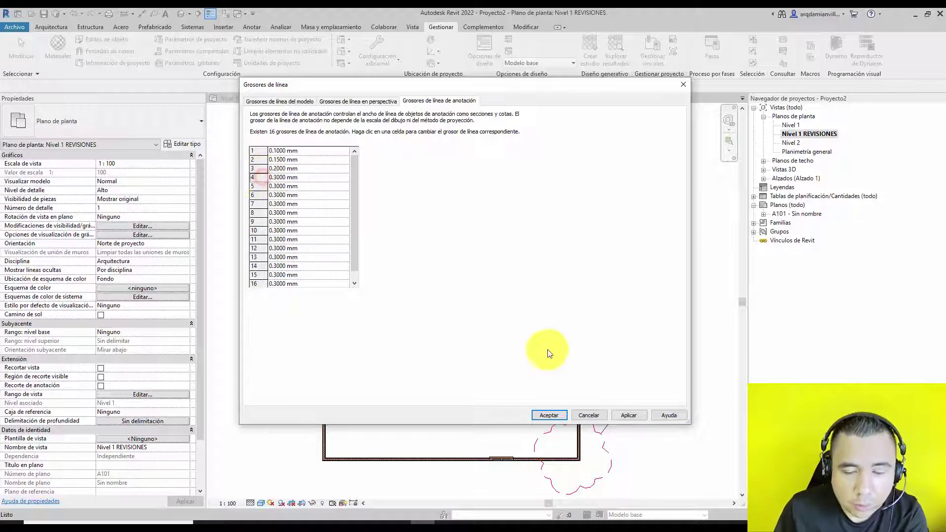
click(591, 414)
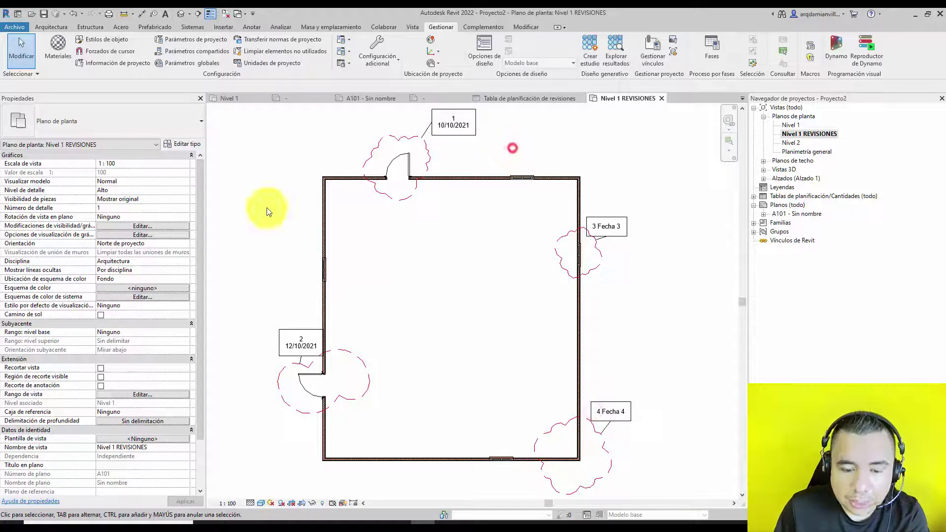
Step: Override the Nubes de revisión line weight to 6 in the plan's Visibility/Graphics
click(143, 226)
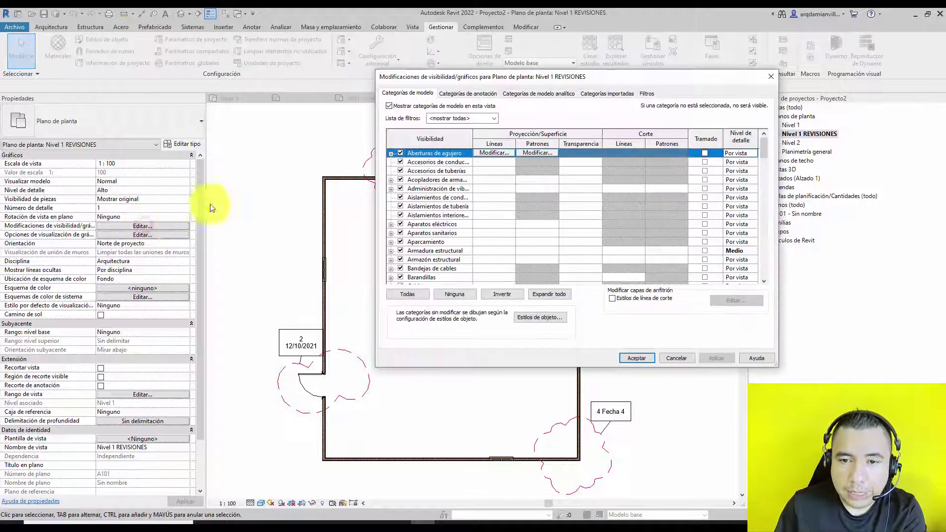
click(475, 94)
drag(763, 145, 761, 256)
scroll(469, 264, down, 1)
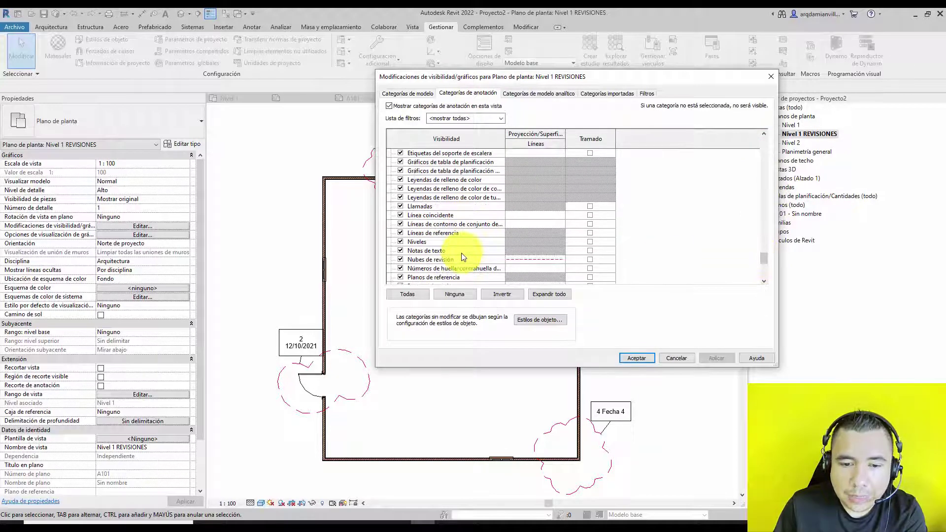
click(537, 260)
click(548, 258)
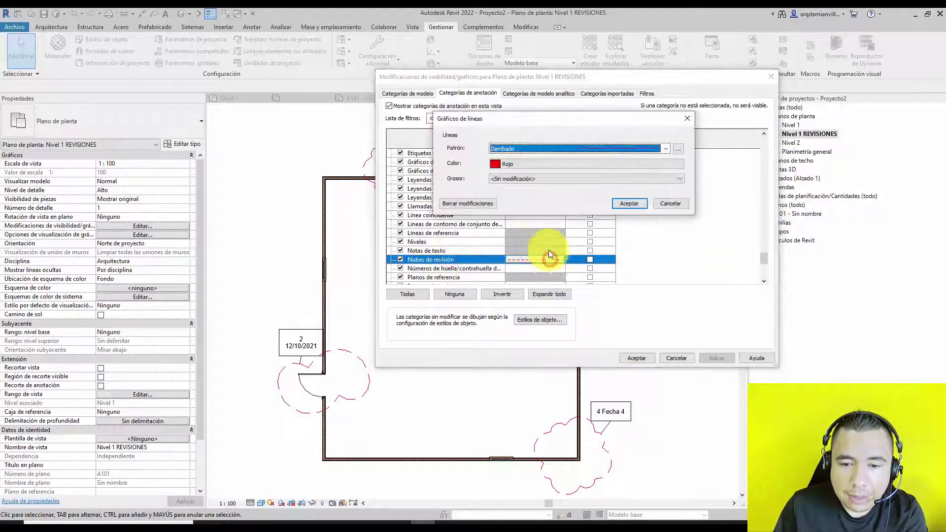
click(520, 178)
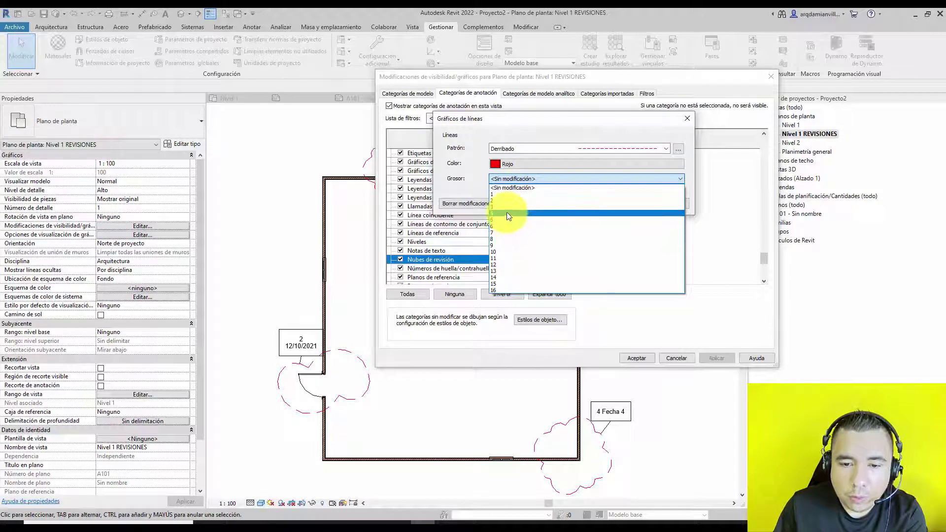
click(513, 225)
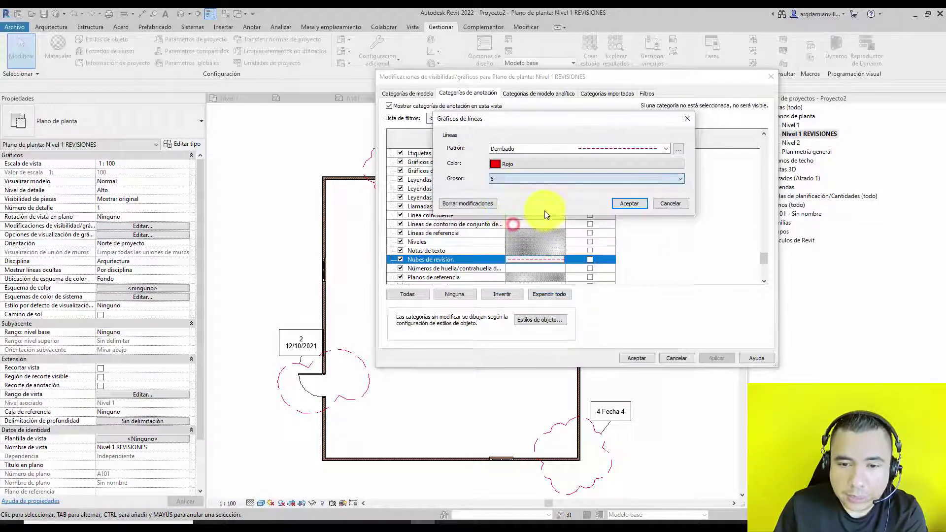
click(623, 205)
Step: Close the overrides and view the heavy red clouds at true line thickness
click(636, 358)
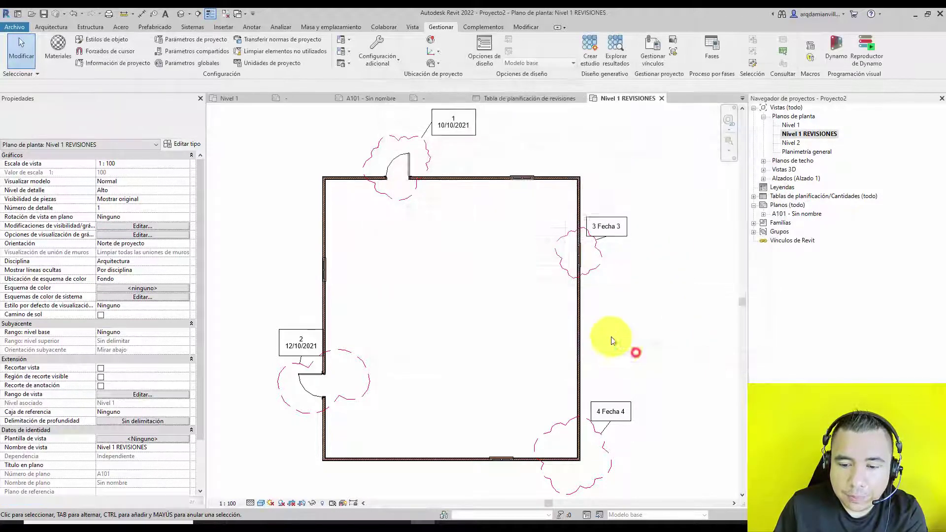
scroll(418, 158, up, 1)
scroll(395, 144, up, 3)
scroll(395, 144, up, 1)
scroll(390, 201, up, 1)
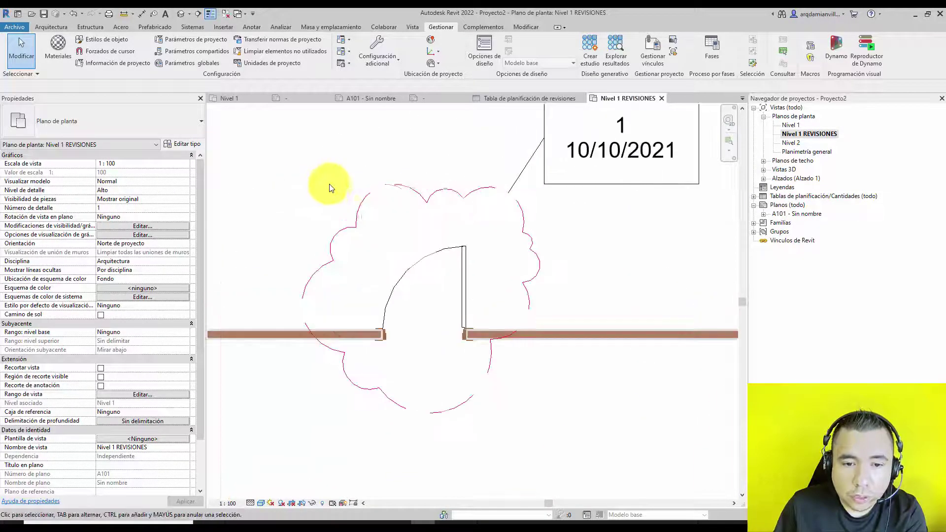
click(210, 14)
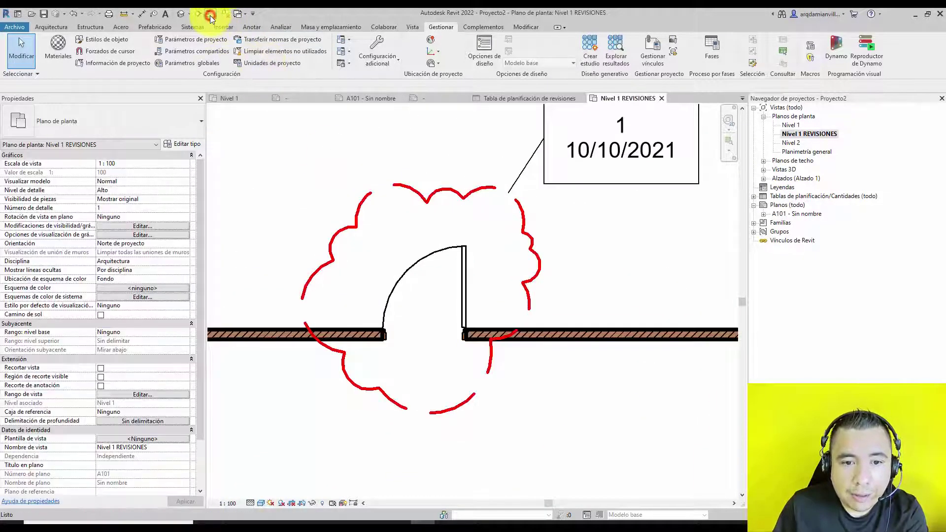
click(210, 15)
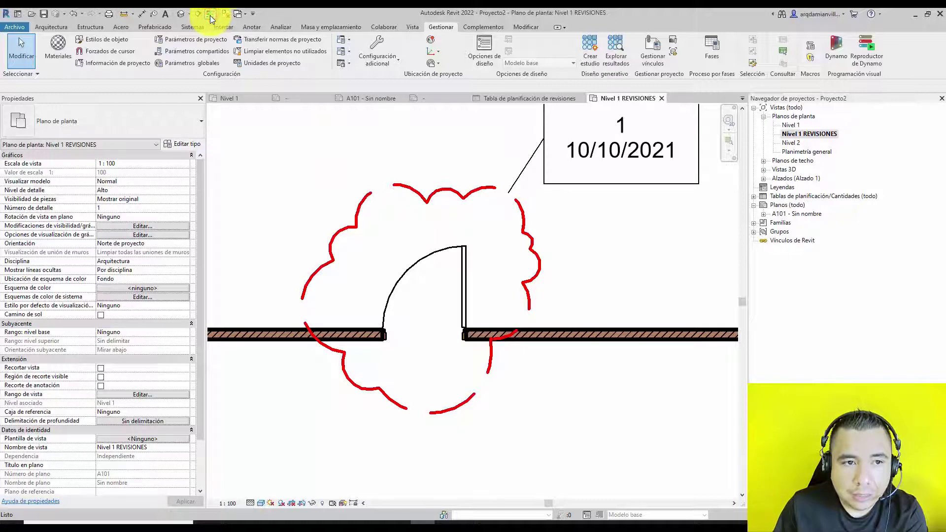
Step: Toggle Thin Lines on the View tab to compare, leaving it off
click(412, 26)
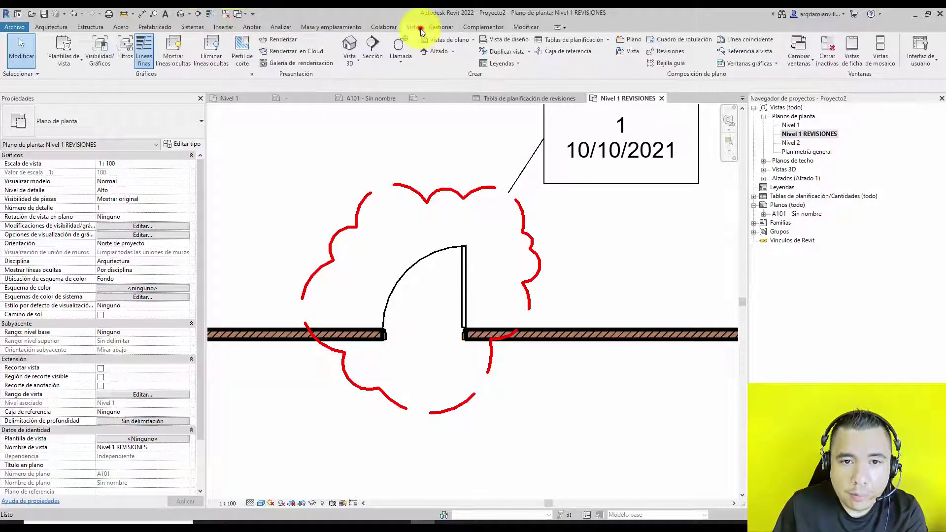
click(151, 59)
click(149, 59)
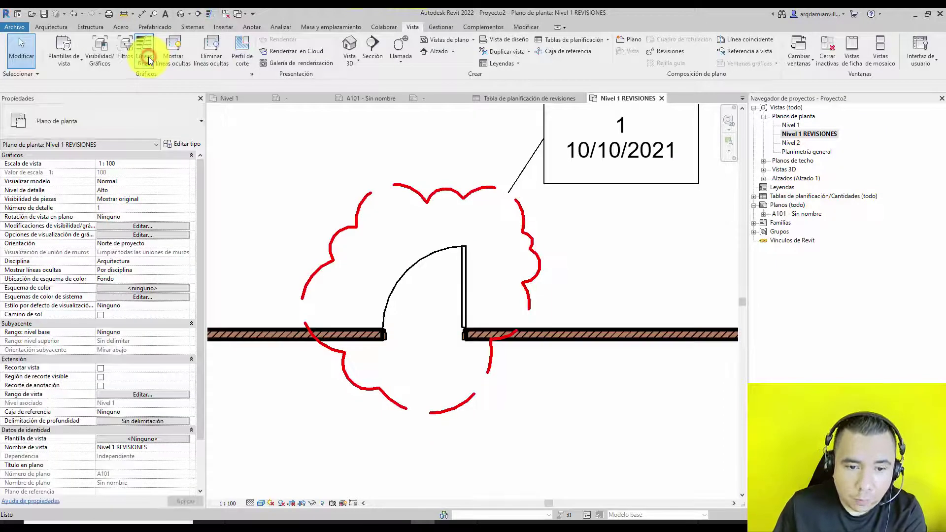
click(149, 59)
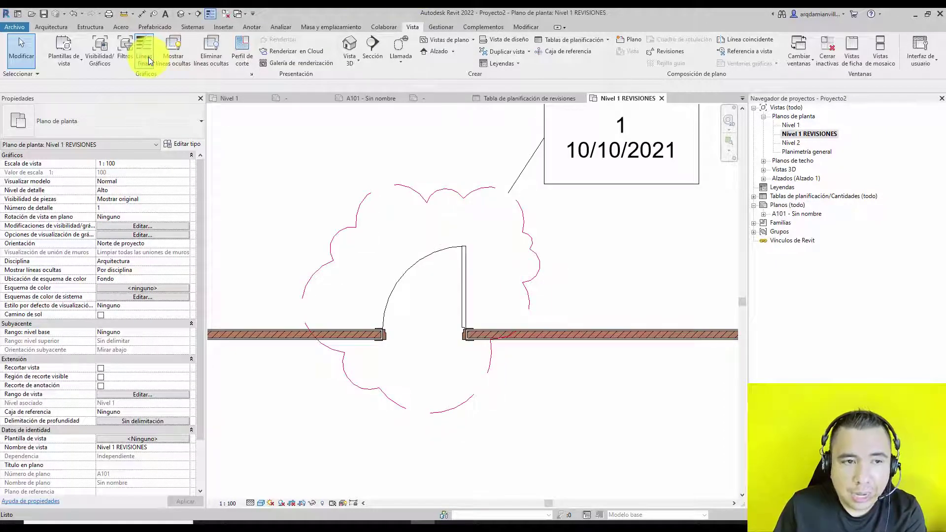
click(149, 59)
click(150, 60)
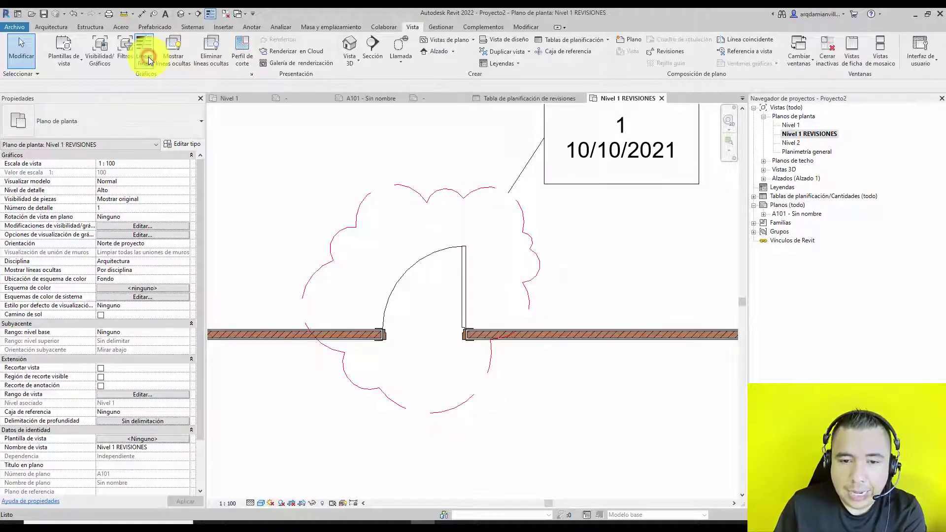
click(150, 59)
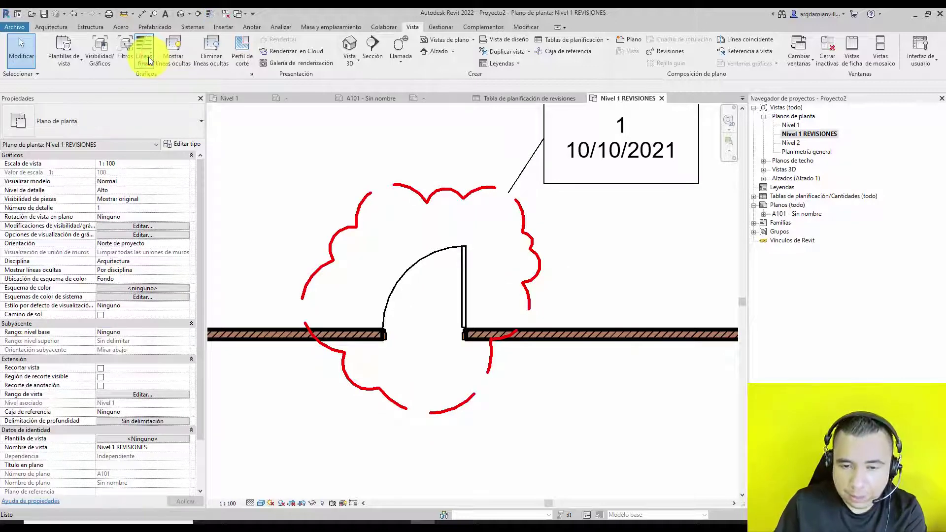
click(149, 59)
scroll(416, 138, down, 3)
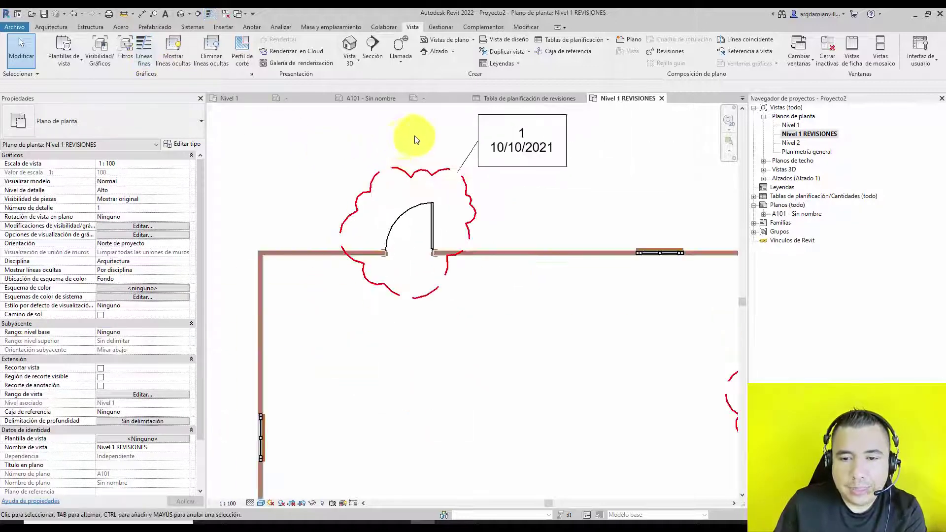
scroll(450, 172, down, 3)
scroll(432, 199, down, 2)
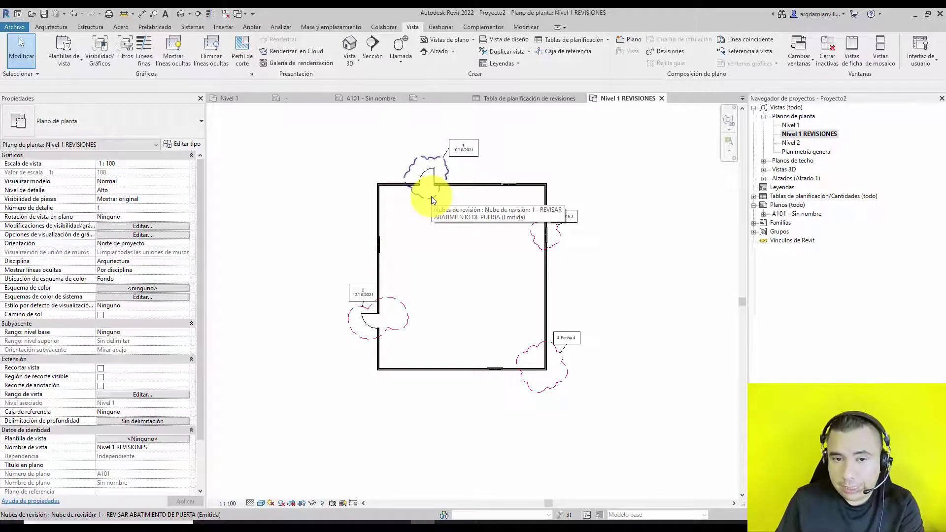
scroll(488, 200, up, 2)
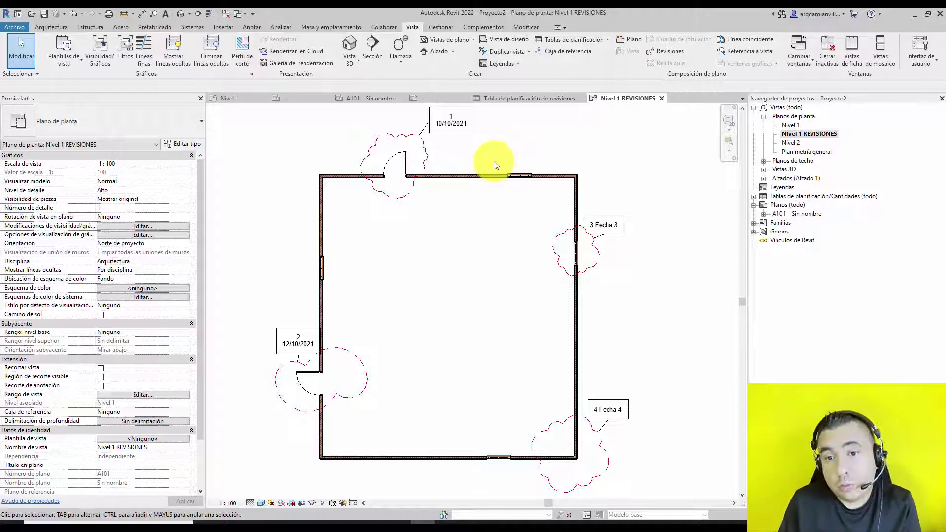
Step: Open sheet A101, zoom in on its revision table, and select the title block
double_click(788, 213)
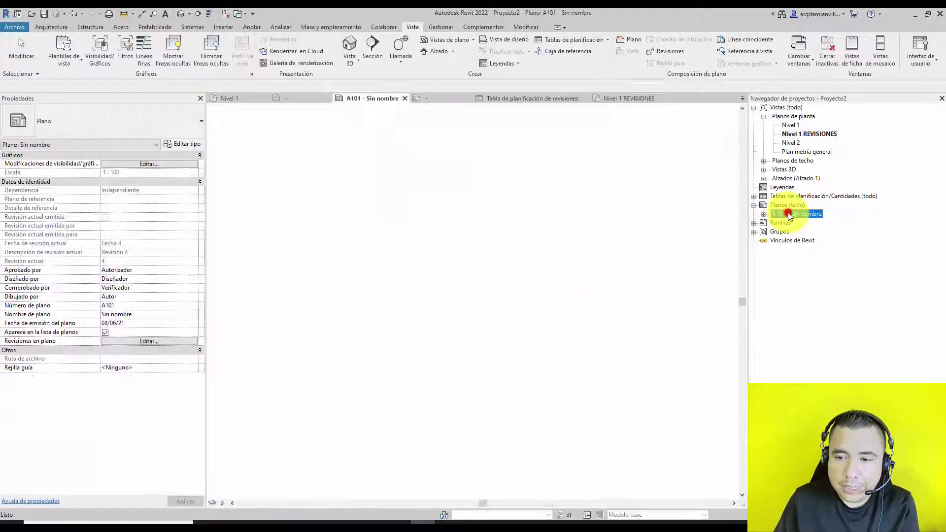
scroll(570, 247, down, 3)
scroll(338, 205, down, 2)
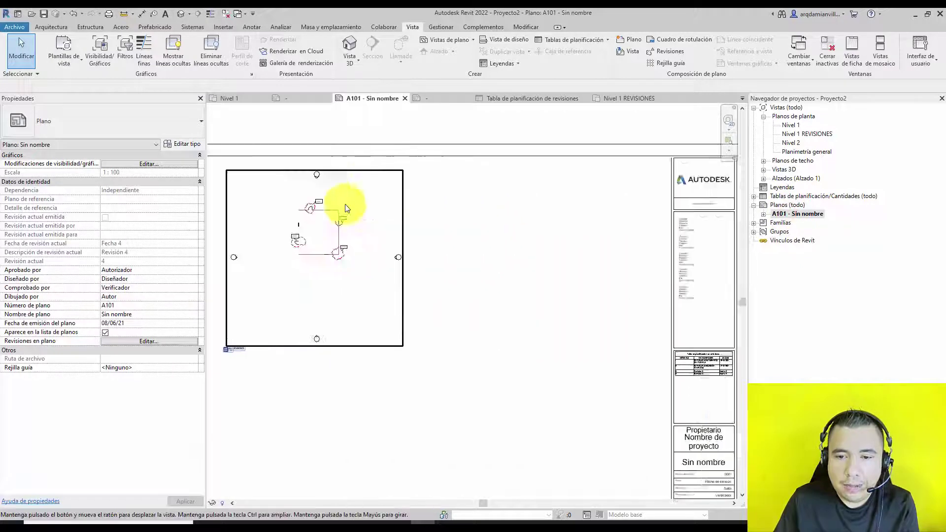
scroll(490, 162, down, 3)
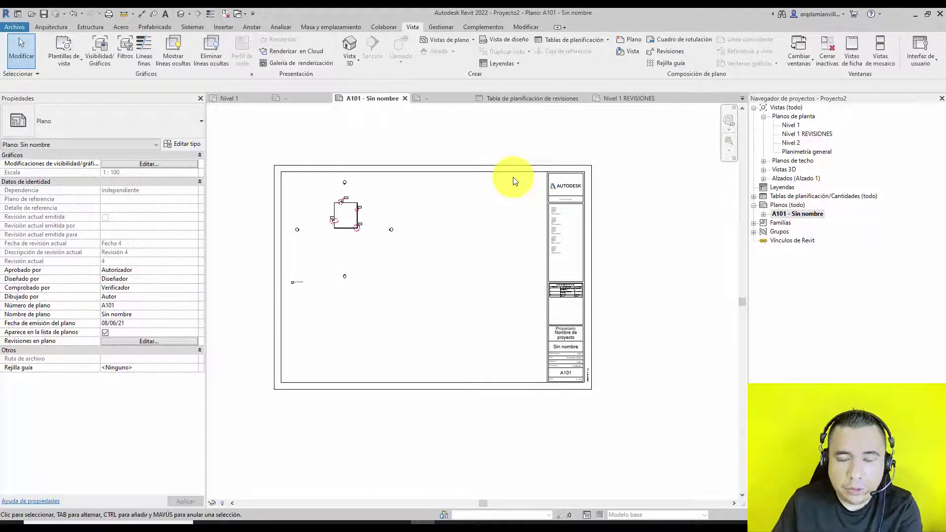
scroll(566, 289, up, 3)
scroll(562, 294, up, 2)
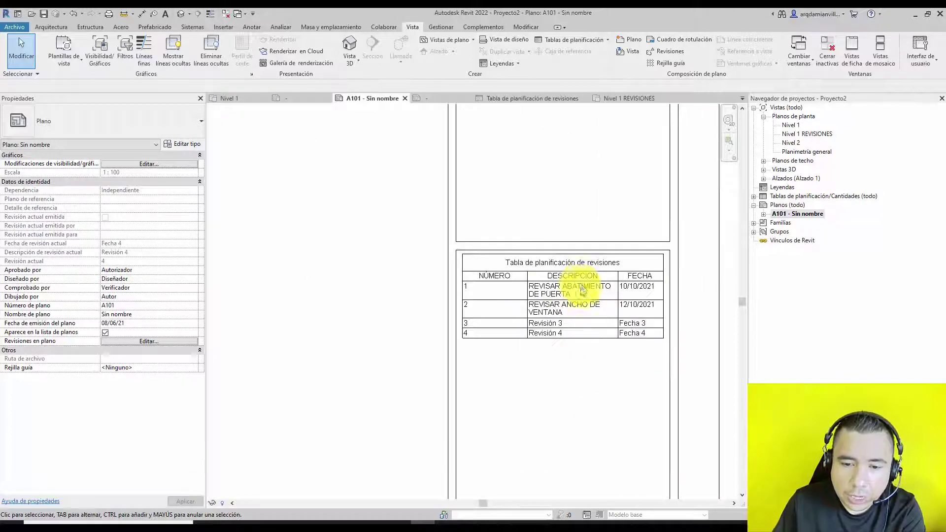
click(473, 246)
Step: Edit the title block family and retitle its revision schedule REVISIONES
click(425, 54)
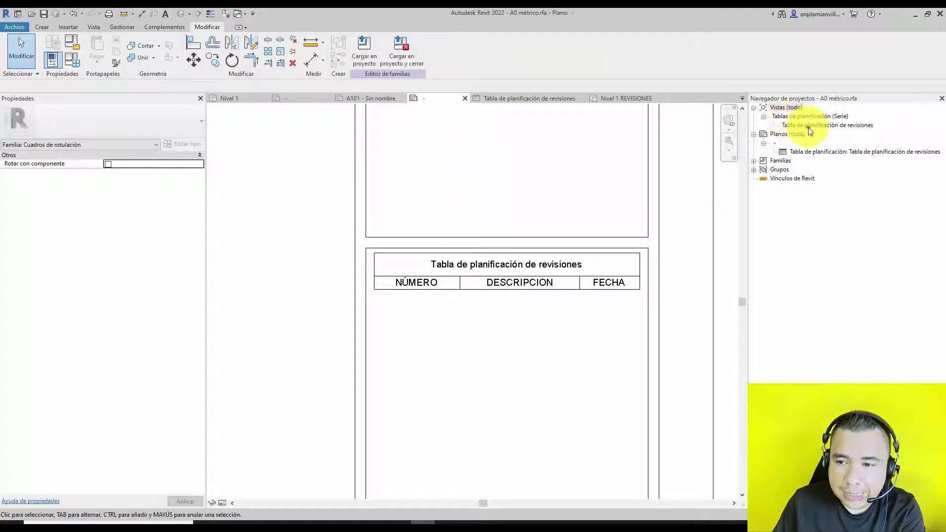
click(808, 125)
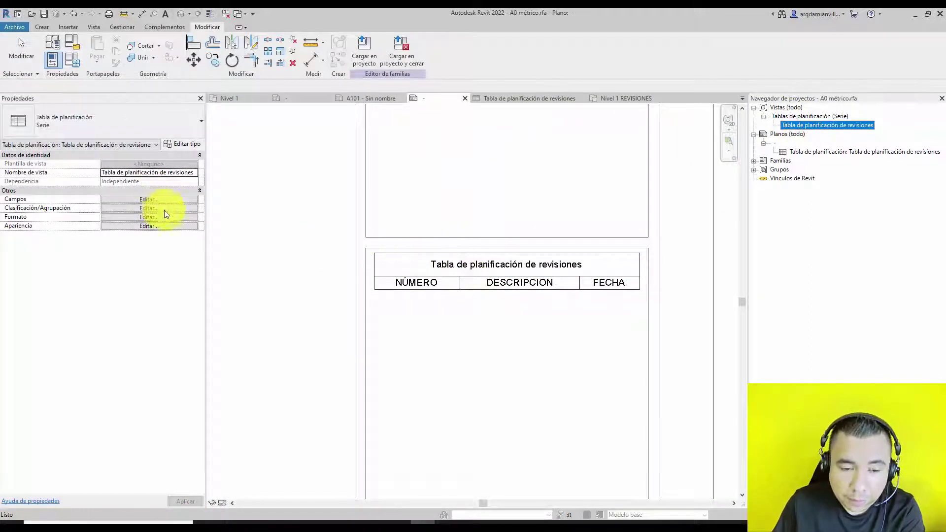
click(394, 267)
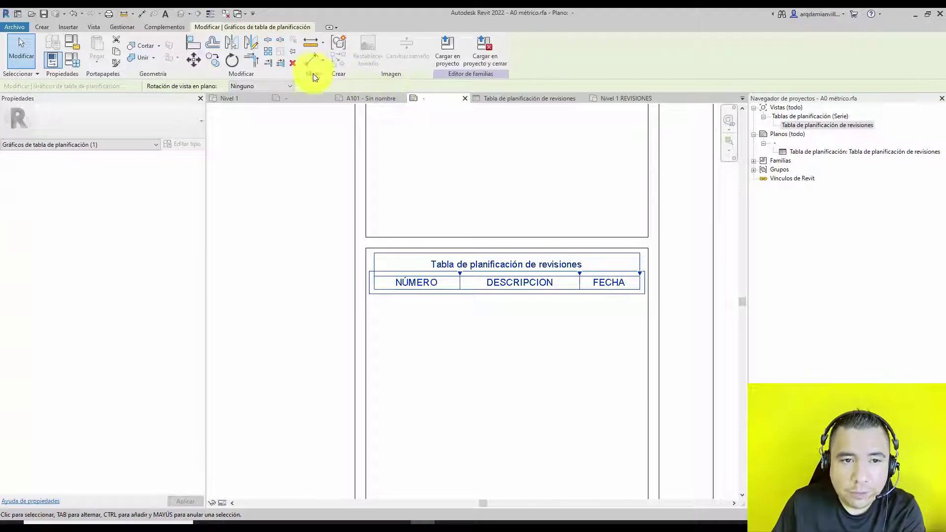
double_click(817, 149)
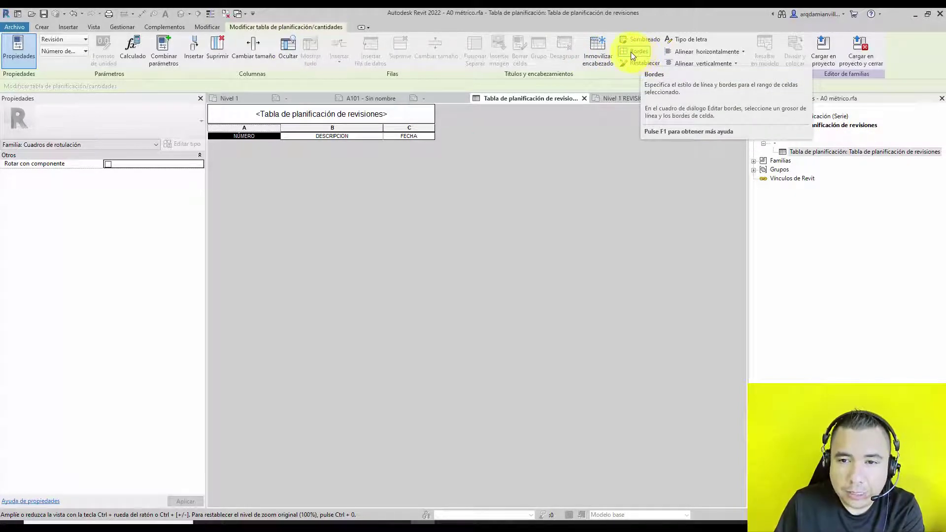
click(365, 110)
click(397, 112)
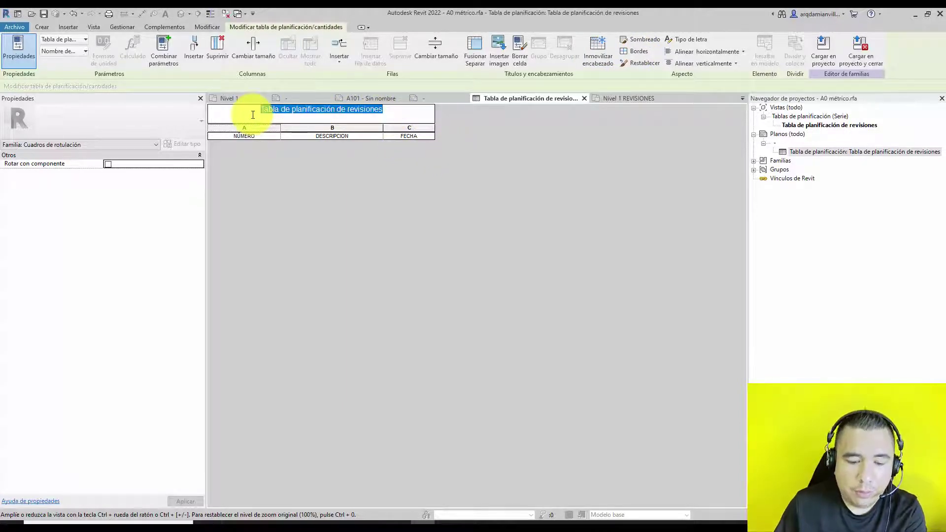
text(REVISIONES)
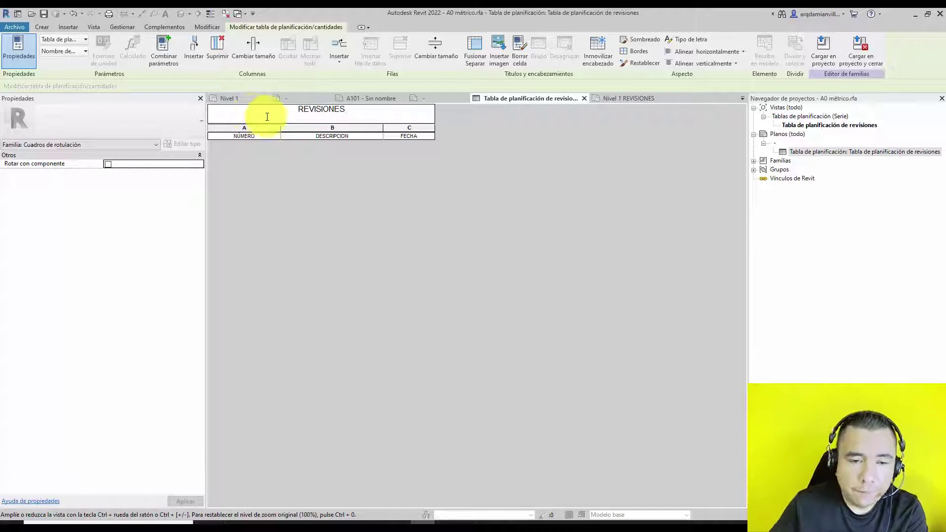
click(385, 179)
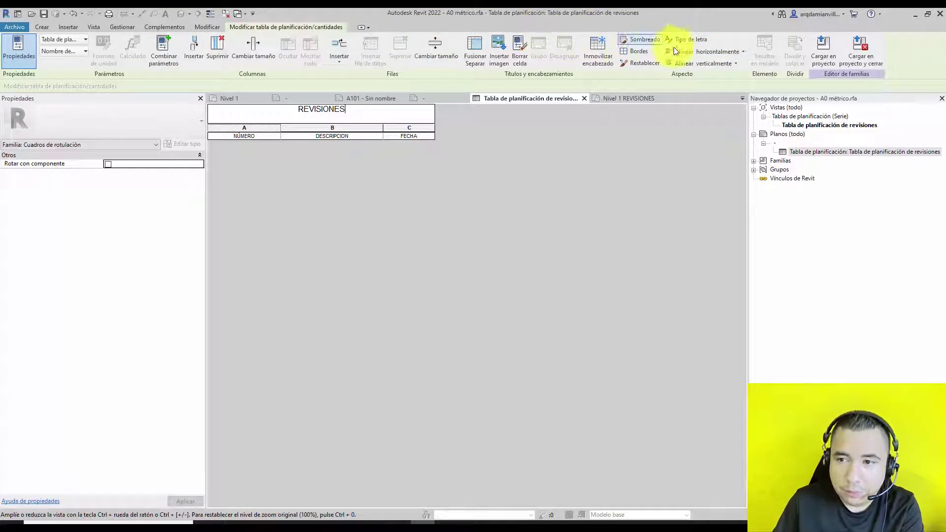
Step: Load the title block into Proyecto2, overwriting the existing version
click(816, 57)
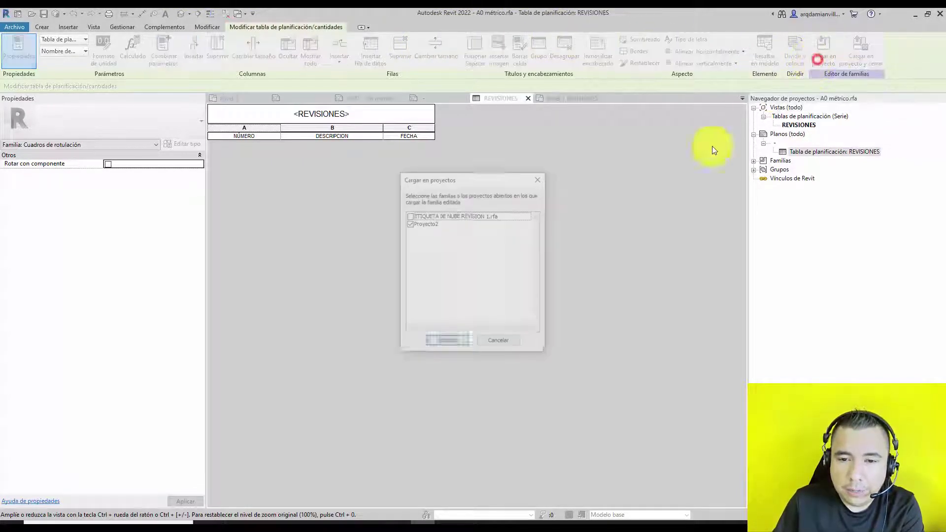
click(458, 342)
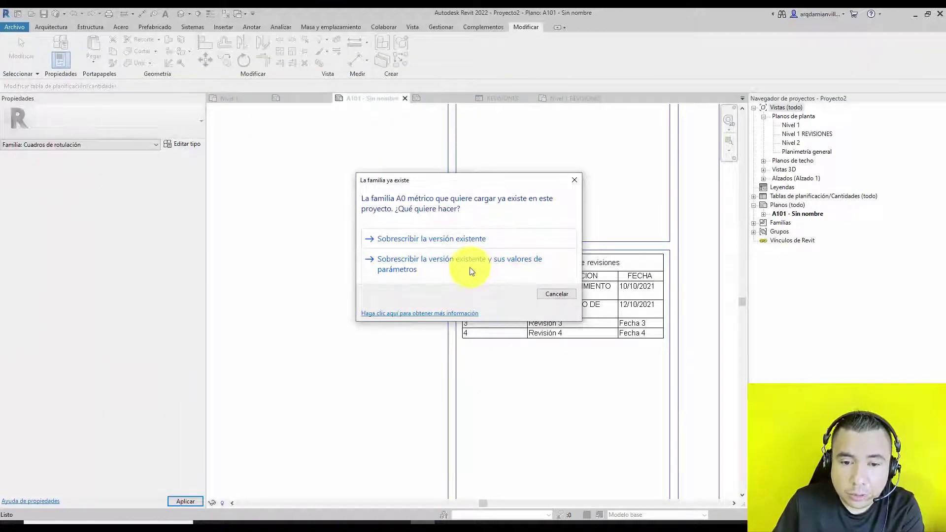
click(470, 266)
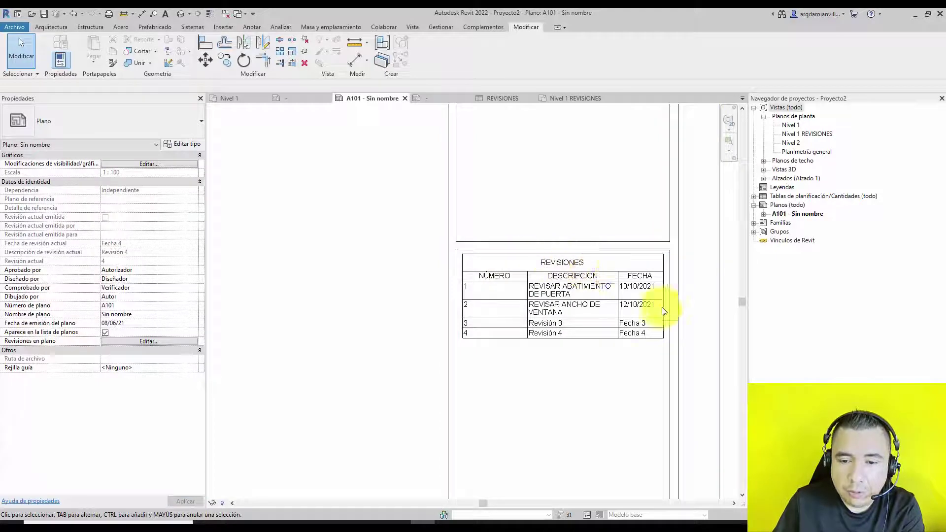
Step: Create new sheet A102 using the A1 vacío title block
scroll(660, 309, up, 2)
scroll(605, 293, up, 1)
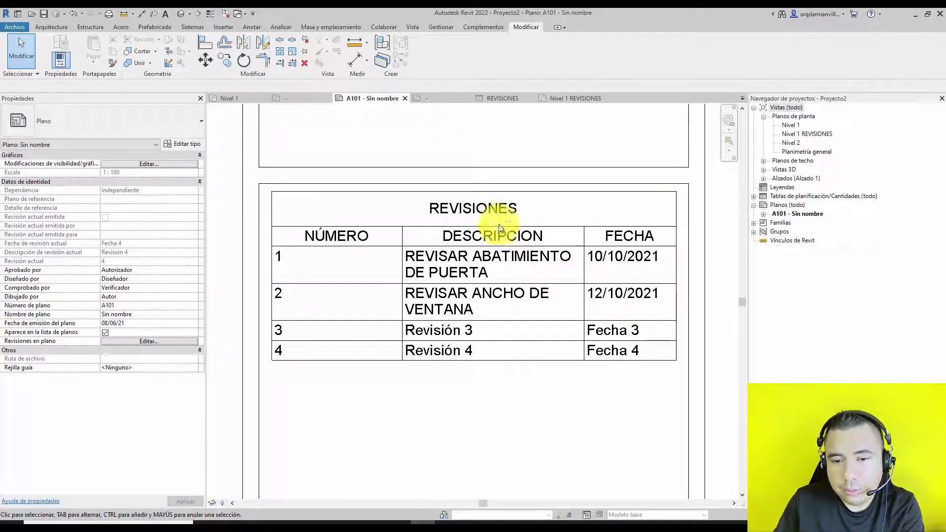
scroll(511, 223, down, 3)
click(413, 27)
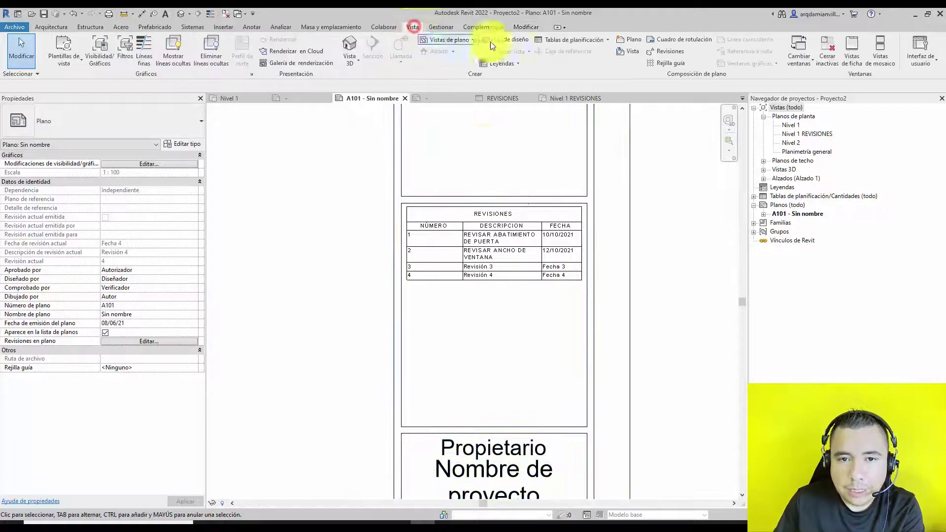
click(628, 40)
double_click(414, 197)
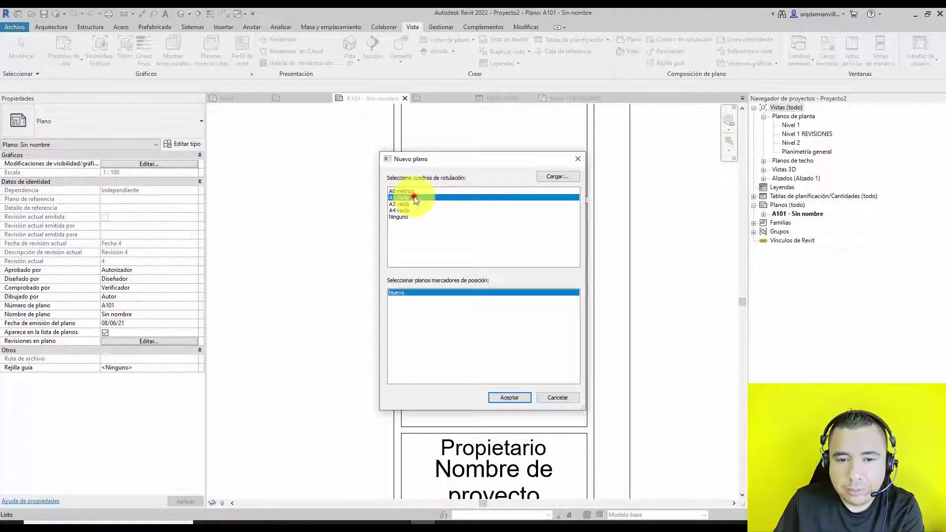
Step: Create sheet A103 with the A0 métrico title block and zoom to its revision table
scroll(540, 207, down, 1)
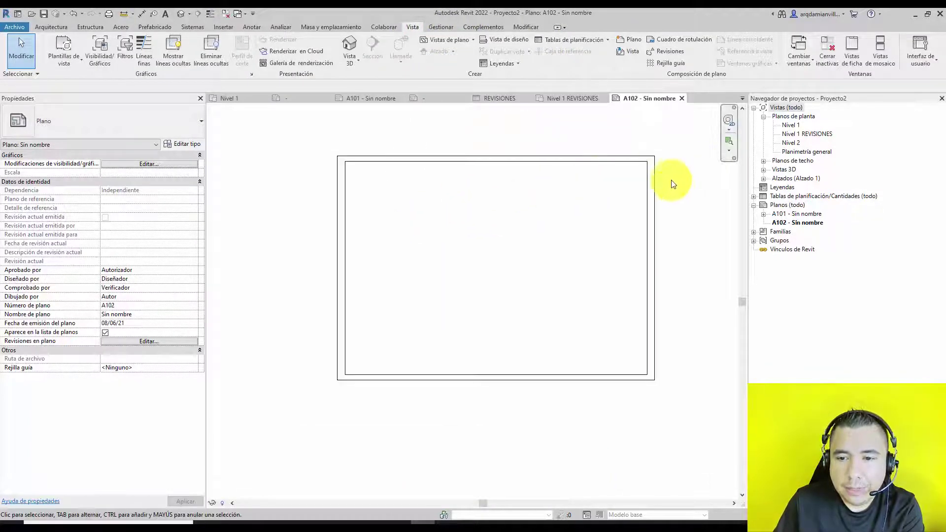
click(627, 40)
double_click(430, 193)
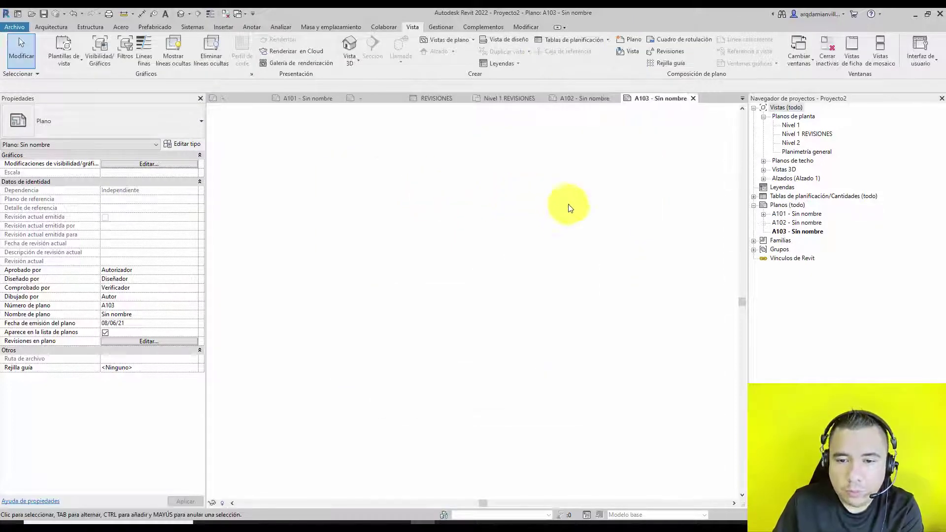
scroll(682, 316, up, 3)
middle_drag(682, 315, 610, 201)
Step: Confirm A103's REVISIONES table is empty, then return to sheet A101
scroll(621, 216, up, 2)
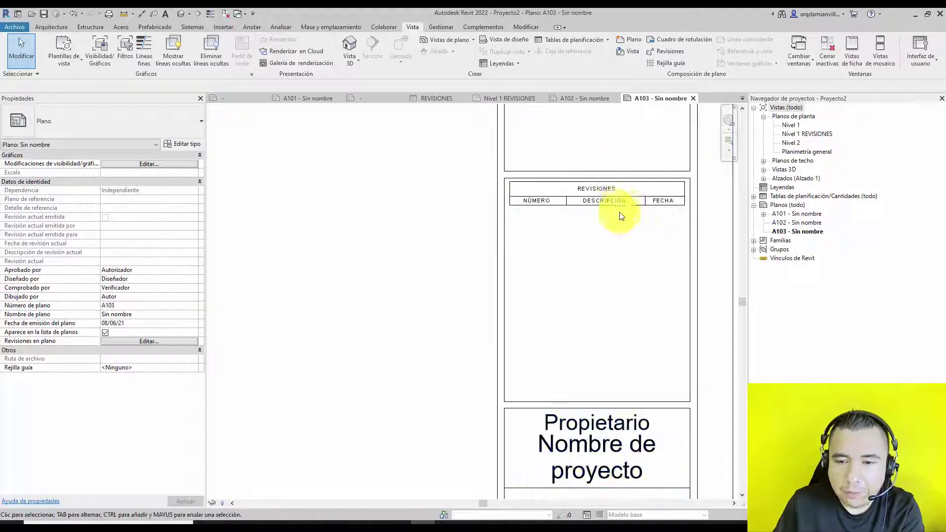
scroll(615, 209, down, 2)
scroll(622, 193, down, 1)
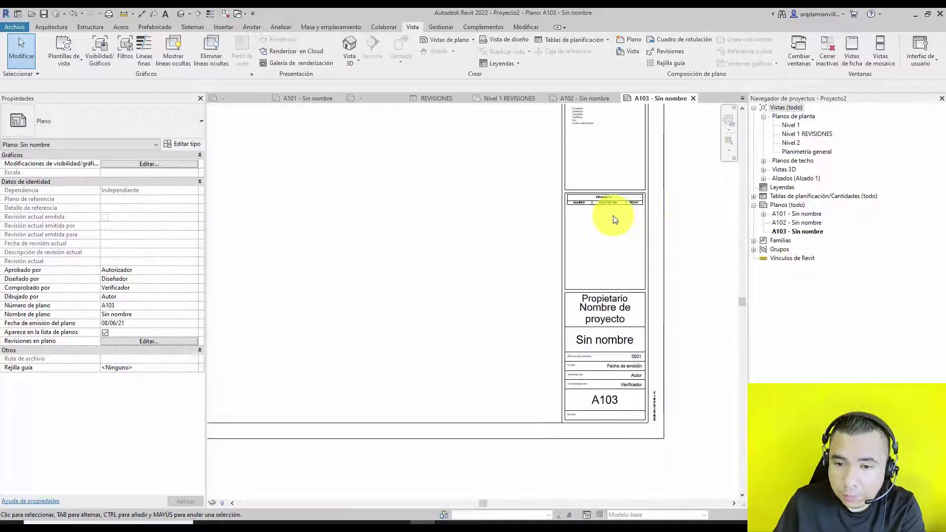
scroll(567, 224, up, 1)
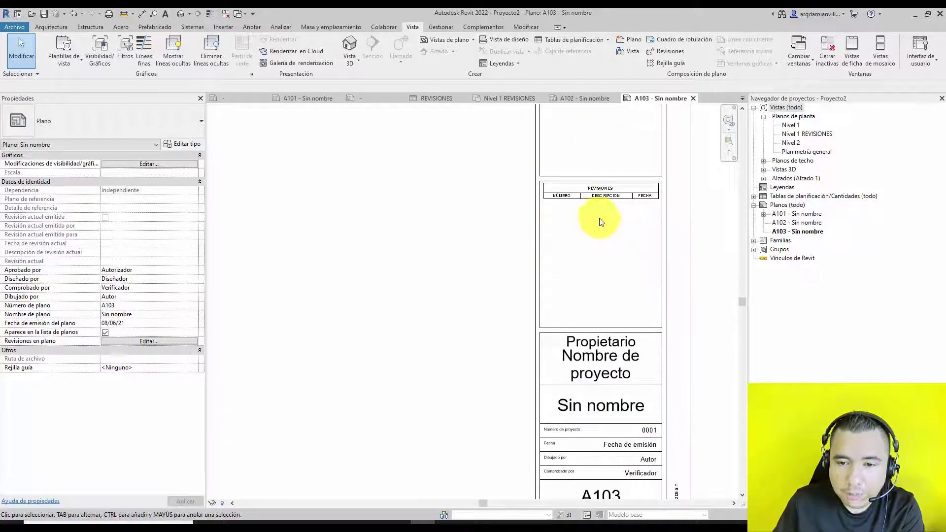
scroll(599, 218, up, 1)
scroll(635, 227, down, 2)
scroll(492, 163, down, 1)
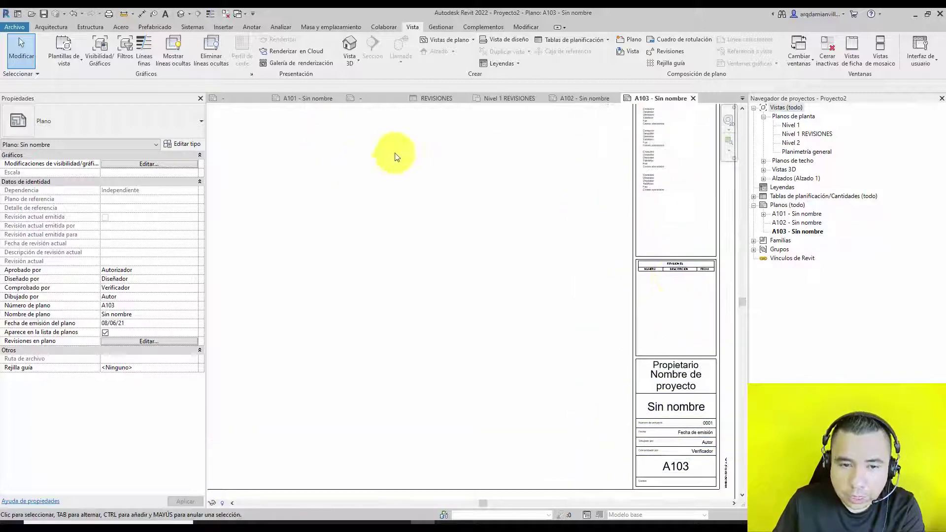
scroll(697, 296, up, 2)
scroll(679, 285, up, 1)
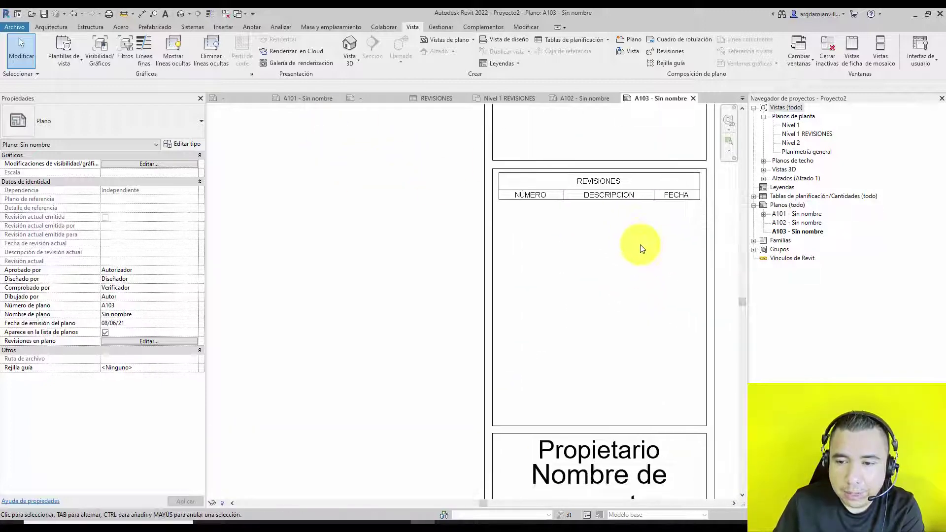
double_click(788, 214)
Step: Open sheet A103 from the Project Browser
scroll(492, 244, down, 1)
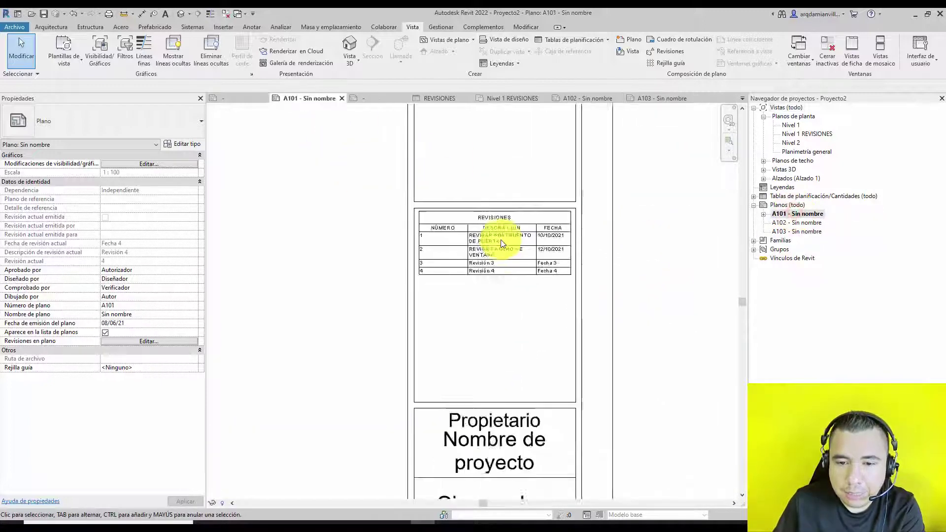
scroll(541, 256, down, 3)
scroll(542, 257, up, 1)
scroll(453, 201, down, 1)
scroll(575, 236, up, 1)
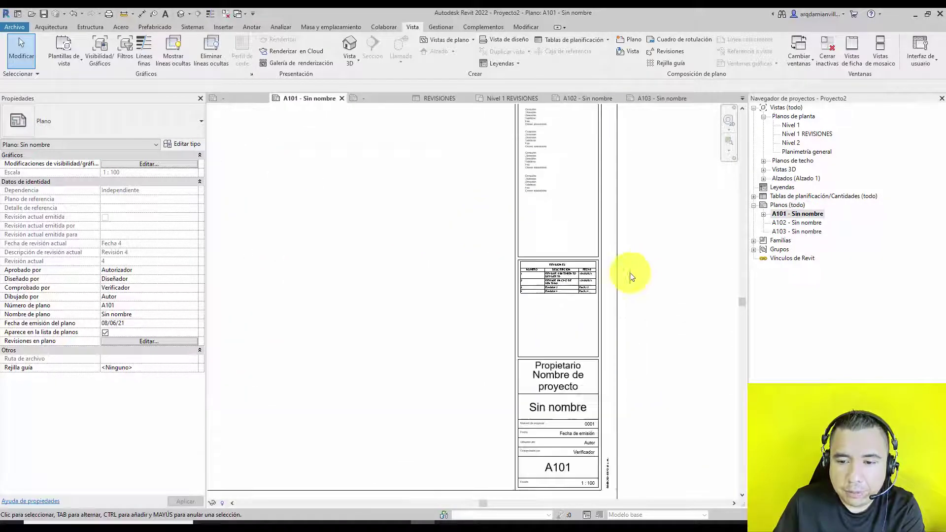
scroll(629, 274, up, 1)
double_click(800, 231)
Step: Open the Nivel 1 REVISIONES floor plan showing its four tagged revision clouds
scroll(563, 221, down, 2)
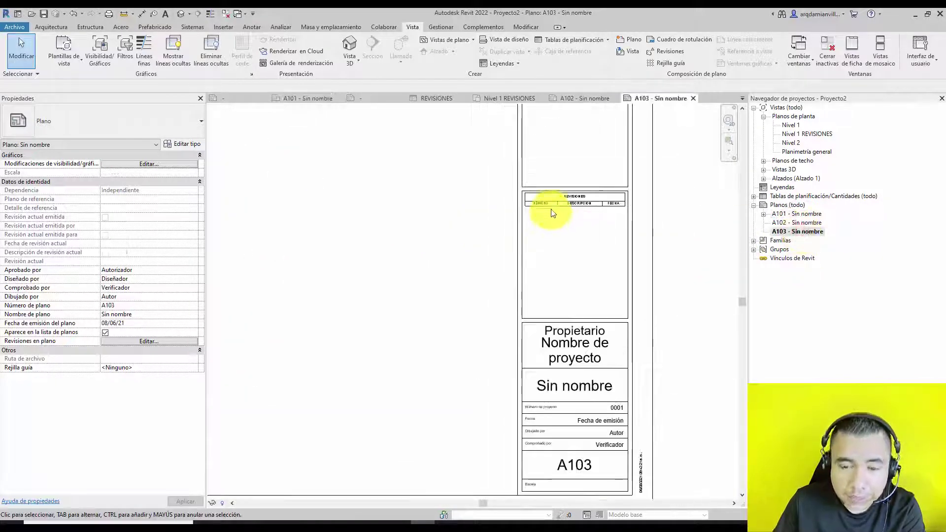
scroll(532, 204, down, 2)
scroll(523, 200, down, 1)
scroll(375, 179, up, 1)
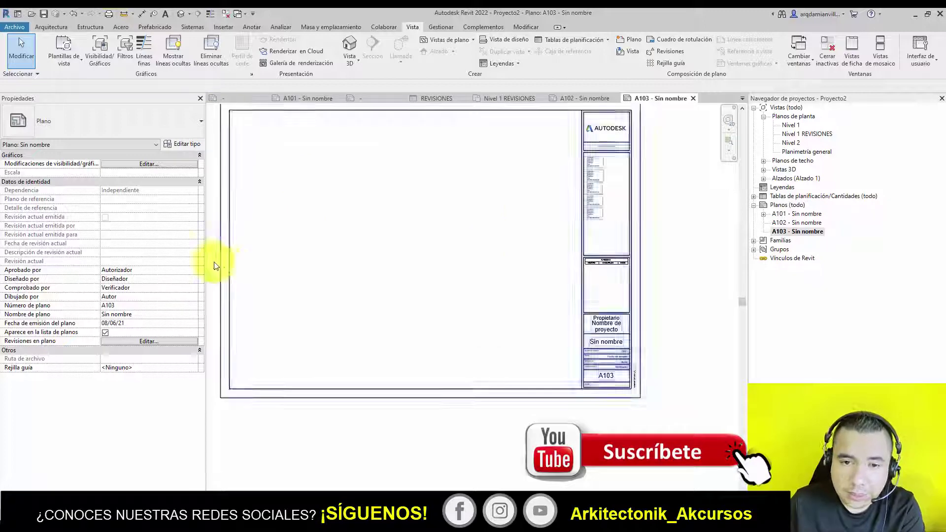
scroll(374, 237, up, 1)
scroll(455, 197, down, 1)
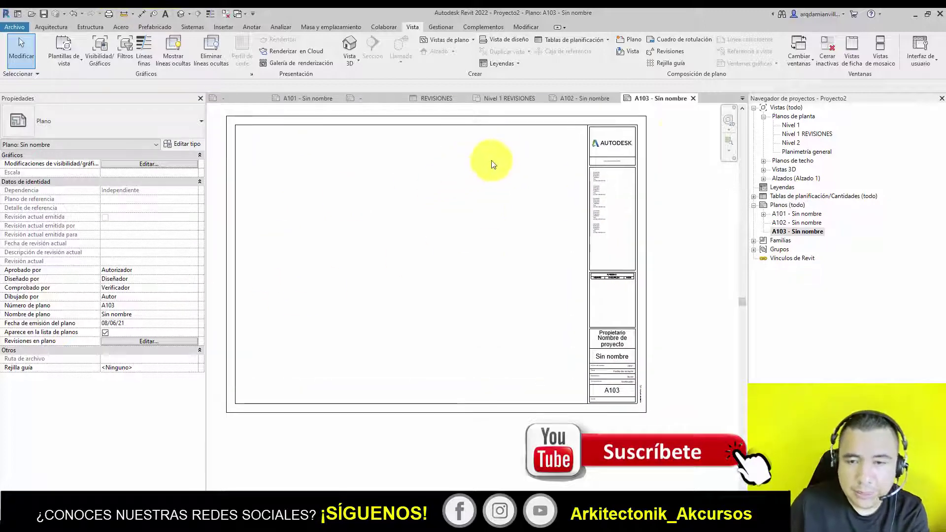
double_click(797, 133)
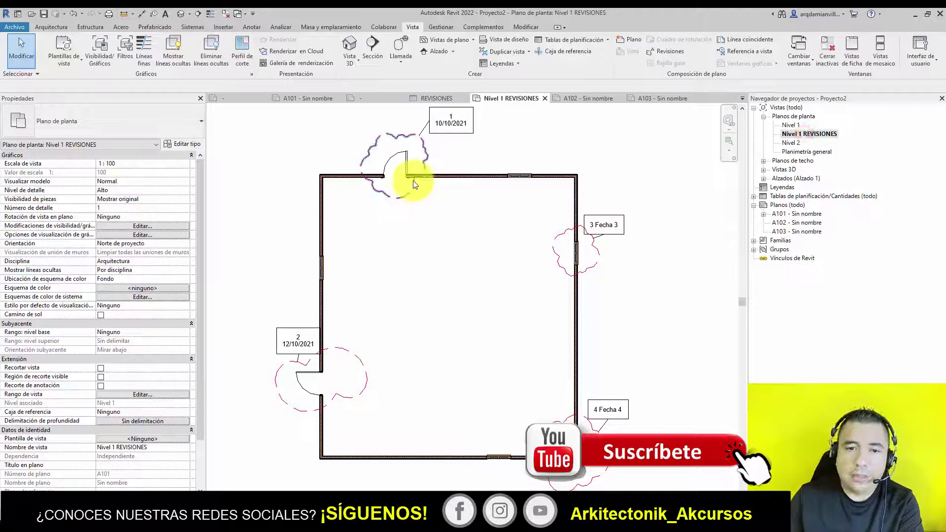